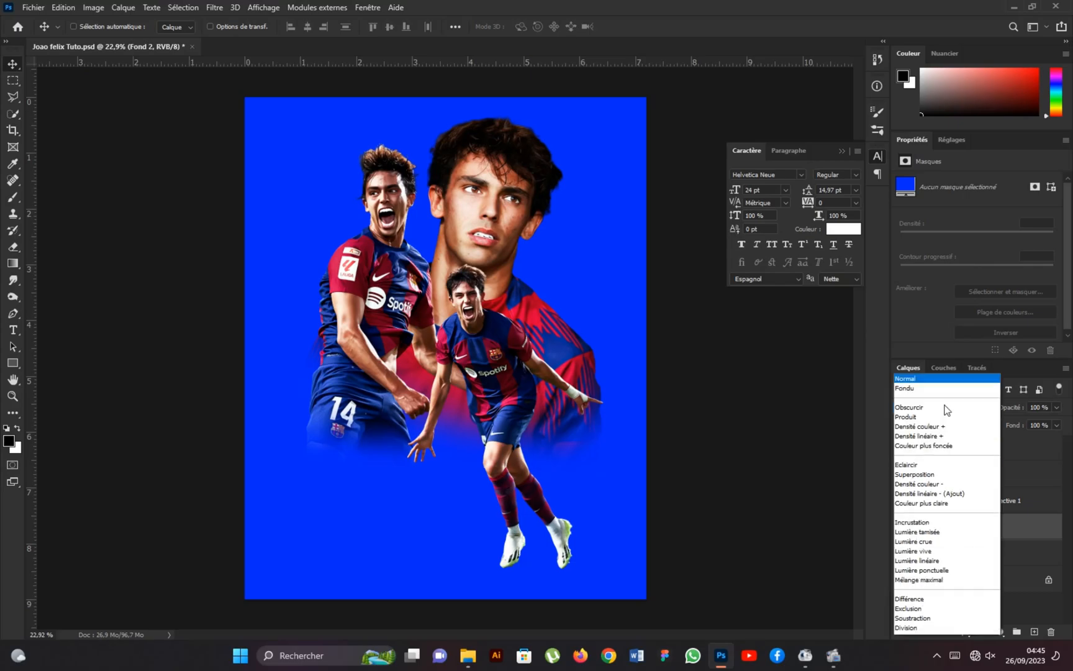
Set the bright blue Fond 2 fill layer to Superposition blending and invert its mask to black.
{"action": "left_click", "coordinate": [928, 428]}
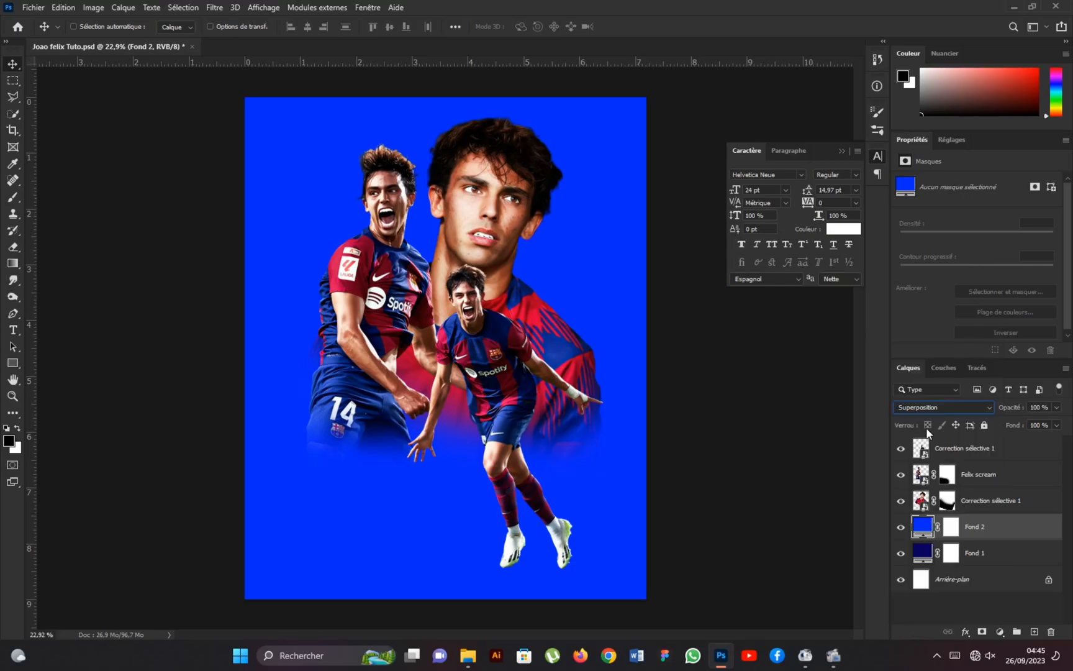
{"action": "left_click", "coordinate": [951, 529]}
{"action": "left_click", "coordinate": [1004, 336]}
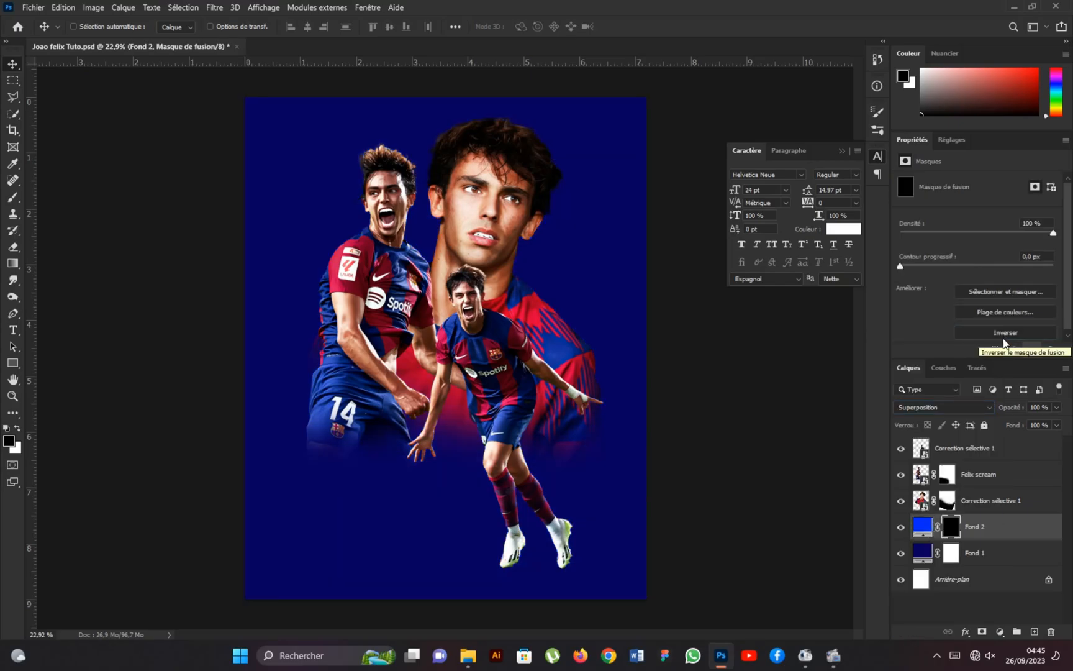
Paint white with a large soft brush on the Fond 2 mask to reveal a blue glow behind the players.
{"action": "left_click", "coordinate": [17, 199]}
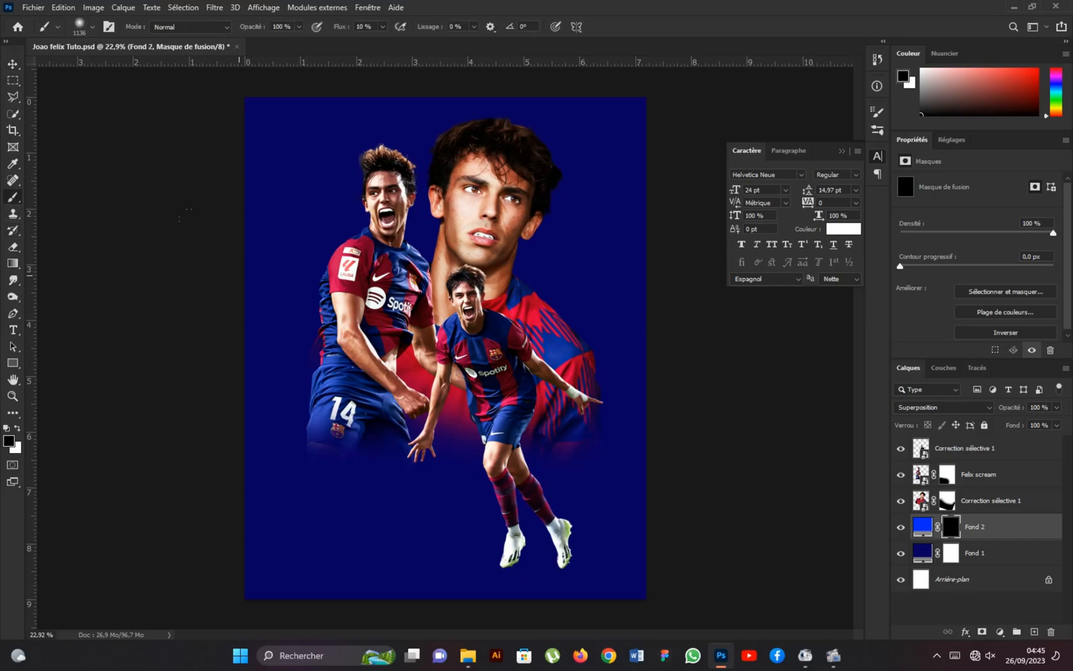
{"action": "key", "text": "x"}
{"action": "left_click_drag", "start_coordinate": [397, 352], "coordinate": [438, 355]}
{"action": "left_click_drag", "start_coordinate": [441, 353], "coordinate": [444, 297]}
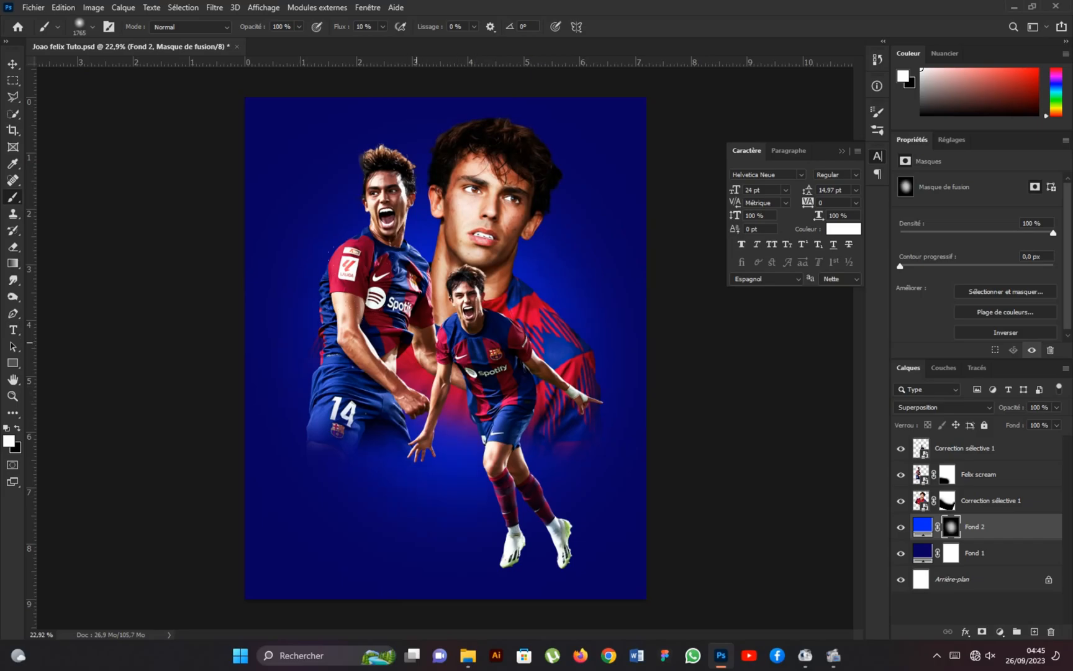
Add a white (ffffff) solid colour fill layer above Fond 2 and set it to Superposition blending.
{"action": "left_click", "coordinate": [1006, 632]}
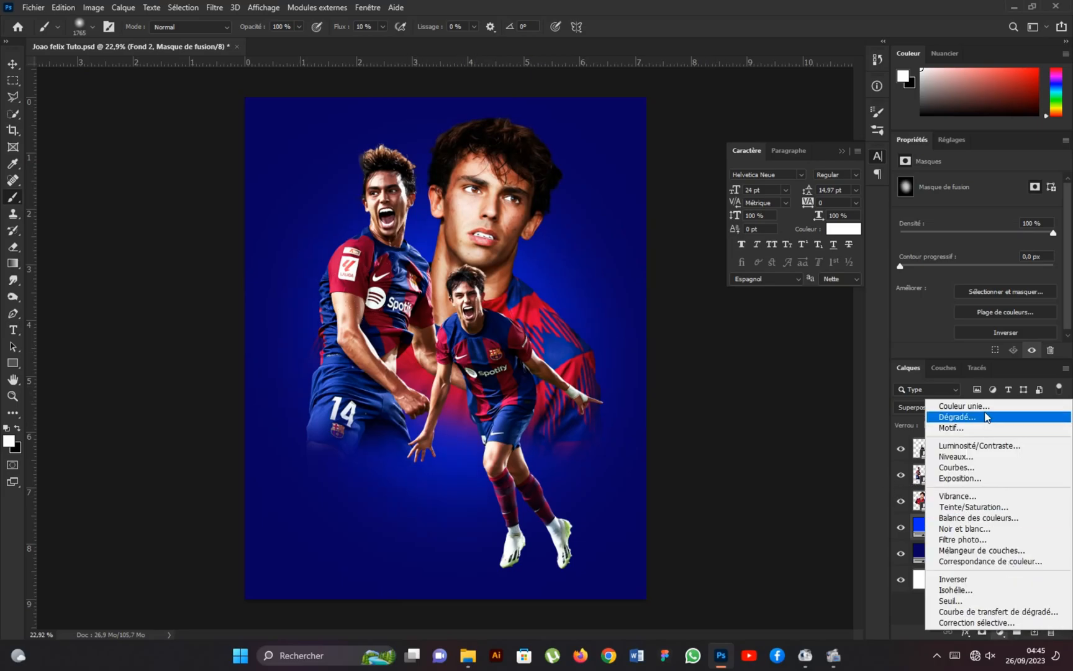
{"action": "left_click", "coordinate": [985, 408]}
{"action": "left_click_drag", "start_coordinate": [714, 267], "coordinate": [696, 243]}
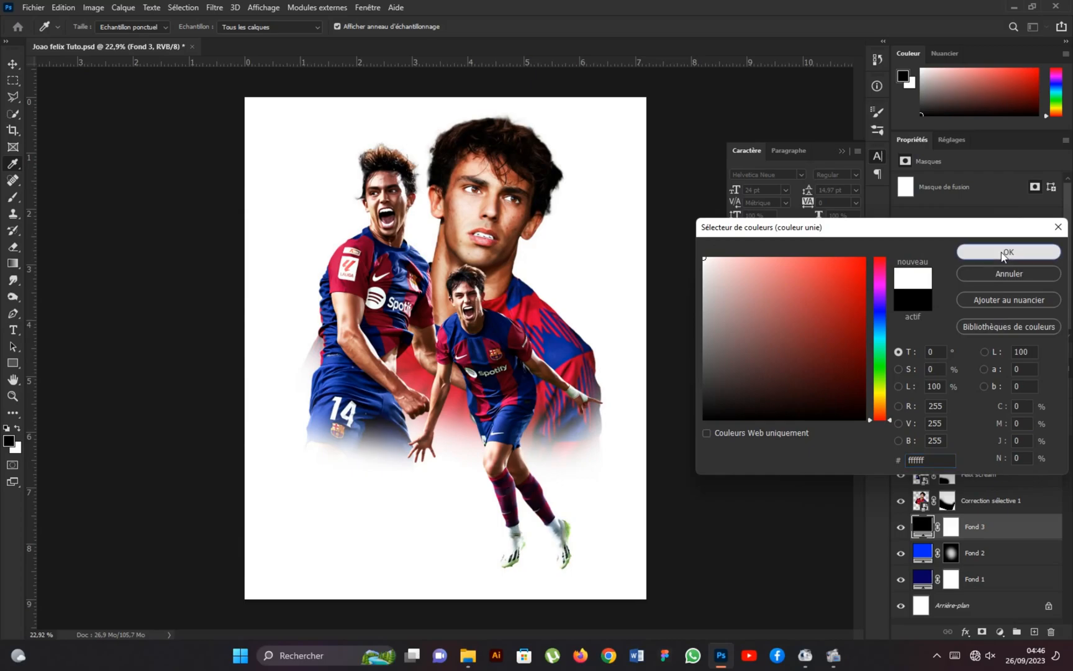
{"action": "left_click", "coordinate": [1025, 252]}
{"action": "left_click", "coordinate": [943, 408]}
{"action": "left_click", "coordinate": [917, 437]}
Invert the Fond 3 mask and brush soft white dabs around the central player to create a pale glow.
{"action": "left_click", "coordinate": [951, 528]}
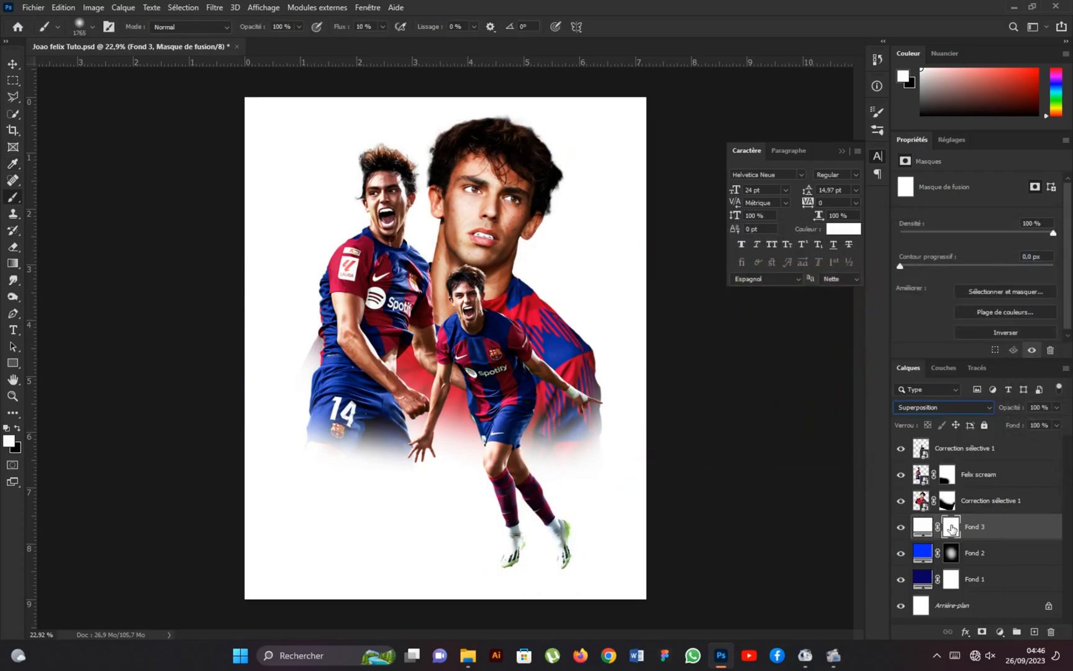
{"action": "left_click", "coordinate": [1005, 333]}
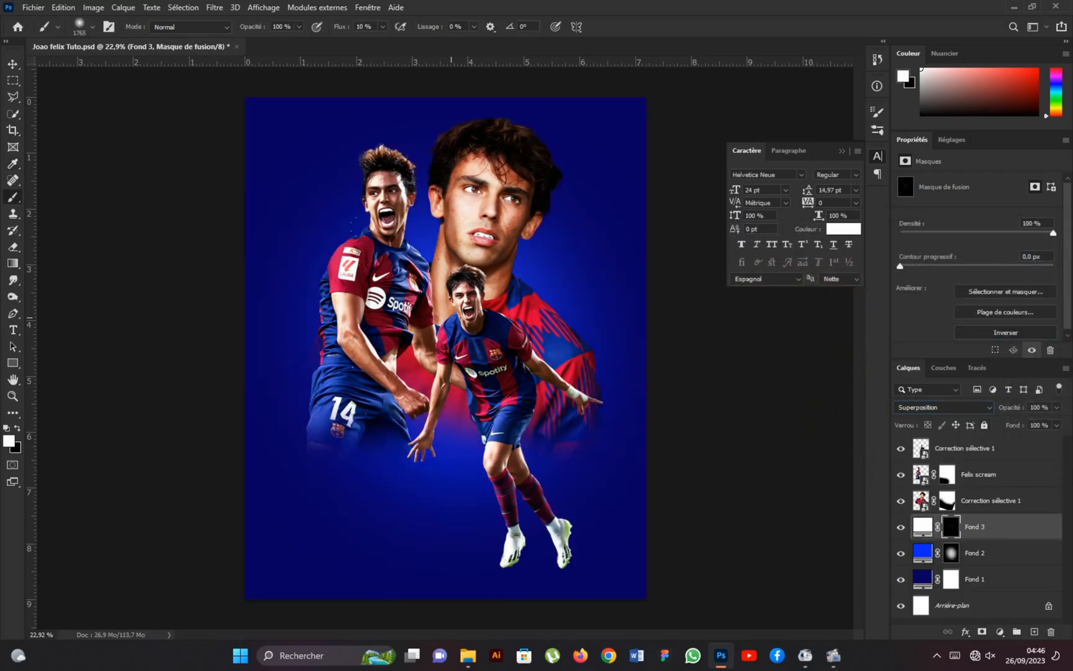
{"action": "left_click", "coordinate": [450, 283]}
{"action": "left_click", "coordinate": [457, 366]}
{"action": "left_click", "coordinate": [488, 359]}
{"action": "left_click", "coordinate": [420, 367]}
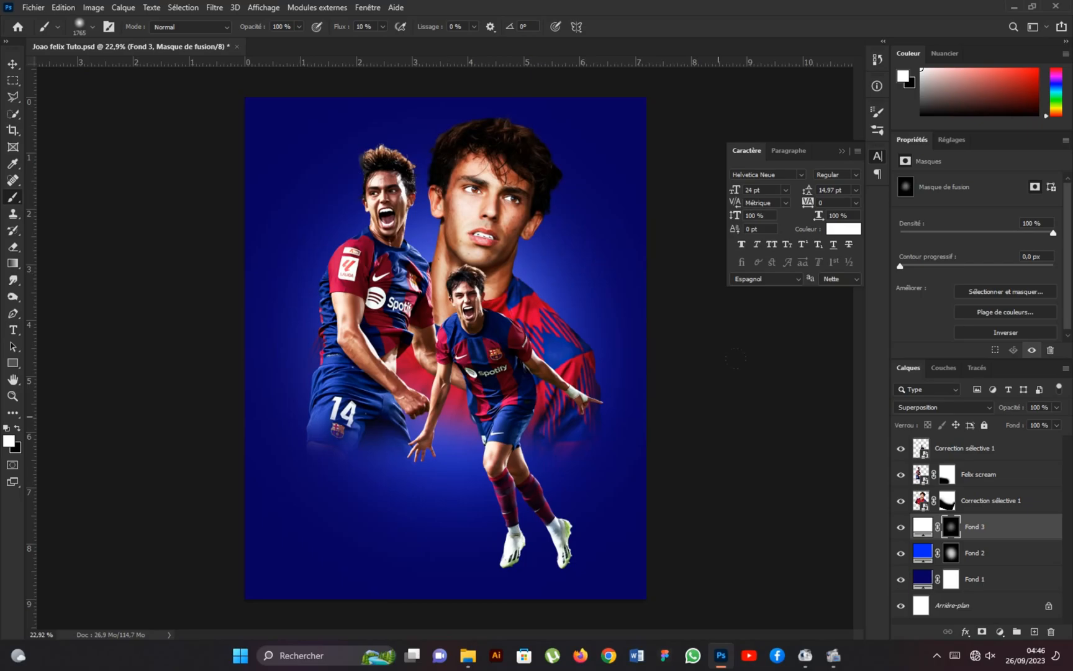
Select the Fond 3 fill layer, then open the red crest image pngaaa.com-1526528.
{"action": "left_click", "coordinate": [922, 526]}
{"action": "left_click", "coordinate": [33, 7]}
{"action": "left_click", "coordinate": [38, 29]}
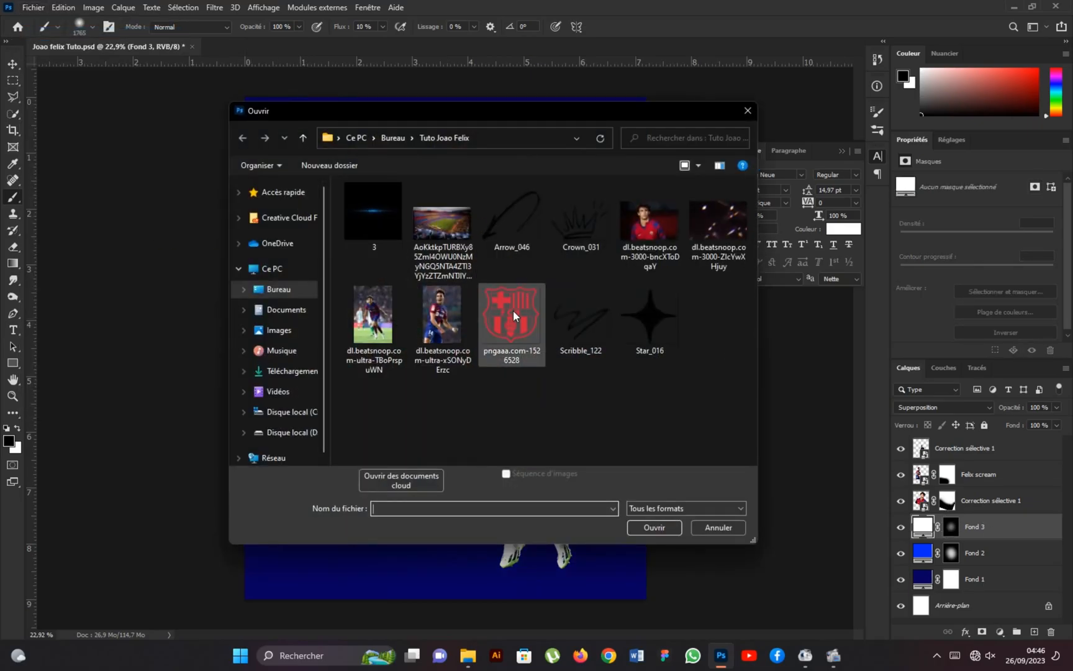
{"action": "left_click", "coordinate": [513, 314]}
{"action": "left_click", "coordinate": [653, 527]}
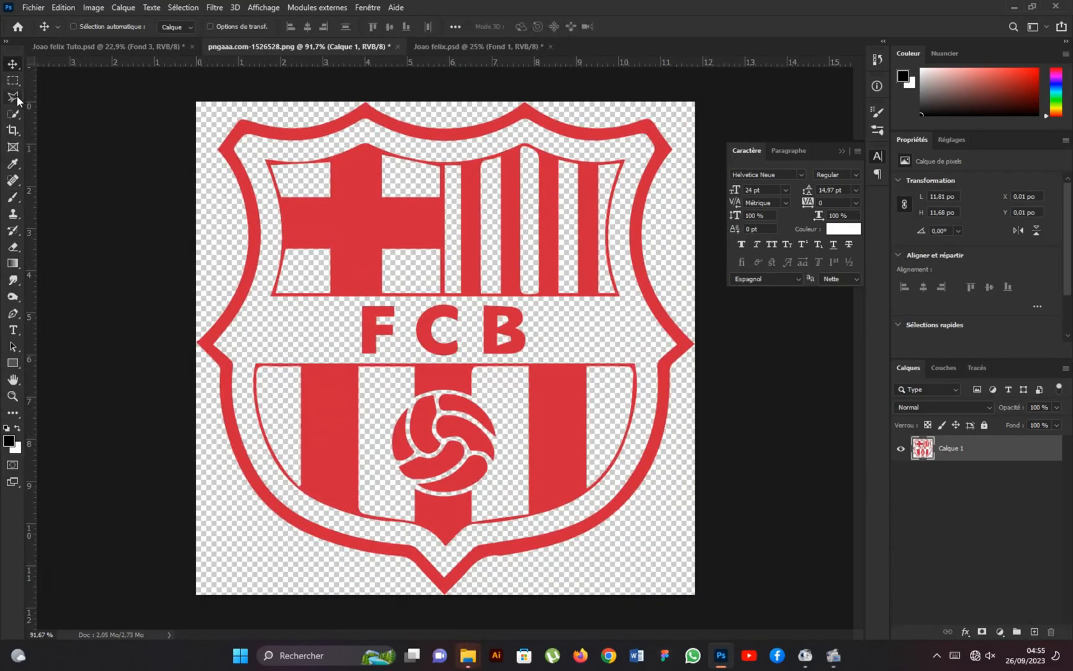
Select the crest's cross quarter with Quick Selection, adding its white gaps using a Polygonal Lasso outline.
{"action": "left_click", "coordinate": [13, 114]}
{"action": "mouse_move", "coordinate": [311, 173]}
{"action": "left_mouse_down"}
{"action": "mouse_move", "coordinate": [346, 196]}
{"action": "mouse_move", "coordinate": [349, 222]}
{"action": "left_mouse_up"}
{"action": "left_click", "coordinate": [12, 98]}
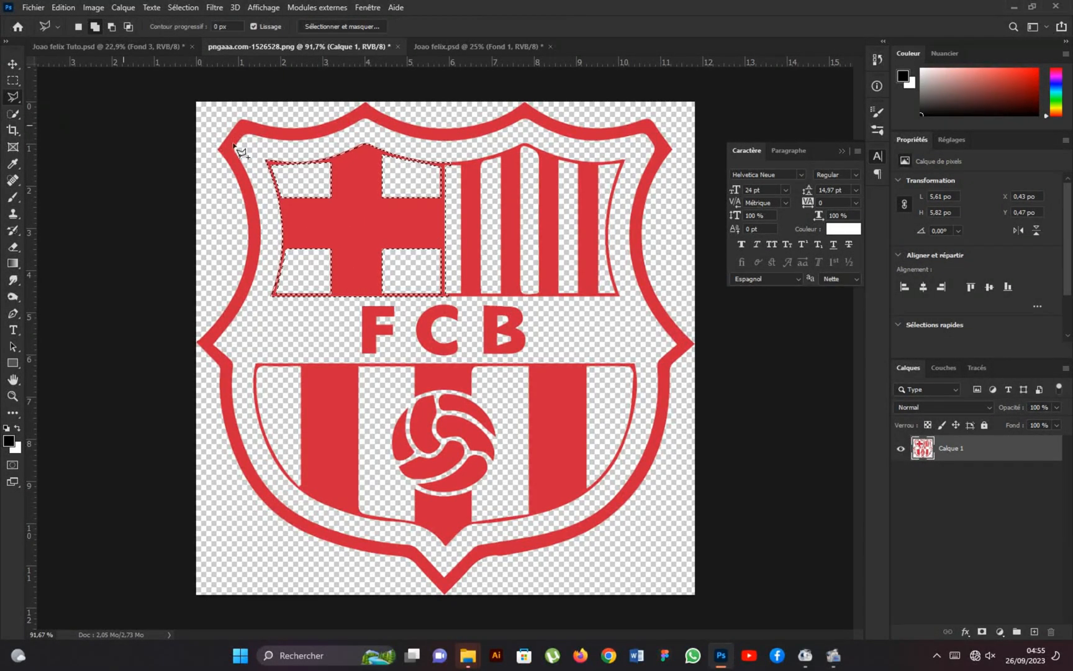
{"action": "scroll", "coordinate": [446, 163], "scroll_direction": "up", "scroll_amount": 9}
{"action": "left_click", "coordinate": [433, 155]}
{"action": "left_click", "coordinate": [304, 130]}
{"action": "left_click", "coordinate": [231, 127]}
{"action": "left_click", "coordinate": [157, 145]}
{"action": "key", "text": "space"}
{"action": "left_click_drag", "start_coordinate": [146, 149], "coordinate": [213, 159]}
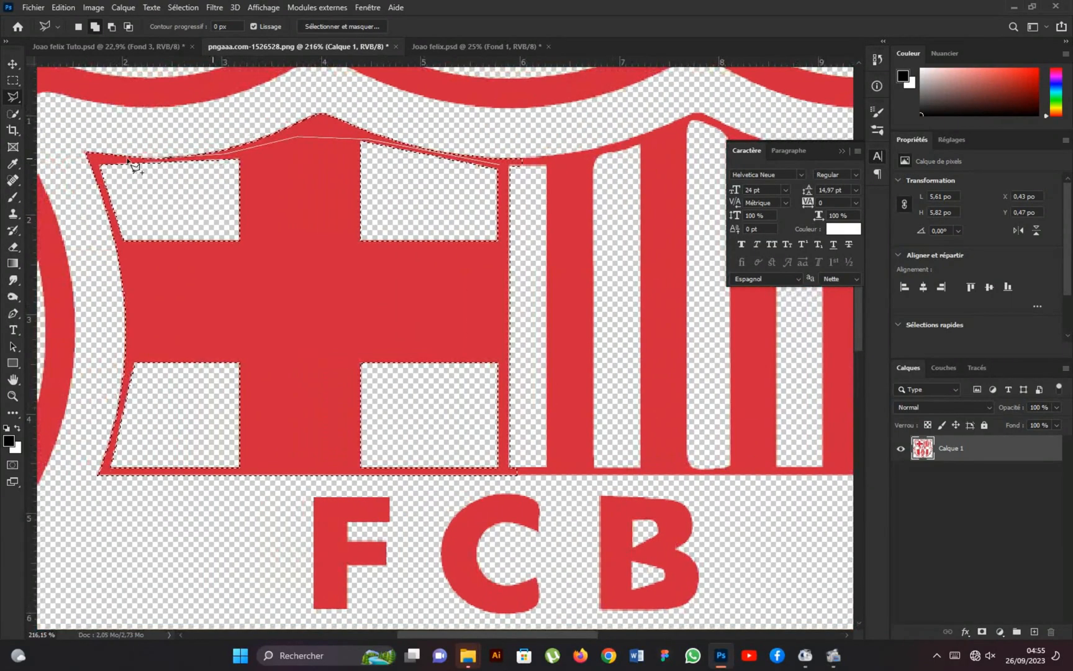
{"action": "left_click", "coordinate": [94, 160]}
{"action": "left_click", "coordinate": [126, 268]}
{"action": "left_click", "coordinate": [129, 357]}
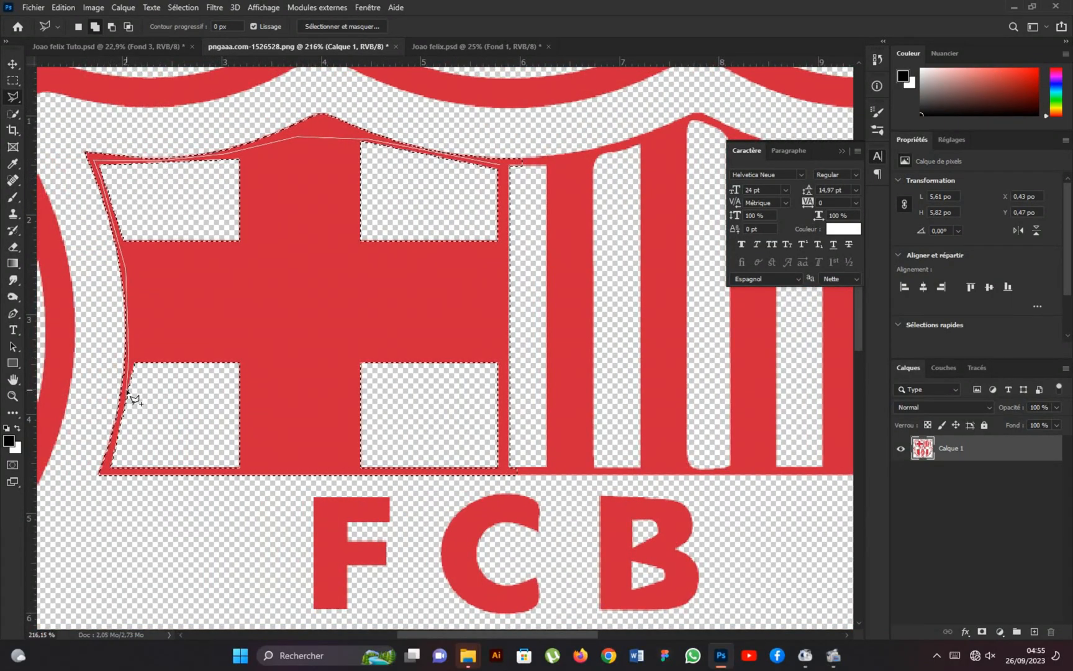
{"action": "left_click", "coordinate": [100, 474]}
{"action": "left_click", "coordinate": [508, 473]}
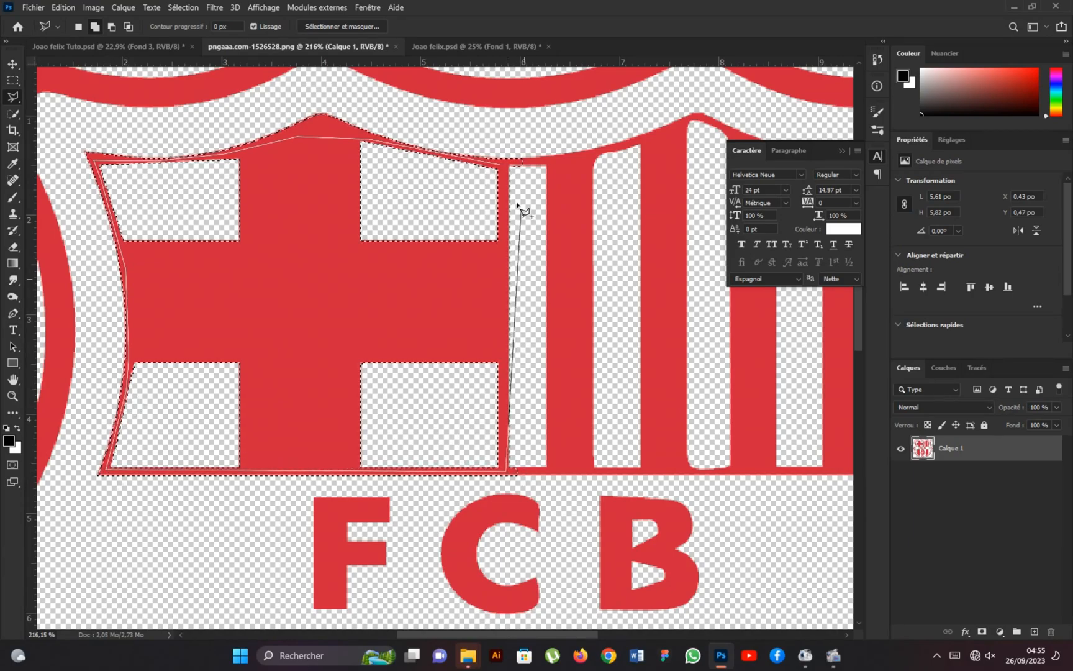
{"action": "double_click", "coordinate": [519, 163]}
{"action": "scroll", "coordinate": [455, 211], "scroll_direction": "down", "scroll_amount": 3}
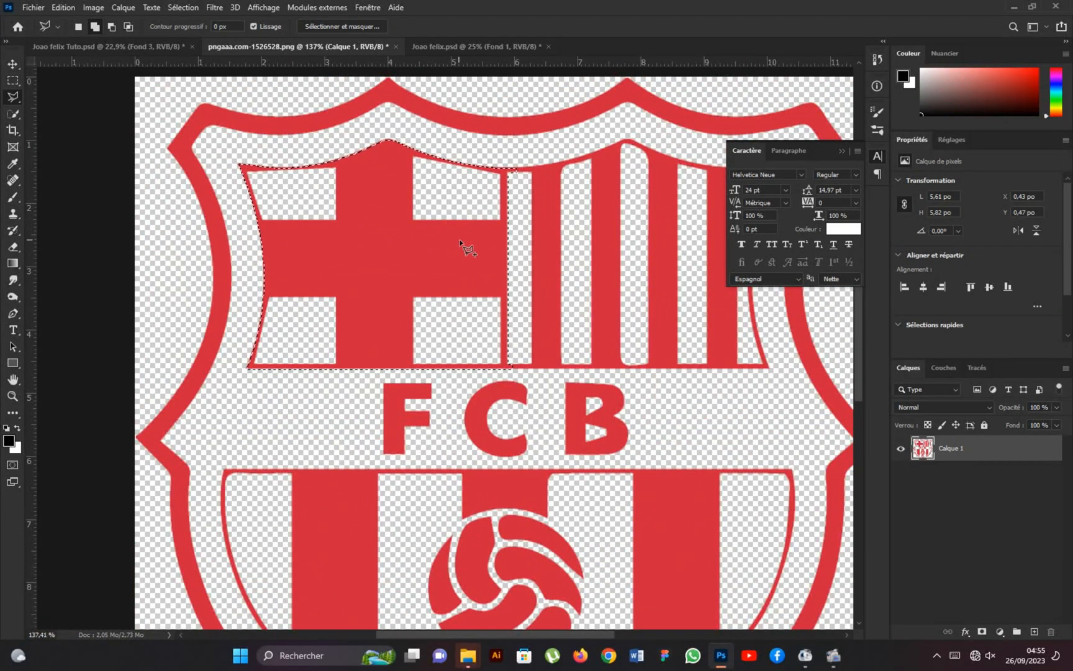
Fill the selected cross quarter with an orange (ffa200) solid colour layer and convert it to a smart object.
{"action": "left_click", "coordinate": [999, 631]}
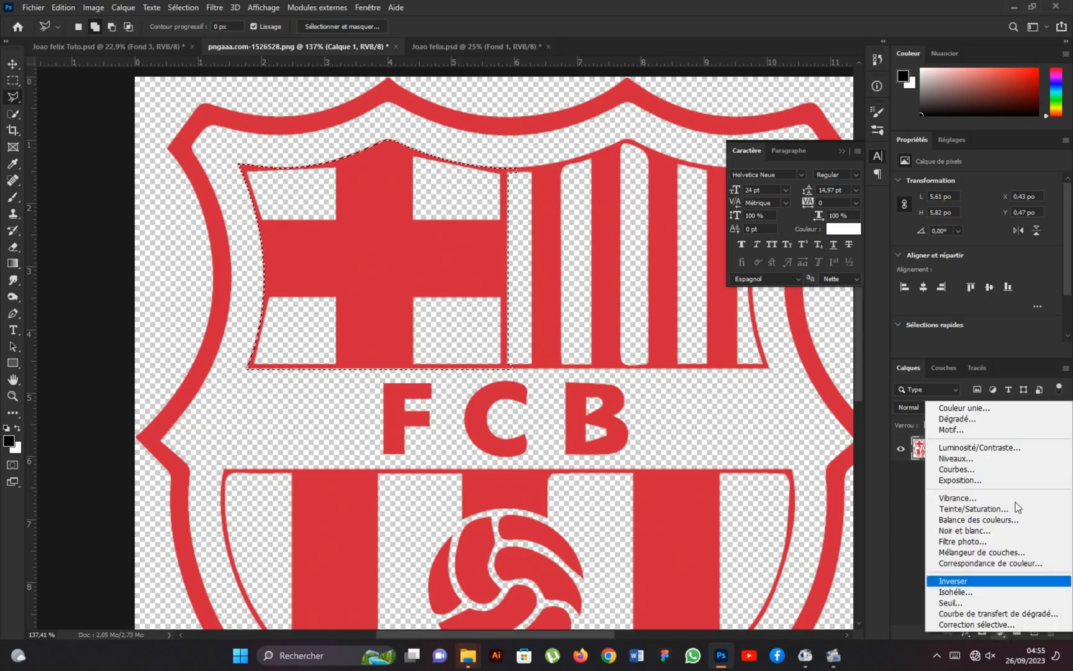
{"action": "left_click", "coordinate": [965, 408]}
{"action": "left_click", "coordinate": [881, 403]}
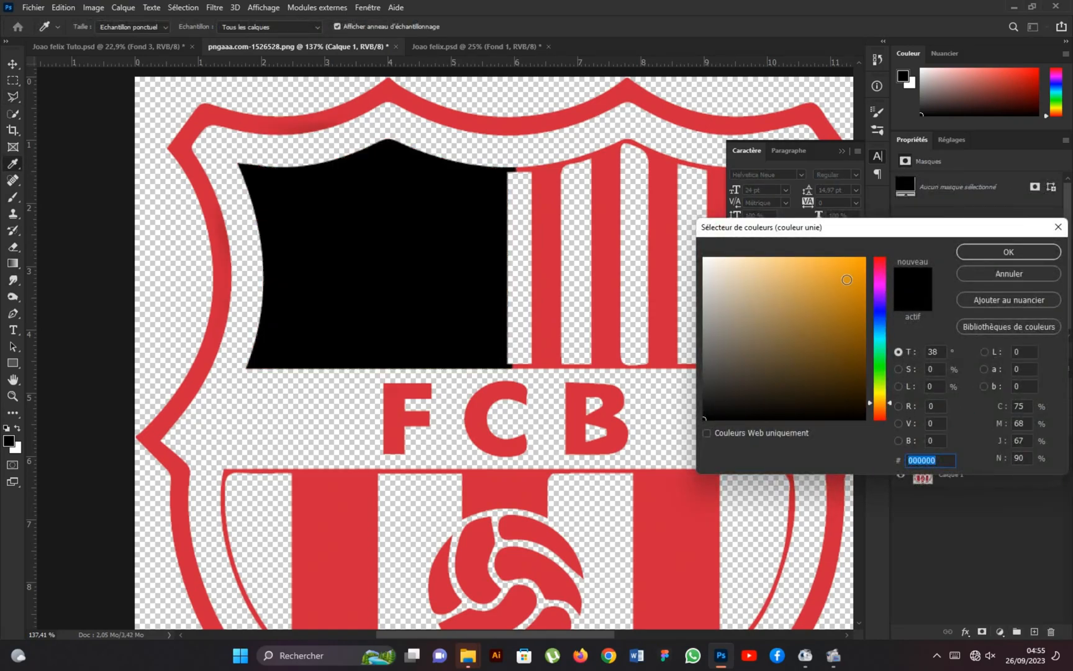
{"action": "left_click_drag", "start_coordinate": [847, 279], "coordinate": [877, 254]}
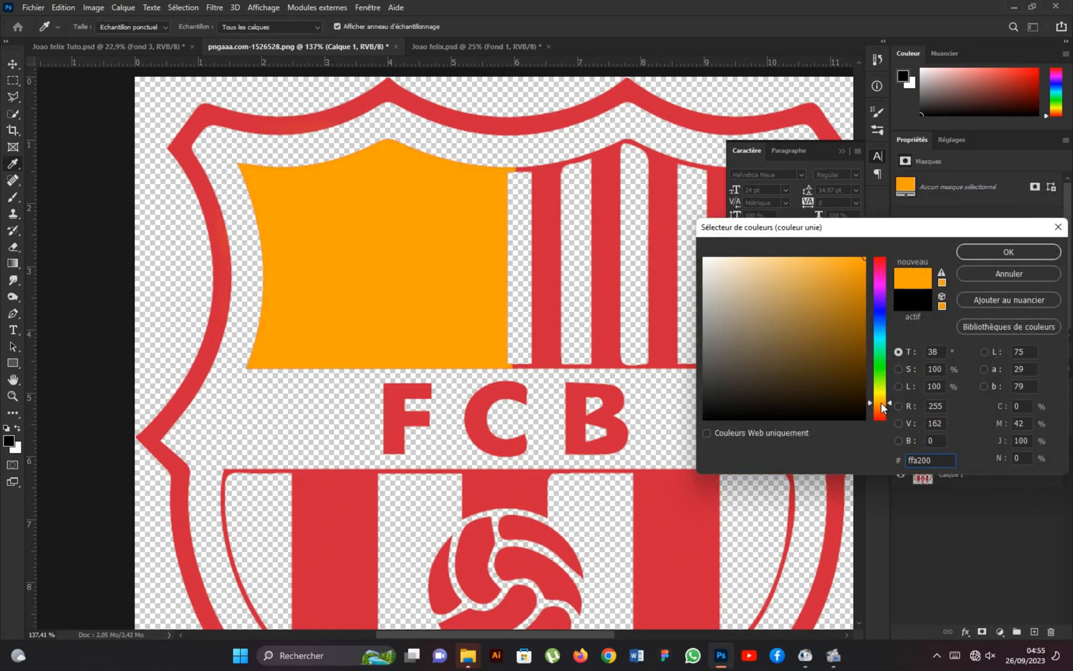
{"action": "left_click", "coordinate": [997, 252]}
{"action": "right_click", "coordinate": [999, 449]}
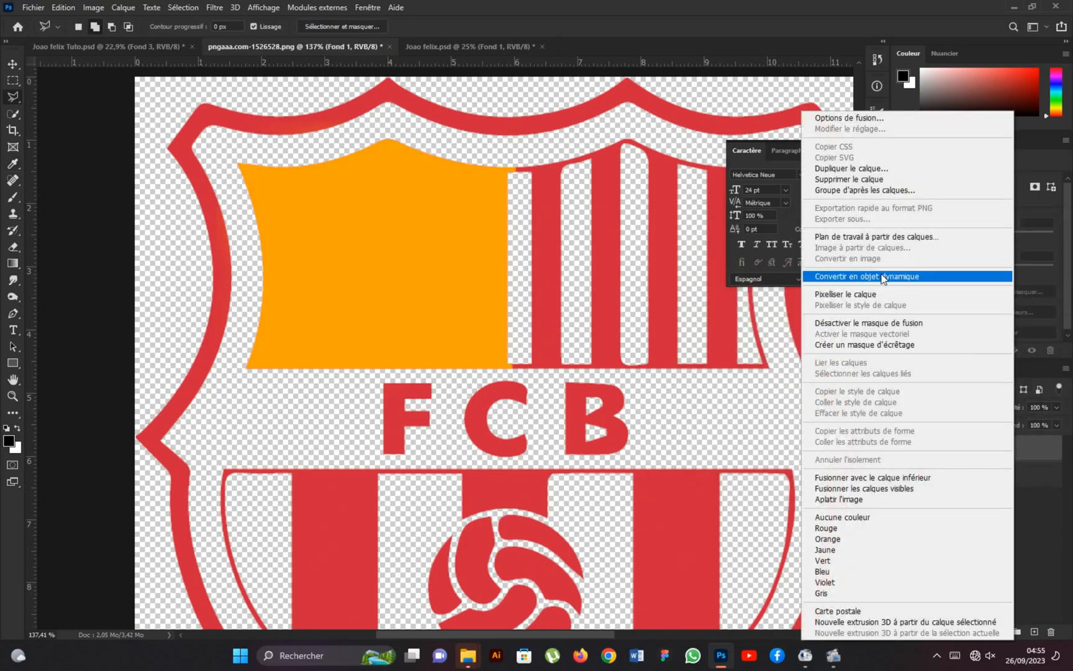
{"action": "left_click", "coordinate": [900, 276]}
Move the orange shape into the Joao felix Tuto poster, scaled to 34.64% and rotated -12.95°, behind the left player's shoulder.
{"action": "left_click", "coordinate": [13, 65]}
{"action": "left_click_drag", "start_coordinate": [384, 272], "coordinate": [328, 210]}
{"action": "key", "text": "ctrl+t"}
{"action": "left_click_drag", "start_coordinate": [403, 331], "coordinate": [417, 313]}
{"action": "left_click_drag", "start_coordinate": [334, 247], "coordinate": [346, 271]}
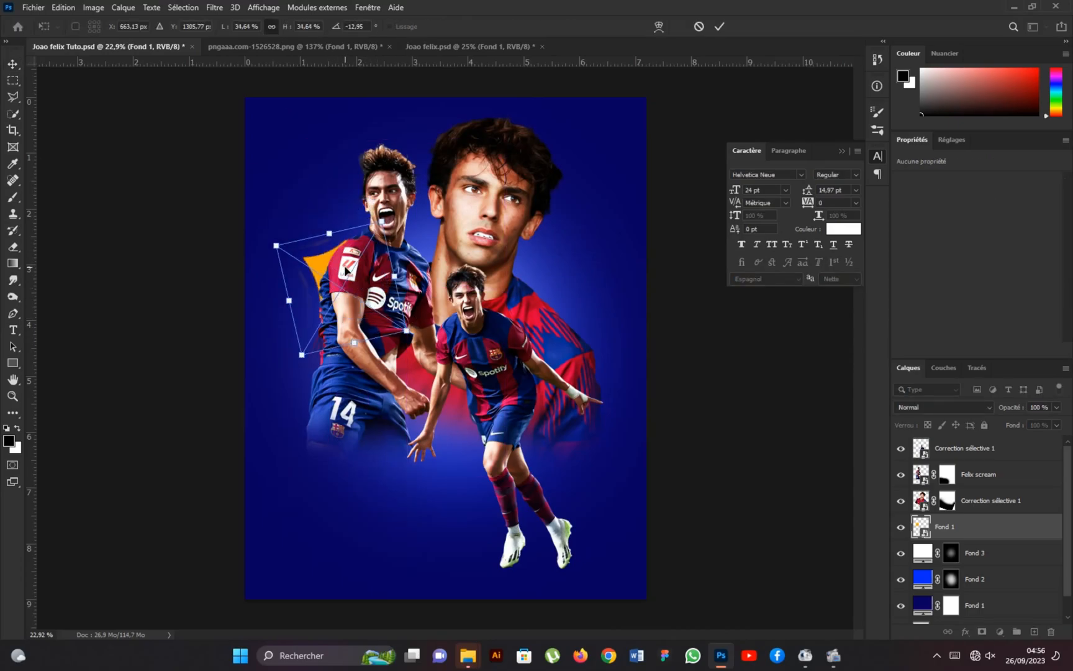
{"action": "left_click", "coordinate": [719, 26]}
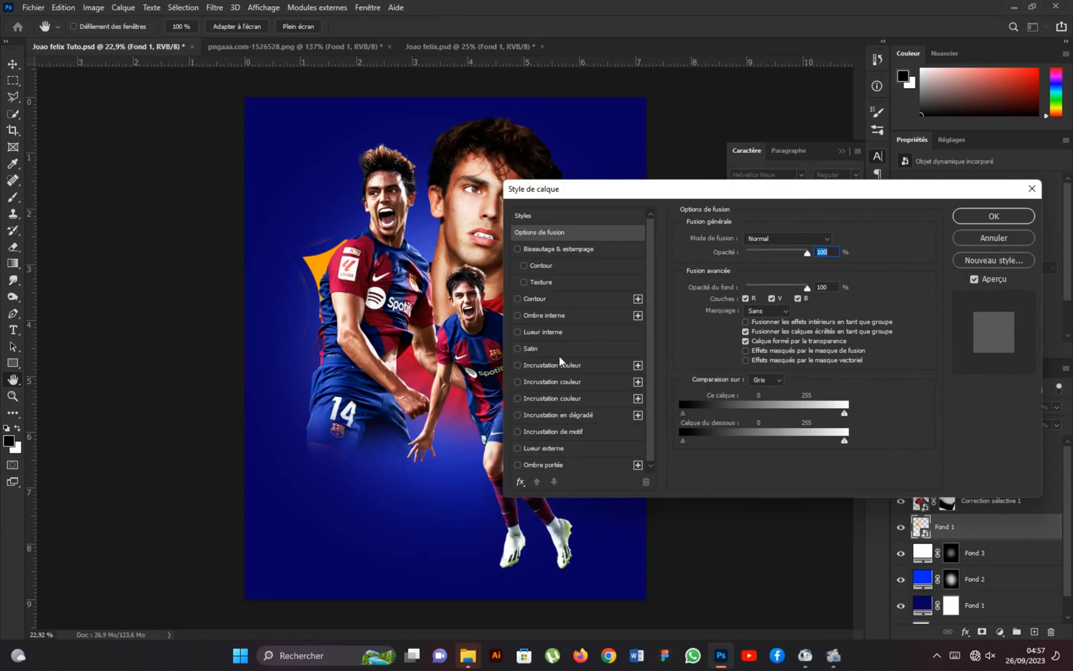
Give the orange shape a yellow Superposition inner glow with 55% opacity and 109 px size, and place a duplicate beside the large portrait's neck.
{"action": "left_click", "coordinate": [563, 332]}
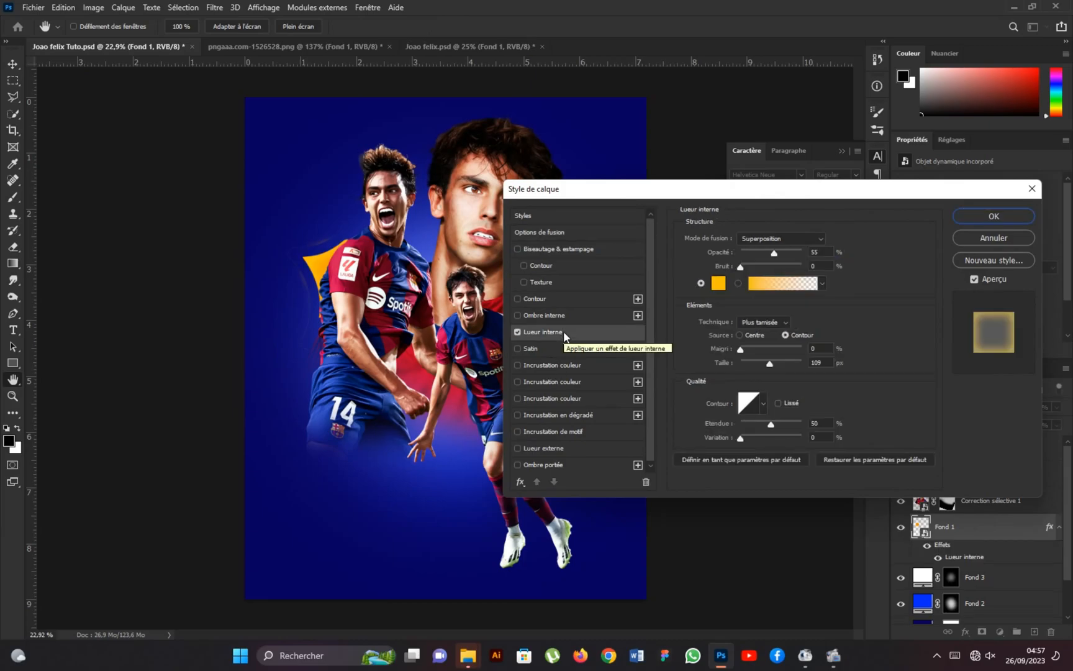
{"action": "left_click", "coordinate": [987, 218]}
{"action": "key", "text": "ctrl+j"}
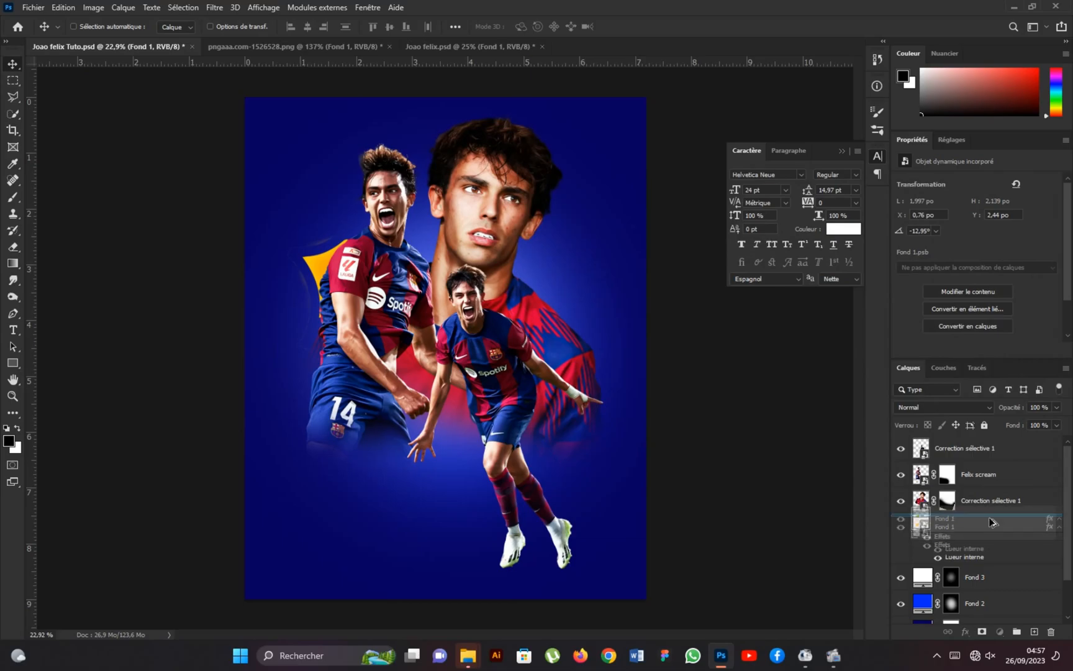
{"action": "left_click_drag", "start_coordinate": [350, 293], "coordinate": [500, 293]}
Flip the duplicated orange shape horizontally, then rotate and position it behind the large portrait's shoulder.
{"action": "key", "text": "ctrl+t"}
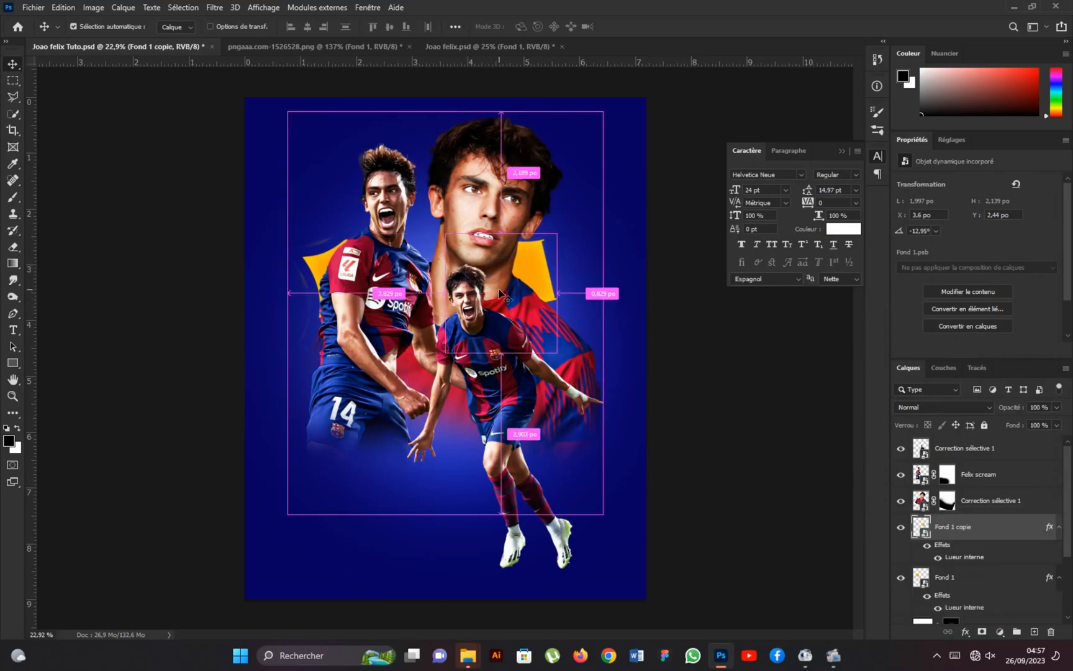
{"action": "right_click", "coordinate": [527, 284]}
{"action": "left_click", "coordinate": [614, 484]}
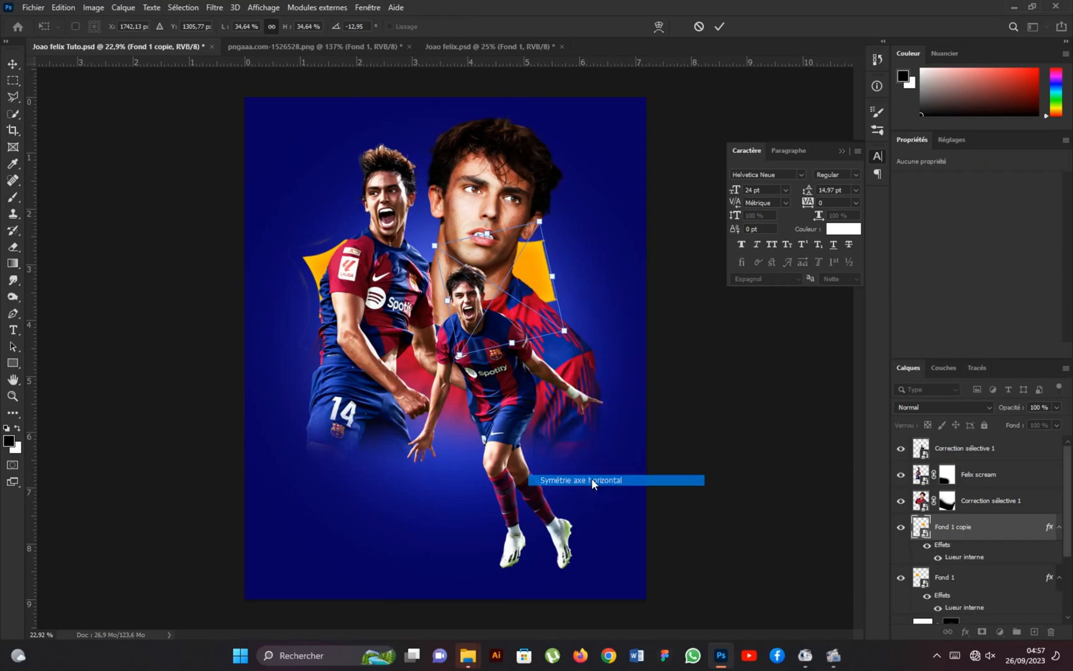
{"action": "left_click_drag", "start_coordinate": [519, 267], "coordinate": [546, 261]}
{"action": "left_click_drag", "start_coordinate": [561, 208], "coordinate": [548, 200]}
{"action": "scroll", "coordinate": [544, 281], "scroll_direction": "down", "scroll_amount": 2}
{"action": "left_click_drag", "start_coordinate": [534, 284], "coordinate": [532, 277]}
{"action": "left_click", "coordinate": [720, 26]}
Select the crest's lower striped section with the ball in the crest document and copy it to a new layer.
{"action": "left_click", "coordinate": [288, 48]}
{"action": "key", "text": "ctrl+minus"}
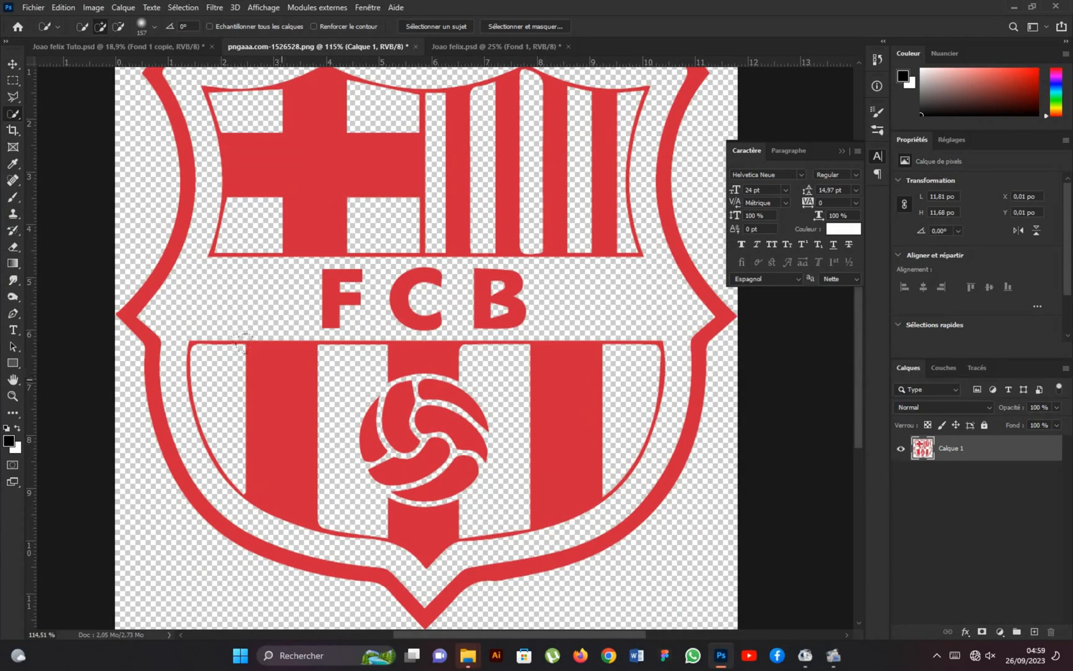
{"action": "right_click", "coordinate": [278, 381], "text": "alt"}
{"action": "mouse_move", "coordinate": [280, 389]}
{"action": "left_mouse_down"}
{"action": "mouse_move", "coordinate": [429, 431]}
{"action": "mouse_move", "coordinate": [564, 435]}
{"action": "left_mouse_up"}
{"action": "left_click_drag", "start_coordinate": [438, 511], "coordinate": [421, 433]}
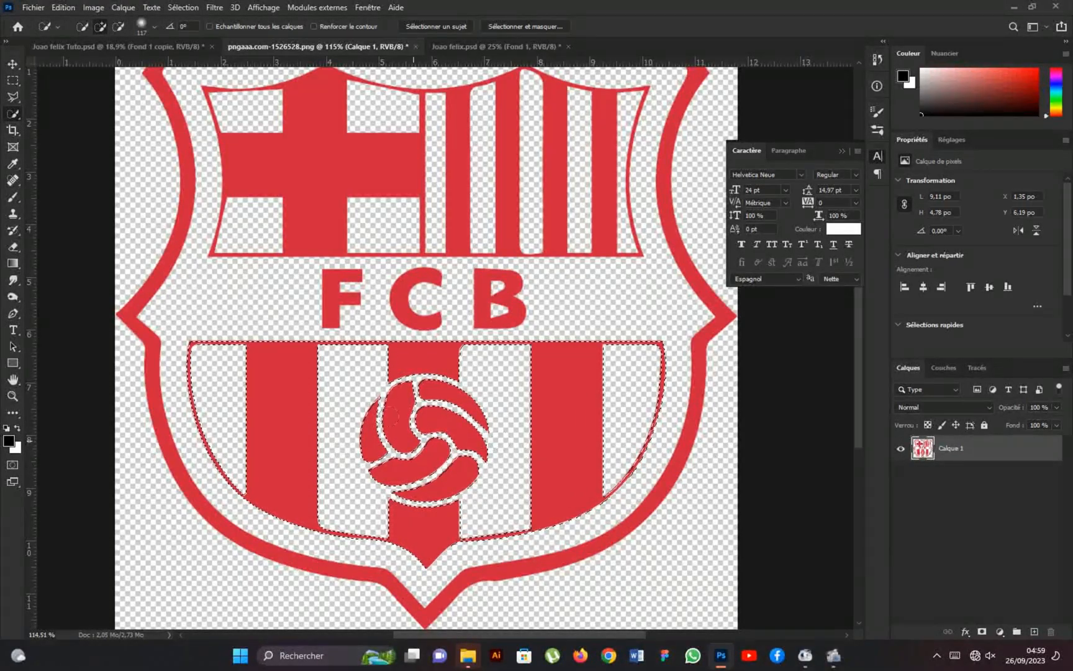
{"action": "key", "text": "ctrl+j"}
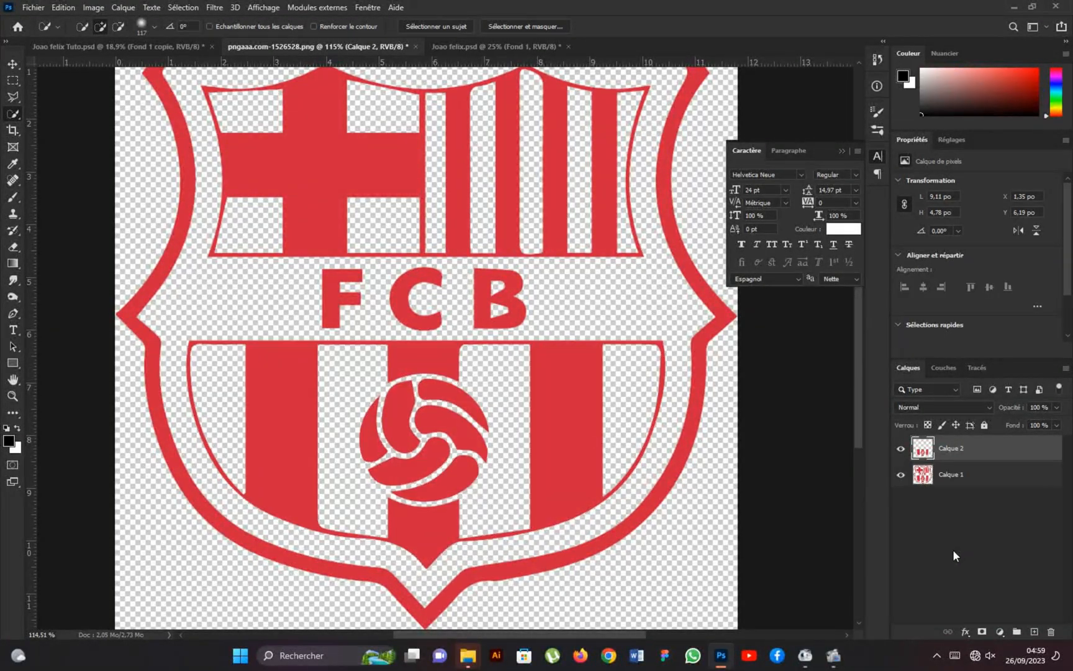
Convert the copied crest section to a smart object and apply an orange-yellow Normal colour overlay at 100% opacity.
{"action": "right_click", "coordinate": [1024, 446]}
{"action": "left_click", "coordinate": [893, 277]}
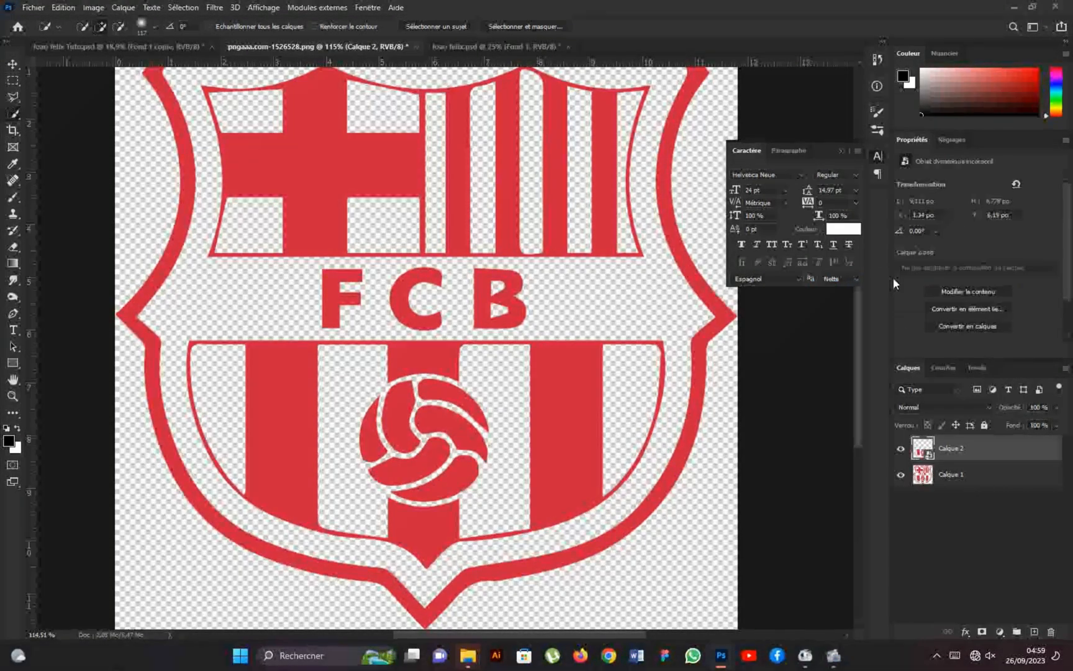
{"action": "double_click", "coordinate": [1042, 448]}
{"action": "left_click", "coordinate": [582, 365]}
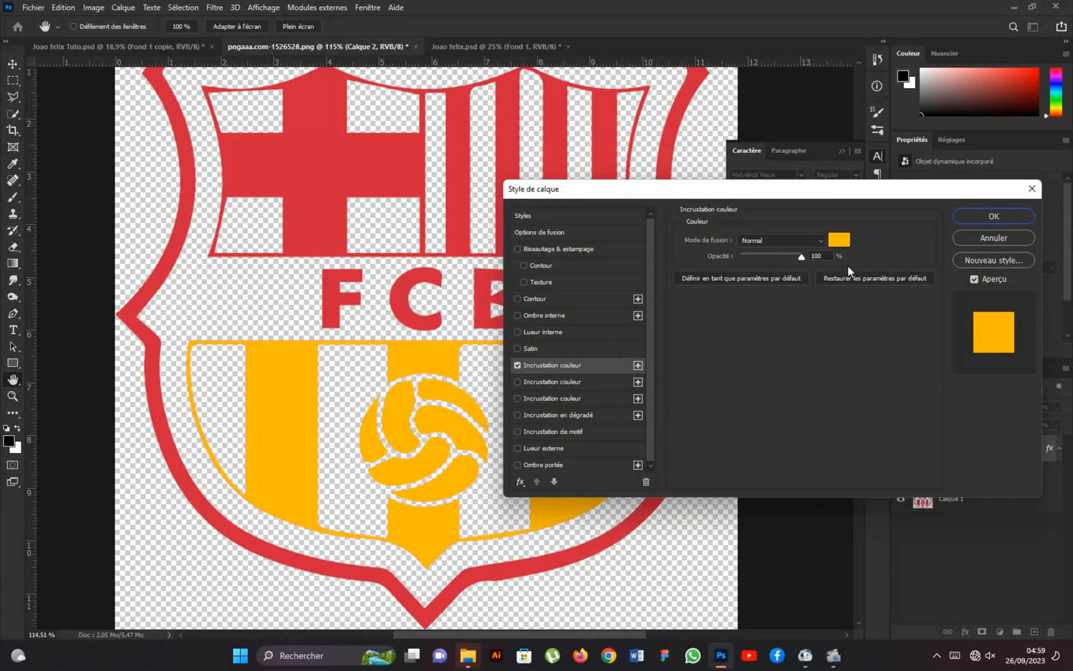
{"action": "left_click", "coordinate": [963, 221]}
Move the orange striped crest section into the poster, scale it down, rotate it -5.84° and position it behind the players' legs.
{"action": "key", "text": "v"}
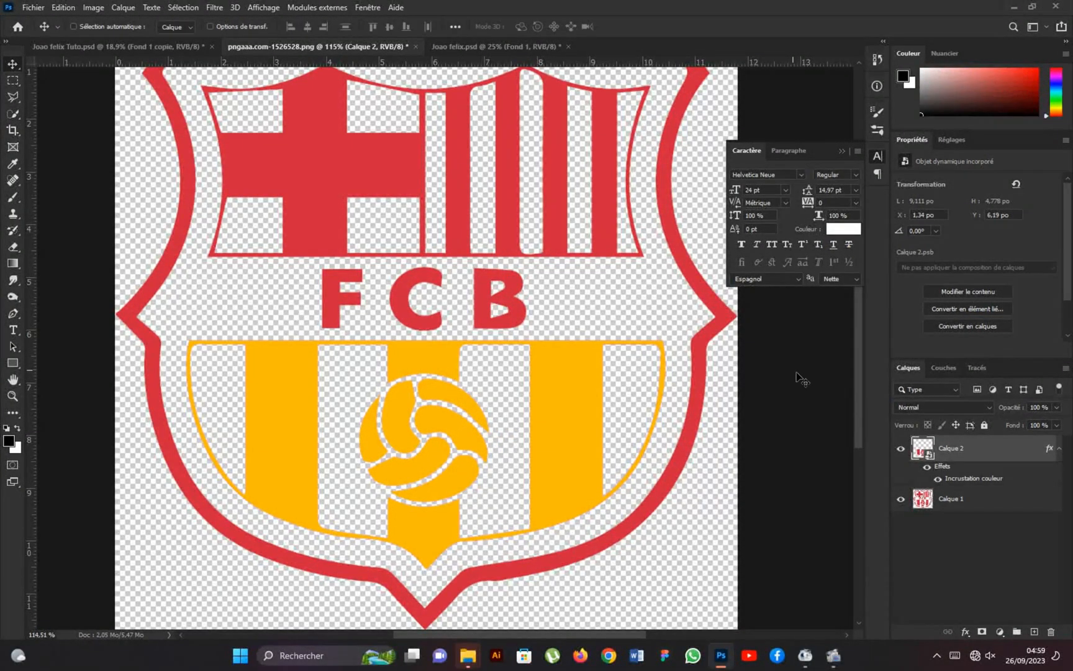
{"action": "left_click_drag", "start_coordinate": [565, 406], "coordinate": [448, 448]}
{"action": "key", "text": "ctrl+t"}
{"action": "left_click_drag", "start_coordinate": [506, 417], "coordinate": [497, 405]}
{"action": "left_click_drag", "start_coordinate": [439, 433], "coordinate": [428, 378]}
{"action": "left_click_drag", "start_coordinate": [523, 351], "coordinate": [529, 360]}
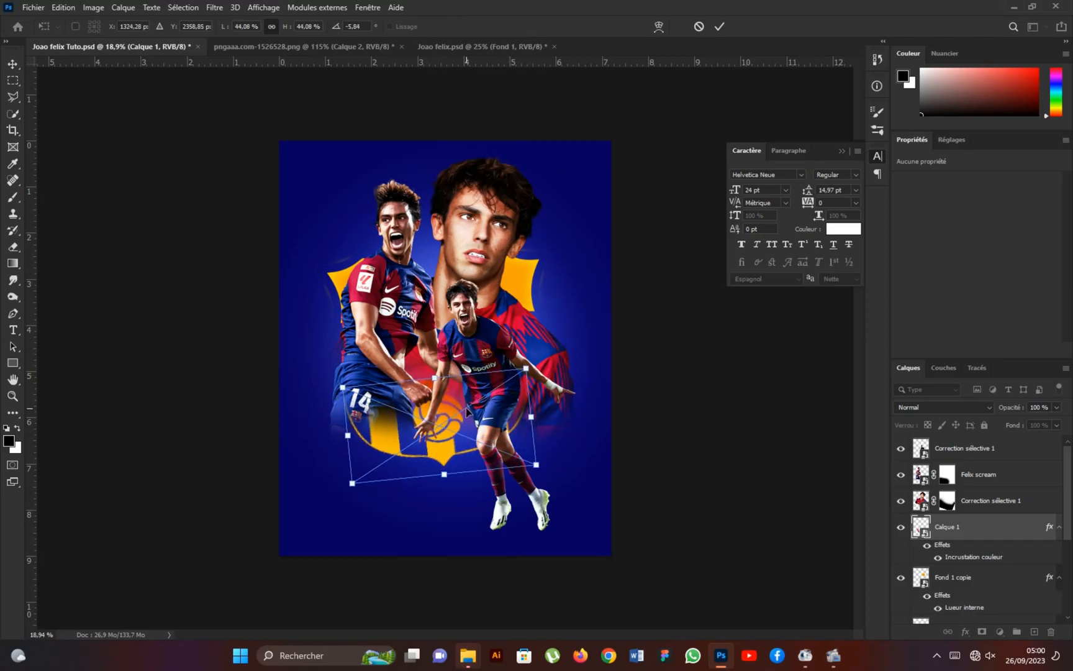
{"action": "left_click_drag", "start_coordinate": [450, 411], "coordinate": [443, 387]}
{"action": "left_click_drag", "start_coordinate": [481, 424], "coordinate": [477, 431]}
{"action": "scroll", "coordinate": [487, 426], "scroll_direction": "up", "scroll_amount": 2}
{"action": "left_click", "coordinate": [718, 28]}
Fine-tune the position of the striped crest section, nudging it slightly up and left beneath the players.
{"action": "scroll", "coordinate": [486, 426], "scroll_direction": "down", "scroll_amount": 4}
{"action": "scroll", "coordinate": [486, 426], "scroll_direction": "up", "scroll_amount": 3}
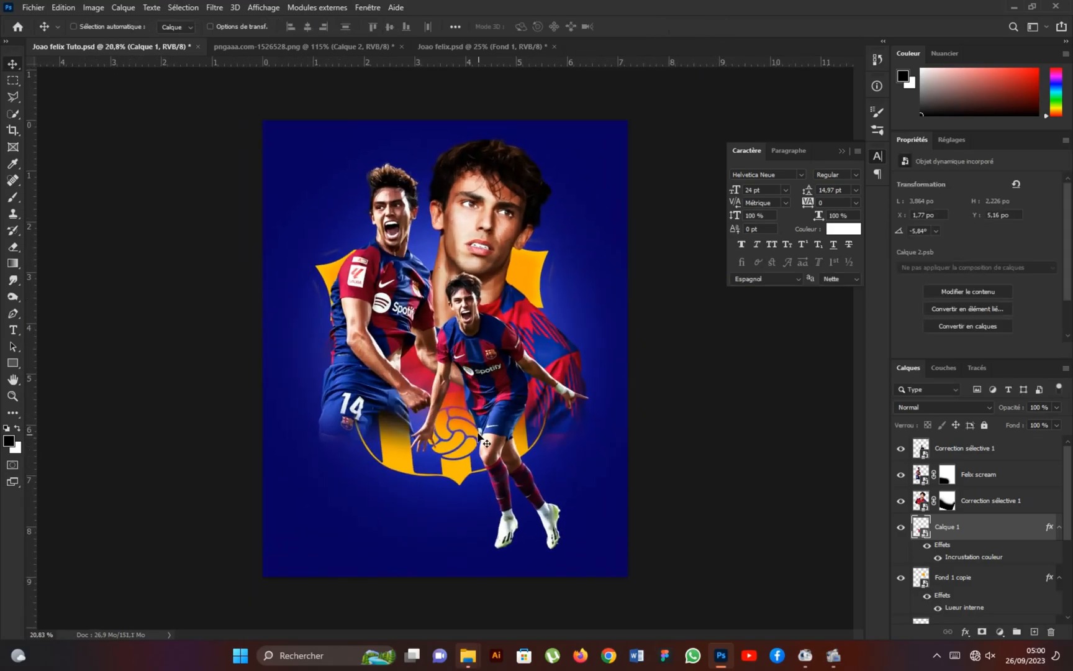
{"action": "left_click_drag", "start_coordinate": [464, 444], "coordinate": [465, 441]}
{"action": "key", "text": "shift+Up"}
{"action": "key", "text": "shift+Up"}
{"action": "key", "text": "shift+Left"}
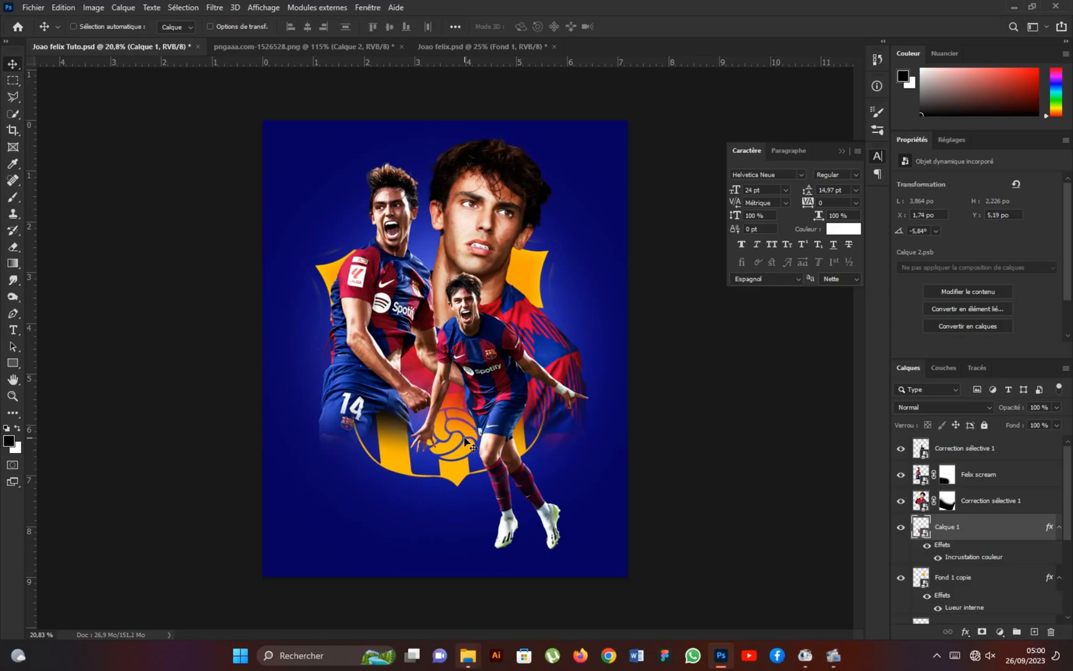
{"action": "scroll", "coordinate": [1000, 562], "scroll_direction": "down", "scroll_amount": 2}
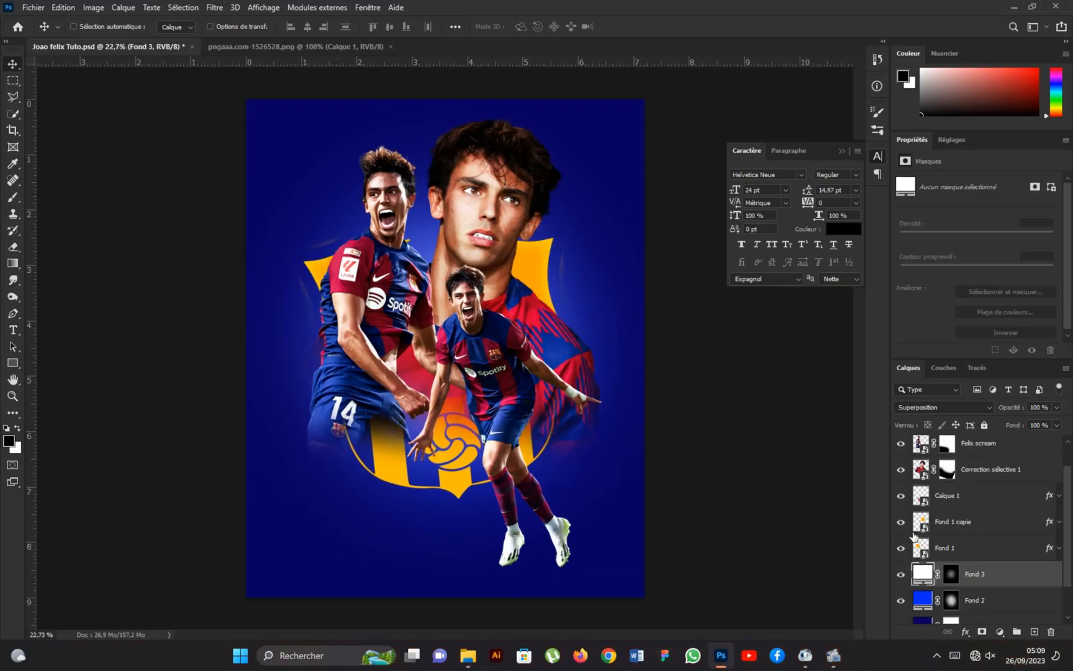
Duplicate the Fond 1 and Fond 1 copie crest layers and place the duplicates directly beneath the originals, above Fond 3.
{"action": "left_click", "coordinate": [966, 523]}
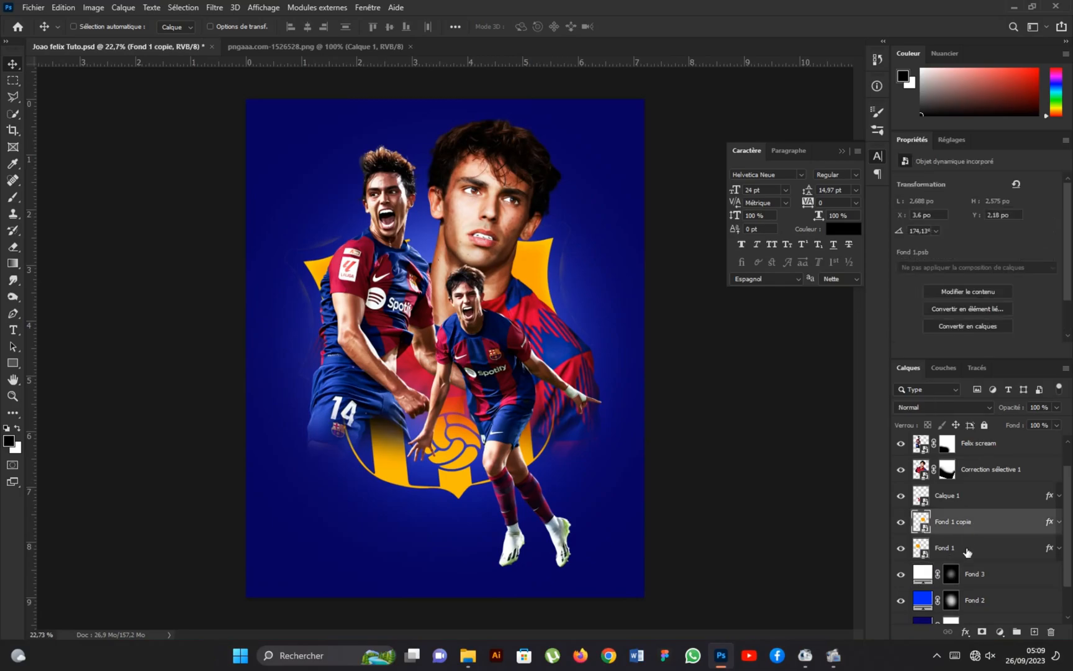
{"action": "left_click", "coordinate": [973, 555], "text": "shift"}
{"action": "left_click_drag", "start_coordinate": [973, 555], "coordinate": [1003, 570]}
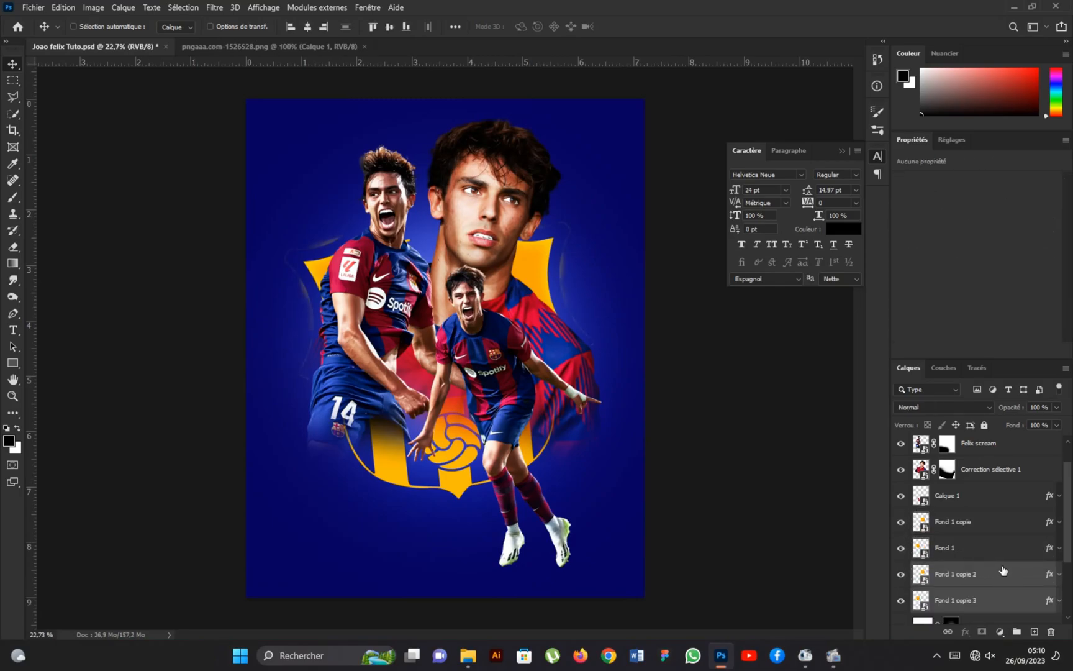
Remove the layer effects from both duplicated crest layers, Fond 1 copie 2 and Fond 1 copie 3.
{"action": "left_click", "coordinate": [1060, 579]}
{"action": "scroll", "coordinate": [975, 575], "scroll_direction": "down", "scroll_amount": 1}
{"action": "left_click_drag", "start_coordinate": [955, 558], "coordinate": [1051, 631]}
{"action": "left_click_drag", "start_coordinate": [977, 566], "coordinate": [1051, 631]}
{"action": "left_click", "coordinate": [987, 540], "text": "shift"}
Scale the two duplicated crest pieces together to about 361% and rotate them about -3° behind the players.
{"action": "key", "text": "ctrl+t"}
{"action": "key", "text": "ctrl+minus"}
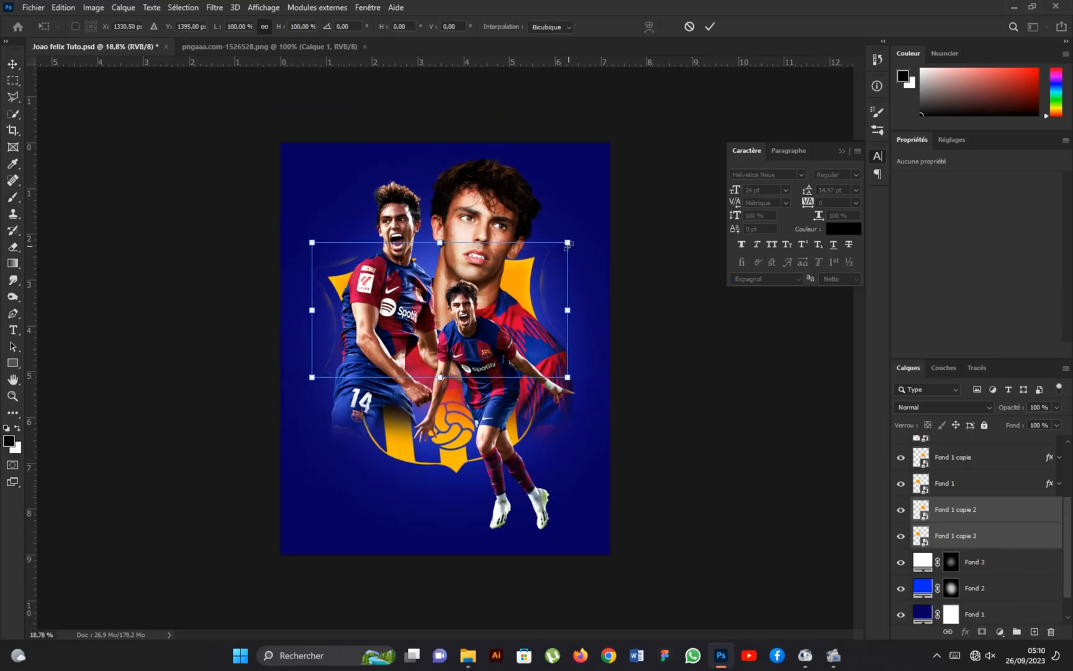
{"action": "left_click_drag", "start_coordinate": [568, 243], "coordinate": [669, 149]}
{"action": "key", "text": "ctrl+minus"}
{"action": "left_click_drag", "start_coordinate": [441, 197], "coordinate": [441, 137]}
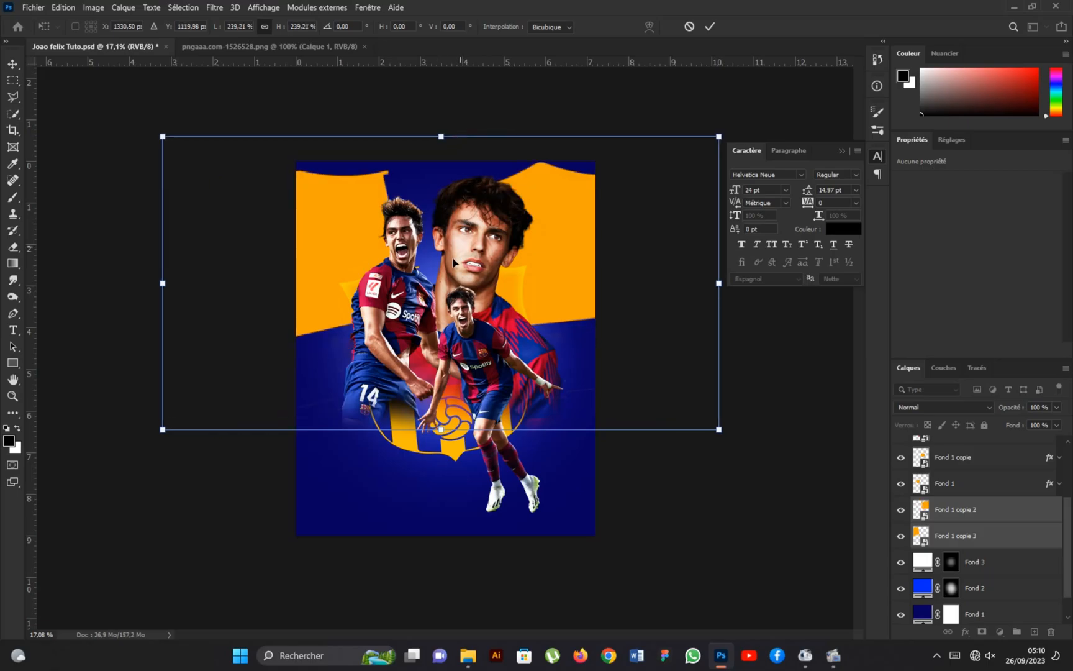
{"action": "key", "text": "ctrl+minus"}
{"action": "left_click_drag", "start_coordinate": [440, 417], "coordinate": [443, 538]}
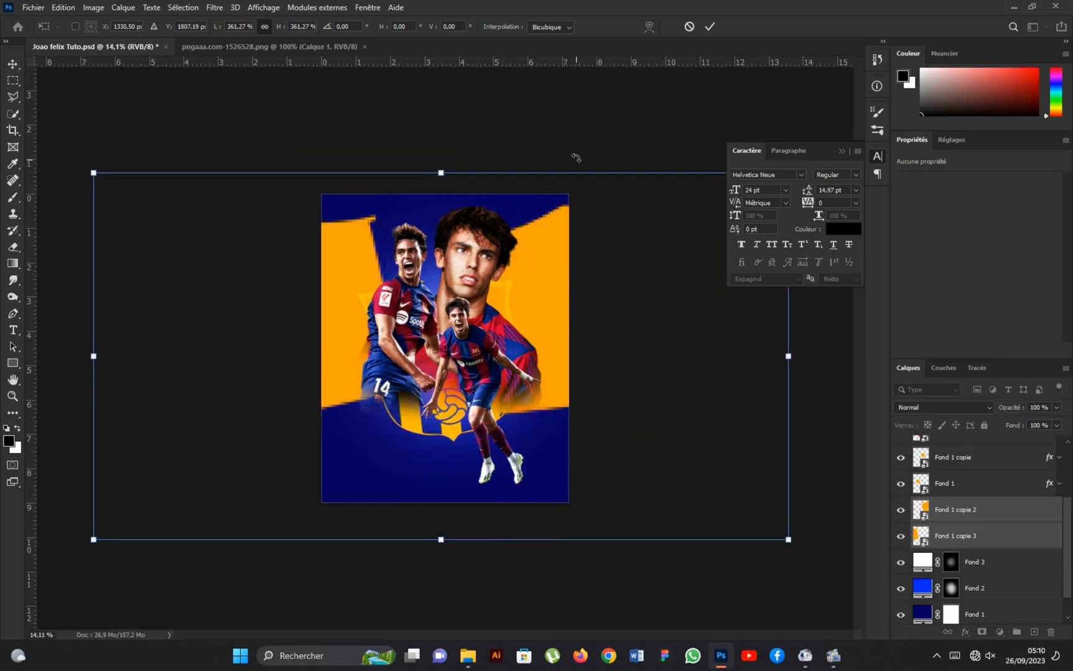
{"action": "left_click_drag", "start_coordinate": [583, 143], "coordinate": [575, 131]}
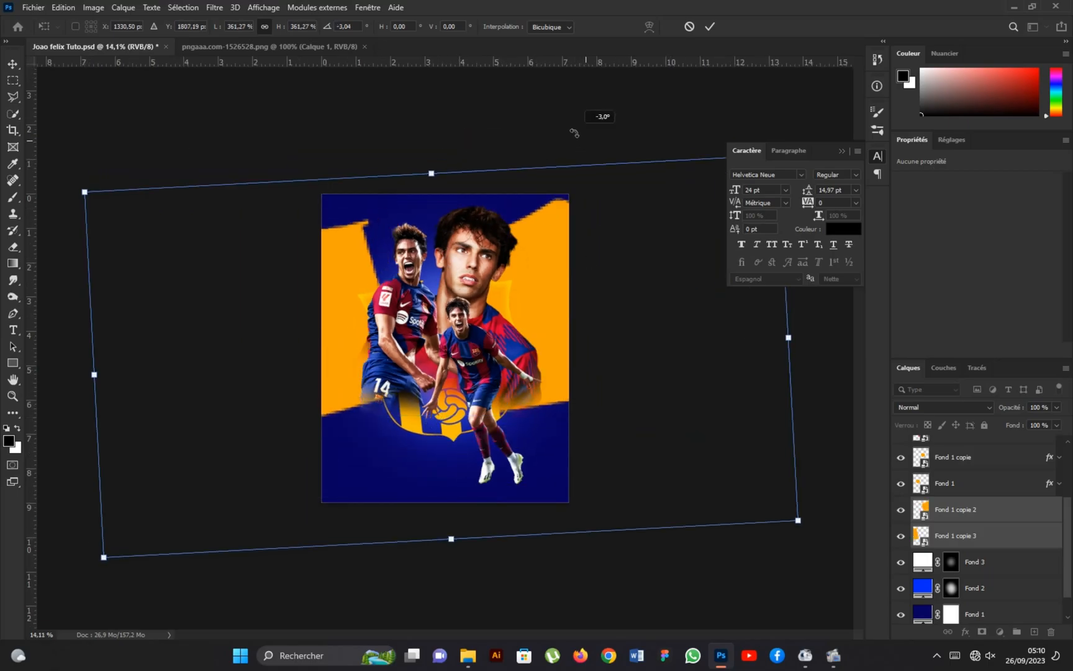
{"action": "left_click", "coordinate": [710, 26]}
Reposition the enlarged crest pieces individually, moving Fond 1 copie 2 up and left and Fond 1 copie 3 slightly right.
{"action": "left_click", "coordinate": [980, 523]}
{"action": "left_click_drag", "start_coordinate": [570, 294], "coordinate": [529, 240]}
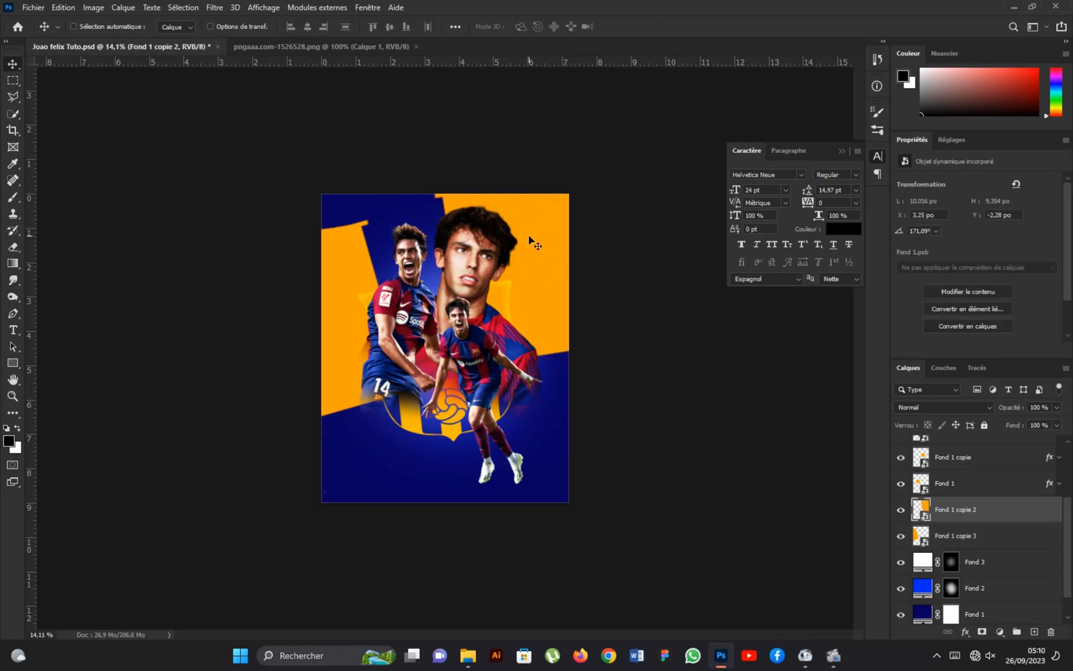
{"action": "left_click", "coordinate": [1008, 542]}
{"action": "left_click_drag", "start_coordinate": [348, 281], "coordinate": [394, 287]}
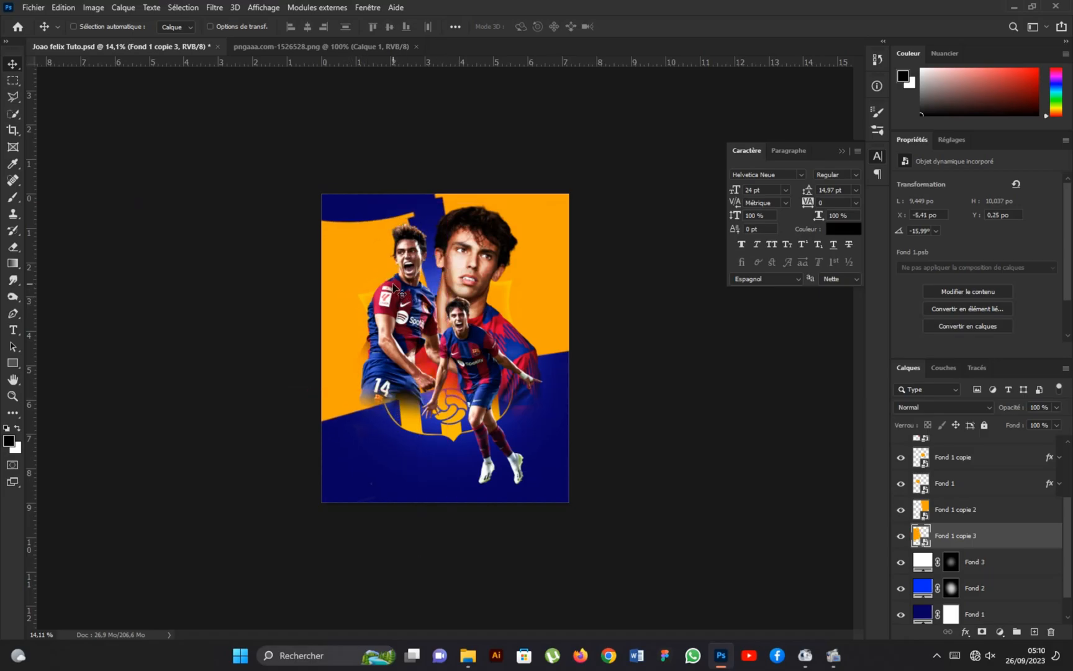
{"action": "key", "text": "ctrl+t"}
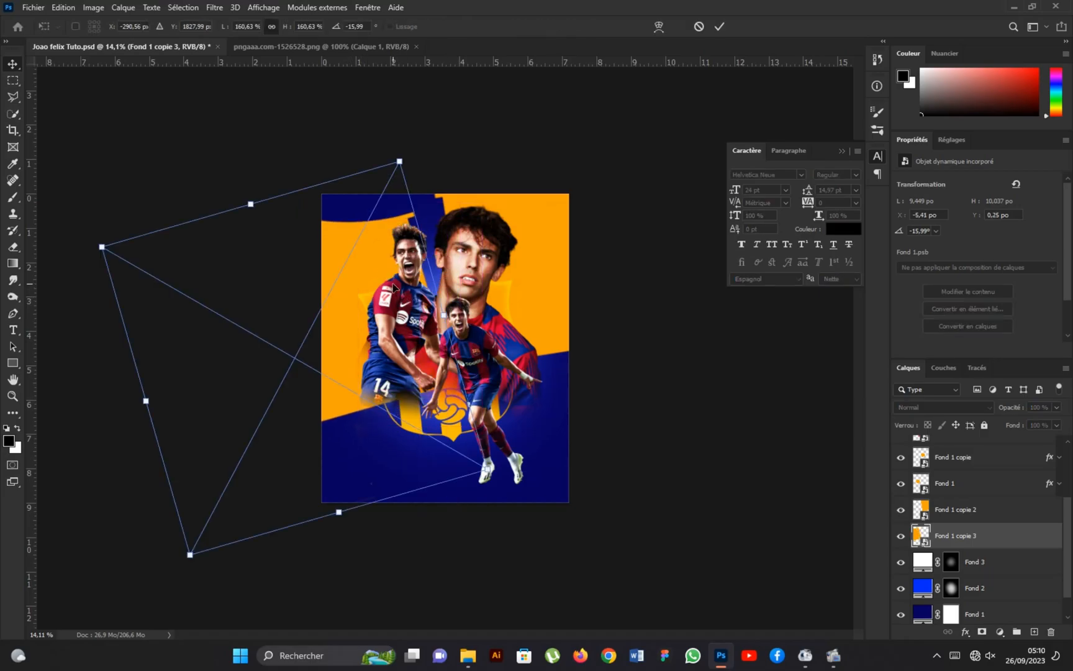
{"action": "left_click", "coordinate": [720, 28]}
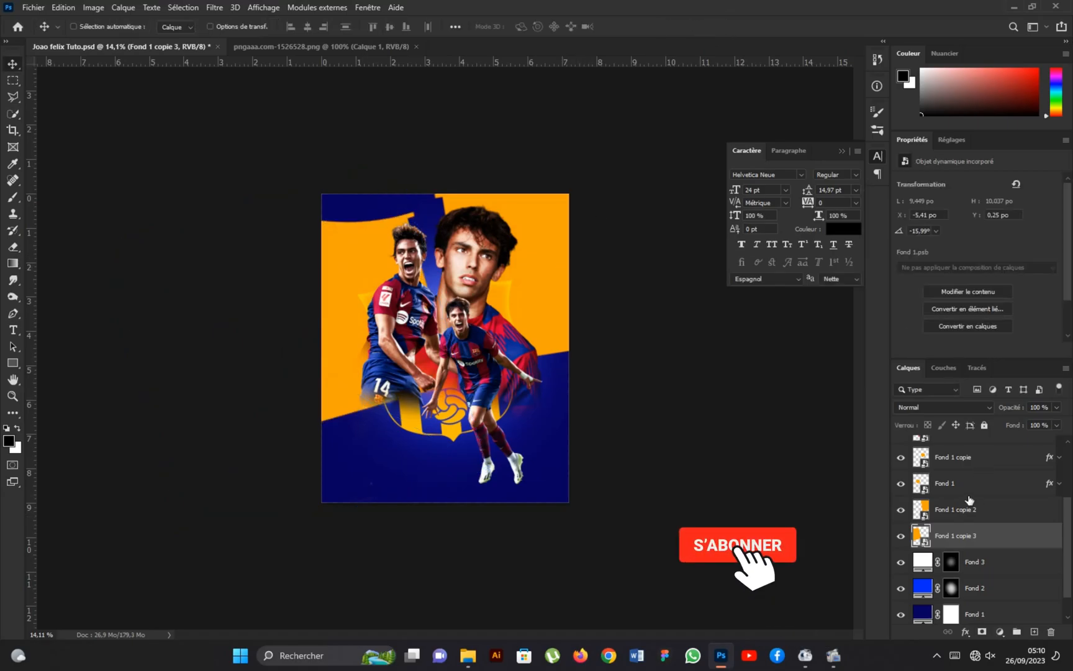
Enlarge both big crest pieces together to about 118% and shift them slightly within the background.
{"action": "left_click", "coordinate": [956, 509], "text": "shift"}
{"action": "key", "text": "ctrl+t"}
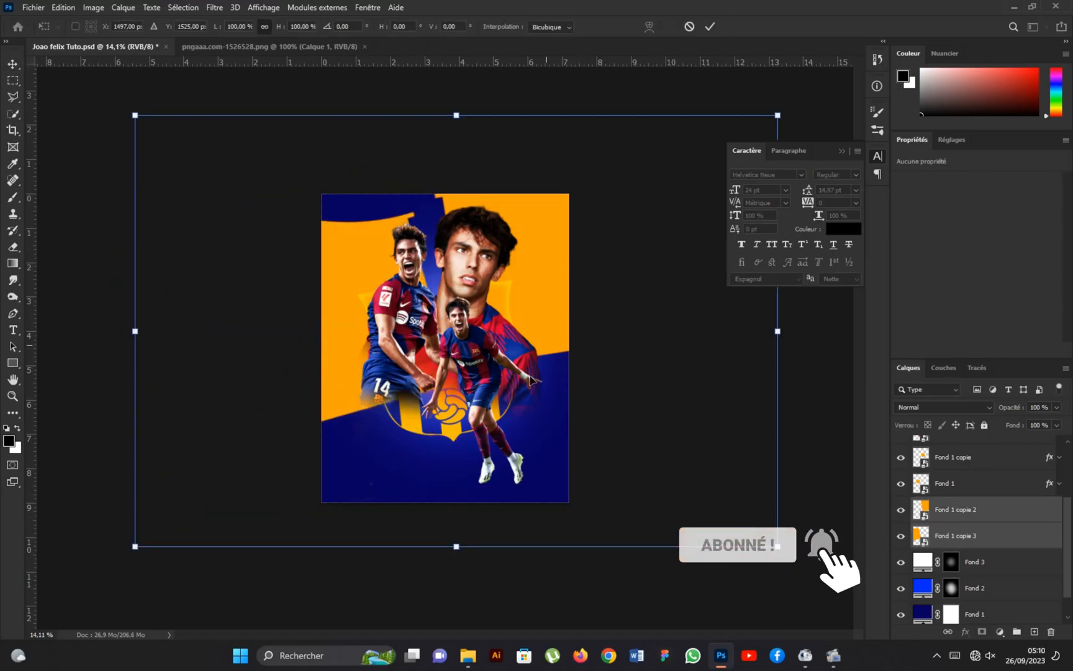
{"action": "left_click_drag", "start_coordinate": [457, 547], "coordinate": [449, 592]}
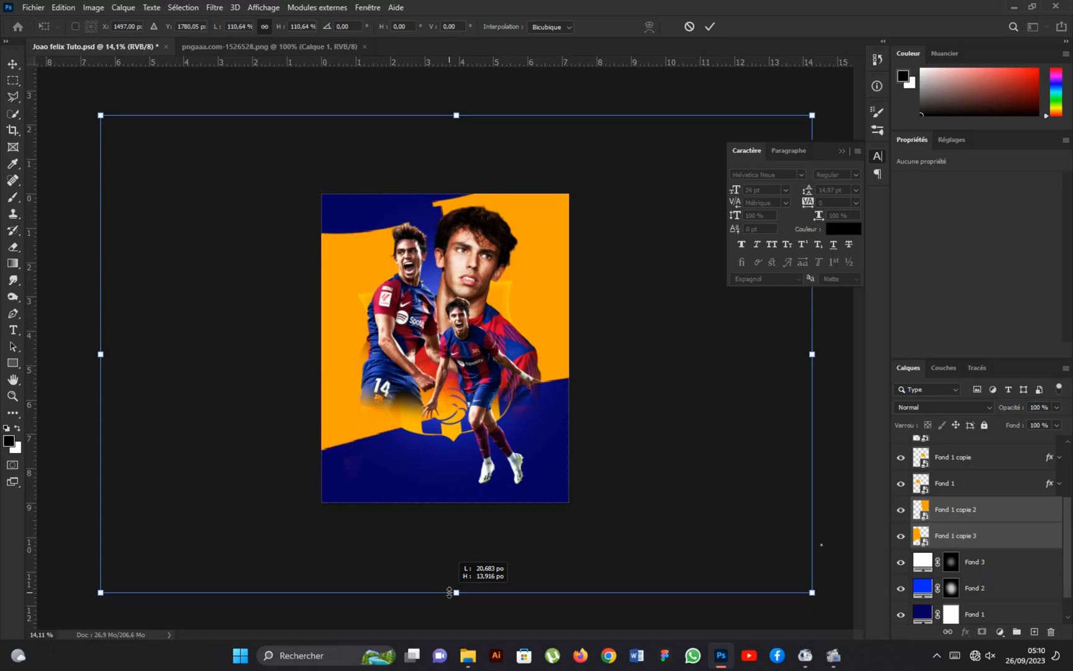
{"action": "left_click_drag", "start_coordinate": [457, 114], "coordinate": [456, 84]}
{"action": "left_click_drag", "start_coordinate": [517, 273], "coordinate": [514, 280]}
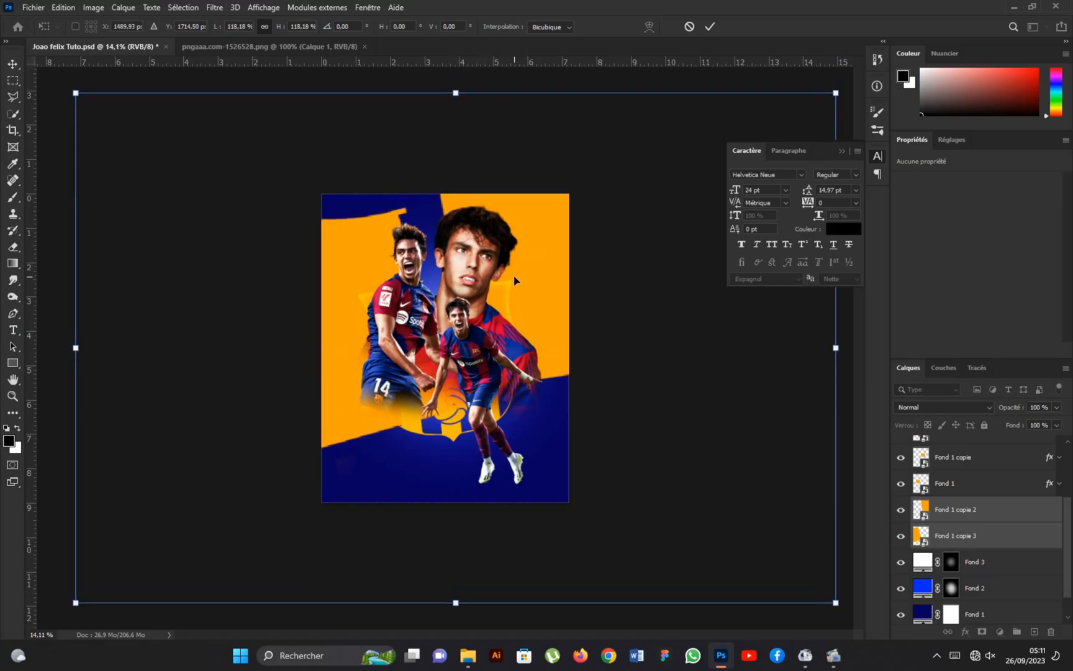
{"action": "left_click", "coordinate": [710, 27]}
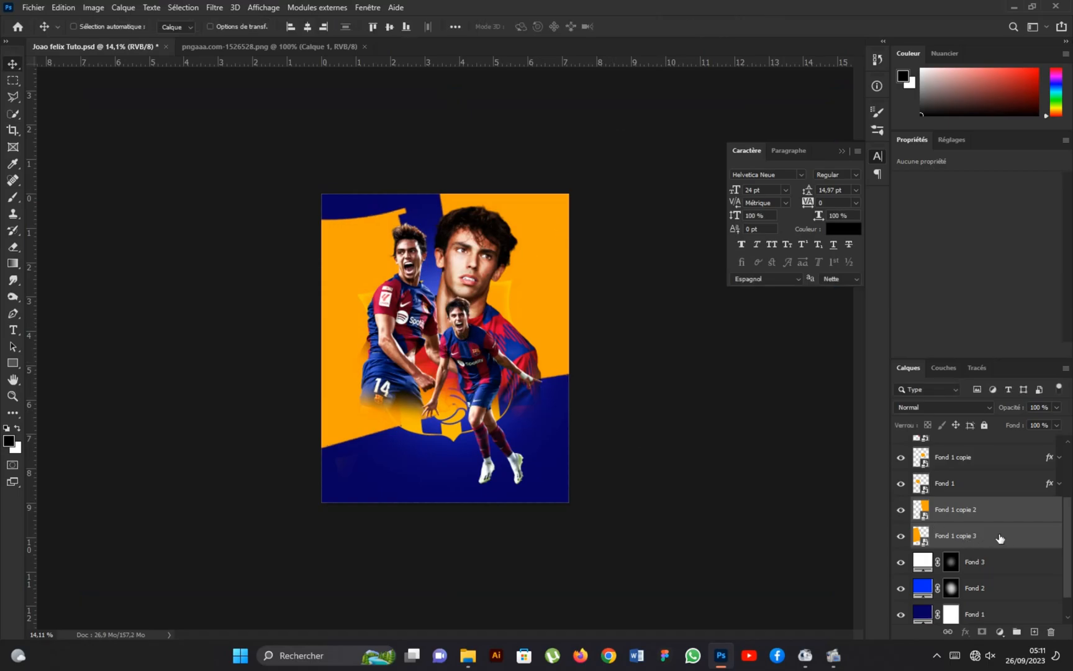
Convert the two enlarged crest layers into a single smart object.
{"action": "scroll", "coordinate": [997, 538], "scroll_direction": "up", "scroll_amount": 2}
{"action": "right_click", "coordinate": [971, 582]}
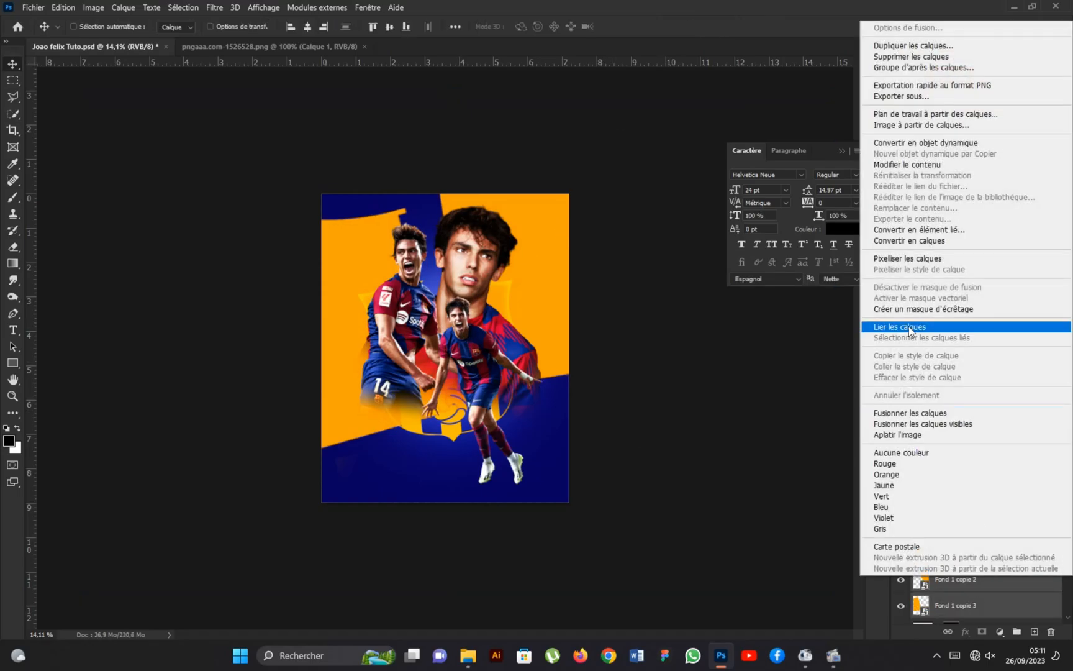
{"action": "left_click", "coordinate": [949, 142]}
{"action": "scroll", "coordinate": [441, 282], "scroll_direction": "up", "scroll_amount": 1}
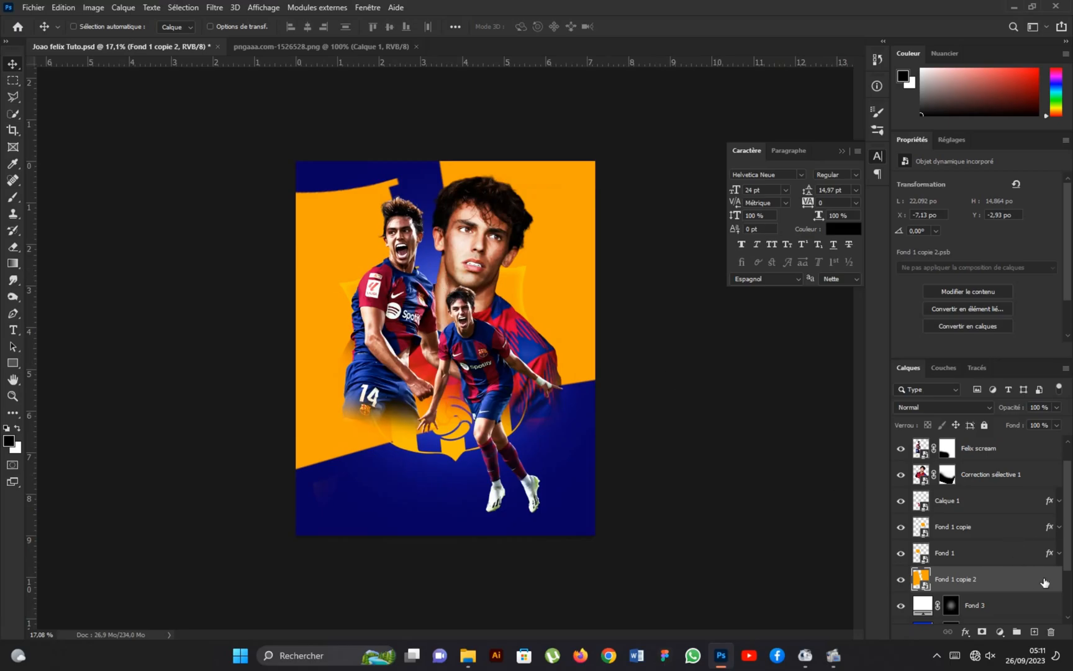
Apply a Normal colour overlay of #0014bb at 100% opacity to the merged crest background, keeping its layer blend mode Normal.
{"action": "left_click", "coordinate": [943, 406]}
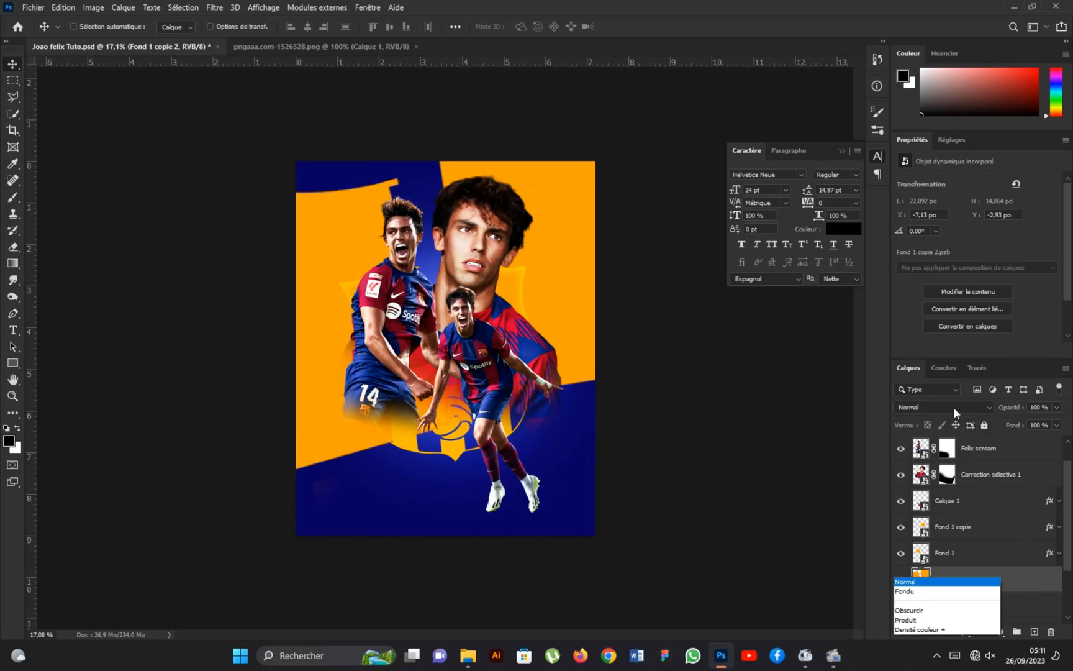
{"action": "left_click", "coordinate": [924, 335]}
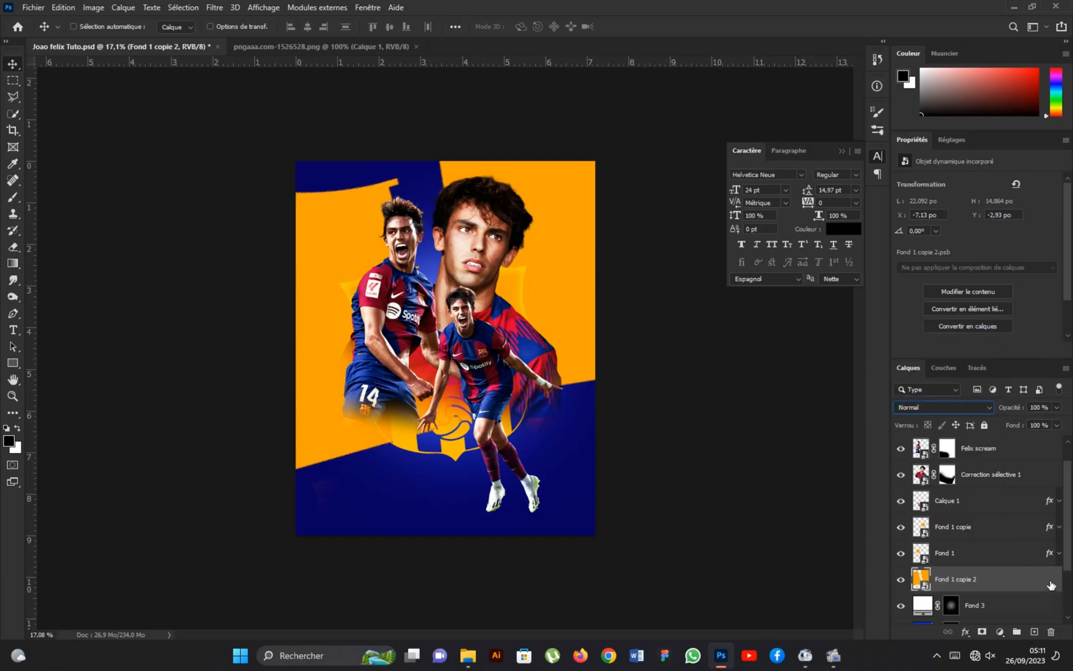
{"action": "left_click", "coordinate": [590, 360]}
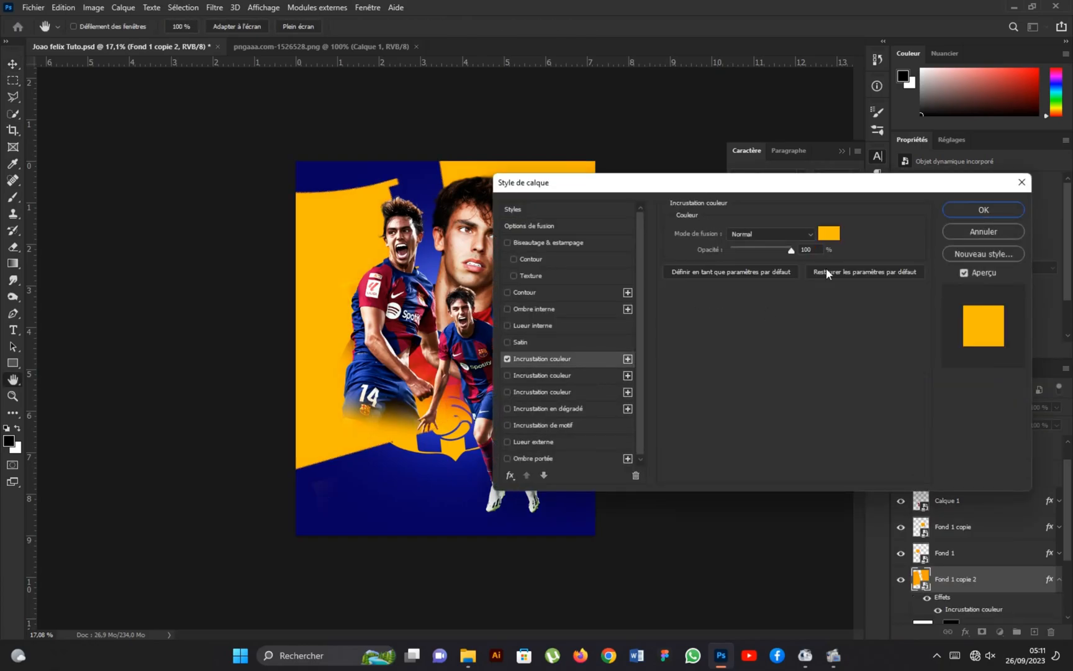
{"action": "left_click", "coordinate": [829, 234]}
{"action": "type", "text": "0014"}
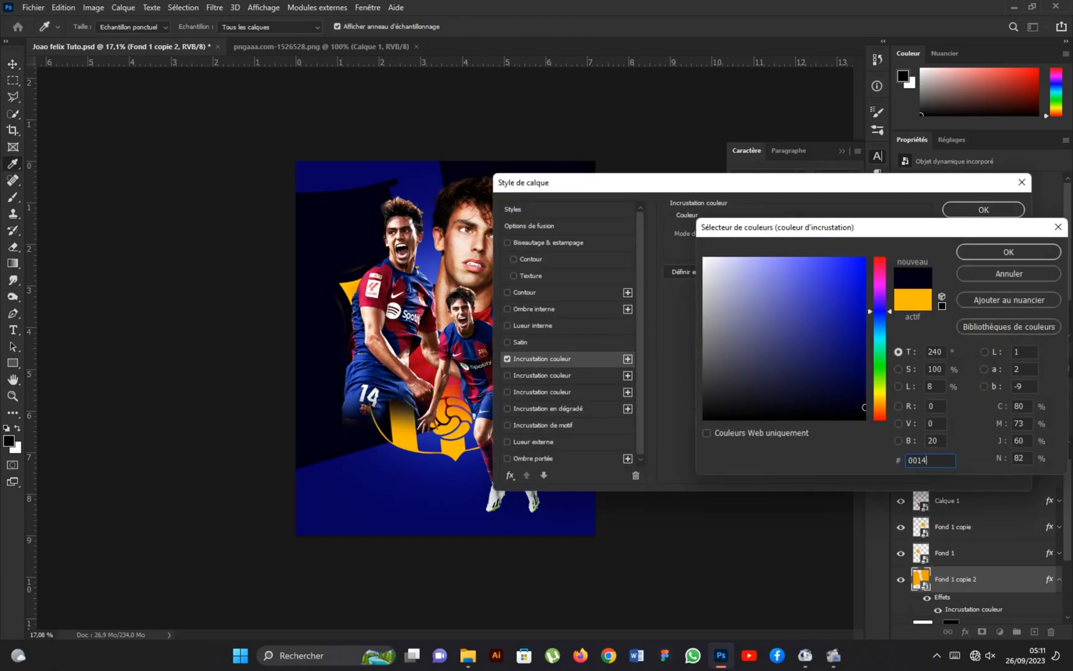
{"action": "type", "text": "bb"}
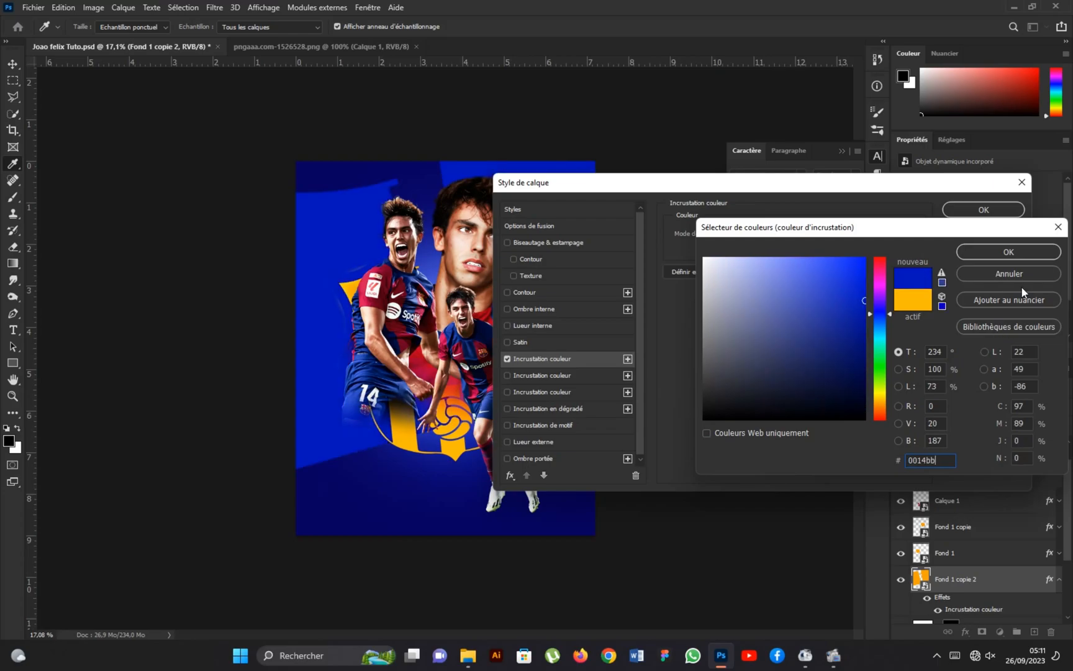
{"action": "left_click", "coordinate": [1009, 252]}
{"action": "left_click", "coordinate": [983, 210]}
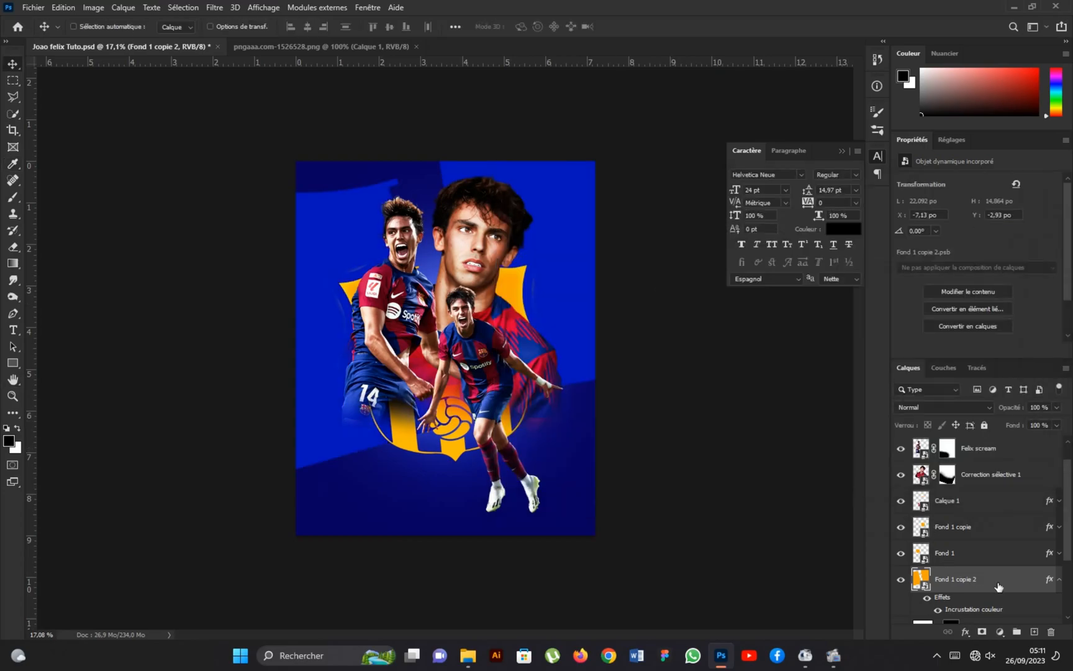
Convert the blue crest background layer to a smart object again and set its blend mode to Incrustation.
{"action": "right_click", "coordinate": [998, 586]}
{"action": "left_click", "coordinate": [924, 146]}
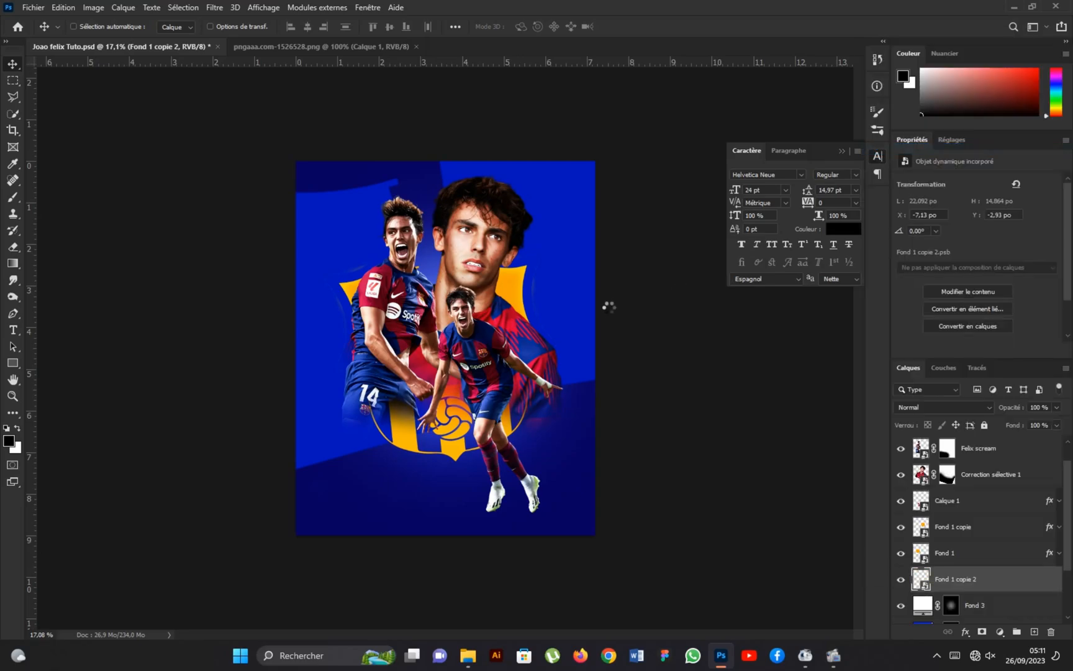
{"action": "left_click", "coordinate": [928, 409]}
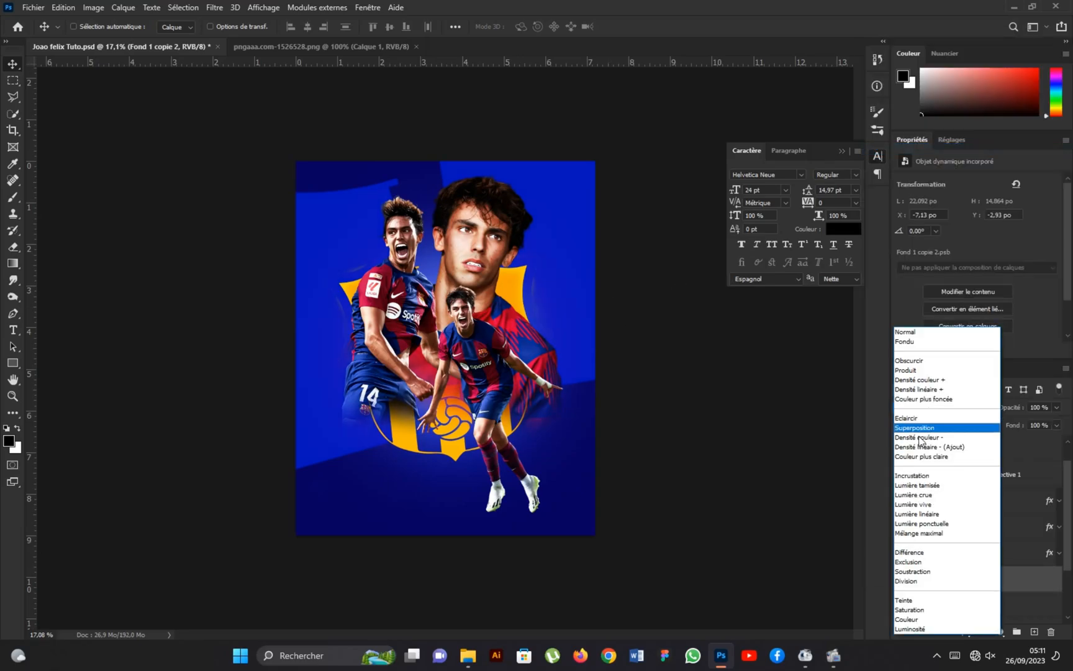
{"action": "left_click", "coordinate": [921, 476]}
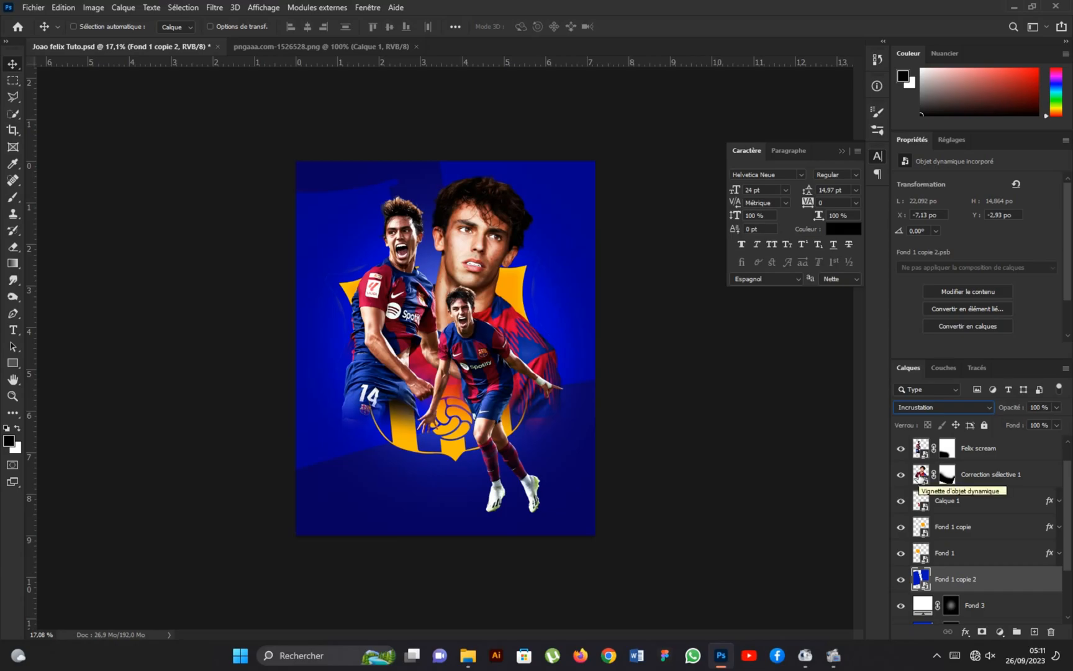
Place the stadium photo as an embedded image directly above the dark blue Fond 1 fill layer.
{"action": "scroll", "coordinate": [980, 575], "scroll_direction": "down", "scroll_amount": 3}
{"action": "scroll", "coordinate": [980, 576], "scroll_direction": "up", "scroll_amount": 2}
{"action": "left_click", "coordinate": [1001, 586]}
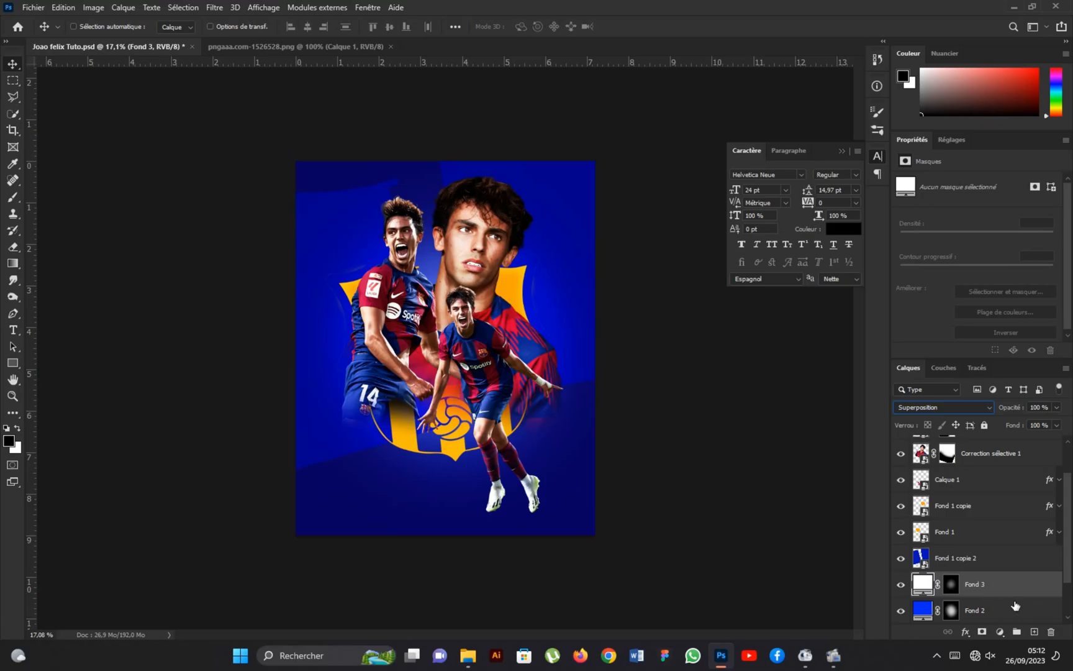
{"action": "scroll", "coordinate": [1016, 606], "scroll_direction": "down", "scroll_amount": 2}
{"action": "left_click", "coordinate": [1004, 562]}
{"action": "left_click", "coordinate": [1000, 582]}
{"action": "left_click", "coordinate": [33, 7]}
{"action": "left_click", "coordinate": [56, 264]}
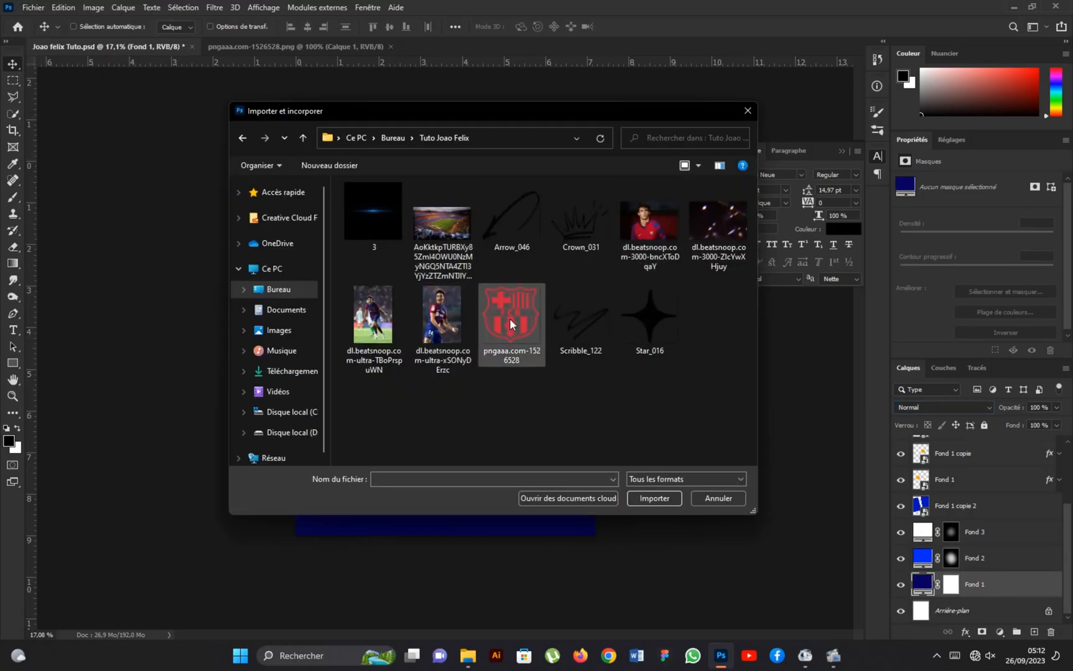
{"action": "left_click", "coordinate": [442, 224]}
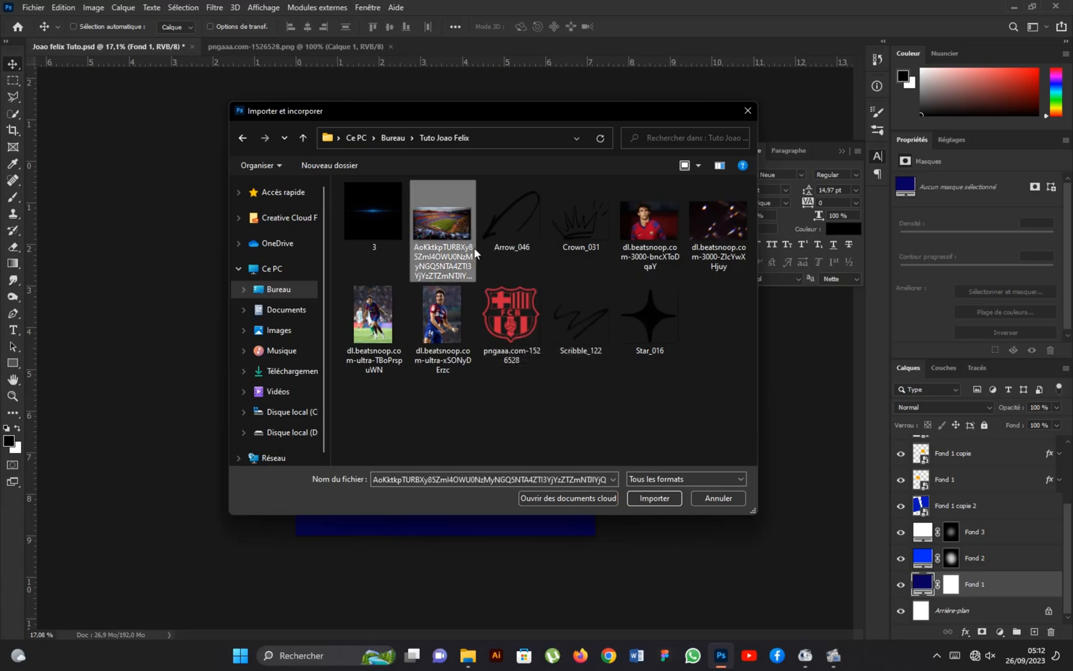
{"action": "left_click", "coordinate": [648, 495]}
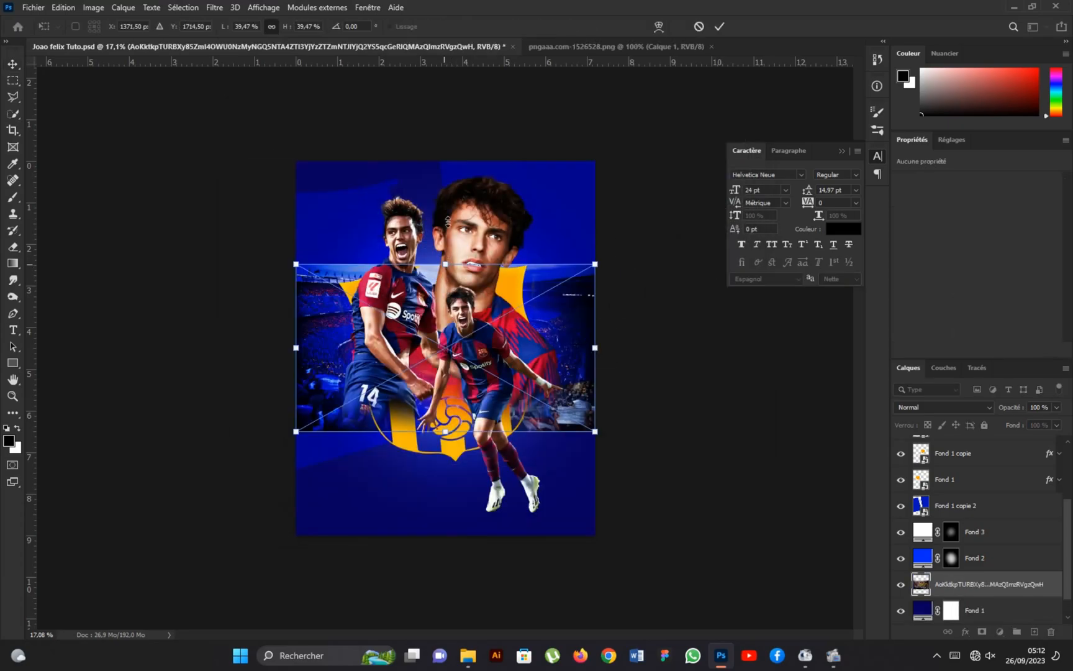
Scale the stadium photo to about 92% so it covers the whole poster.
{"action": "left_click_drag", "start_coordinate": [445, 264], "coordinate": [445, 143]}
{"action": "left_click_drag", "start_coordinate": [448, 433], "coordinate": [461, 543]}
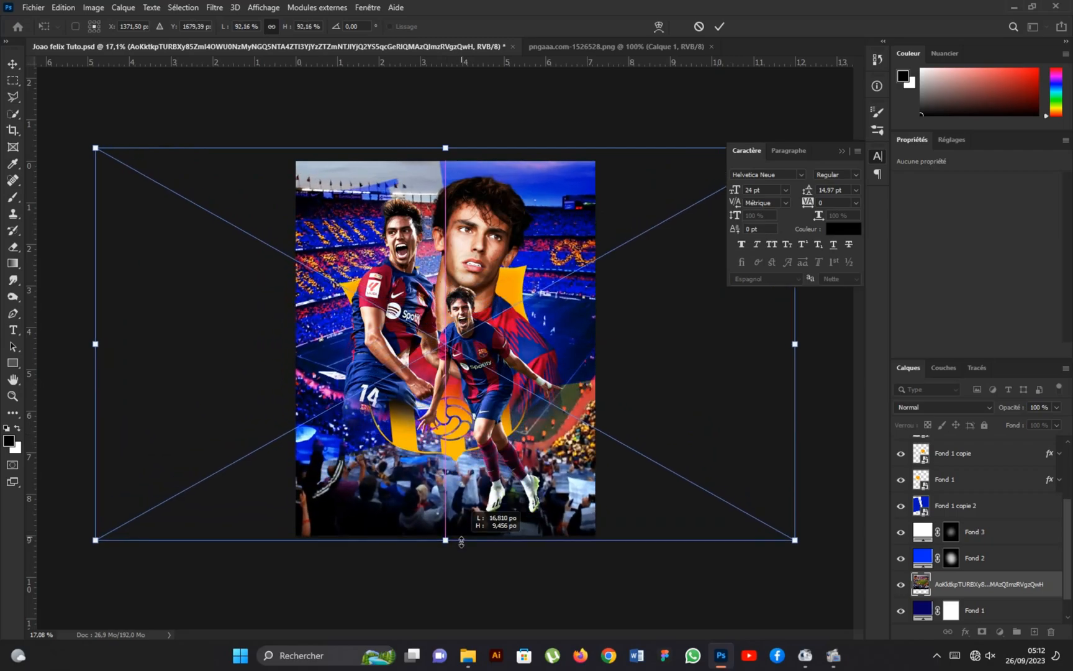
{"action": "left_click", "coordinate": [719, 26]}
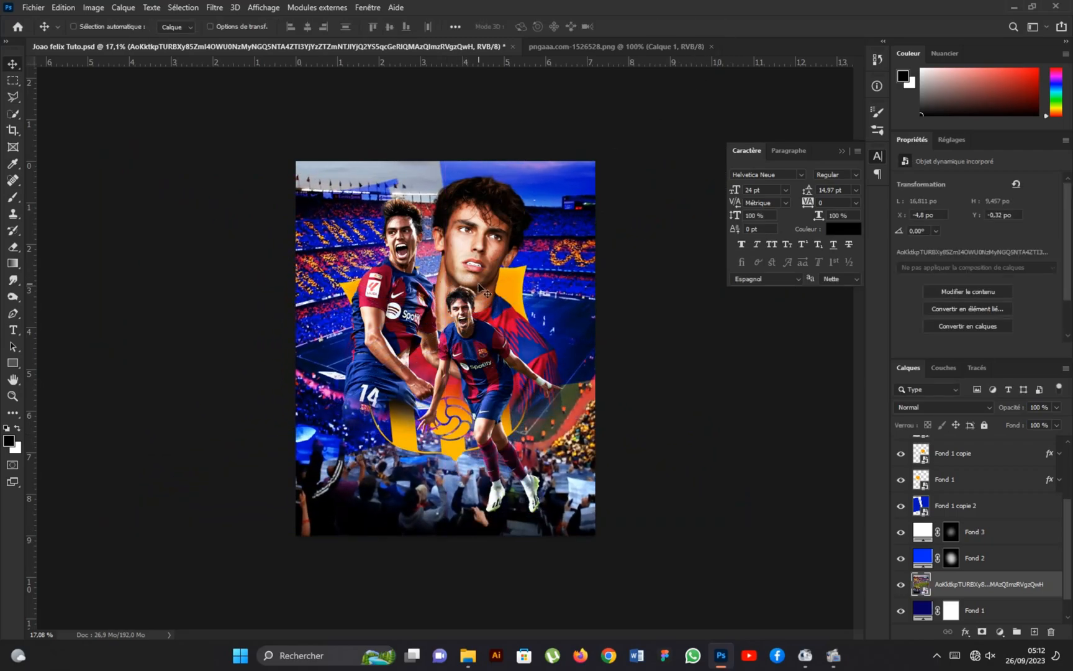
Desaturate the stadium photo with a Hue/Saturation adjustment, setting Saturation to -100.
{"action": "key", "text": "ctrl+u"}
{"action": "left_click_drag", "start_coordinate": [497, 247], "coordinate": [423, 243]}
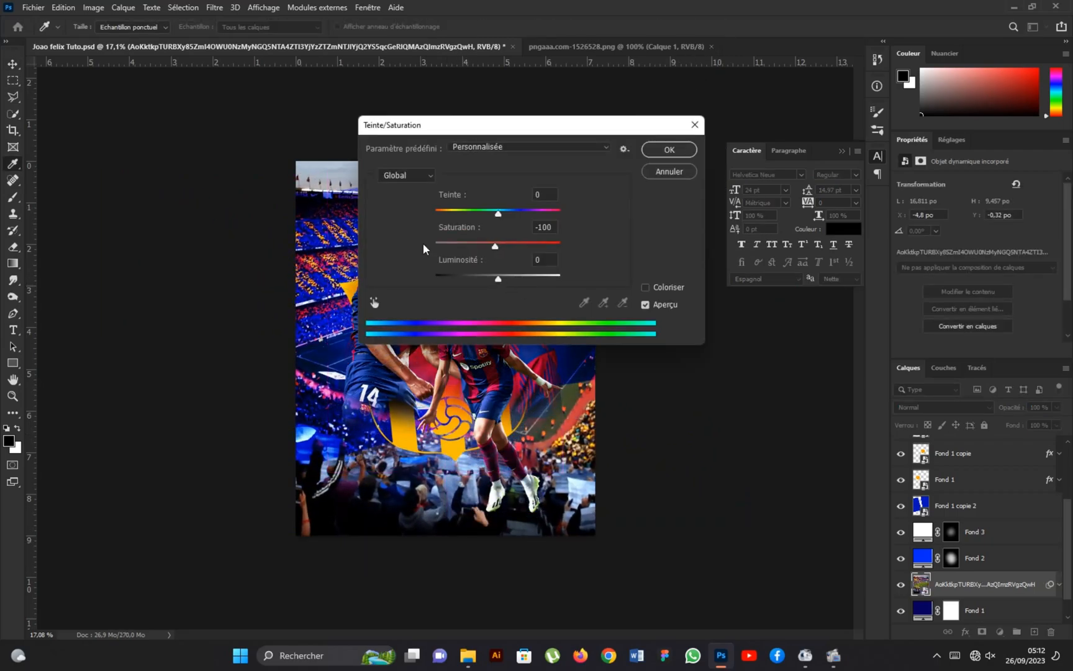
{"action": "left_click", "coordinate": [669, 149]}
Set the stadium photo's blend mode to Incrustation and its opacity to 15%.
{"action": "left_click", "coordinate": [920, 405]}
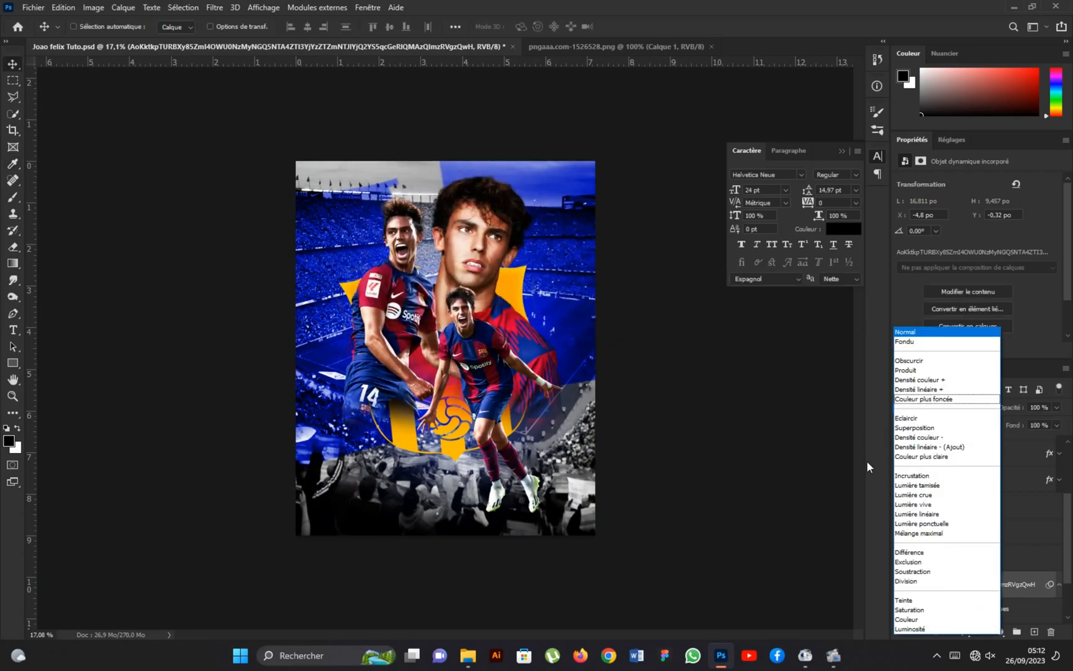
{"action": "left_click", "coordinate": [912, 475]}
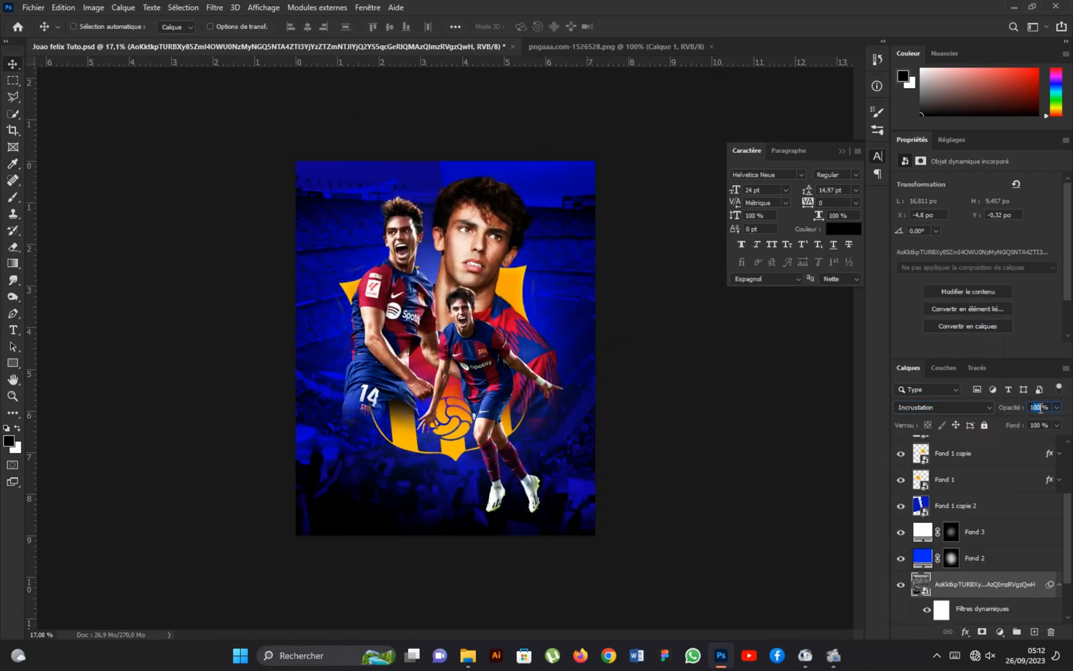
{"action": "type", "text": "15"}
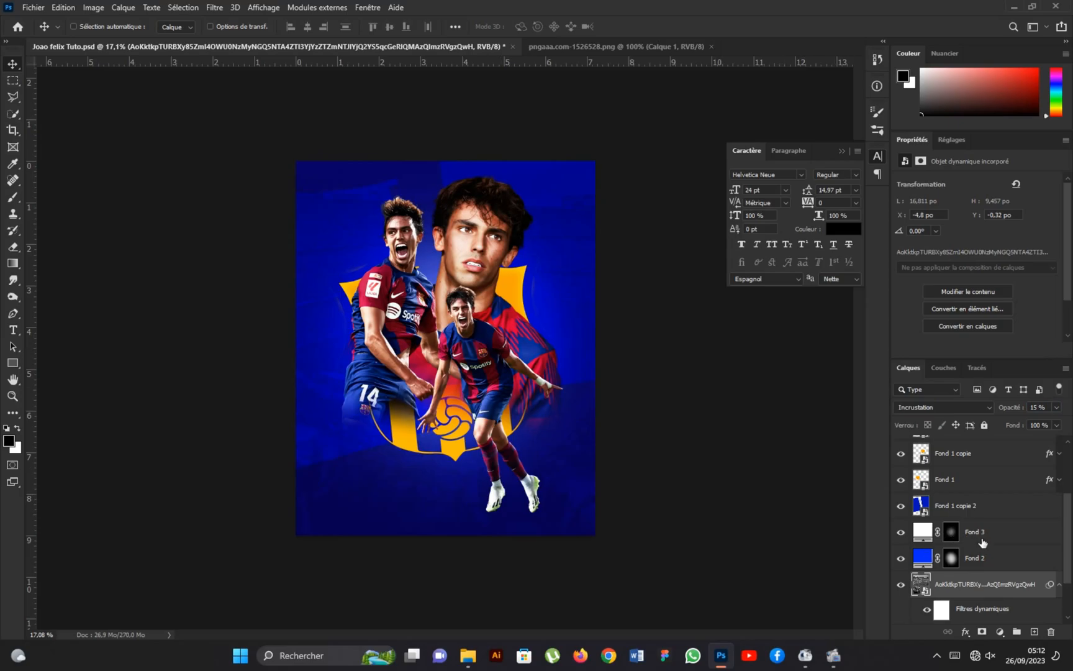
Move the Fond 2 and Fond 3 glow layers together directly above the Fond 1 copie 2 layer.
{"action": "left_click", "coordinate": [985, 562]}
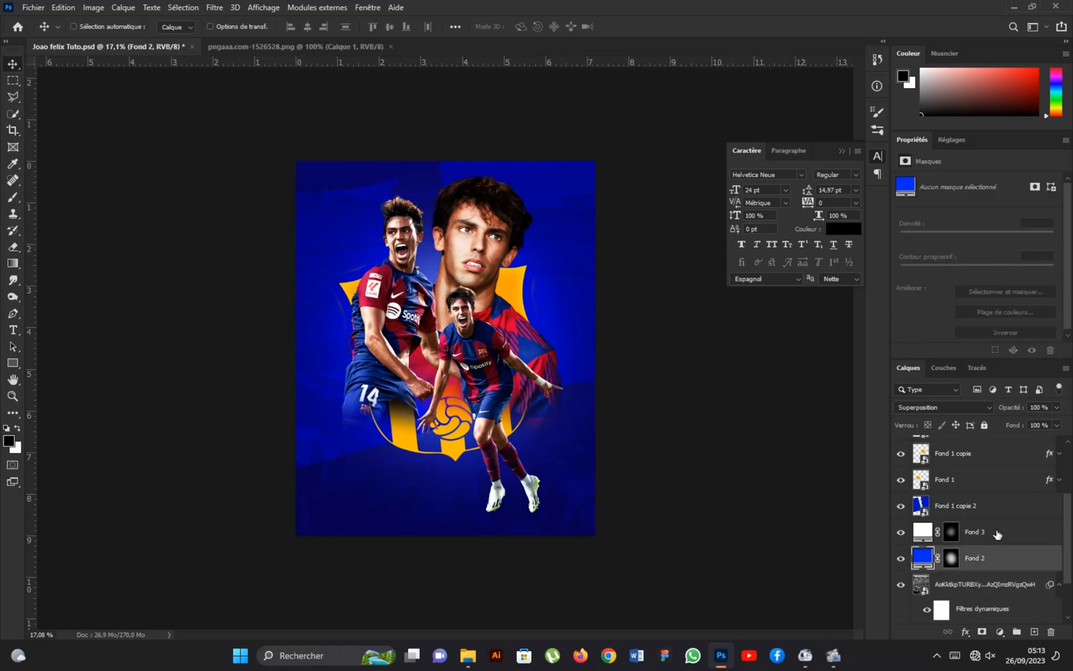
{"action": "left_click", "coordinate": [997, 533], "text": "shift"}
{"action": "left_click_drag", "start_coordinate": [997, 533], "coordinate": [1010, 501]}
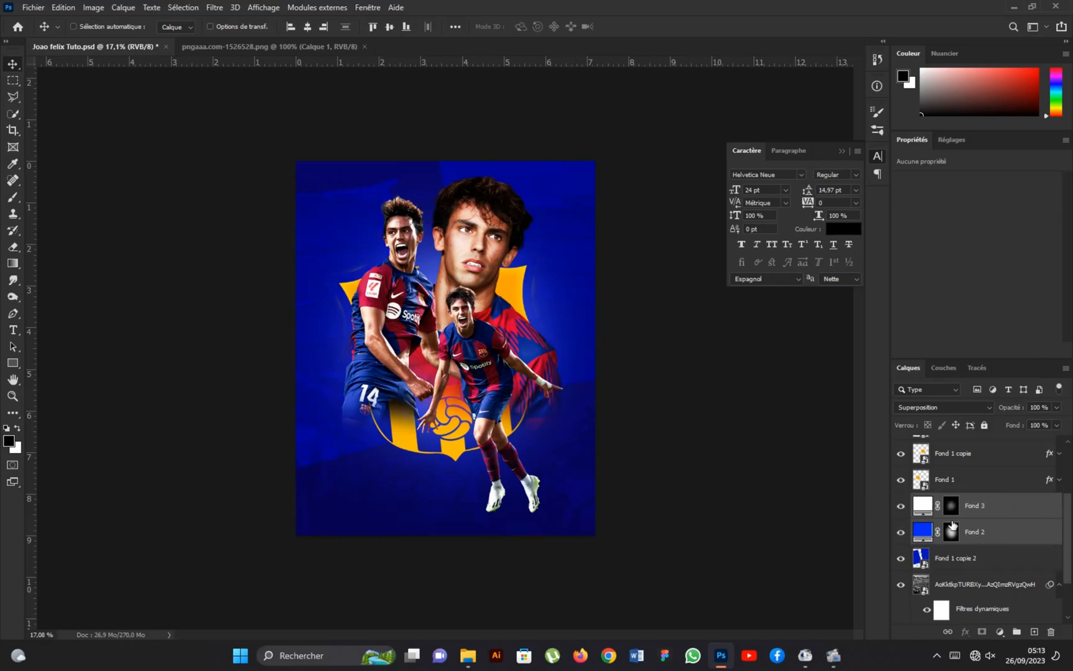
Brush white onto the Fond 3 and Fond 2 masks around the poster's centre to strengthen the glow behind the players.
{"action": "left_click", "coordinate": [973, 536]}
{"action": "scroll", "coordinate": [496, 341], "scroll_direction": "up", "scroll_amount": 1}
{"action": "left_click", "coordinate": [951, 511]}
{"action": "left_click", "coordinate": [15, 202]}
{"action": "key", "text": "x"}
{"action": "left_click_drag", "start_coordinate": [444, 329], "coordinate": [477, 331]}
{"action": "left_click", "coordinate": [448, 291]}
{"action": "left_click_drag", "start_coordinate": [440, 385], "coordinate": [412, 360]}
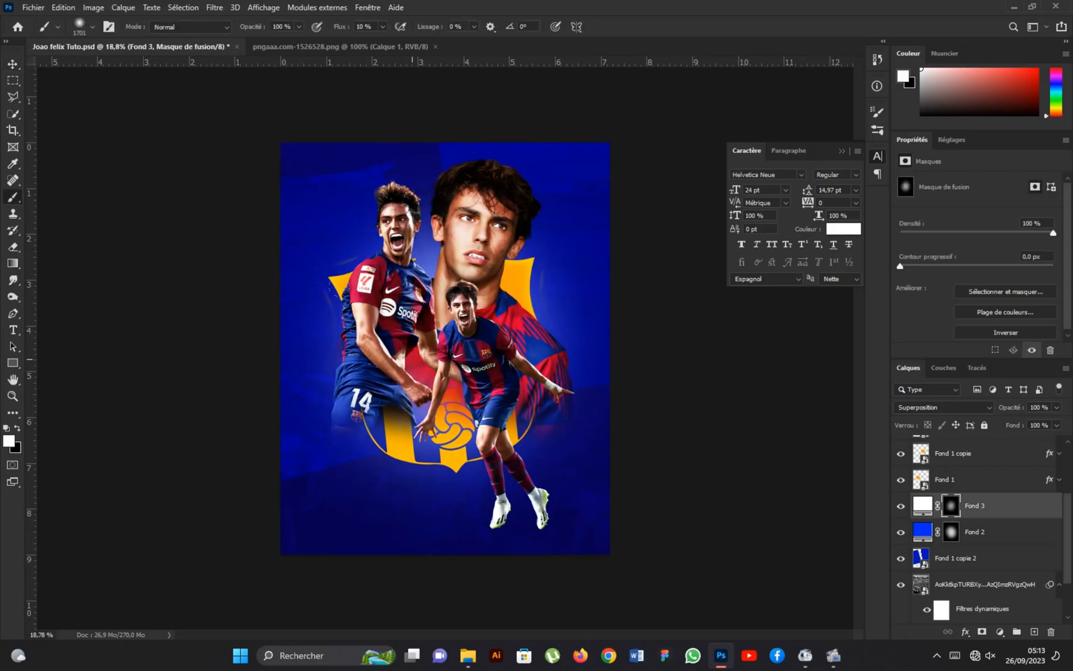
{"action": "left_click", "coordinate": [952, 534]}
{"action": "left_click", "coordinate": [448, 387]}
{"action": "left_click", "coordinate": [13, 66]}
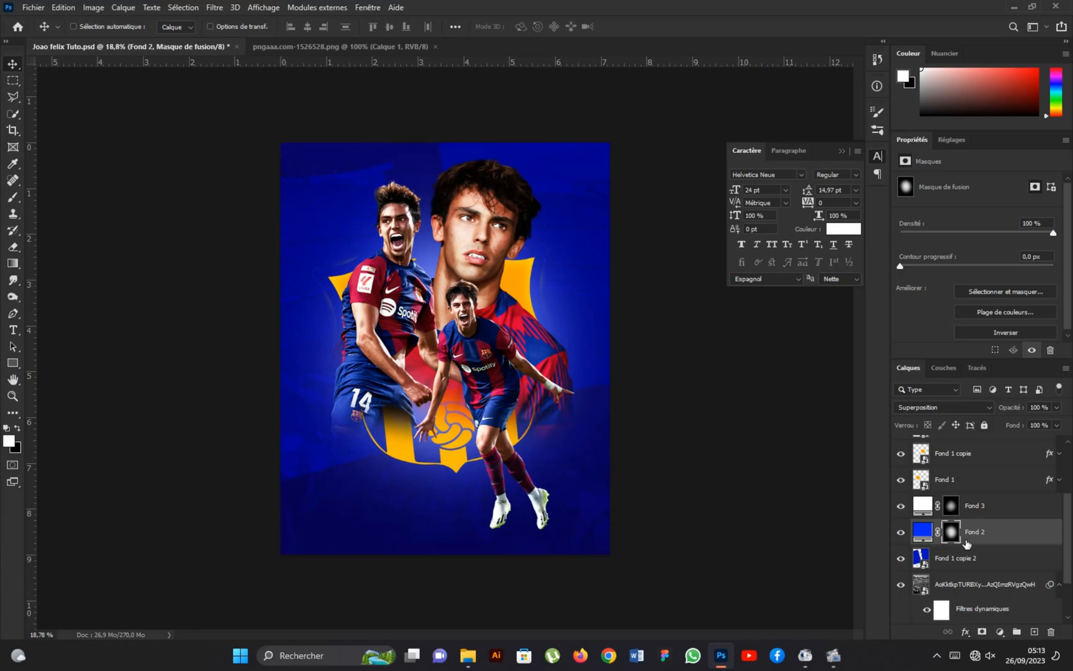
Rename the large portrait's Correction sélective 1 layer as Joao big.
{"action": "scroll", "coordinate": [967, 544], "scroll_direction": "up", "scroll_amount": 4}
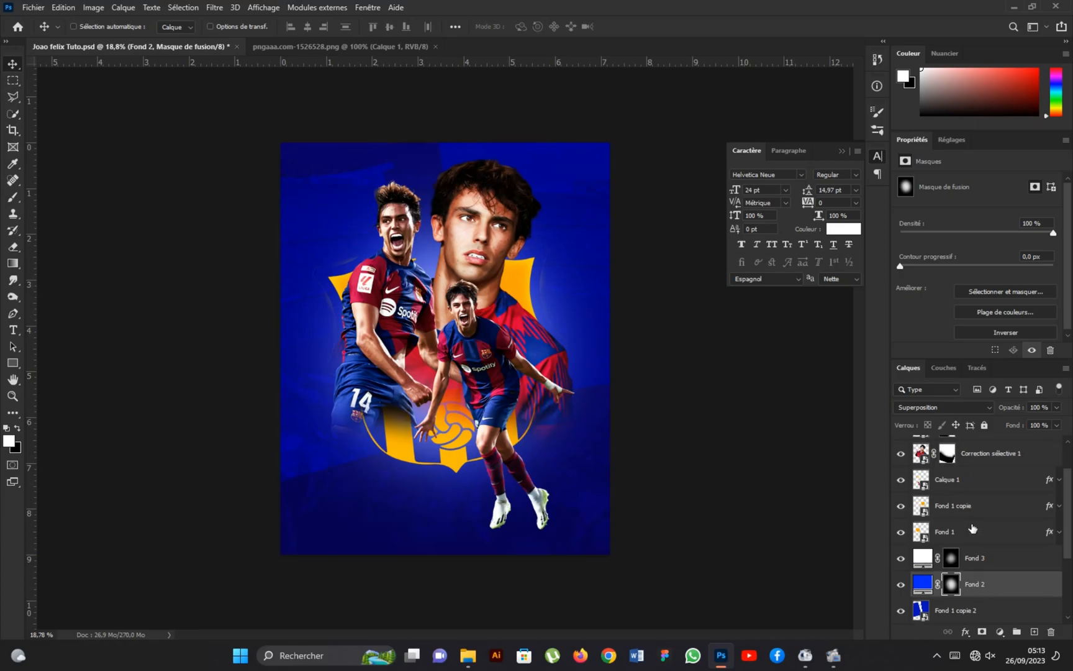
{"action": "left_click", "coordinate": [1006, 451]}
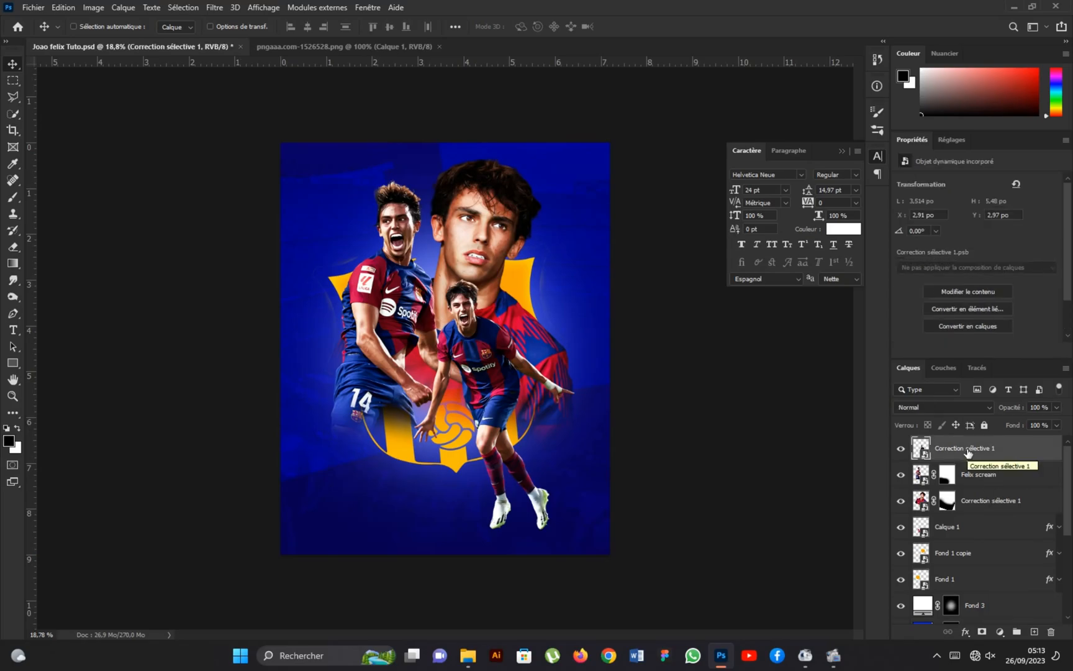
{"action": "scroll", "coordinate": [979, 515], "scroll_direction": "down", "scroll_amount": 6}
{"action": "scroll", "coordinate": [993, 528], "scroll_direction": "up", "scroll_amount": 6}
{"action": "left_click", "coordinate": [989, 502]}
{"action": "double_click", "coordinate": [988, 501]}
{"action": "type", "text": "Joao big"}
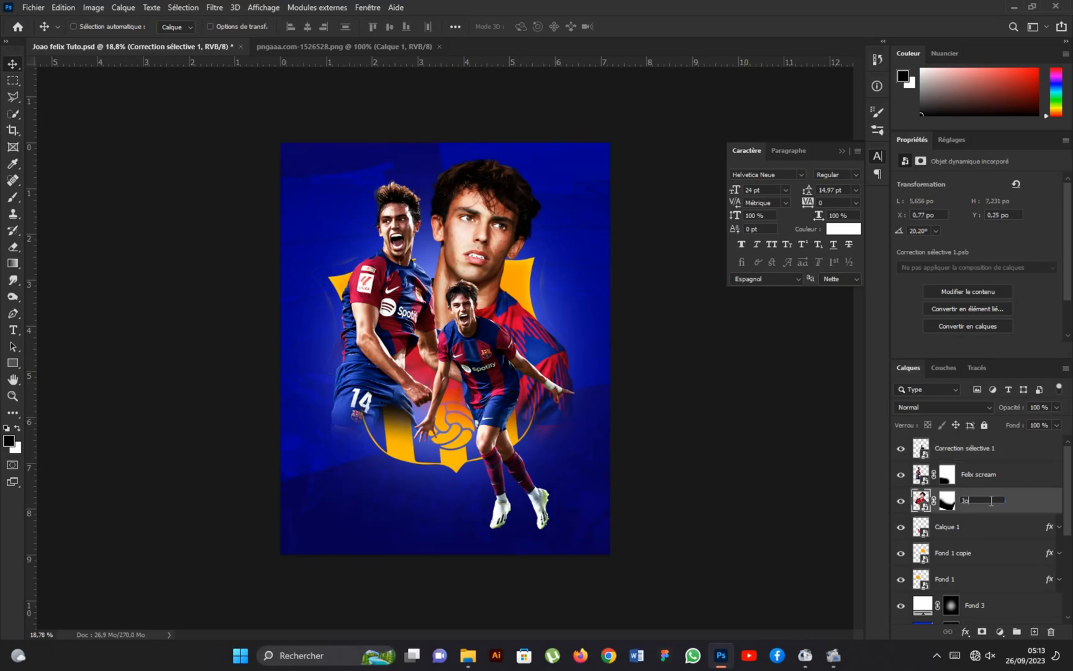
Rename the running player's Correction sélective 1 layer as joao run.
{"action": "left_click", "coordinate": [989, 448]}
{"action": "double_click", "coordinate": [989, 449]}
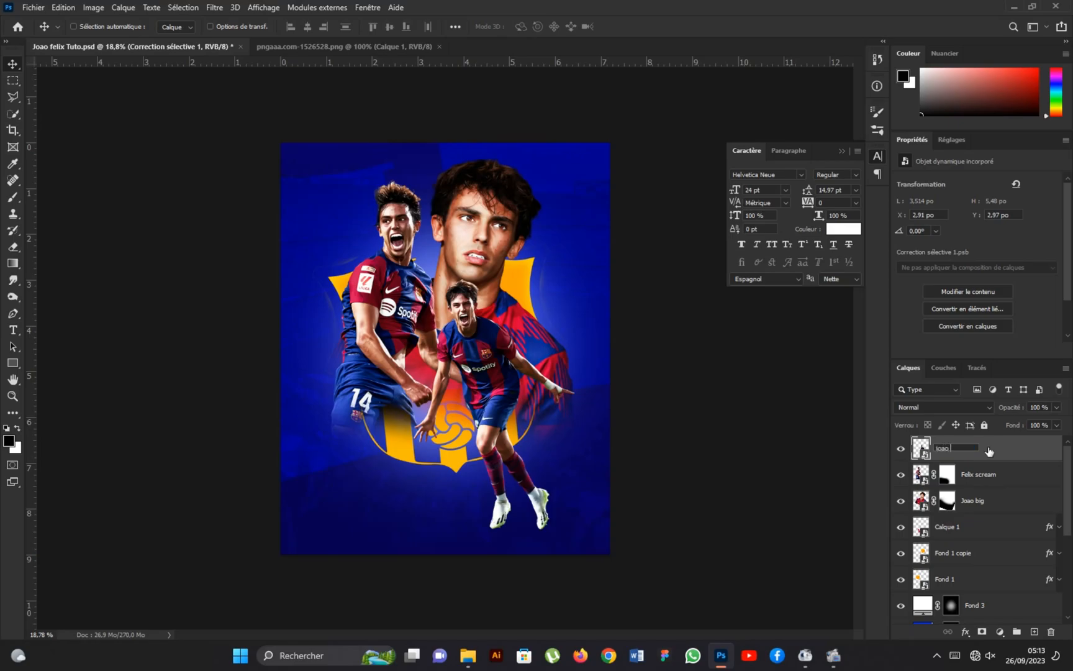
{"action": "type", "text": "joao run"}
{"action": "key", "text": "Return"}
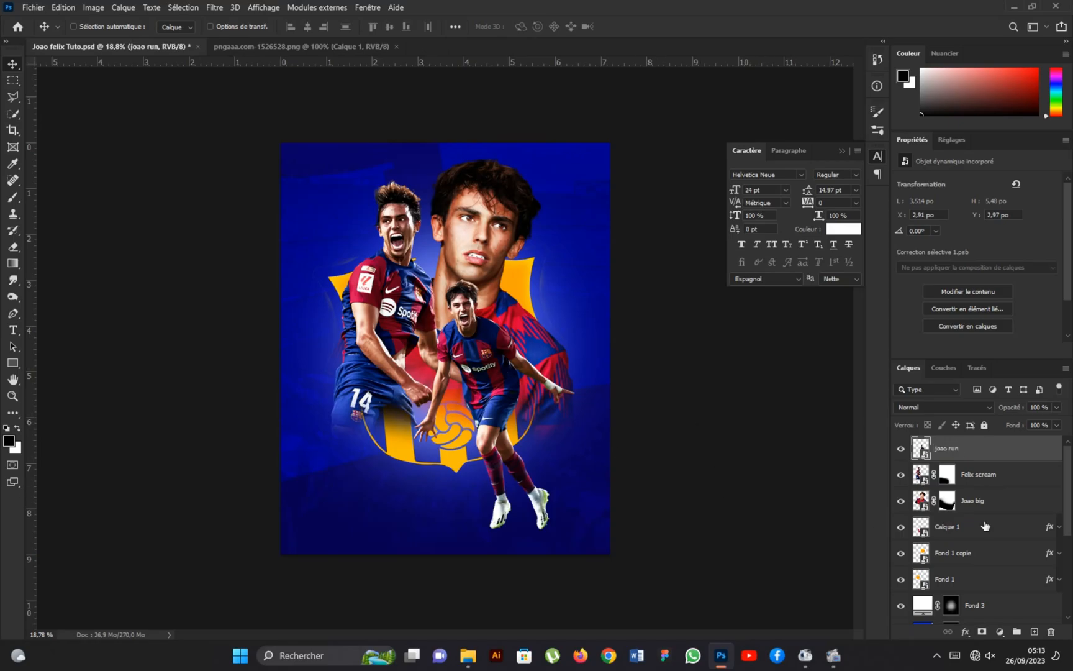
Add a solid colour fill of #ffc000 above the joao run layer and set its blend mode to Superposition.
{"action": "left_click", "coordinate": [1001, 632]}
{"action": "left_click", "coordinate": [973, 410]}
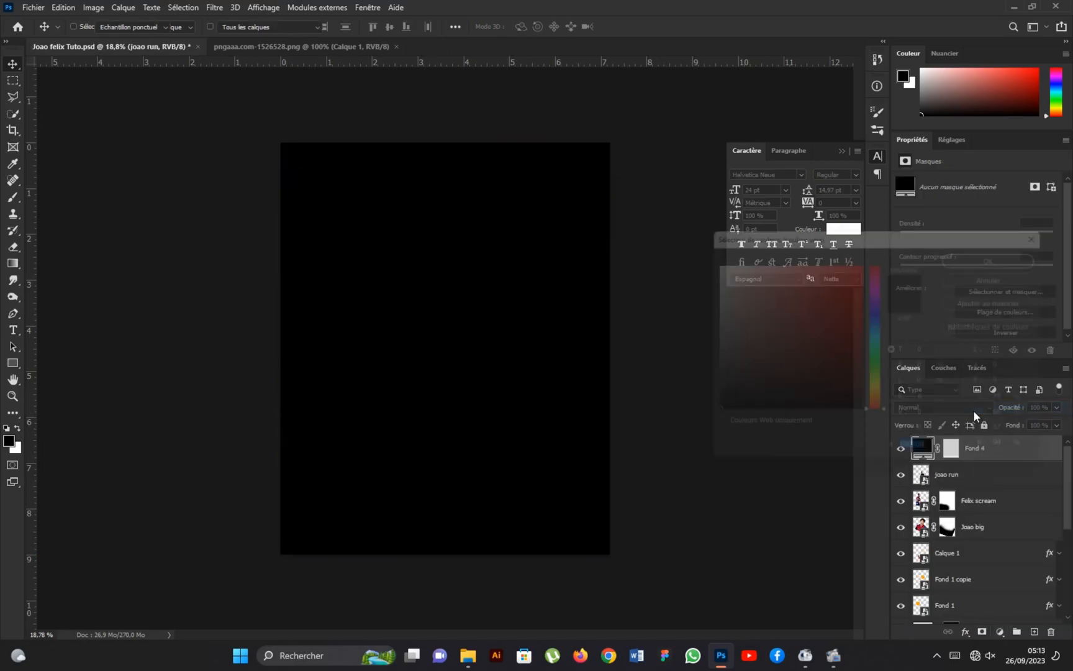
{"action": "left_click", "coordinate": [880, 394]}
{"action": "left_click", "coordinate": [855, 276]}
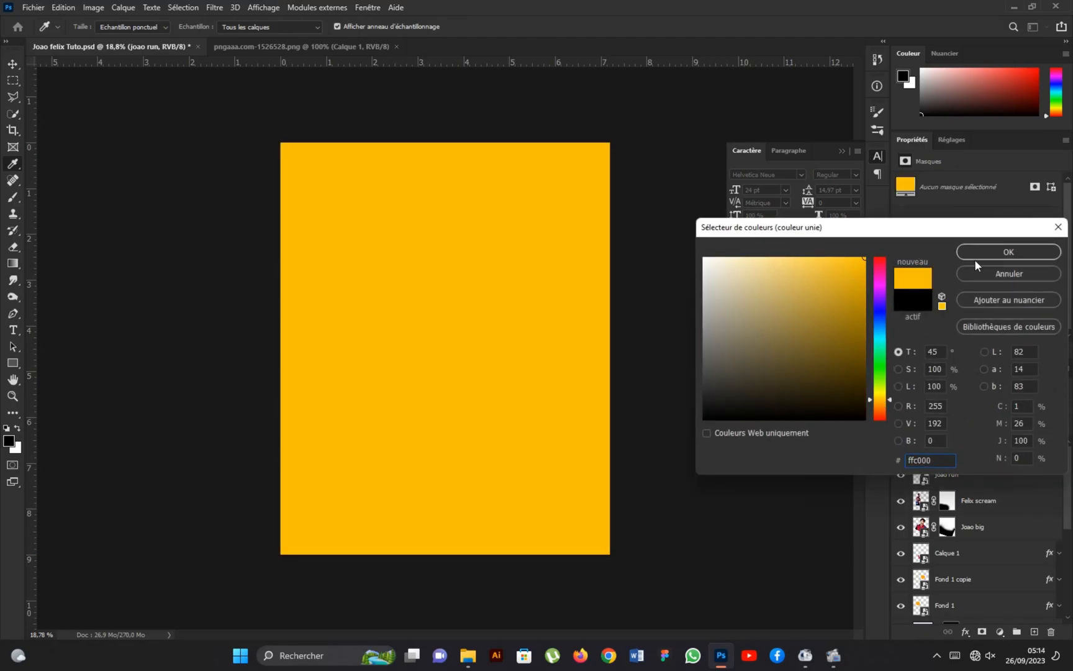
{"action": "left_click", "coordinate": [1009, 252]}
{"action": "left_click", "coordinate": [937, 405]}
{"action": "left_click", "coordinate": [914, 427]}
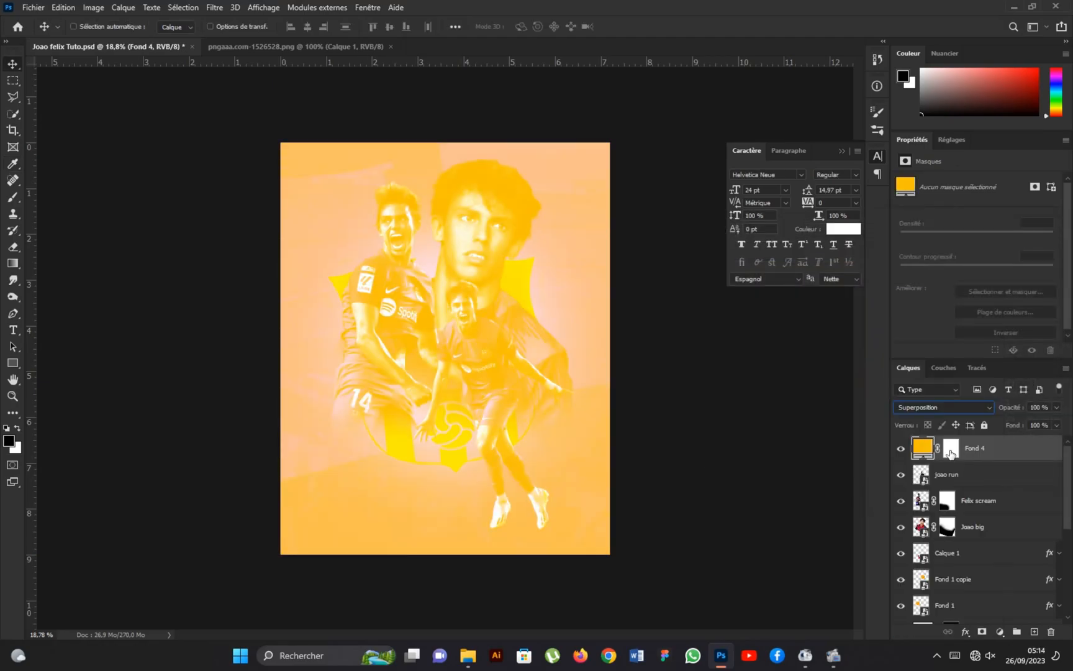
Invert the Fond 4 mask and brush a soft white glow area over the portrait's neck and shoulder beside the running player.
{"action": "left_click", "coordinate": [951, 447]}
{"action": "left_click", "coordinate": [1012, 333]}
{"action": "left_click", "coordinate": [12, 199]}
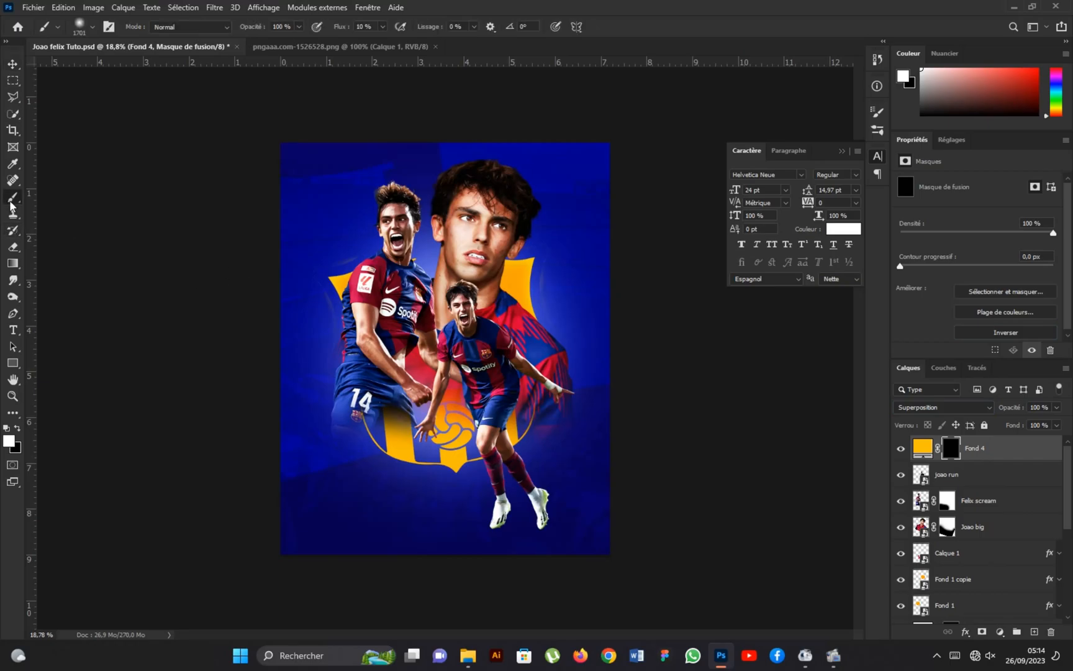
{"action": "left_click_drag", "start_coordinate": [461, 310], "coordinate": [437, 313]}
{"action": "key", "text": "ctrl+plus"}
{"action": "left_click_drag", "start_coordinate": [476, 267], "coordinate": [457, 268]}
{"action": "left_click_drag", "start_coordinate": [533, 273], "coordinate": [507, 282]}
{"action": "scroll", "coordinate": [510, 284], "scroll_direction": "up", "scroll_amount": 1}
{"action": "left_click", "coordinate": [528, 268]}
{"action": "left_click", "coordinate": [528, 268]}
{"action": "left_click", "coordinate": [527, 269]}
{"action": "left_click", "coordinate": [492, 306]}
{"action": "left_click", "coordinate": [492, 306]}
{"action": "left_click", "coordinate": [491, 306]}
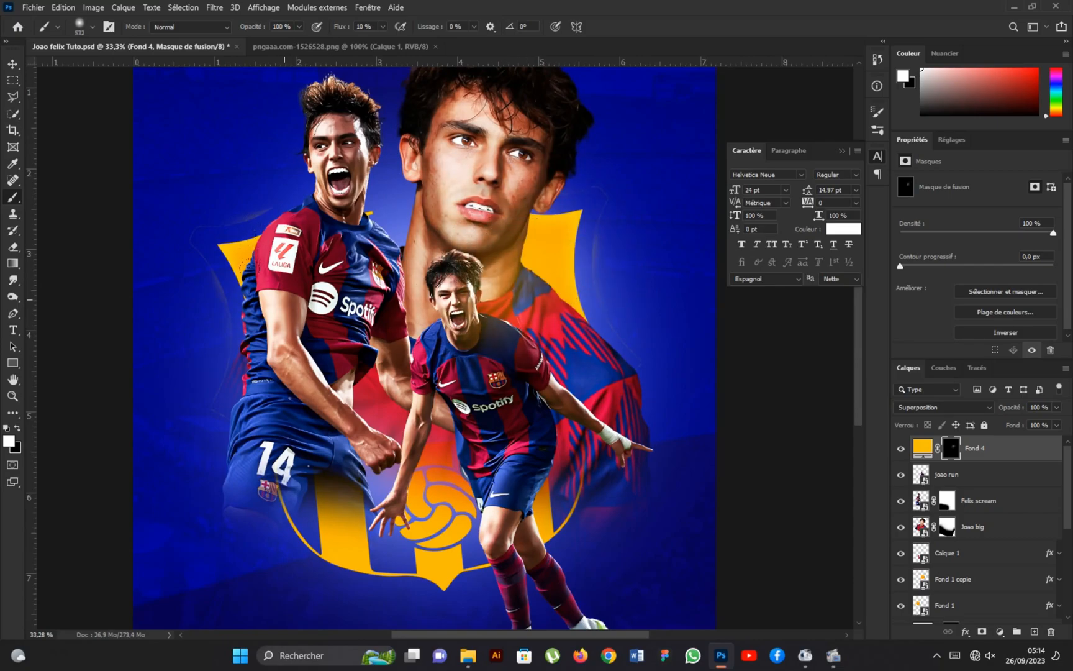
Brush the yellow glow onto the screaming player's upper arm and shirt on the Fond 4 mask.
{"action": "right_click", "coordinate": [290, 305]}
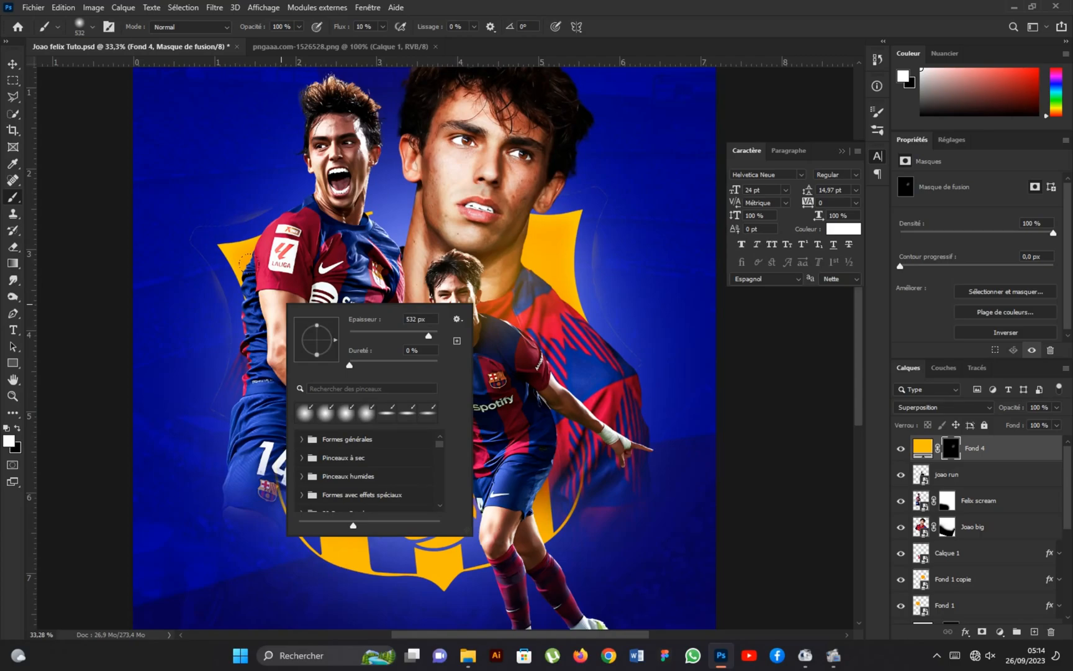
{"action": "left_click", "coordinate": [281, 305]}
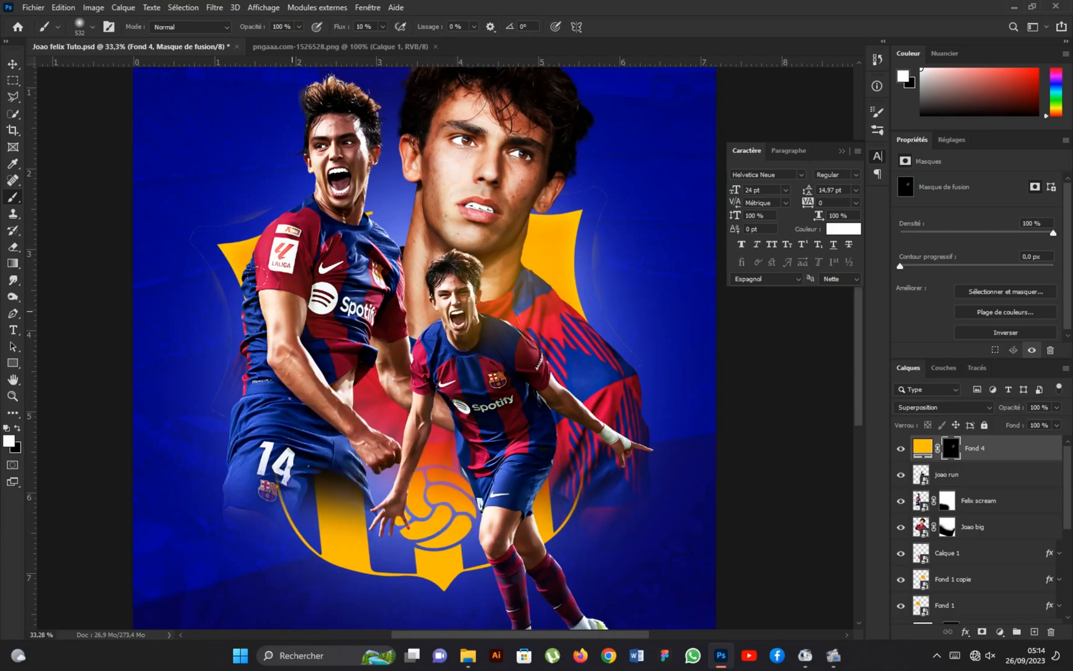
{"action": "left_click", "coordinate": [288, 308]}
{"action": "scroll", "coordinate": [341, 312], "scroll_direction": "down", "scroll_amount": 2}
{"action": "scroll", "coordinate": [336, 485], "scroll_direction": "up", "scroll_amount": 3}
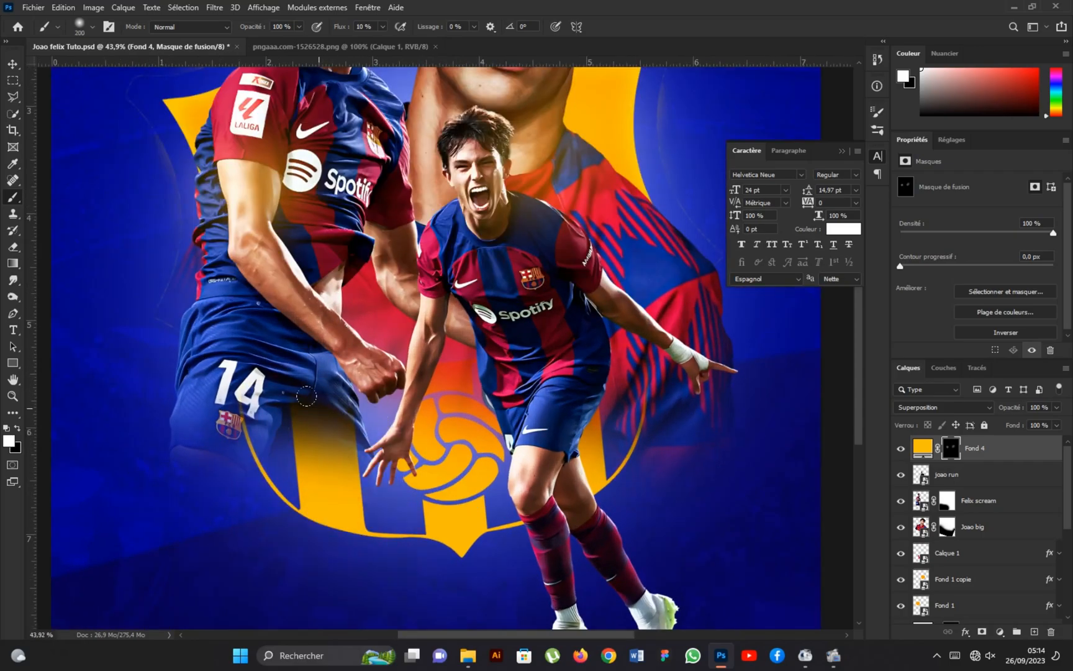
Brush the yellow glow over the lower crest's stripes and ball, and mask back its spill near the screaming player's shorts.
{"action": "left_click_drag", "start_coordinate": [308, 402], "coordinate": [310, 474]}
{"action": "mouse_move", "coordinate": [317, 407]}
{"action": "left_mouse_down"}
{"action": "mouse_move", "coordinate": [327, 444]}
{"action": "mouse_move", "coordinate": [313, 479]}
{"action": "mouse_move", "coordinate": [305, 411]}
{"action": "left_mouse_up"}
{"action": "right_click", "coordinate": [411, 425], "text": "alt"}
{"action": "mouse_move", "coordinate": [410, 425]}
{"action": "left_mouse_down"}
{"action": "mouse_move", "coordinate": [456, 423]}
{"action": "mouse_move", "coordinate": [434, 399]}
{"action": "mouse_move", "coordinate": [460, 439]}
{"action": "mouse_move", "coordinate": [420, 455]}
{"action": "mouse_move", "coordinate": [456, 424]}
{"action": "mouse_move", "coordinate": [425, 393]}
{"action": "mouse_move", "coordinate": [463, 441]}
{"action": "mouse_move", "coordinate": [430, 456]}
{"action": "mouse_move", "coordinate": [440, 509]}
{"action": "left_mouse_up"}
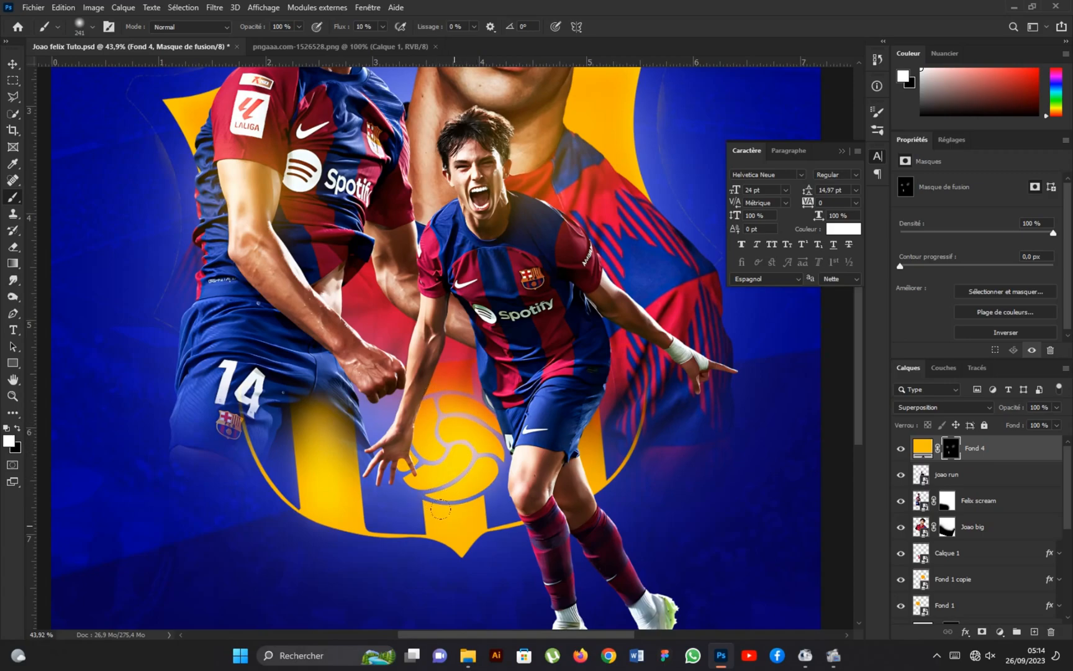
{"action": "key", "text": "x"}
{"action": "left_click_drag", "start_coordinate": [330, 420], "coordinate": [337, 430]}
{"action": "key", "text": "x"}
Brush a small glow on the crest stripe beside the running player's thigh, undoing the first stroke and repainting it.
{"action": "right_click", "coordinate": [588, 451]}
{"action": "mouse_move", "coordinate": [586, 424]}
{"action": "left_mouse_down"}
{"action": "mouse_move", "coordinate": [595, 458]}
{"action": "mouse_move", "coordinate": [574, 456]}
{"action": "left_mouse_up"}
{"action": "key", "text": "ctrl+z"}
{"action": "left_click", "coordinate": [596, 460]}
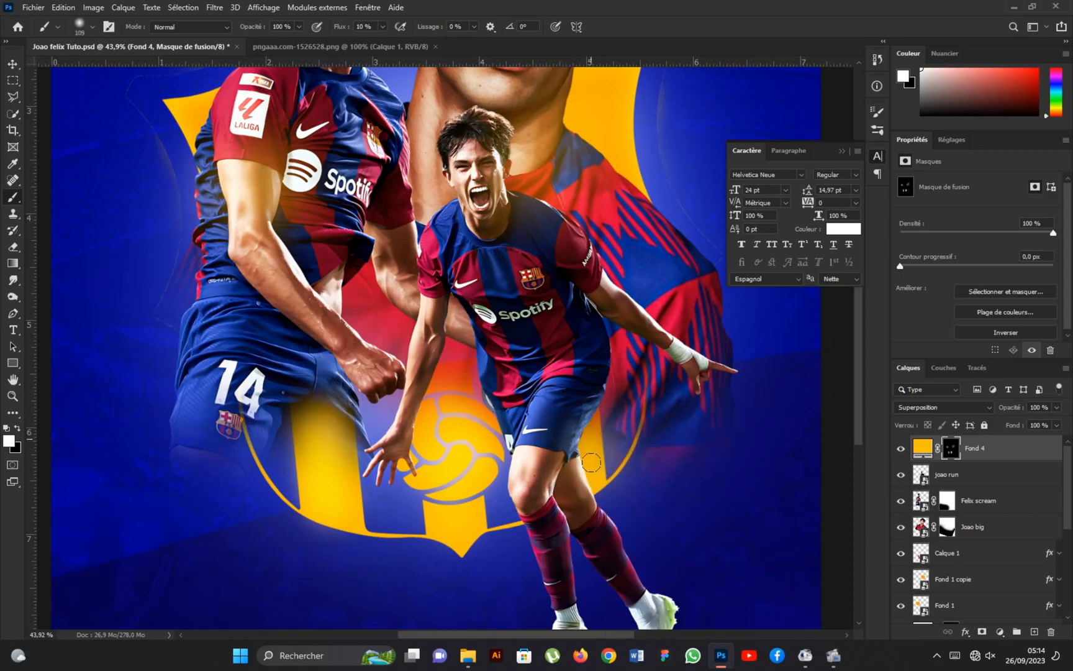
{"action": "scroll", "coordinate": [460, 503], "scroll_direction": "down", "scroll_amount": 1}
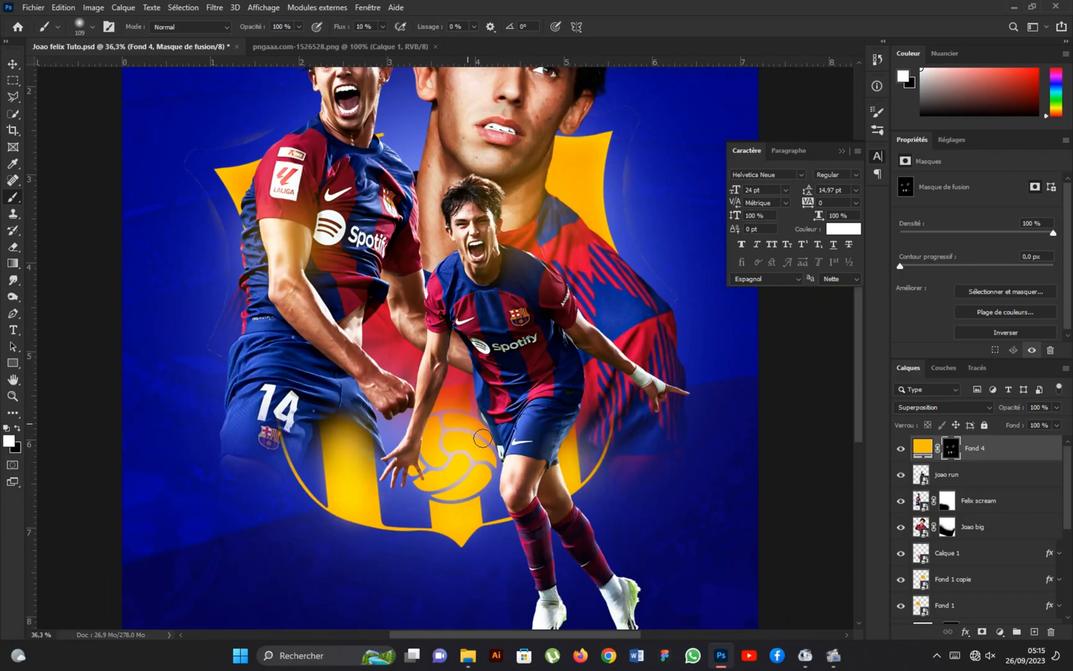
{"action": "scroll", "coordinate": [470, 486], "scroll_direction": "down", "scroll_amount": 3}
{"action": "scroll", "coordinate": [551, 241], "scroll_direction": "up", "scroll_amount": 5}
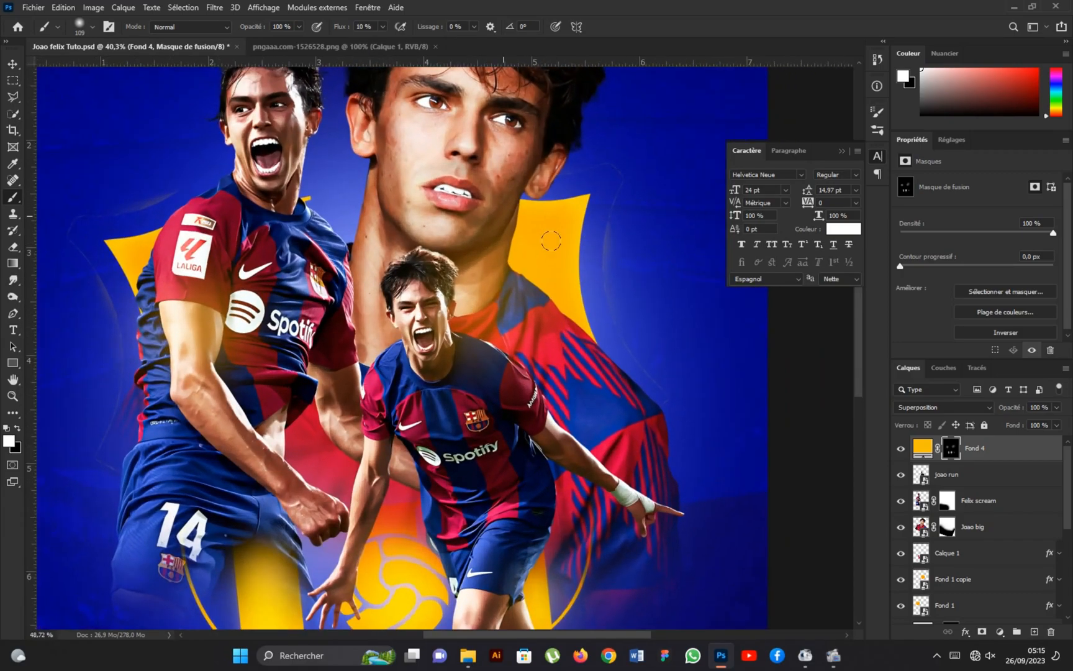
Brush the yellow glow with a larger soft brush over the crest corner beside the portrait's neck and onto its shoulder.
{"action": "scroll", "coordinate": [551, 241], "scroll_direction": "up", "scroll_amount": 1}
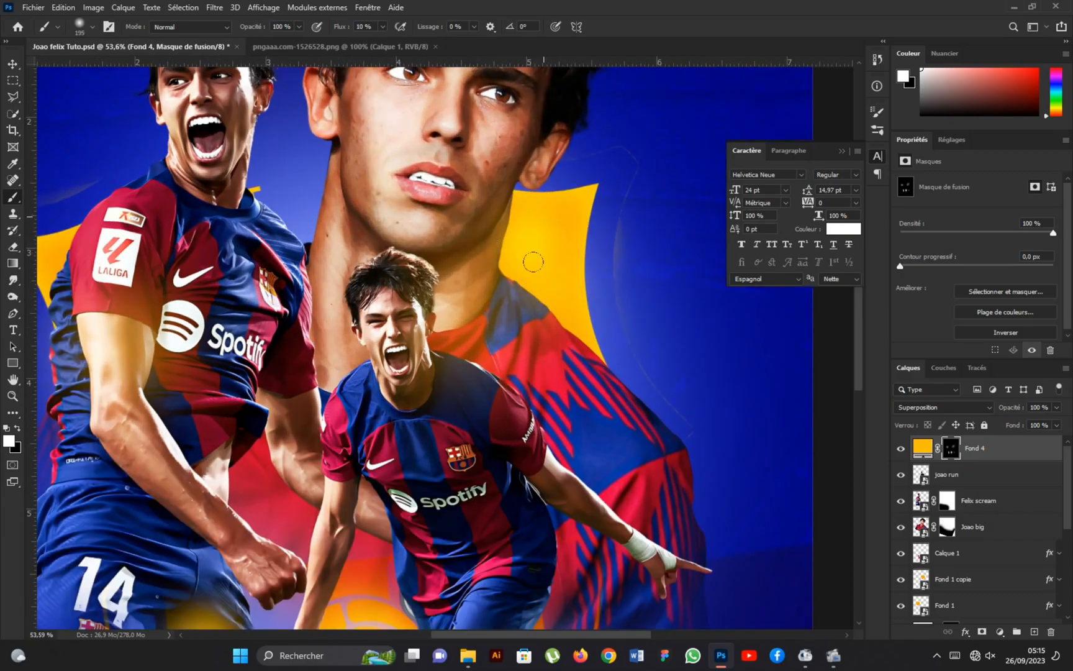
{"action": "left_click_drag", "start_coordinate": [523, 212], "coordinate": [512, 241]}
{"action": "right_click", "coordinate": [528, 289], "text": "alt"}
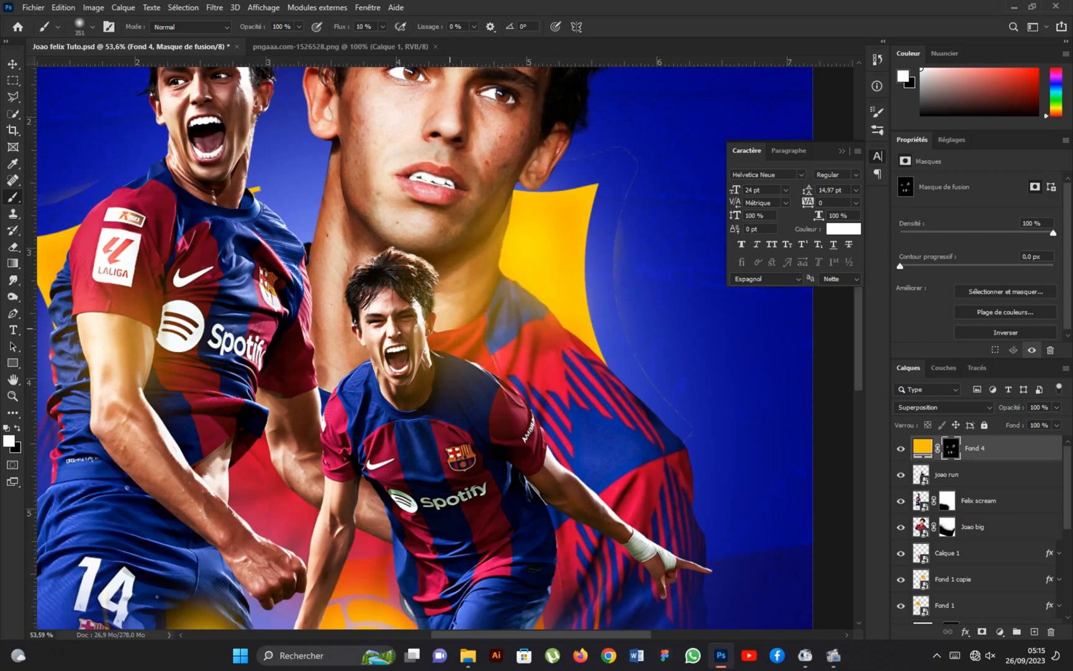
{"action": "left_click", "coordinate": [458, 333]}
{"action": "right_click", "coordinate": [463, 331], "text": "alt"}
{"action": "left_click_drag", "start_coordinate": [496, 301], "coordinate": [489, 342]}
Extend the yellow glow beside the running player's head and over the screaming player's arm with a 560 px brush.
{"action": "scroll", "coordinate": [488, 311], "scroll_direction": "down", "scroll_amount": 9}
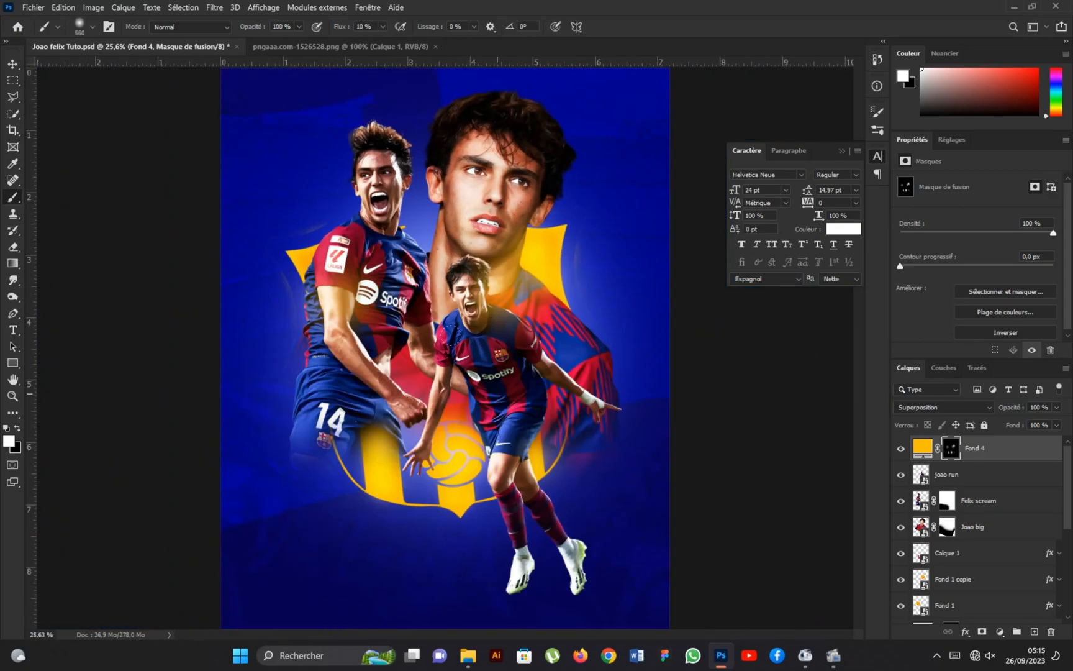
{"action": "scroll", "coordinate": [497, 301], "scroll_direction": "up", "scroll_amount": 4}
{"action": "left_click", "coordinate": [520, 293]}
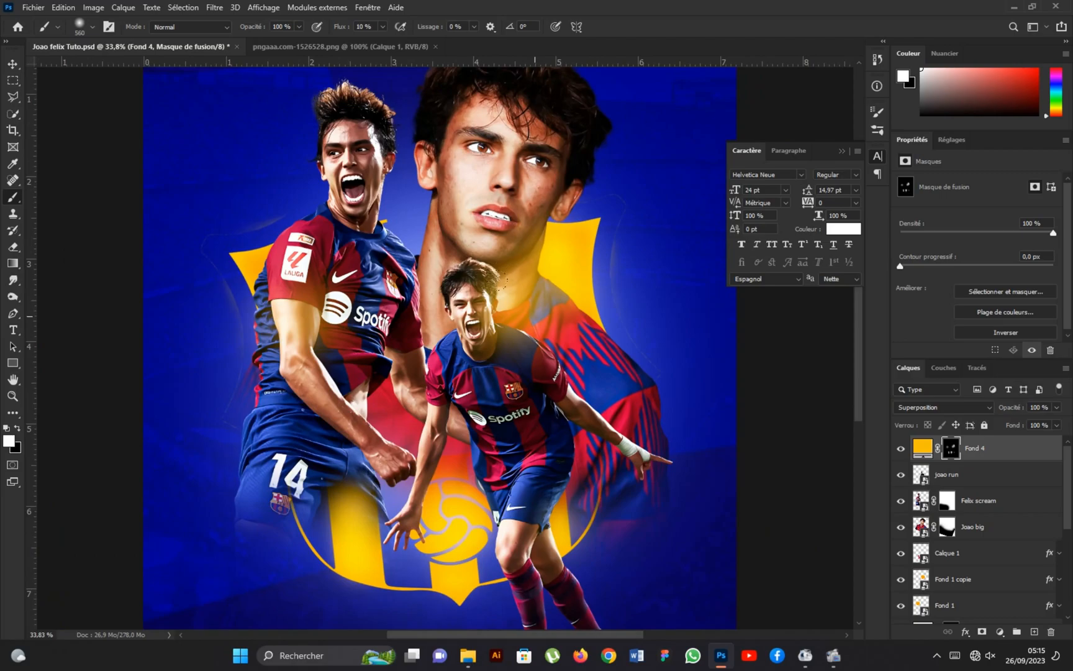
{"action": "left_click_drag", "start_coordinate": [316, 317], "coordinate": [307, 322]}
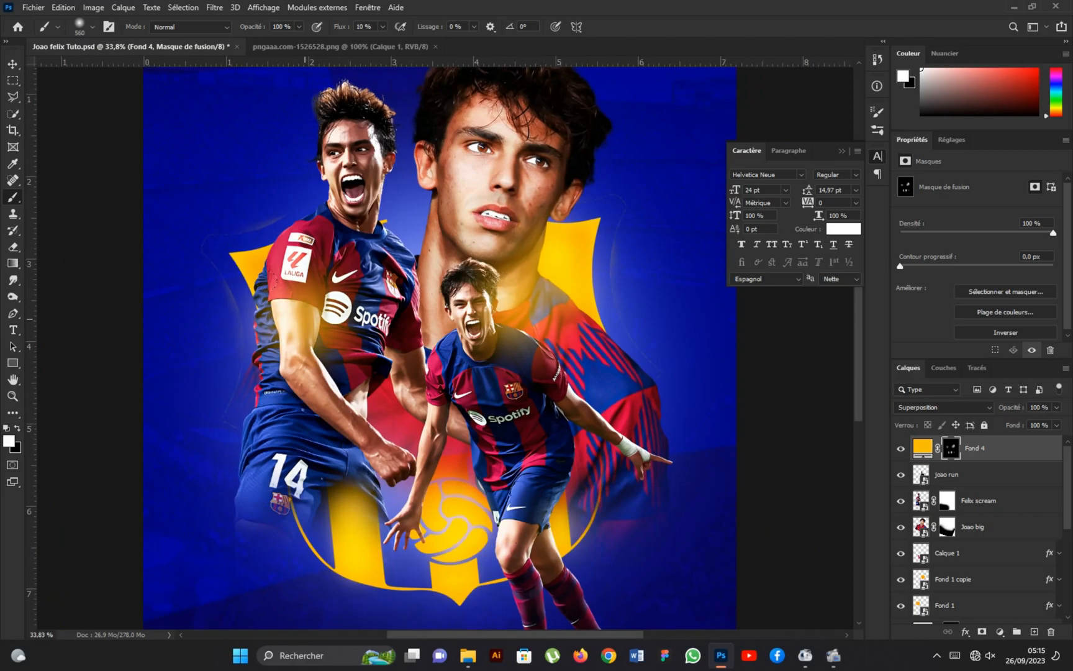
{"action": "scroll", "coordinate": [457, 280], "scroll_direction": "down", "scroll_amount": 3}
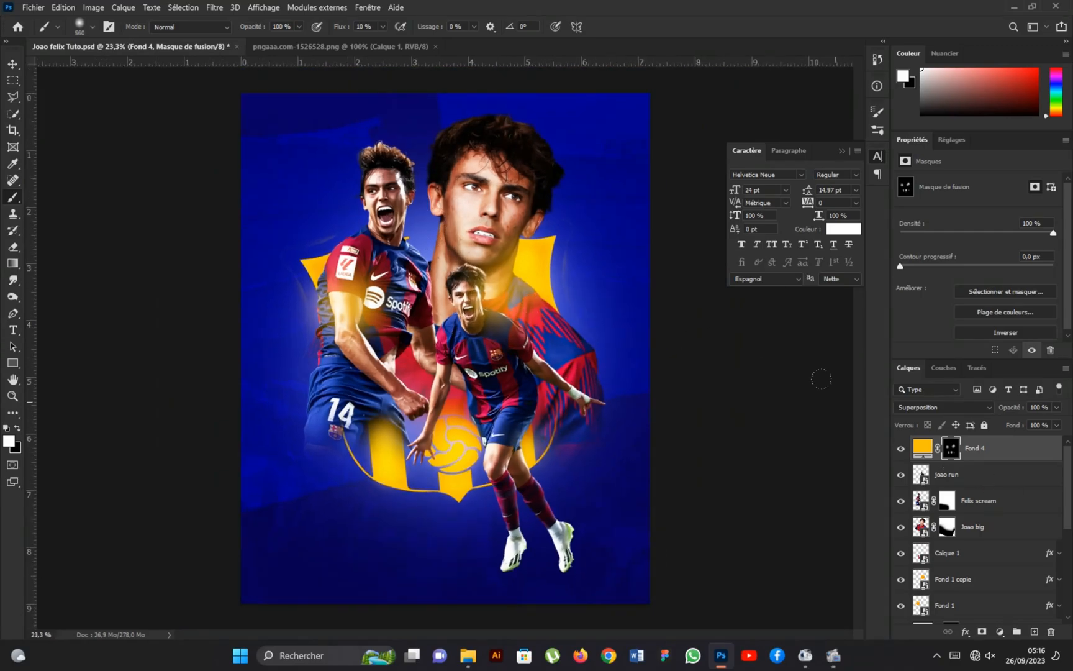
Duplicate the Fond 4 fill directly below the Joao big layer and make the copy's mask entirely black.
{"action": "left_click_drag", "start_coordinate": [992, 455], "coordinate": [955, 509]}
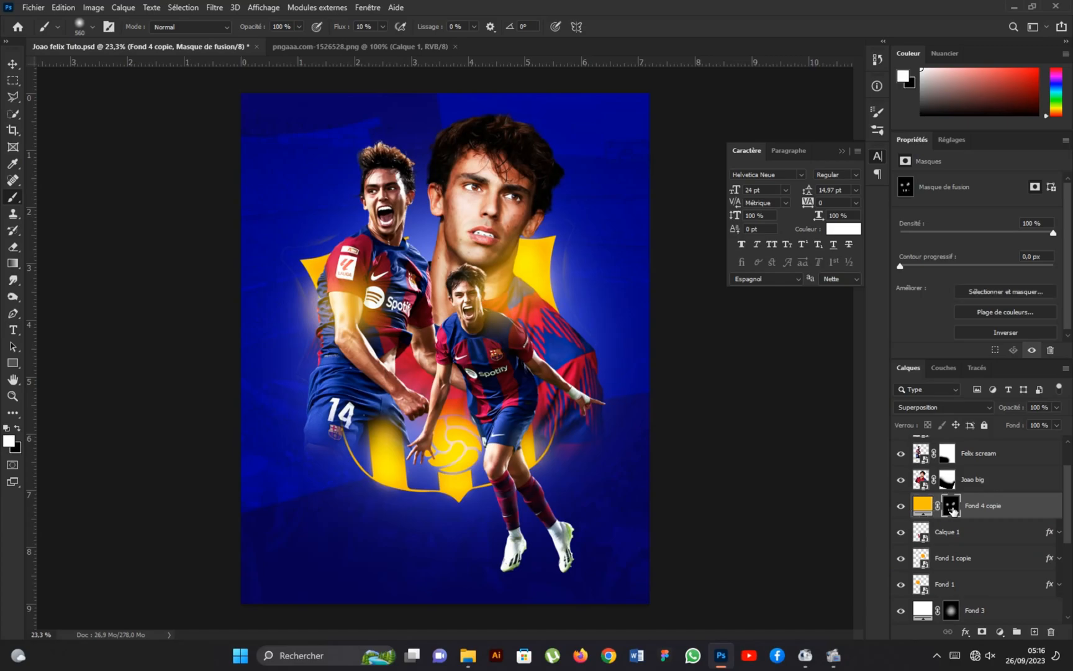
{"action": "left_click", "coordinate": [982, 631]}
{"action": "left_click", "coordinate": [1007, 333]}
{"action": "scroll", "coordinate": [384, 339], "scroll_direction": "up", "scroll_amount": 2}
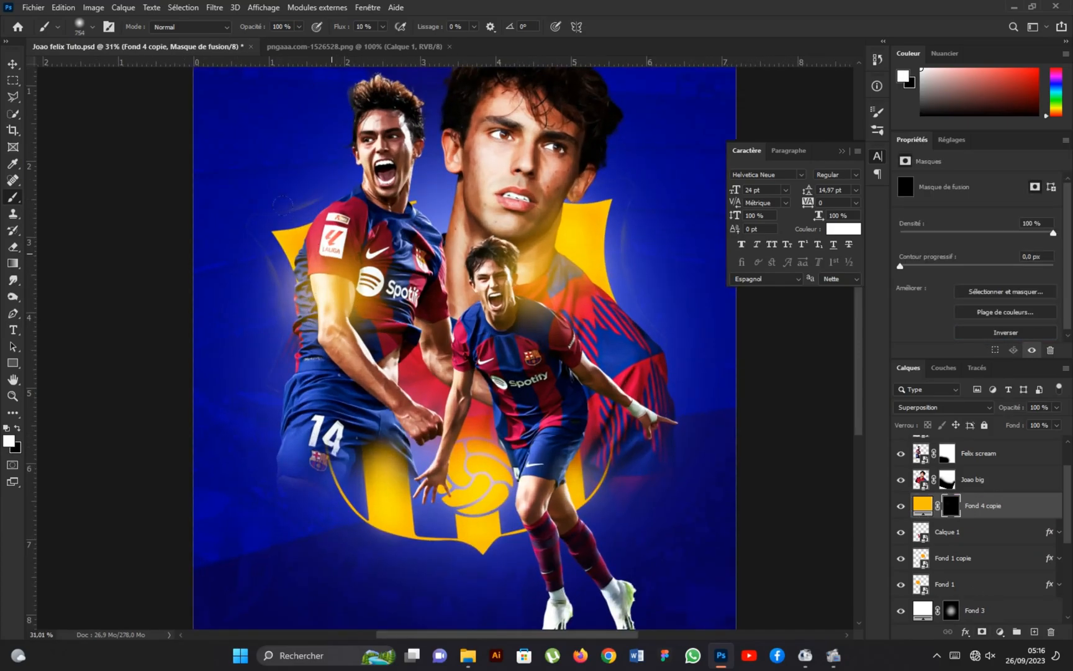
Brush soft yellow glow spots onto the Fond 4 copie mask around the crest corners and lower stripes behind the players.
{"action": "right_click", "coordinate": [341, 268], "text": "alt"}
{"action": "left_click", "coordinate": [333, 262]}
{"action": "left_click", "coordinate": [537, 242]}
{"action": "left_click", "coordinate": [497, 489]}
{"action": "left_click", "coordinate": [396, 473]}
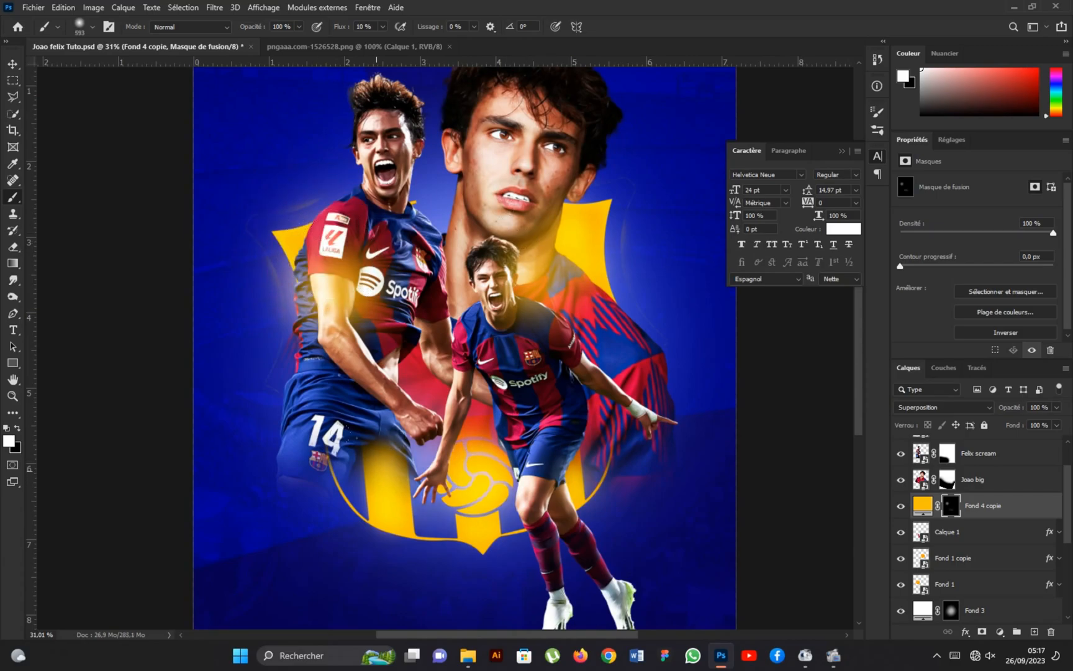
{"action": "scroll", "coordinate": [495, 382], "scroll_direction": "down", "scroll_amount": 4}
{"action": "scroll", "coordinate": [484, 360], "scroll_direction": "up", "scroll_amount": 1}
{"action": "scroll", "coordinate": [466, 323], "scroll_direction": "down", "scroll_amount": 2}
{"action": "scroll", "coordinate": [448, 286], "scroll_direction": "up", "scroll_amount": 2}
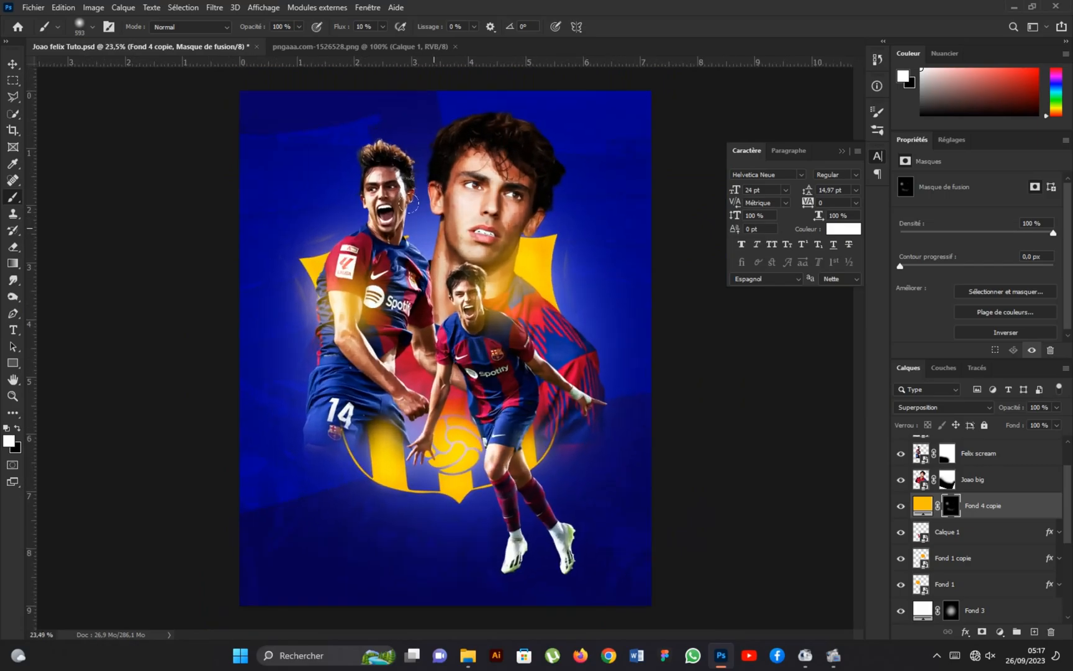
{"action": "left_click", "coordinate": [11, 65]}
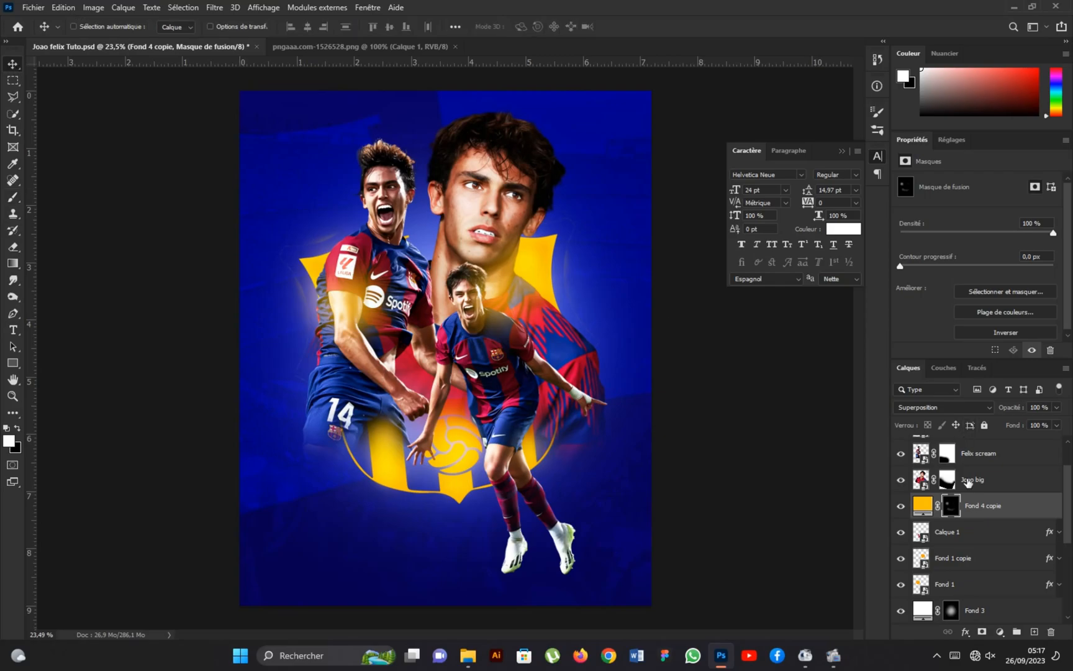
Add a white solid colour fill layer directly above the Felix scream layer.
{"action": "scroll", "coordinate": [1006, 490], "scroll_direction": "up", "scroll_amount": 1}
{"action": "left_click", "coordinate": [1010, 487]}
{"action": "left_click", "coordinate": [999, 632]}
{"action": "left_click", "coordinate": [935, 405]}
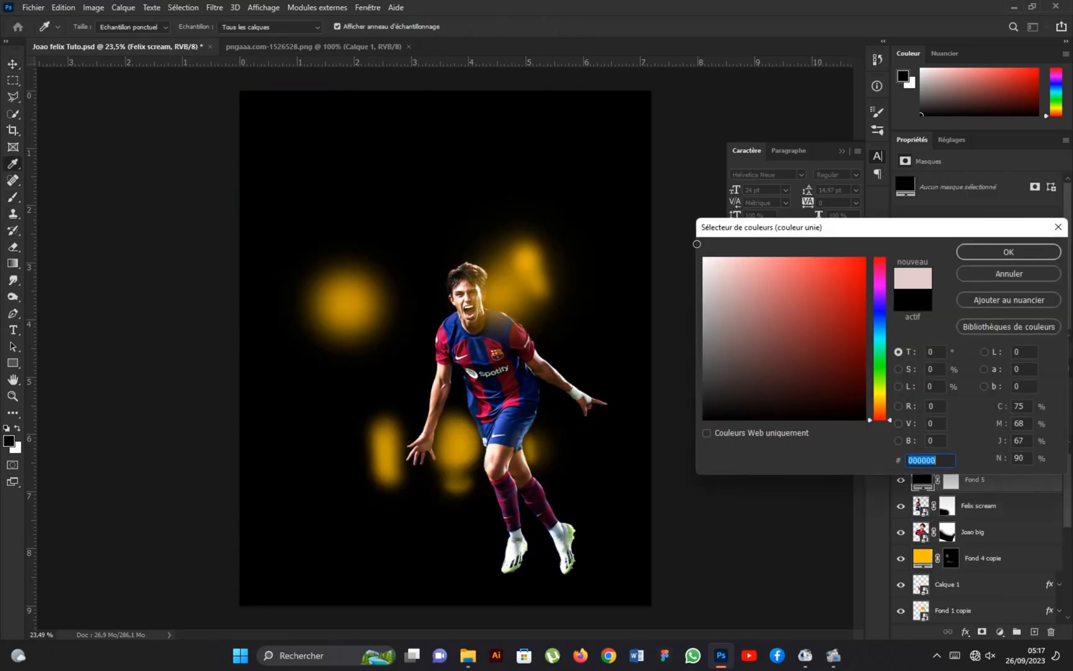
{"action": "left_click", "coordinate": [711, 260]}
{"action": "left_click", "coordinate": [1001, 255]}
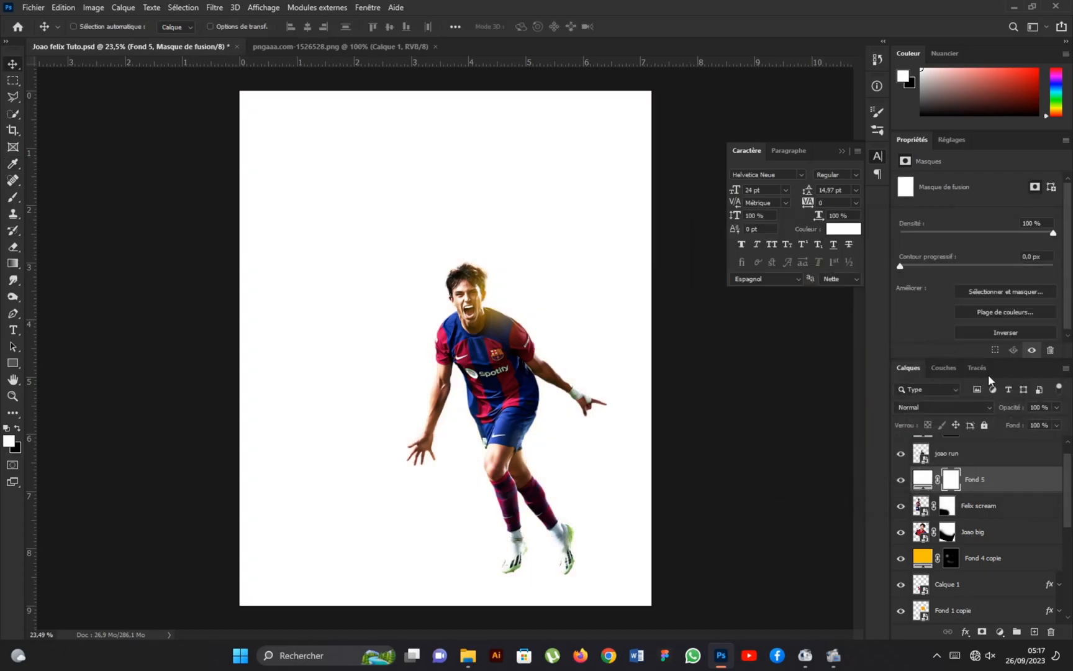
Invert the Fond 5 mask and brush a large soft white glow behind the running player's torso.
{"action": "left_click", "coordinate": [1006, 332]}
{"action": "left_click", "coordinate": [13, 197]}
{"action": "left_click_drag", "start_coordinate": [462, 350], "coordinate": [487, 375]}
{"action": "mouse_move", "coordinate": [474, 324]}
{"action": "left_mouse_down"}
{"action": "mouse_move", "coordinate": [478, 304]}
{"action": "mouse_move", "coordinate": [485, 326]}
{"action": "left_mouse_up"}
{"action": "left_click", "coordinate": [476, 331]}
{"action": "left_click", "coordinate": [476, 330]}
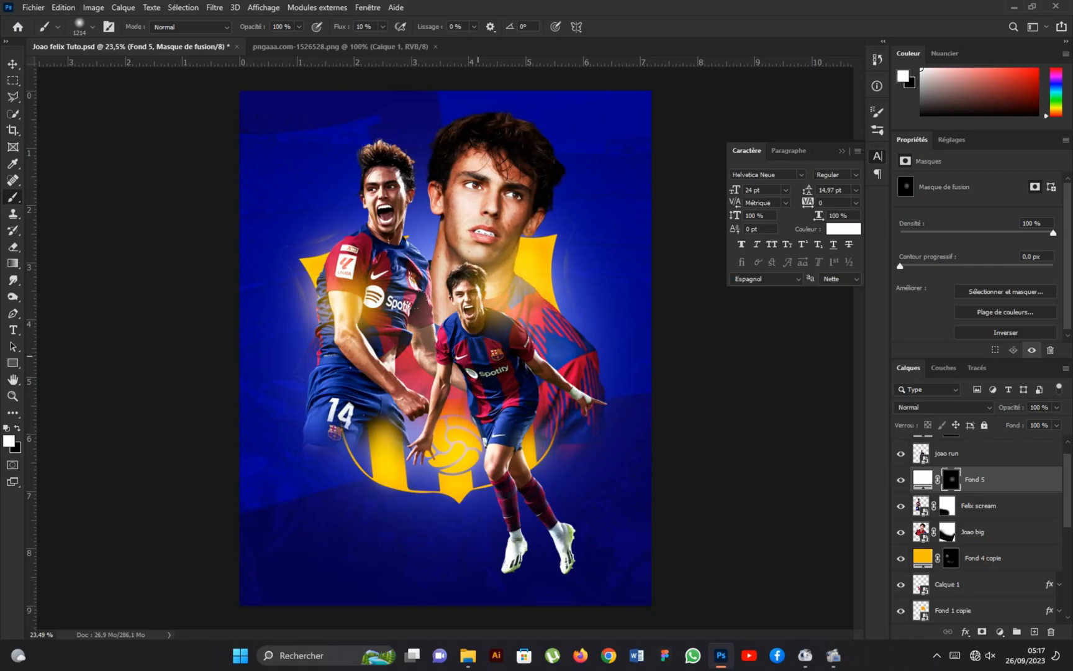
Brush one more soft white glow dab onto the Fond 5 mask behind the running player.
{"action": "left_click", "coordinate": [512, 378]}
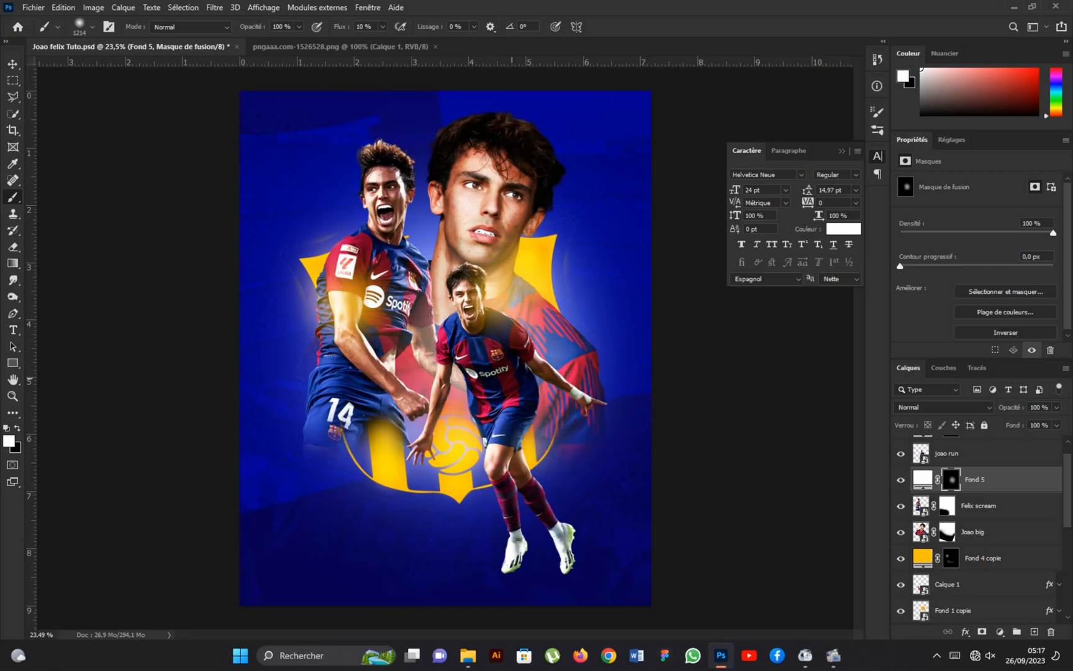
{"action": "scroll", "coordinate": [393, 324], "scroll_direction": "down", "scroll_amount": 2}
{"action": "scroll", "coordinate": [464, 361], "scroll_direction": "up", "scroll_amount": 1}
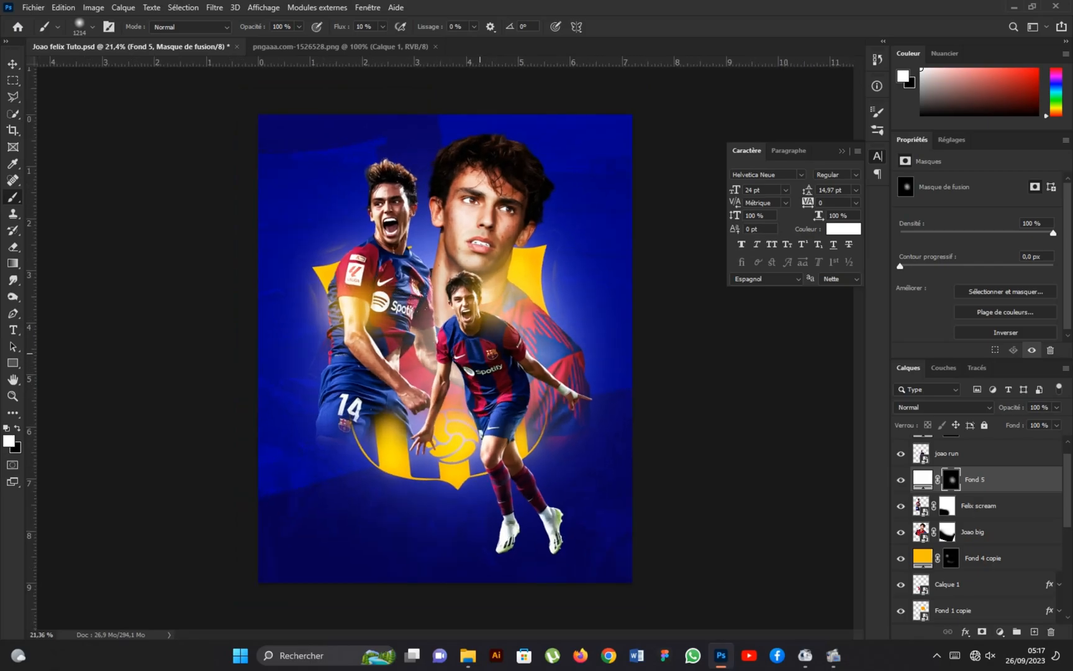
{"action": "left_click", "coordinate": [17, 70]}
{"action": "scroll", "coordinate": [435, 351], "scroll_direction": "down", "scroll_amount": 2}
{"action": "scroll", "coordinate": [435, 351], "scroll_direction": "up", "scroll_amount": 1}
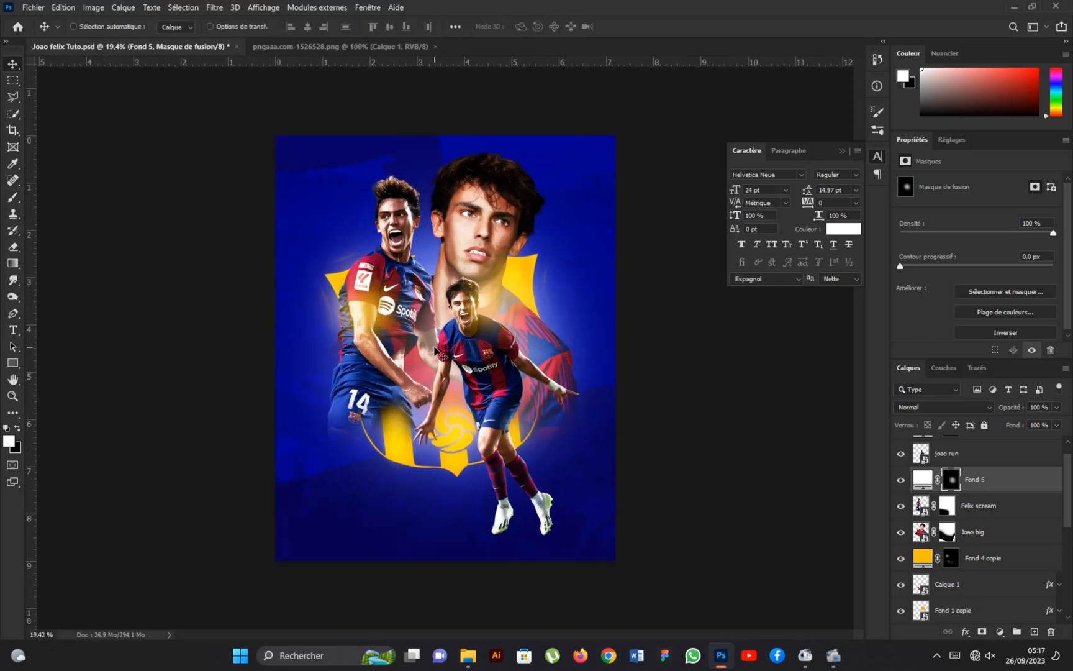
{"action": "scroll", "coordinate": [434, 351], "scroll_direction": "up", "scroll_amount": 1}
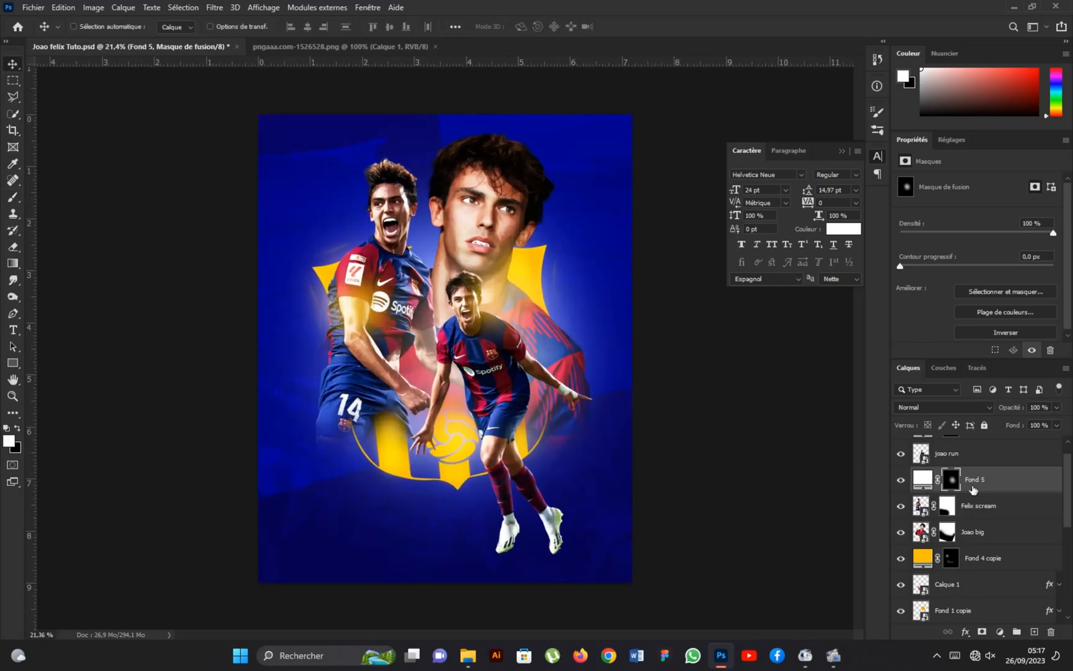
Add a white capital J as a 24 pt Helvetica Neue text layer above the Fond 4 layer.
{"action": "scroll", "coordinate": [994, 490], "scroll_direction": "up", "scroll_amount": 1}
{"action": "left_click", "coordinate": [1006, 450]}
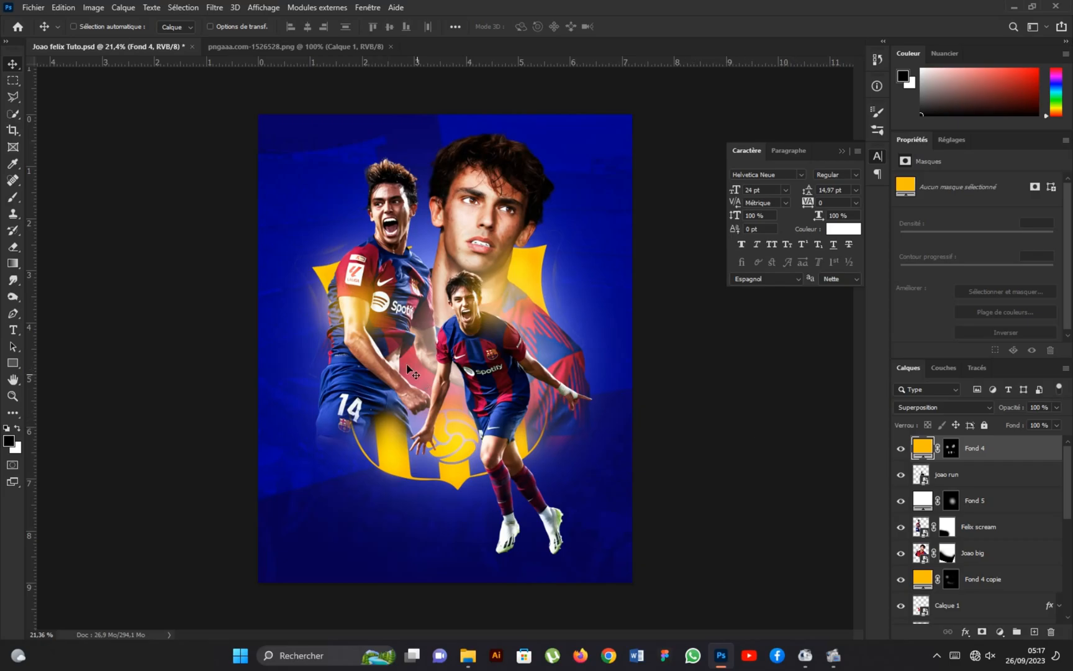
{"action": "right_click", "coordinate": [12, 329]}
{"action": "left_click", "coordinate": [118, 334]}
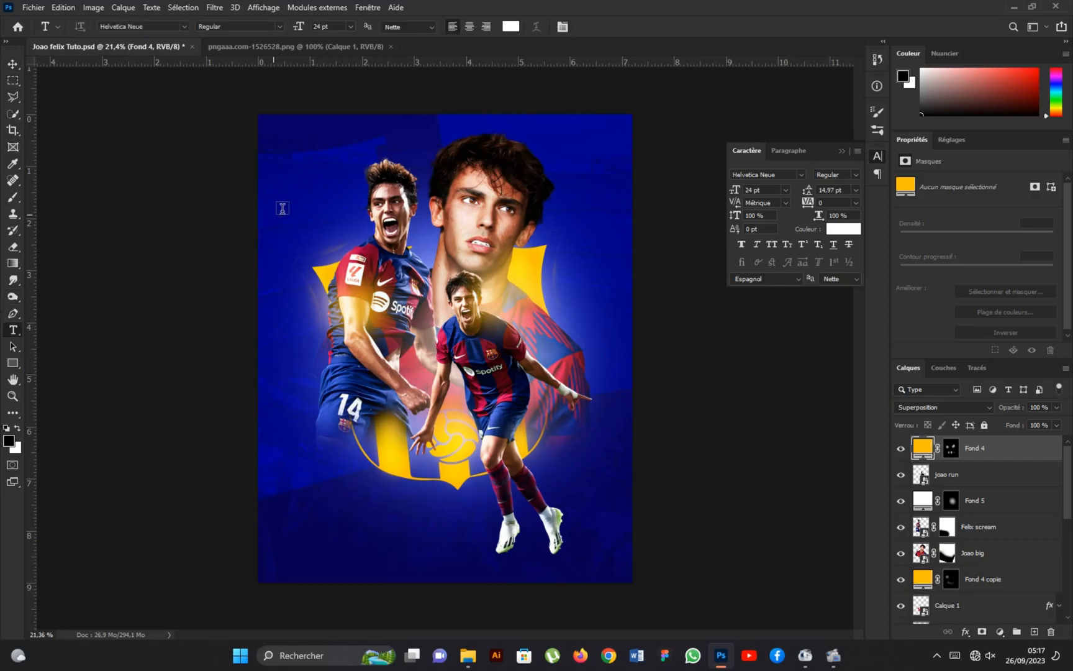
{"action": "left_click", "coordinate": [209, 217]}
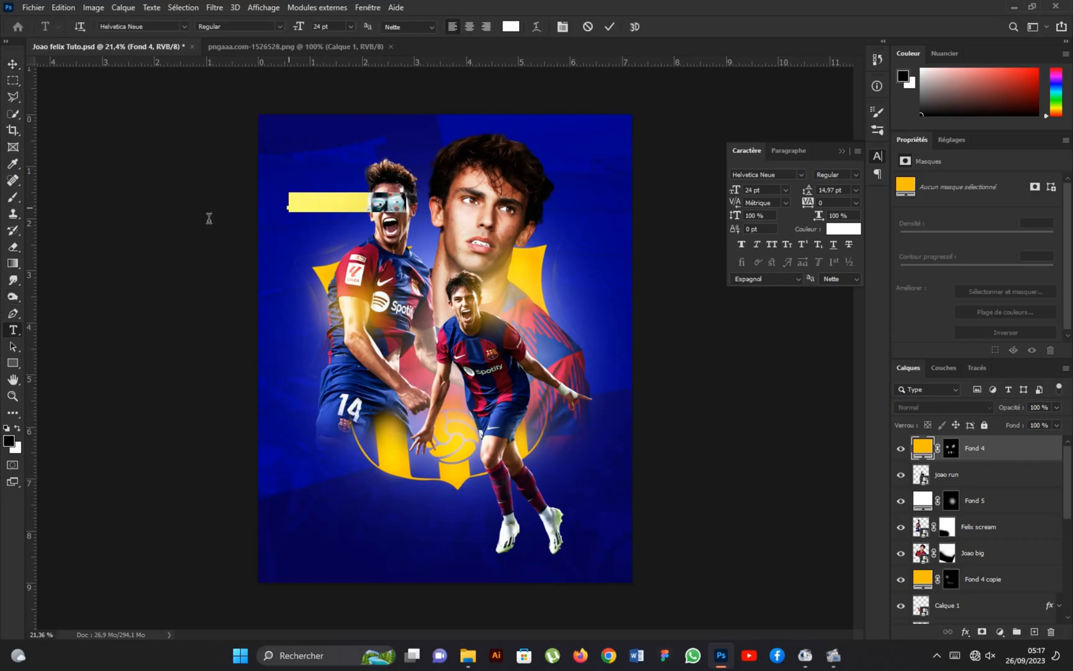
{"action": "type", "text": "j"}
{"action": "left_click", "coordinate": [12, 64]}
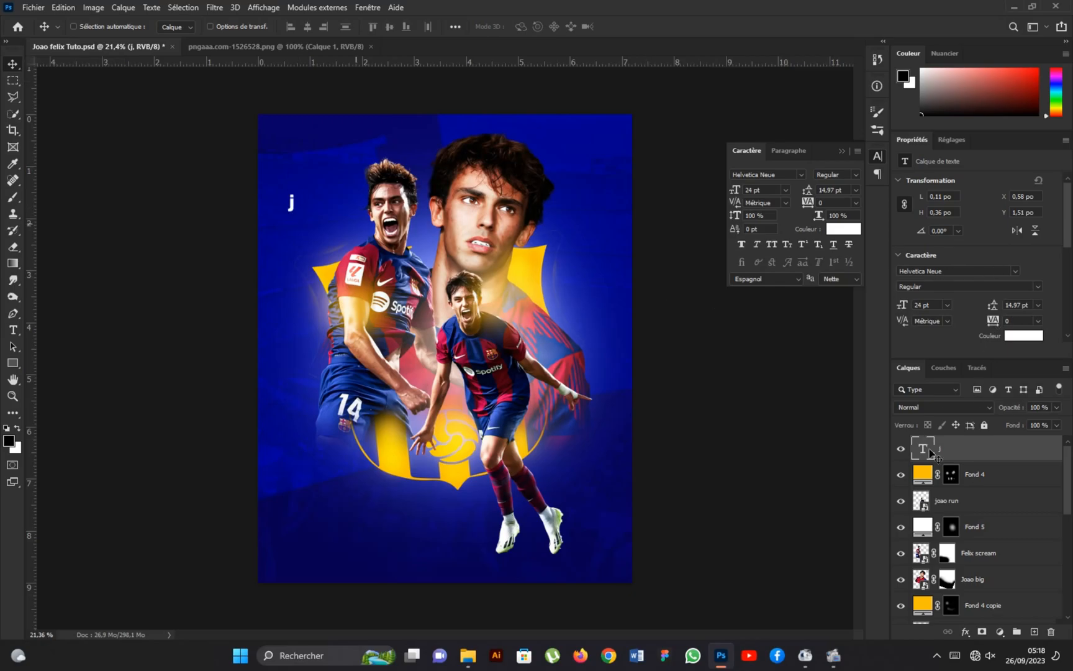
{"action": "double_click", "coordinate": [291, 202]}
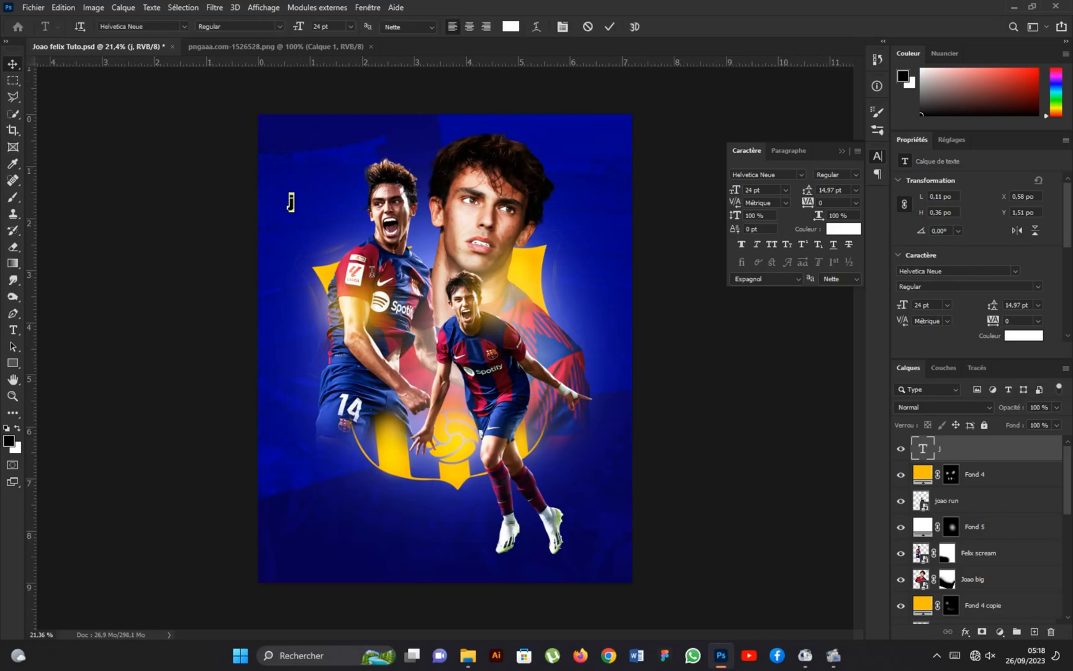
{"action": "type", "text": "J"}
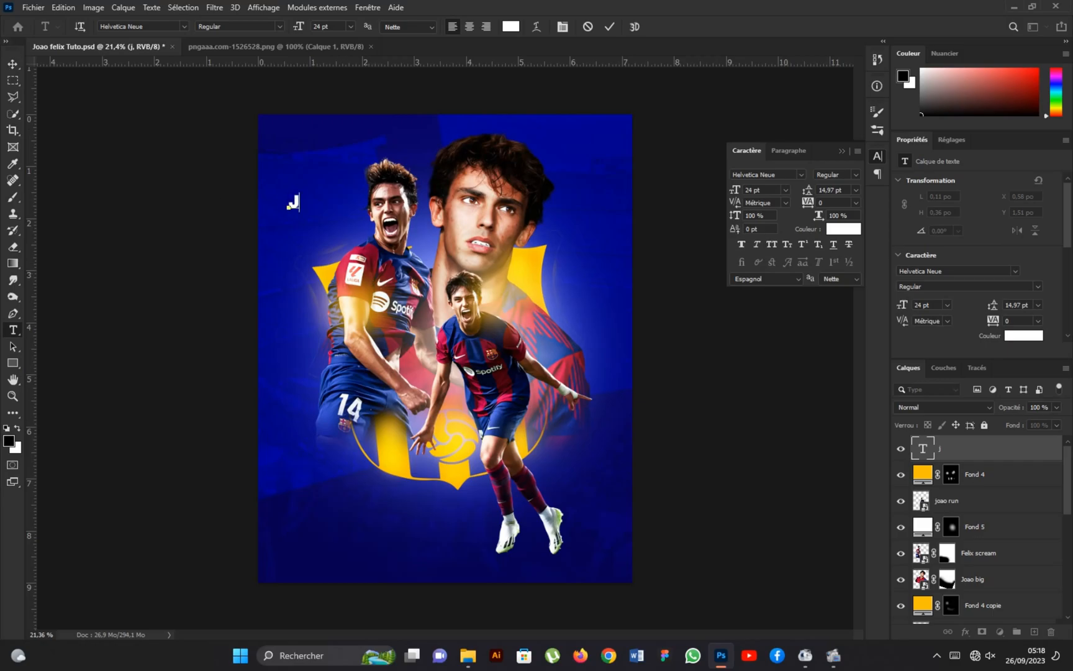
{"action": "left_click", "coordinate": [13, 64]}
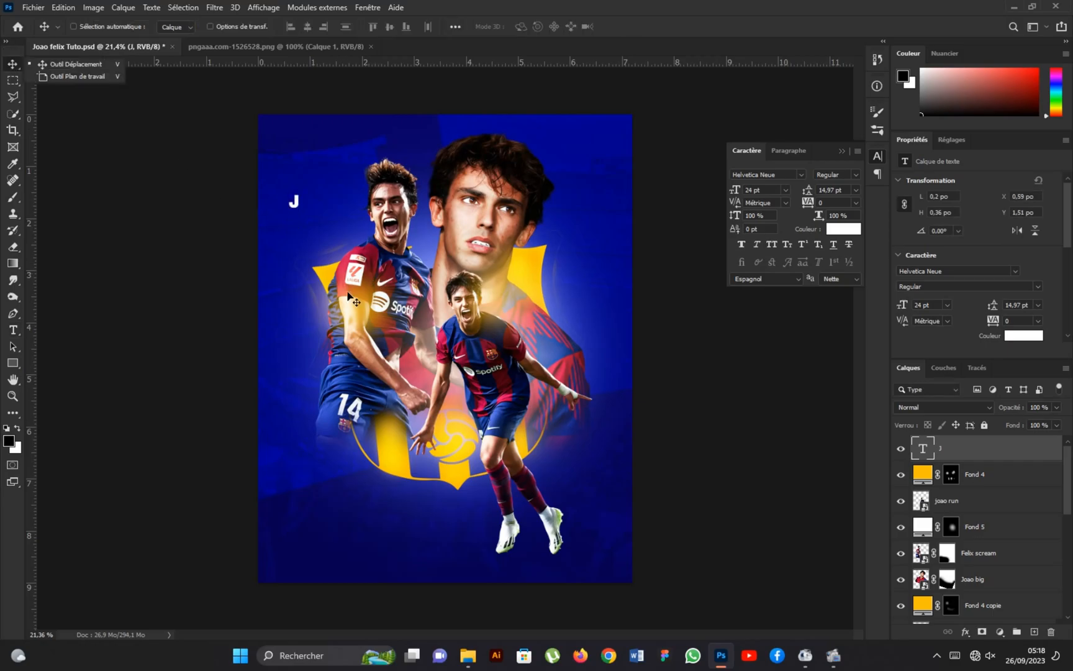
Enlarge the J to about 729 percent, tilt it about -16.6° and place it over the screaming player's lower shirt and shorts.
{"action": "key", "text": "ctrl+t"}
{"action": "left_click_drag", "start_coordinate": [301, 212], "coordinate": [371, 329]}
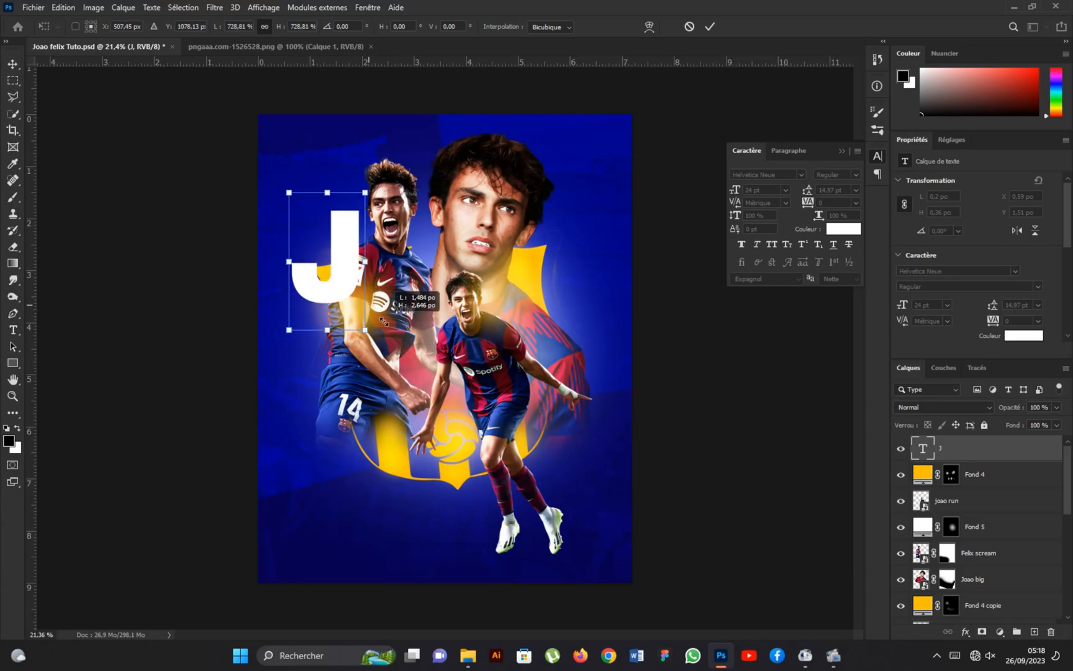
{"action": "left_click_drag", "start_coordinate": [353, 256], "coordinate": [375, 352]}
{"action": "left_click_drag", "start_coordinate": [390, 274], "coordinate": [365, 249]}
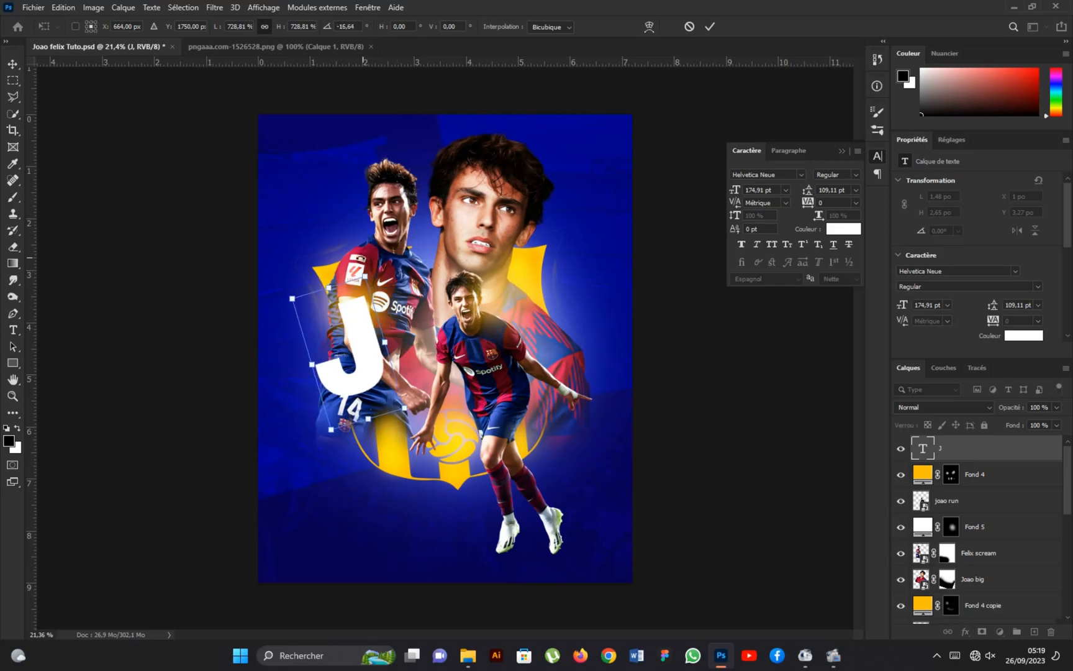
{"action": "left_click", "coordinate": [710, 26]}
{"action": "scroll", "coordinate": [489, 442], "scroll_direction": "up", "scroll_amount": 1}
{"action": "scroll", "coordinate": [489, 442], "scroll_direction": "down", "scroll_amount": 2}
{"action": "scroll", "coordinate": [460, 422], "scroll_direction": "up", "scroll_amount": 1}
Duplicate the tilted J up beside the original and change the copy's letter to O.
{"action": "left_click_drag", "start_coordinate": [366, 348], "coordinate": [425, 318]}
{"action": "scroll", "coordinate": [462, 445], "scroll_direction": "down", "scroll_amount": 1}
{"action": "scroll", "coordinate": [465, 448], "scroll_direction": "up", "scroll_amount": 1}
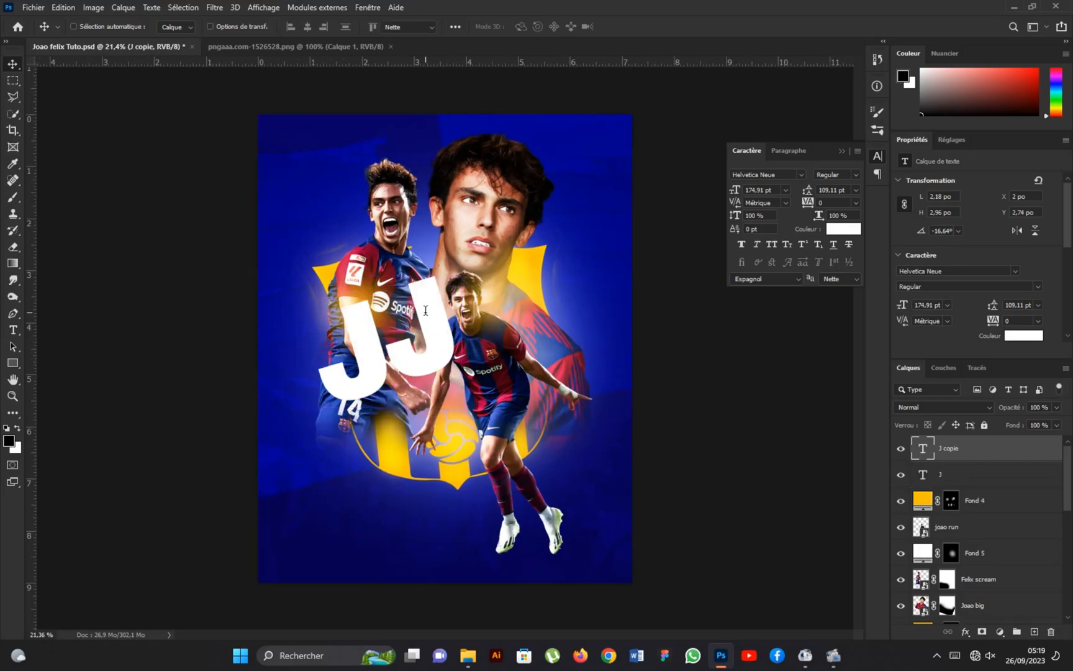
{"action": "double_click", "coordinate": [426, 310]}
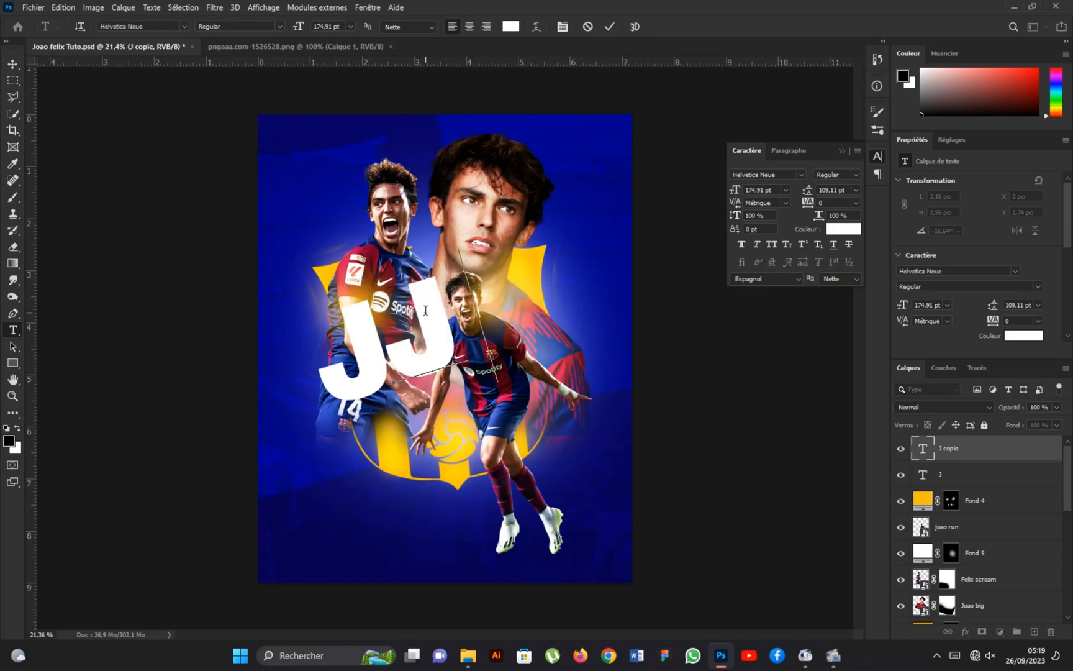
{"action": "type", "text": "O"}
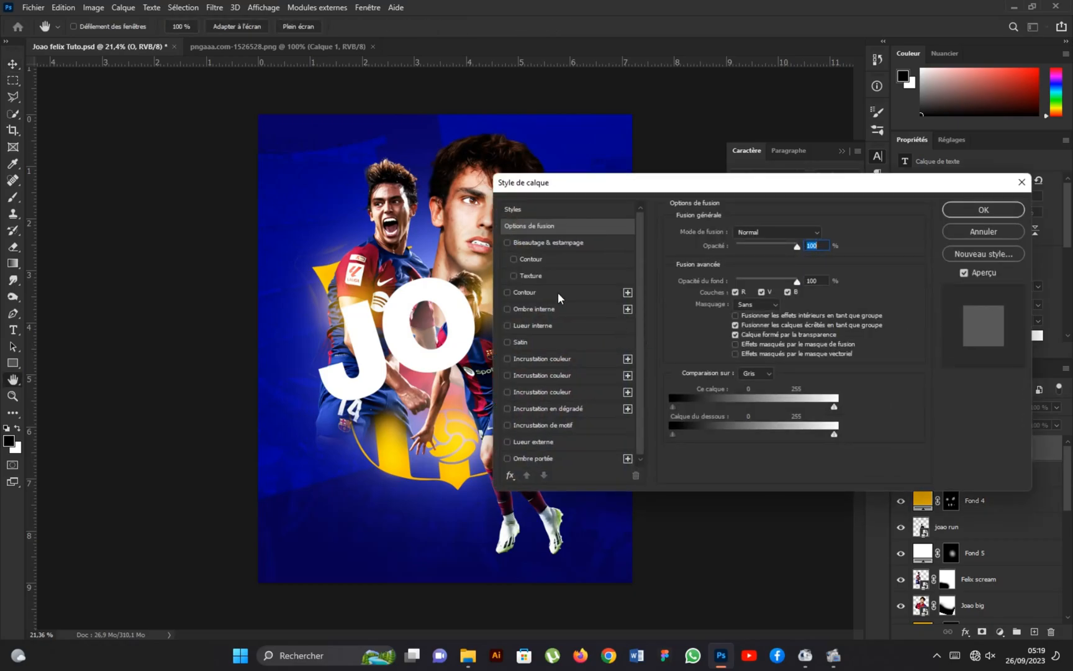
Give the O layer 0% fill opacity and an 8 px outside stroke in white (ffffff).
{"action": "left_click_drag", "start_coordinate": [791, 283], "coordinate": [735, 281]}
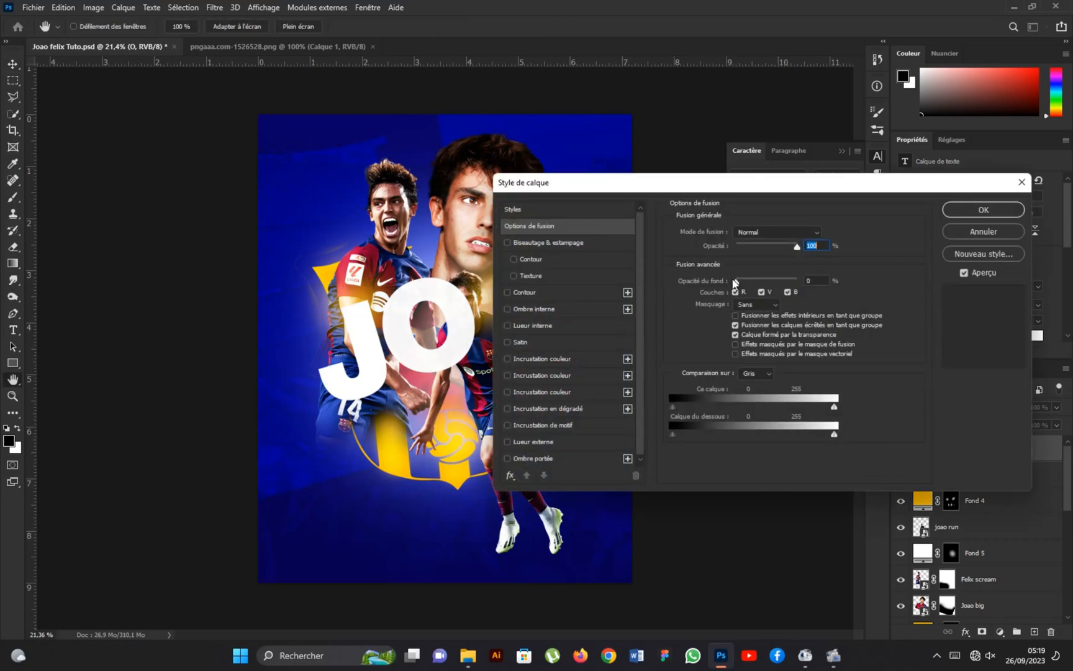
{"action": "left_click", "coordinate": [529, 289]}
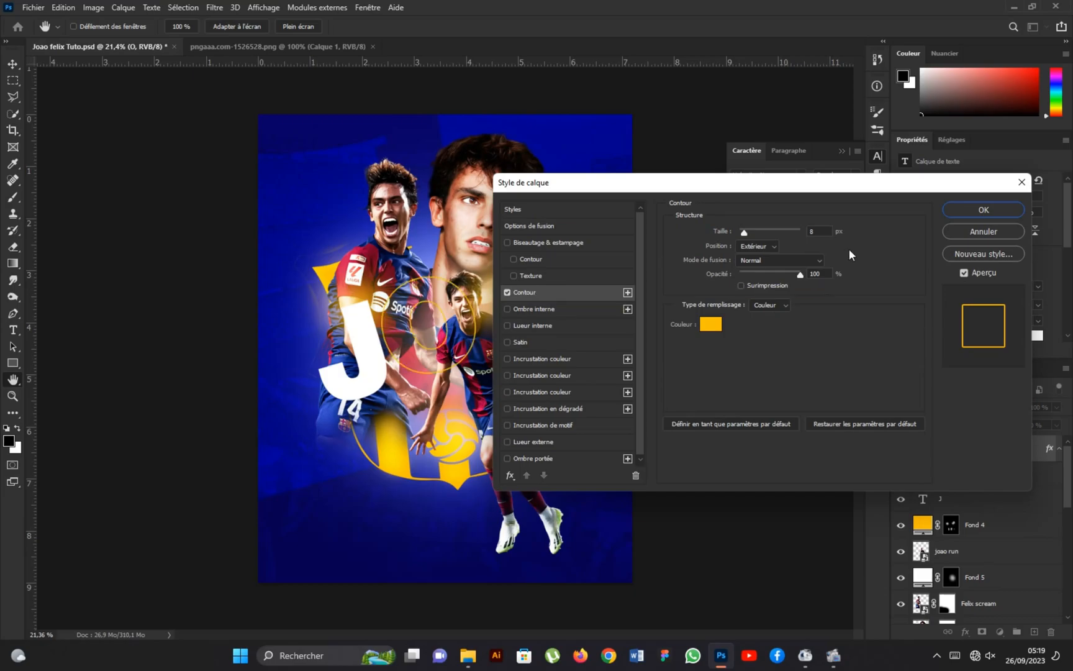
{"action": "left_click", "coordinate": [707, 325]}
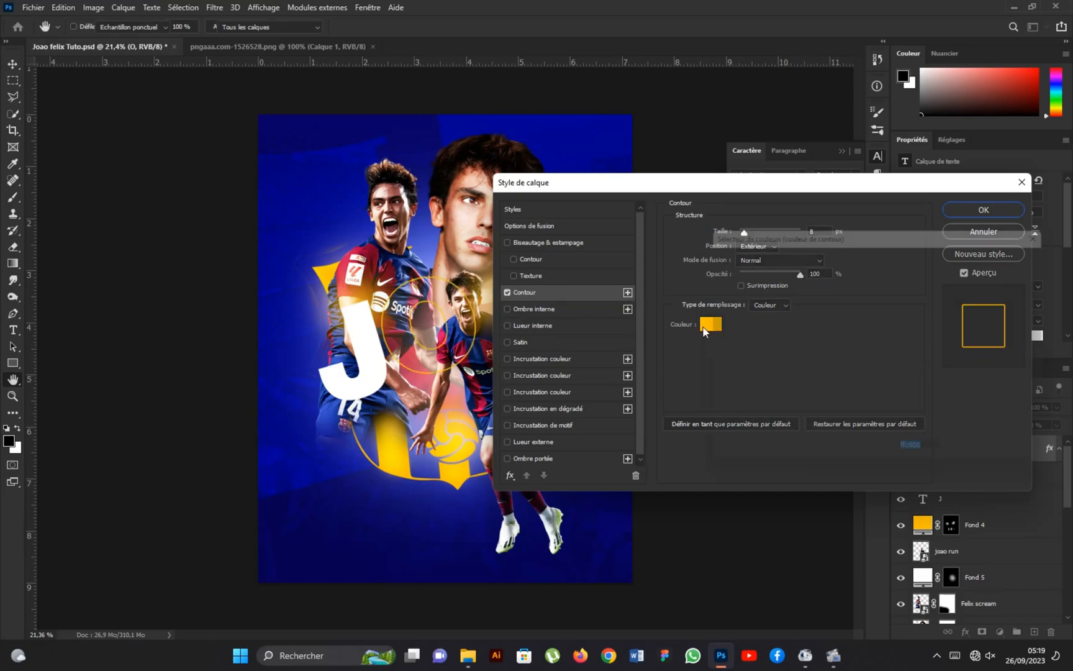
{"action": "left_click", "coordinate": [705, 259]}
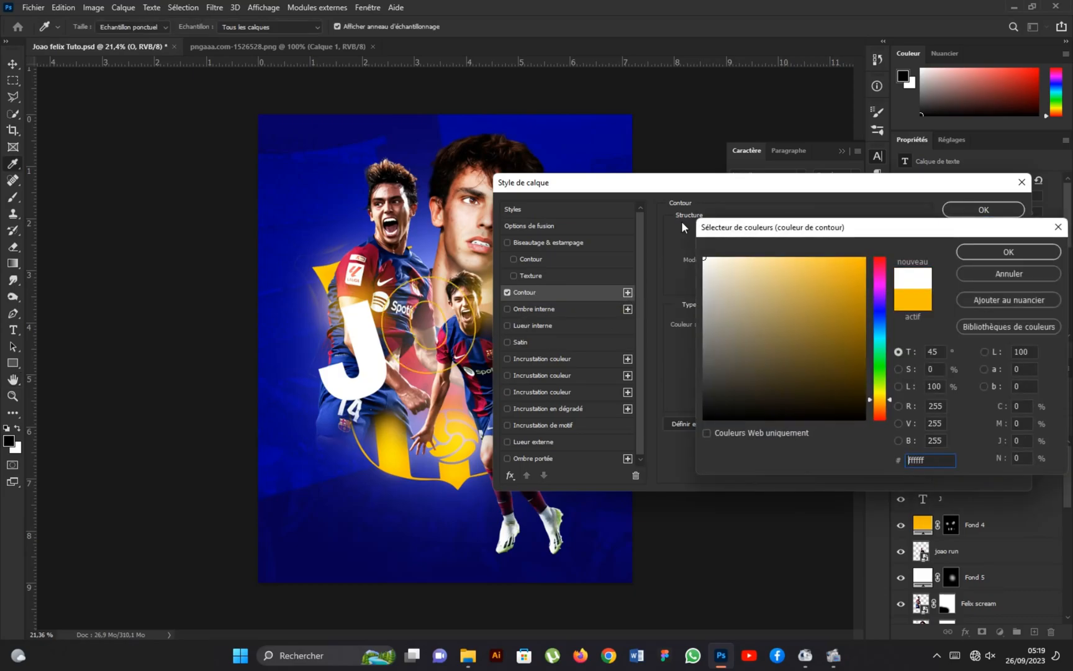
{"action": "left_click", "coordinate": [961, 252]}
{"action": "left_click", "coordinate": [973, 215]}
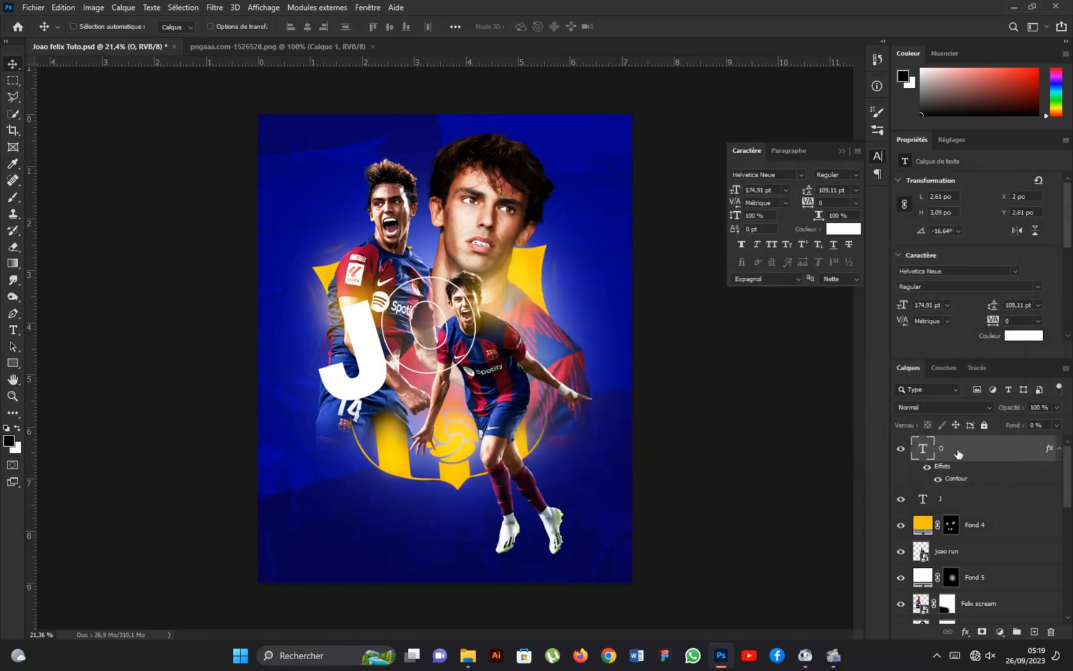
Put the O layer between Felix scream and Joao big, and shift the letter up behind the screaming player.
{"action": "left_click_drag", "start_coordinate": [960, 454], "coordinate": [972, 550]}
{"action": "left_click_drag", "start_coordinate": [441, 304], "coordinate": [441, 267]}
{"action": "left_click_drag", "start_coordinate": [428, 330], "coordinate": [429, 331]}
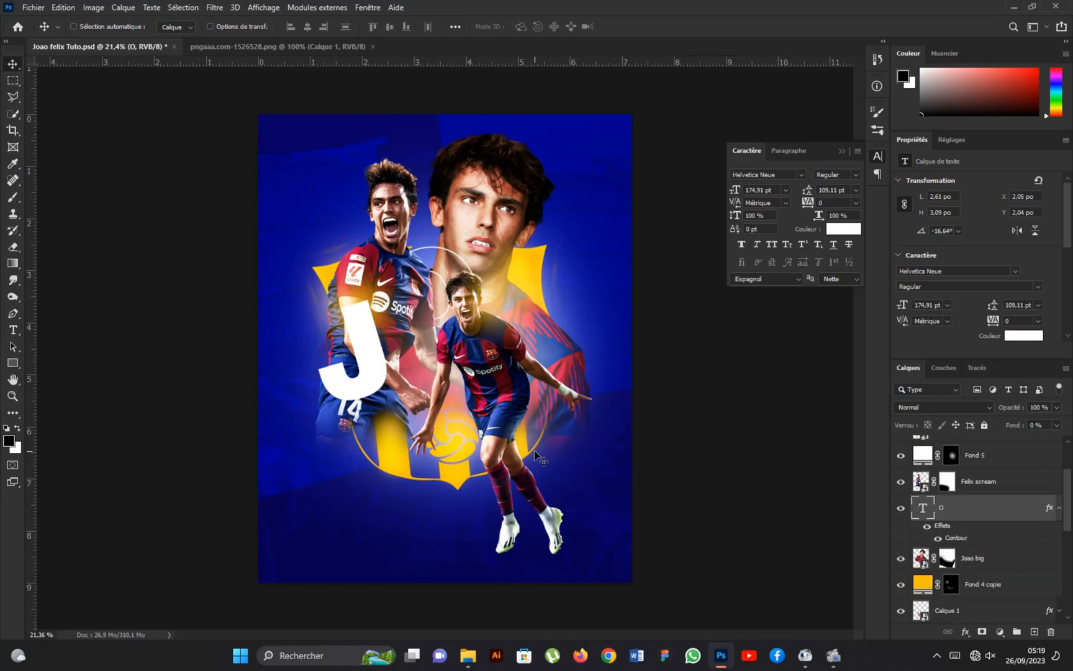
Duplicate the outlined O directly below the Joao run layer and change the copy's letter to A.
{"action": "left_click_drag", "start_coordinate": [977, 513], "coordinate": [956, 521]}
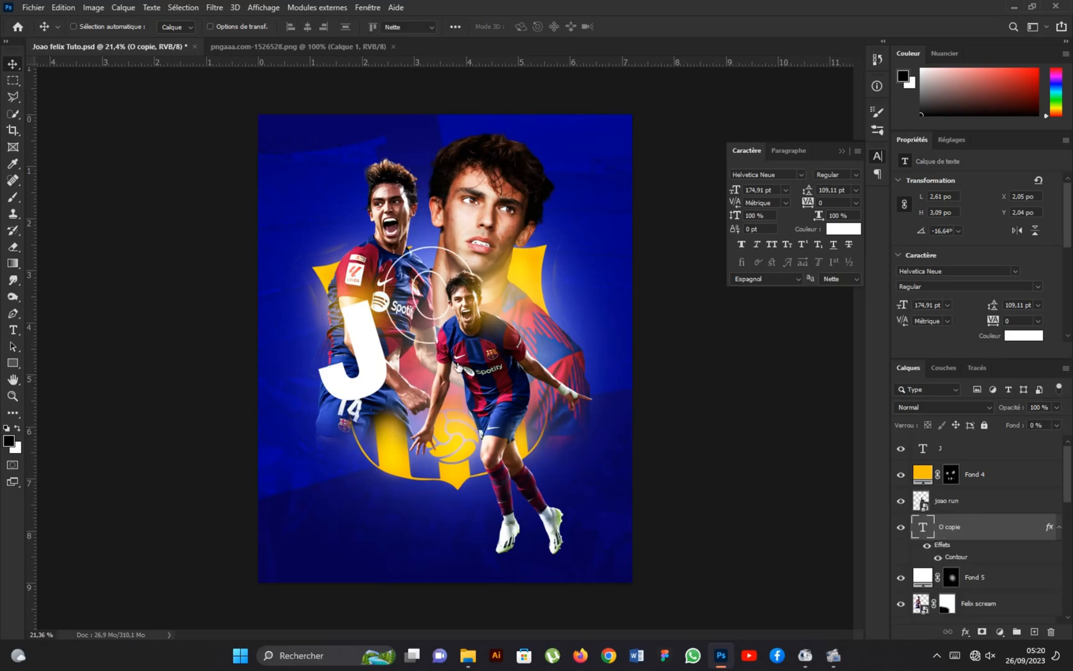
{"action": "double_click", "coordinate": [456, 366]}
{"action": "left_click", "coordinate": [453, 366]}
{"action": "key", "text": "BackSpace"}
{"action": "type", "text": "A"}
{"action": "left_click", "coordinate": [609, 26]}
Place the outlined A behind the running player's torso and rotate it about 30° clockwise.
{"action": "key", "text": "v"}
{"action": "left_click_drag", "start_coordinate": [427, 286], "coordinate": [488, 334]}
{"action": "key", "text": "ctrl+t"}
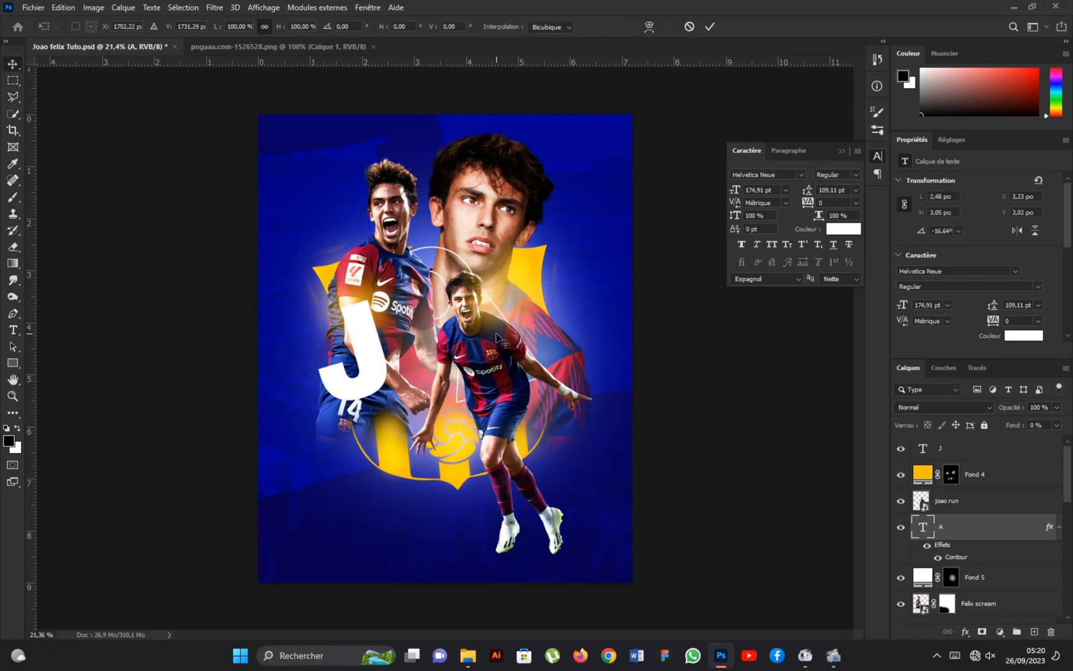
{"action": "left_click_drag", "start_coordinate": [508, 251], "coordinate": [547, 291]}
{"action": "left_click_drag", "start_coordinate": [504, 327], "coordinate": [517, 329]}
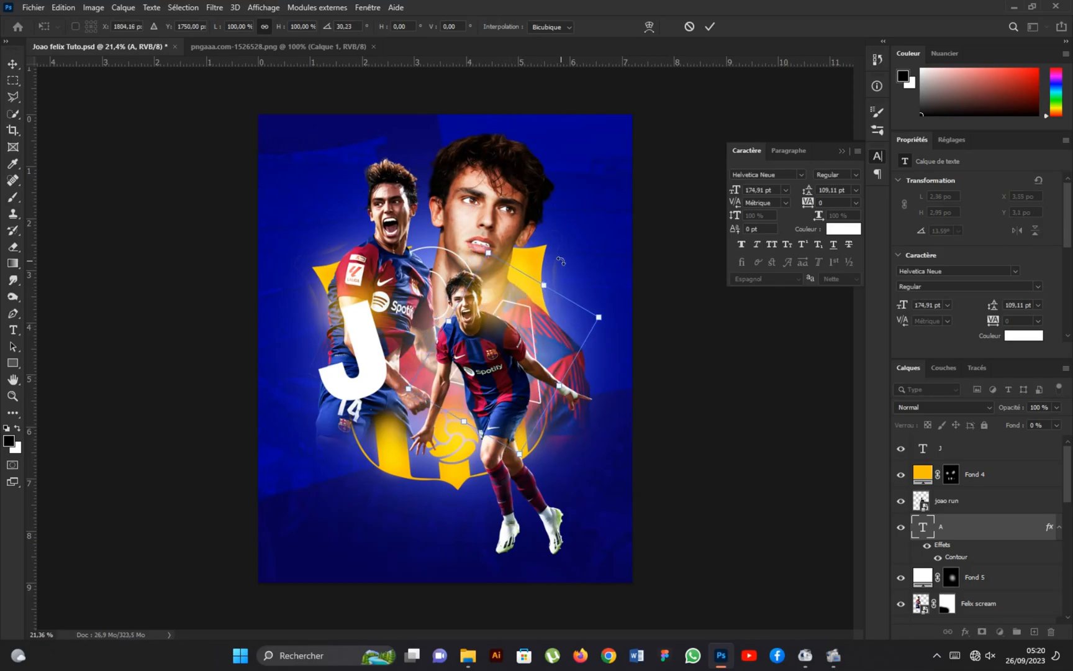
{"action": "left_click_drag", "start_coordinate": [507, 359], "coordinate": [512, 373]}
{"action": "left_click", "coordinate": [710, 26]}
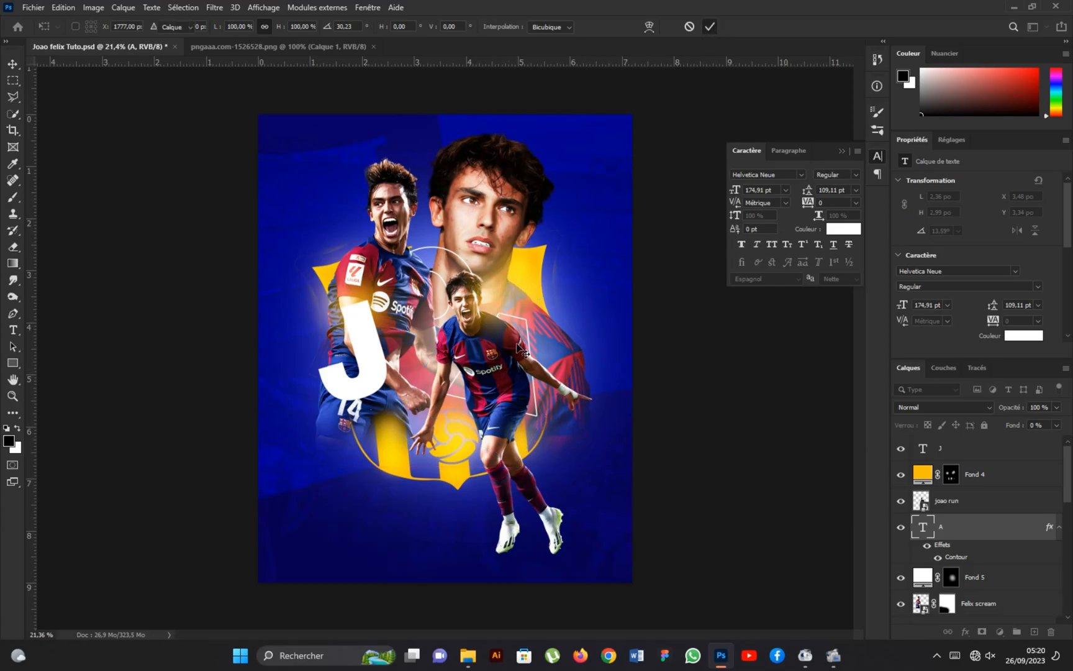
Duplicate the outlined A down to the running player's legs, change the copy to O and nudge it up around the knees.
{"action": "left_click_drag", "start_coordinate": [520, 376], "coordinate": [519, 483], "text": "alt"}
{"action": "key", "text": "t"}
{"action": "key", "text": "Return"}
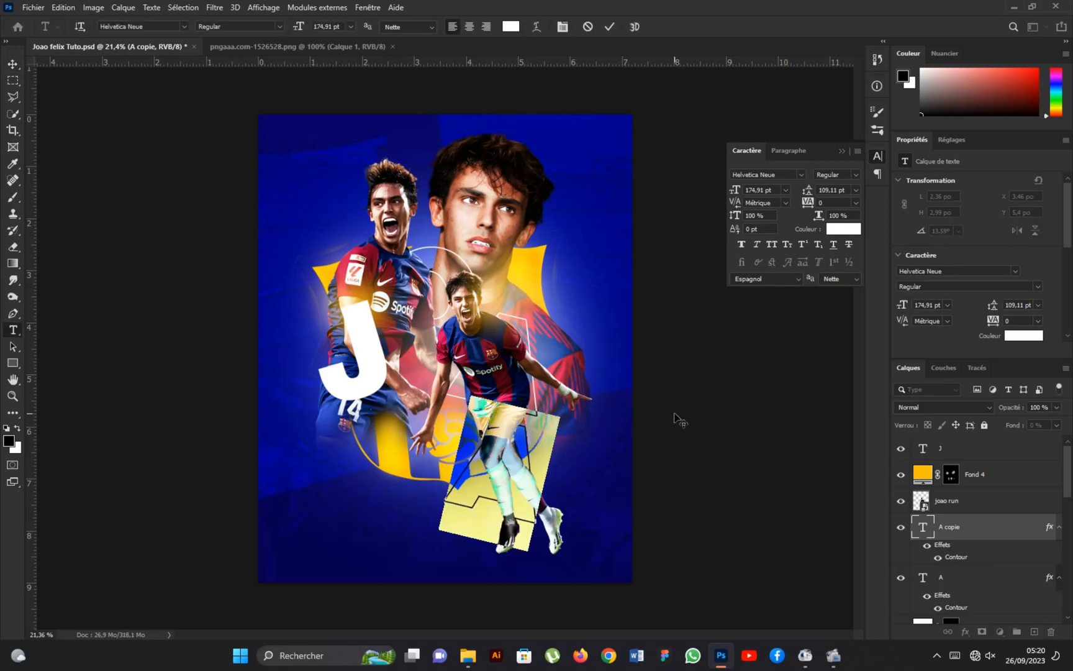
{"action": "key", "text": "BackSpace"}
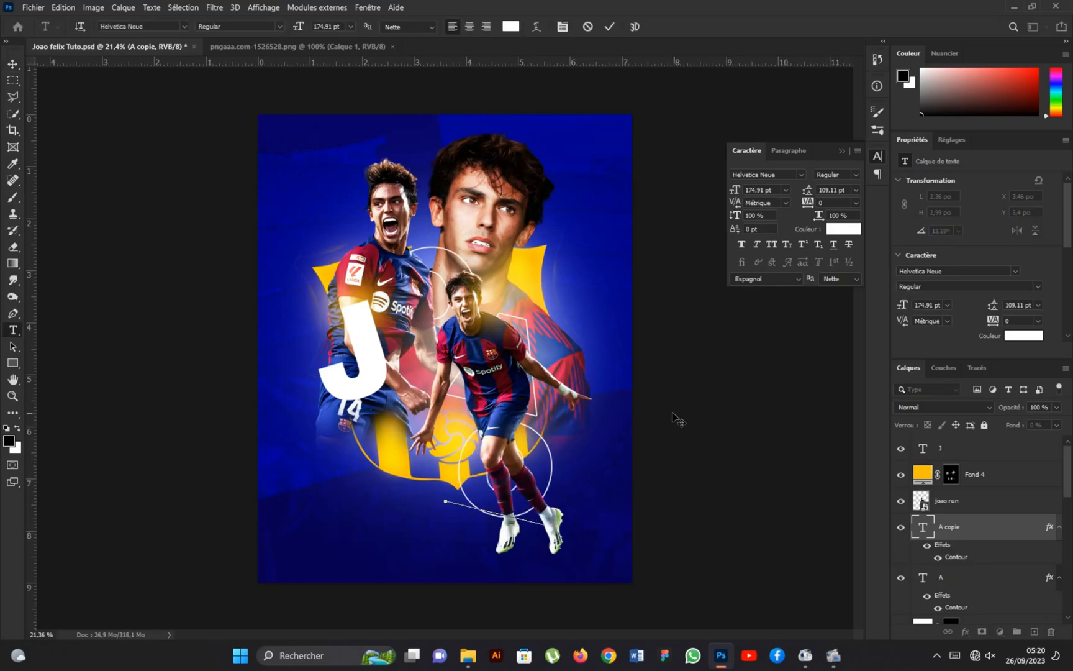
{"action": "left_click", "coordinate": [13, 66]}
{"action": "left_click_drag", "start_coordinate": [549, 473], "coordinate": [544, 451]}
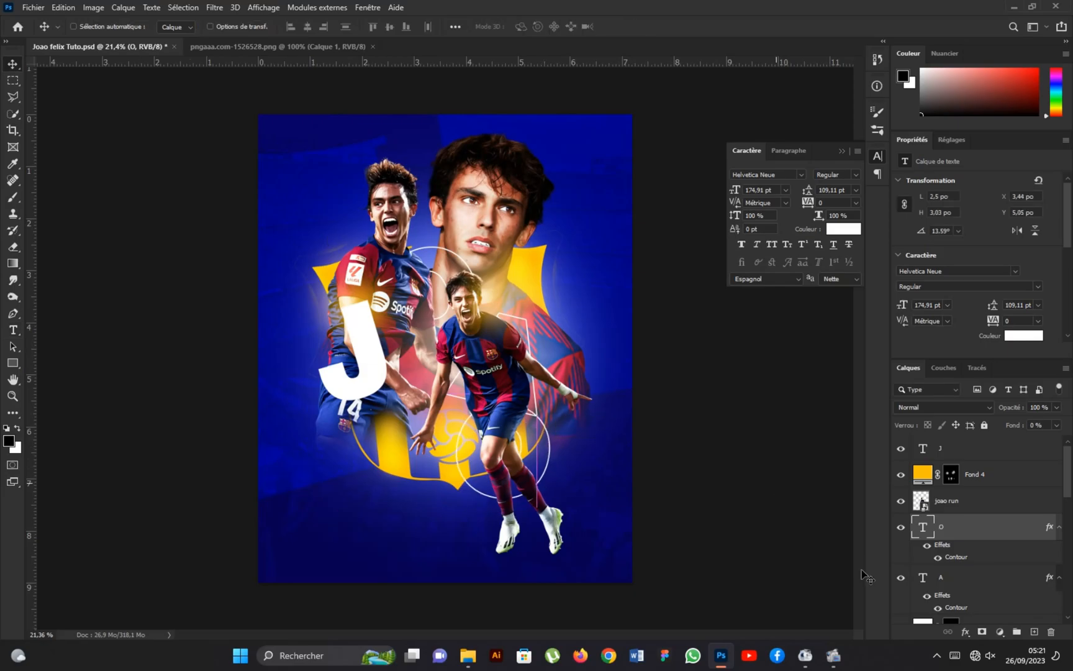
Nudge the outlined A up slightly behind the running player's shoulder.
{"action": "left_click", "coordinate": [517, 340], "text": "ctrl"}
{"action": "mouse_move", "coordinate": [518, 340]}
{"action": "left_mouse_down"}
{"action": "mouse_move", "coordinate": [525, 332]}
{"action": "mouse_move", "coordinate": [479, 323]}
{"action": "mouse_move", "coordinate": [517, 326]}
{"action": "left_mouse_up"}
{"action": "scroll", "coordinate": [504, 453], "scroll_direction": "up", "scroll_amount": 1}
{"action": "scroll", "coordinate": [504, 453], "scroll_direction": "down", "scroll_amount": 1}
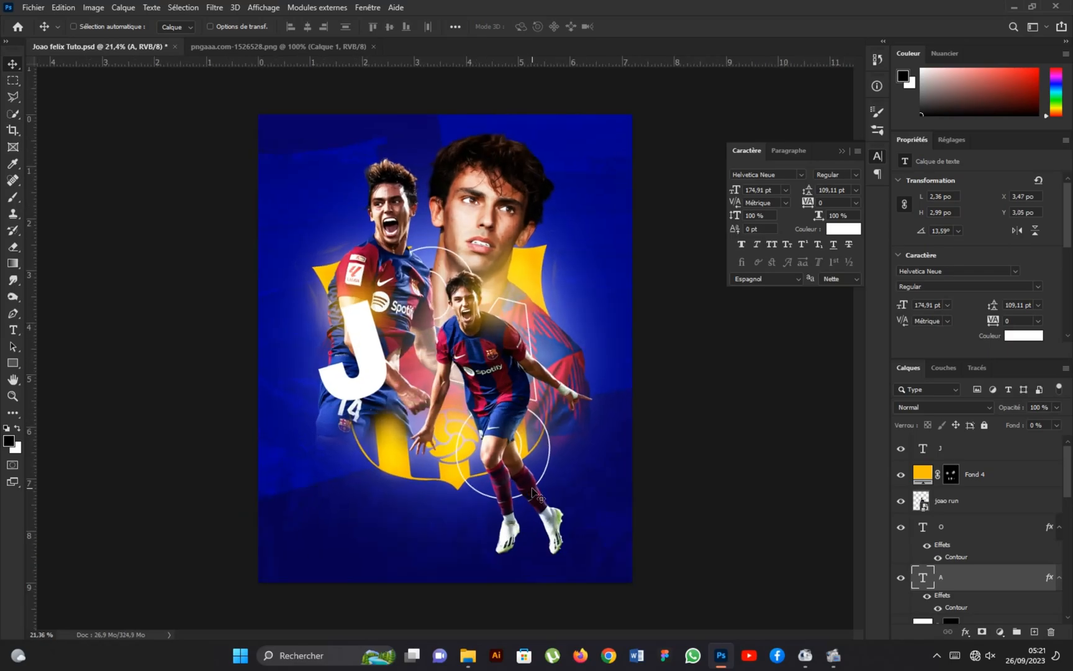
{"action": "scroll", "coordinate": [505, 369], "scroll_direction": "down", "scroll_amount": 3}
{"action": "scroll", "coordinate": [505, 369], "scroll_direction": "up", "scroll_amount": 2}
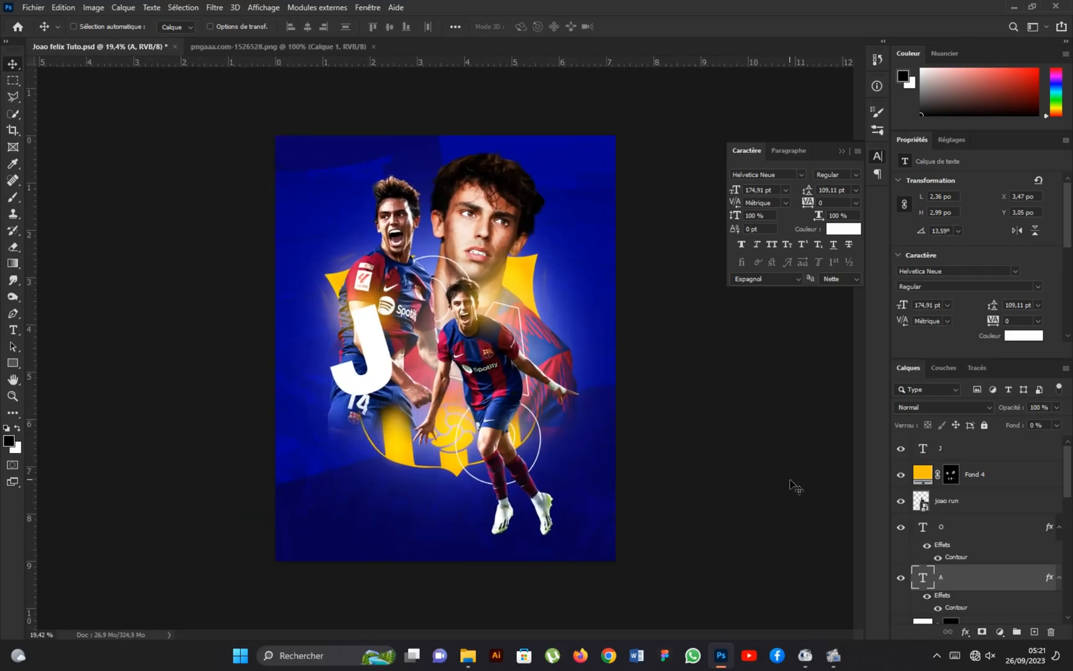
Duplicate the outlined O and A layers together directly above the Joao run layer.
{"action": "left_click", "coordinate": [967, 532], "text": "ctrl"}
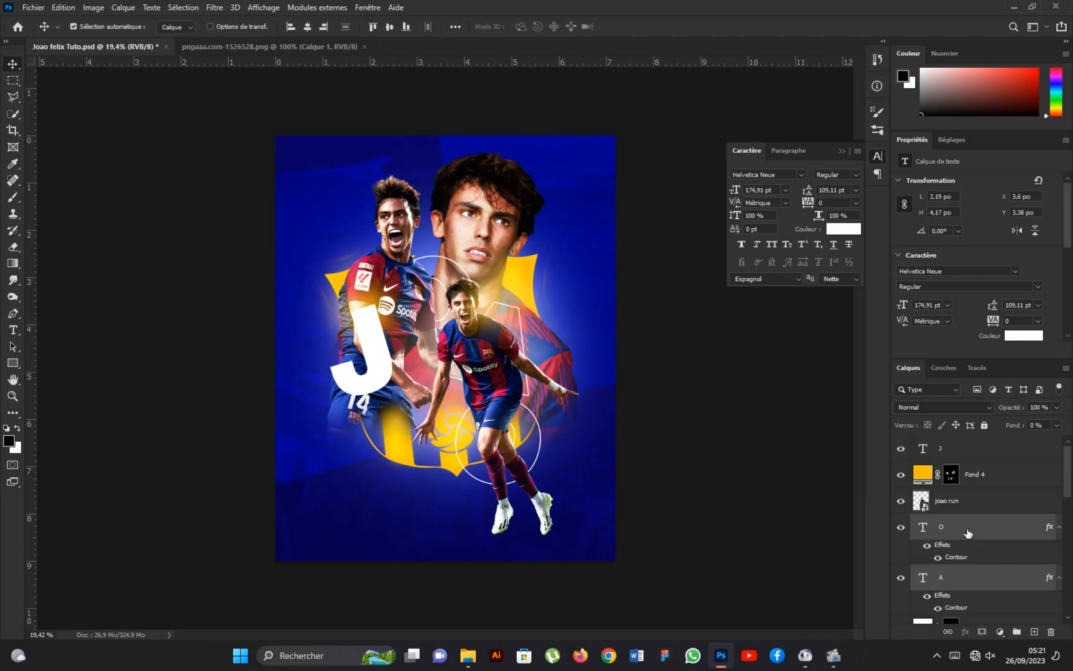
{"action": "left_click_drag", "start_coordinate": [967, 533], "coordinate": [982, 489]}
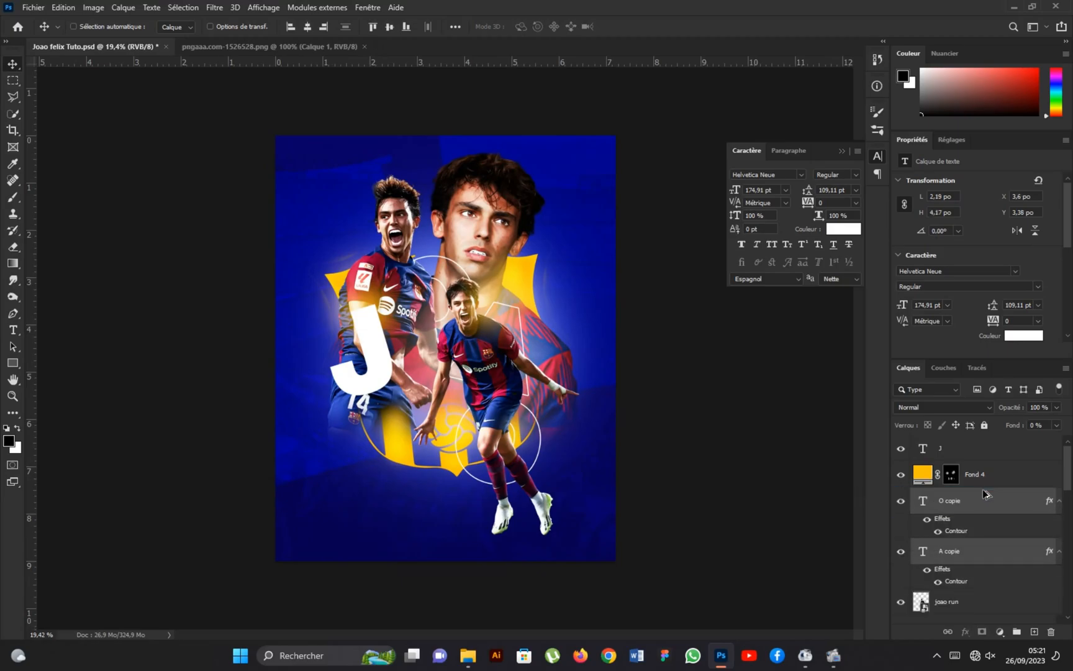
{"action": "scroll", "coordinate": [513, 366], "scroll_direction": "up", "scroll_amount": 1}
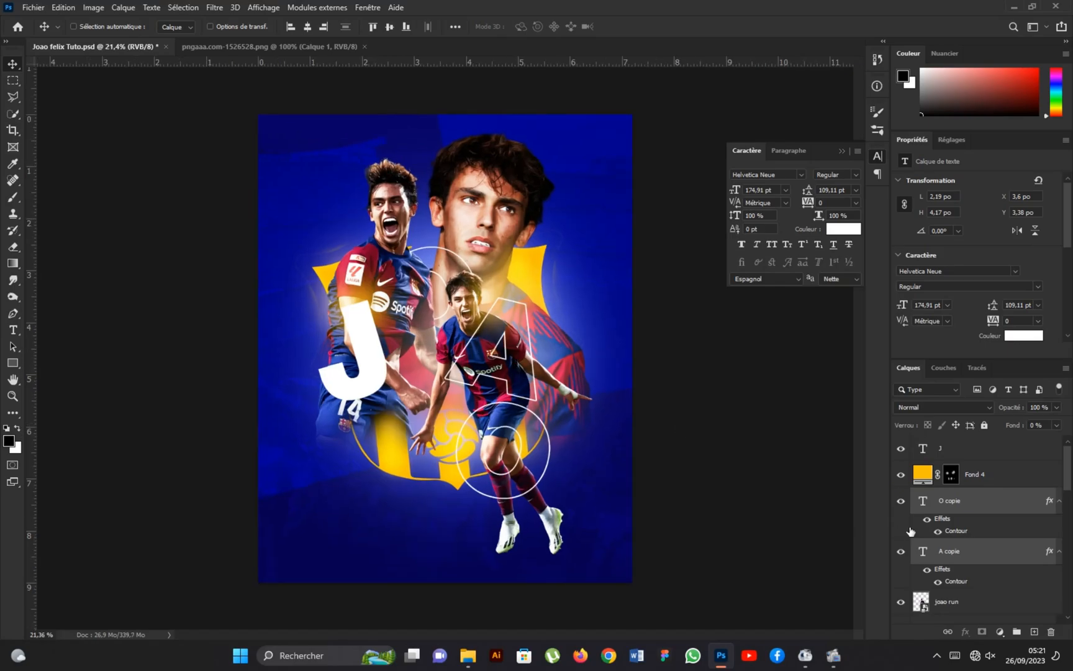
Select both outlined O layers and shift them slightly left and down around the running player's knees.
{"action": "left_click", "coordinate": [991, 508]}
{"action": "scroll", "coordinate": [522, 478], "scroll_direction": "up", "scroll_amount": 9}
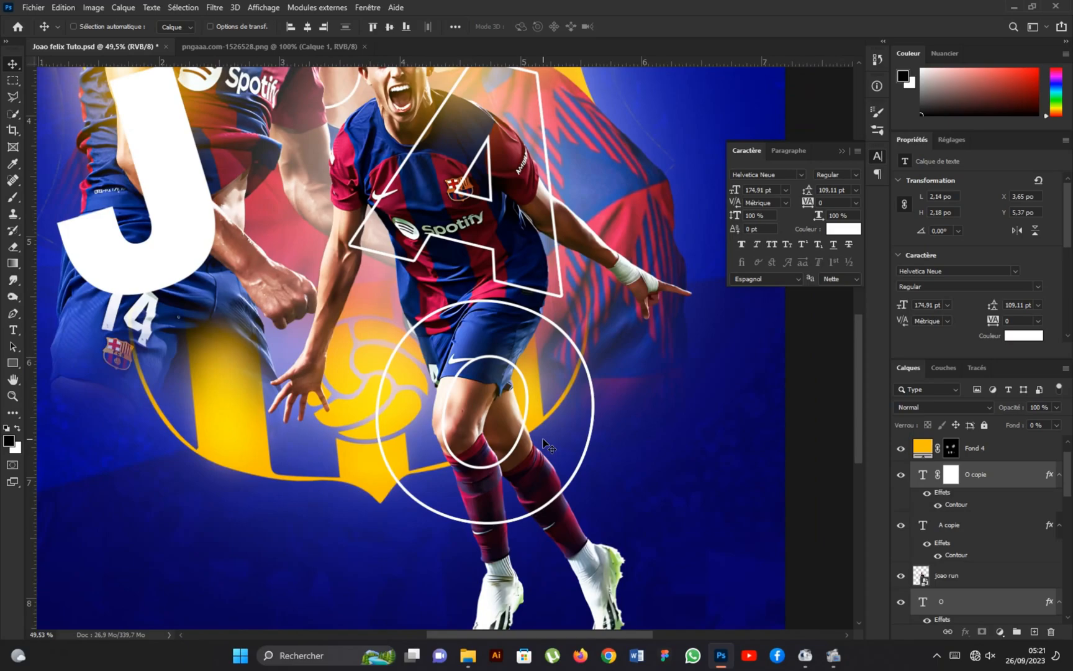
{"action": "left_click_drag", "start_coordinate": [535, 438], "coordinate": [509, 442]}
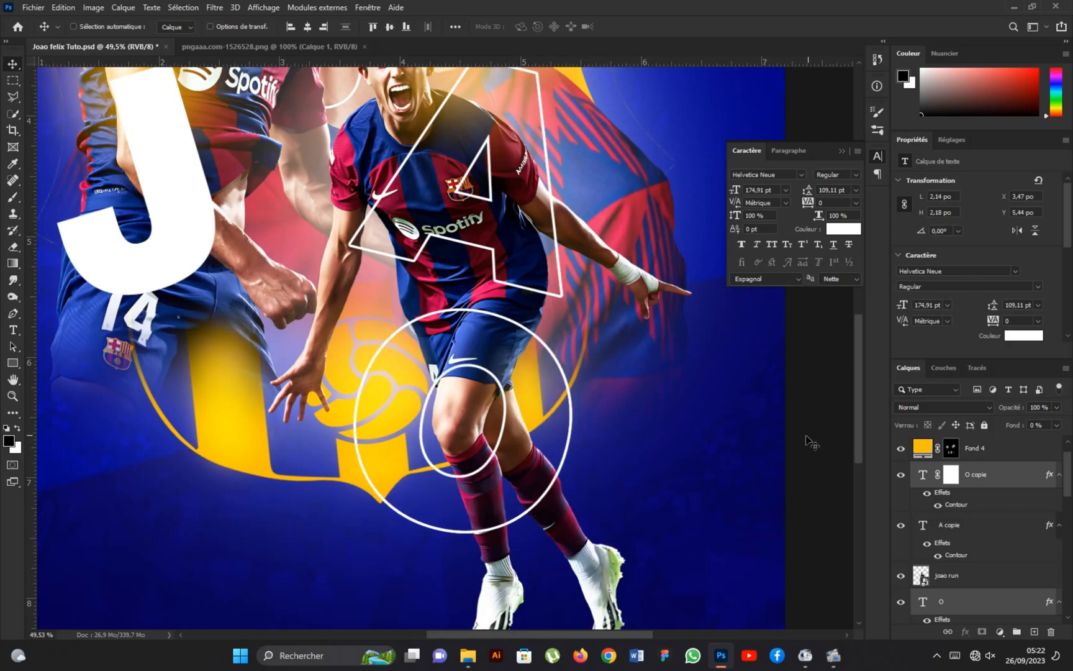
Remove the layer mask from the O copie layer and convert the layer to a smart object.
{"action": "left_click", "coordinate": [953, 478]}
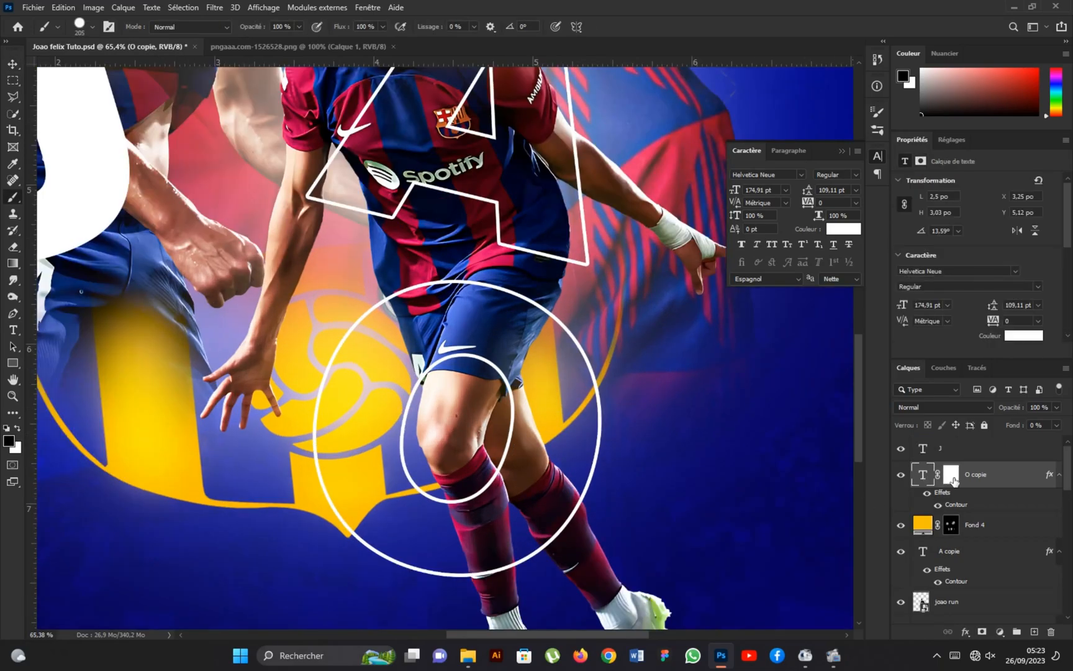
{"action": "left_click", "coordinate": [954, 478]}
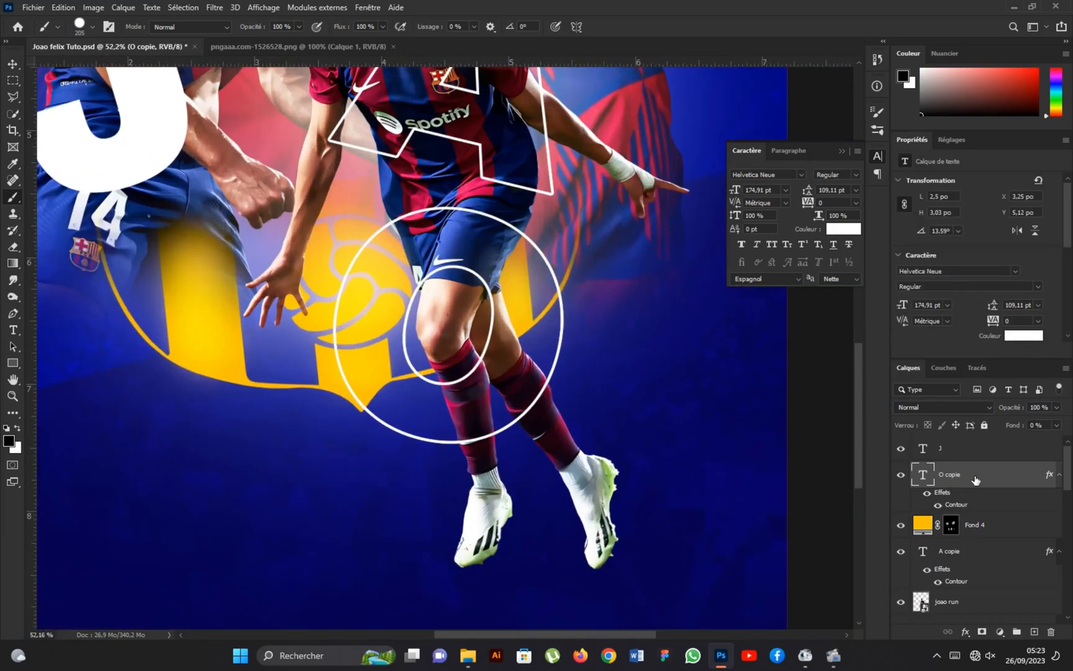
{"action": "right_click", "coordinate": [975, 480]}
{"action": "left_click", "coordinate": [801, 229]}
{"action": "scroll", "coordinate": [460, 260], "scroll_direction": "up", "scroll_amount": 1}
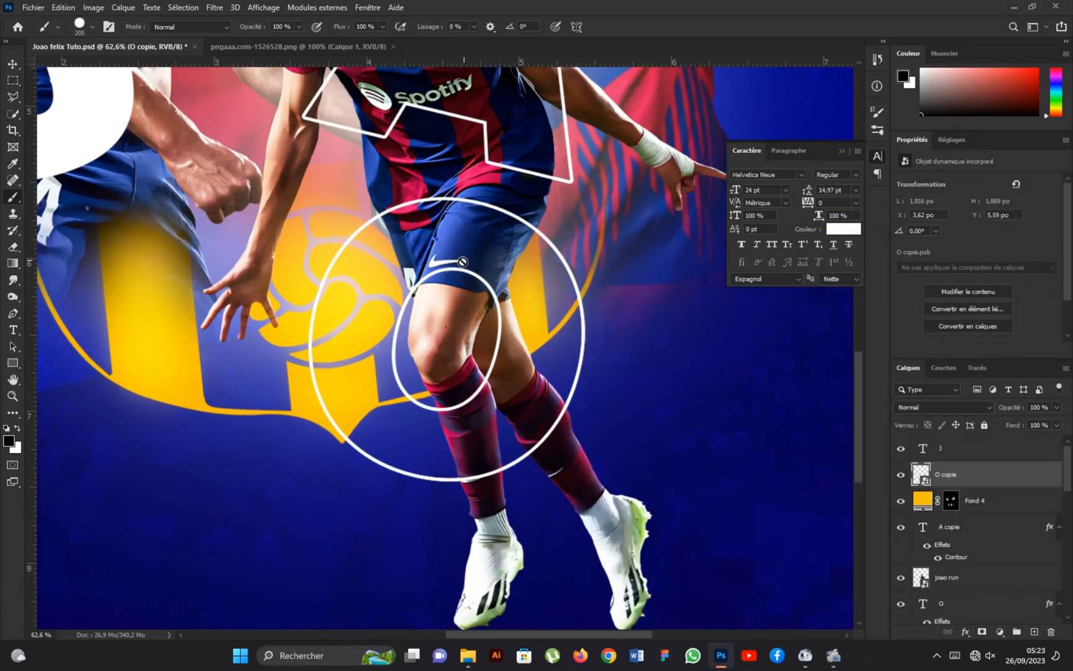
Add a layer mask to O copie and brush out the inner ring where it crosses the front thigh.
{"action": "left_click", "coordinate": [901, 475]}
{"action": "left_click", "coordinate": [901, 475]}
{"action": "left_click", "coordinate": [901, 475]}
{"action": "left_click", "coordinate": [901, 475]}
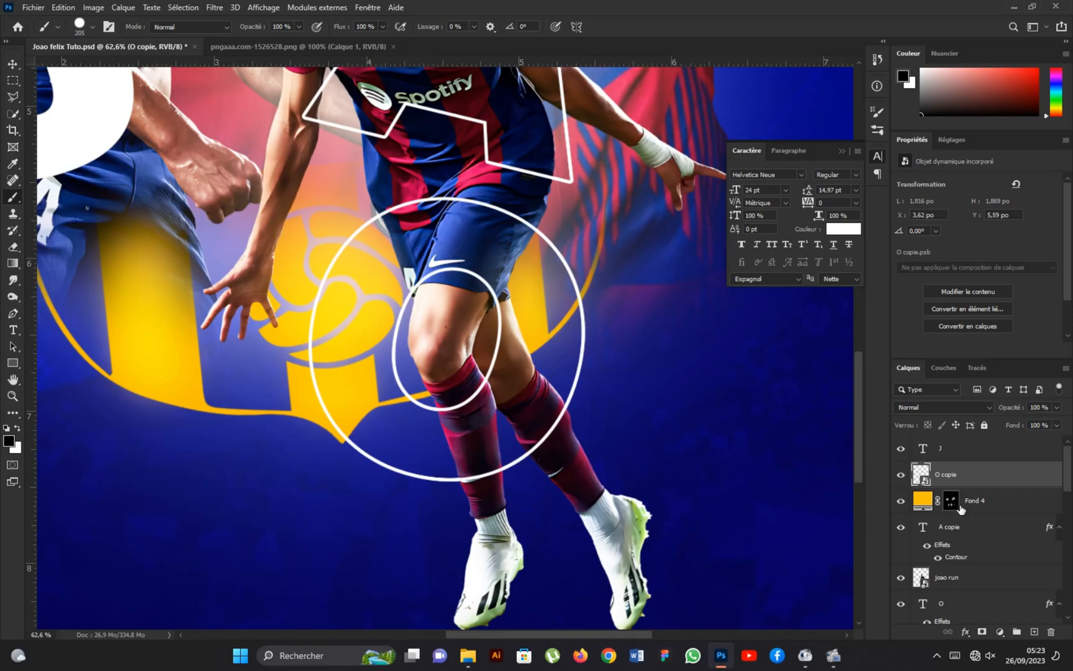
{"action": "left_click", "coordinate": [981, 632]}
{"action": "scroll", "coordinate": [551, 362], "scroll_direction": "up", "scroll_amount": 2}
{"action": "scroll", "coordinate": [460, 278], "scroll_direction": "up", "scroll_amount": 1}
{"action": "mouse_move", "coordinate": [460, 277]}
{"action": "left_mouse_down"}
{"action": "mouse_move", "coordinate": [428, 277]}
{"action": "mouse_move", "coordinate": [448, 259]}
{"action": "left_mouse_up"}
{"action": "left_click", "coordinate": [429, 277]}
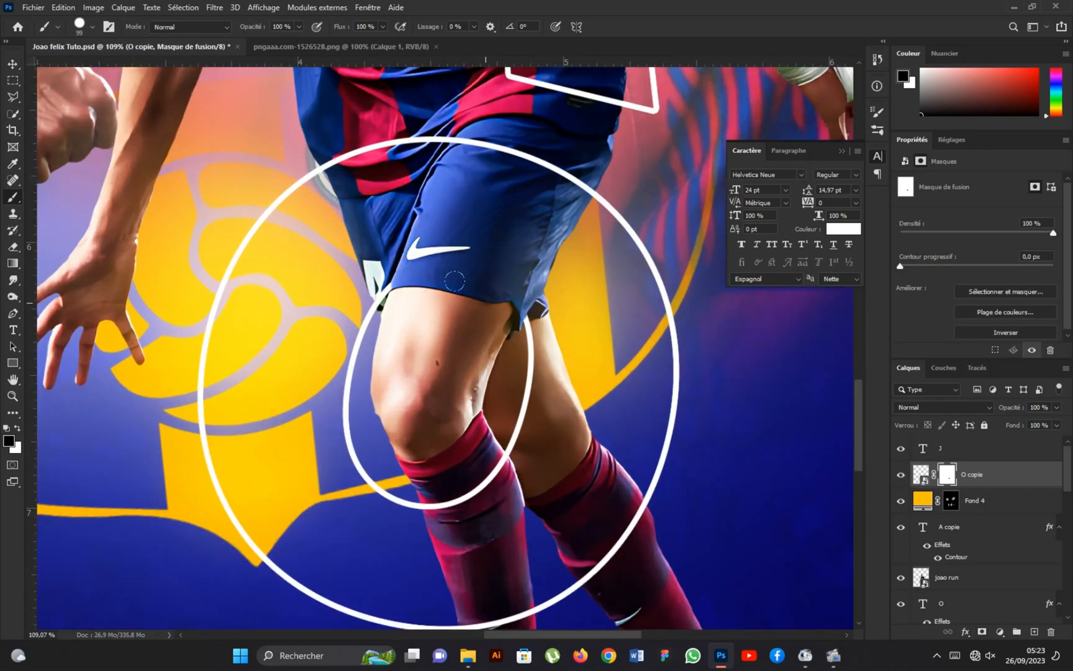
Mask out the inner ring of O copie where it crosses the front leg's sock below the knee.
{"action": "scroll", "coordinate": [452, 336], "scroll_direction": "down", "scroll_amount": 2}
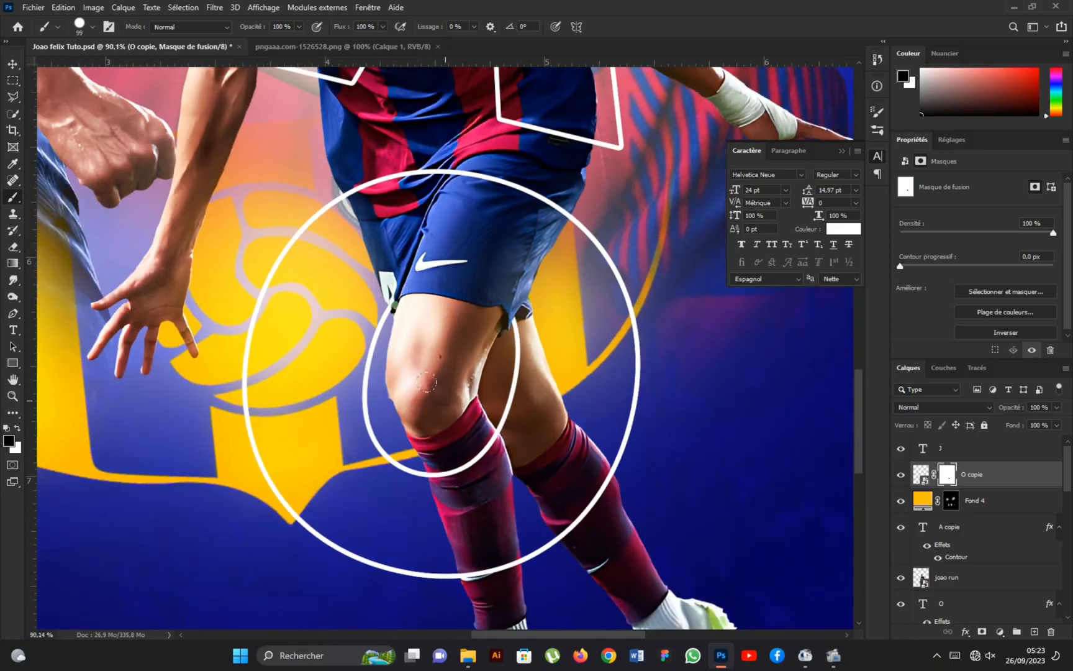
{"action": "scroll", "coordinate": [463, 469], "scroll_direction": "up", "scroll_amount": 3}
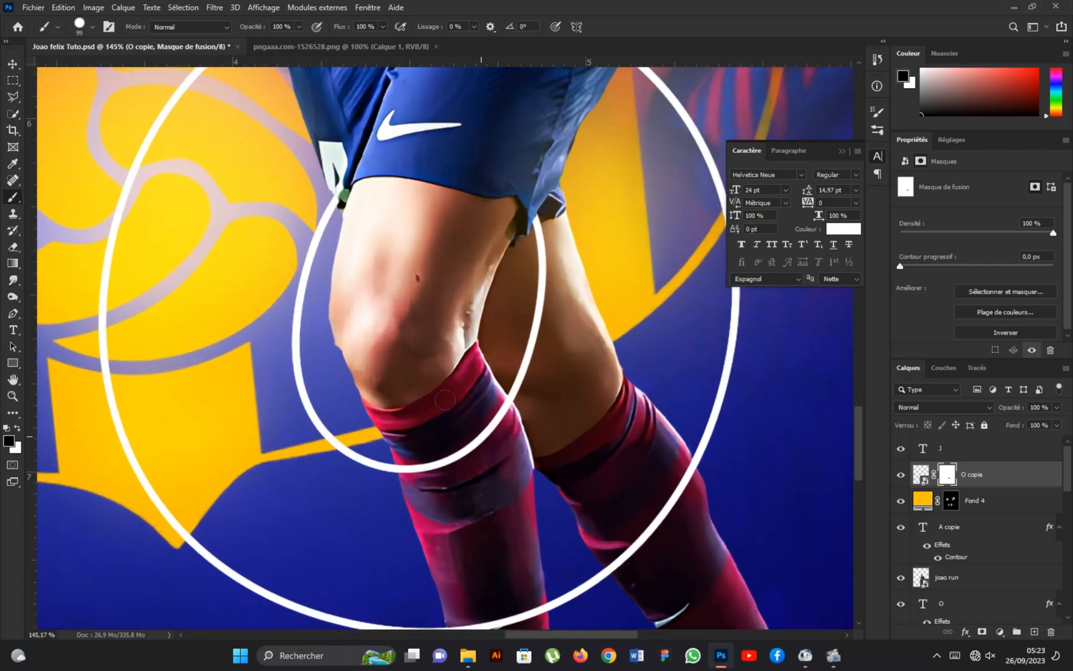
{"action": "mouse_move", "coordinate": [504, 408]}
{"action": "left_mouse_down"}
{"action": "mouse_move", "coordinate": [448, 462]}
{"action": "mouse_move", "coordinate": [404, 466]}
{"action": "left_mouse_up"}
{"action": "scroll", "coordinate": [446, 475], "scroll_direction": "down", "scroll_amount": 10}
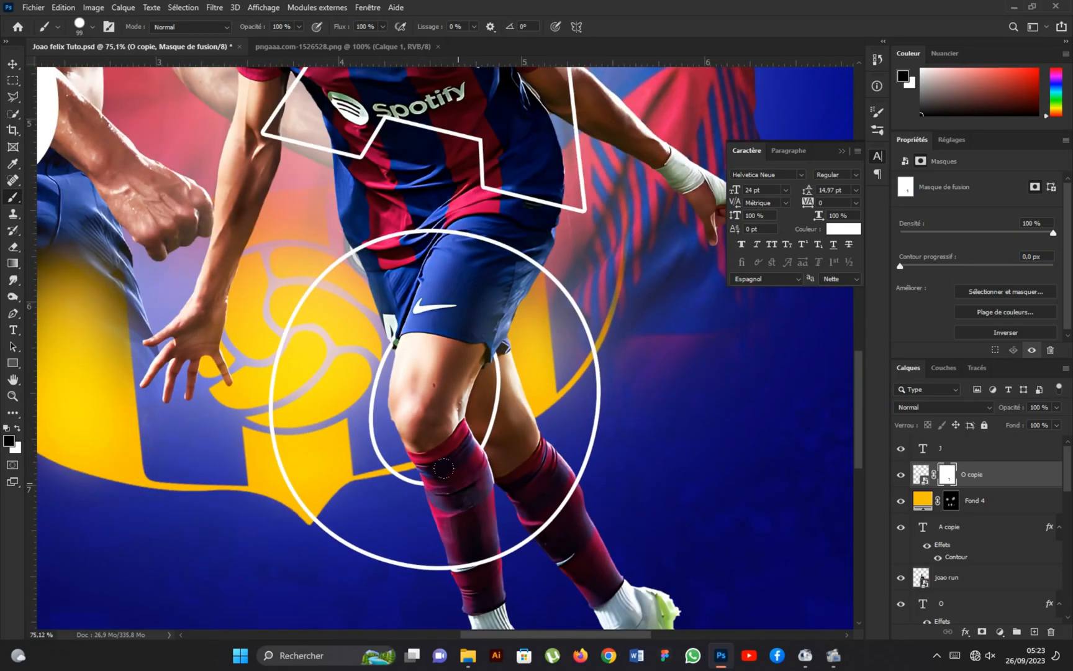
{"action": "scroll", "coordinate": [453, 375], "scroll_direction": "down", "scroll_amount": 1}
{"action": "scroll", "coordinate": [956, 534], "scroll_direction": "down", "scroll_amount": 2}
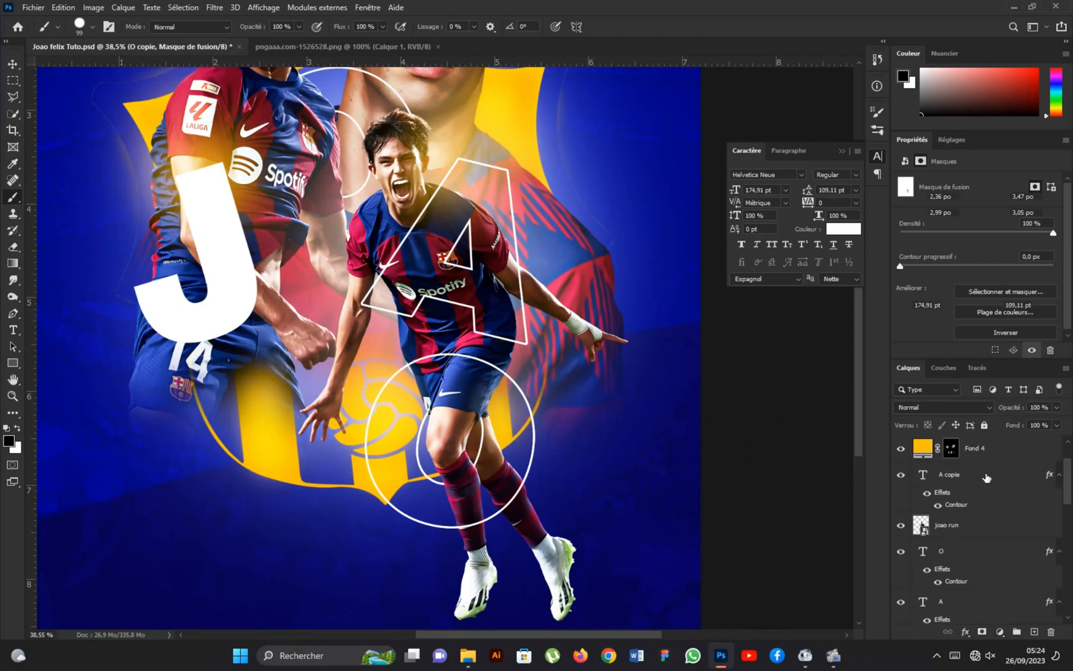
Convert the A copie layer to a smart object and add a layer mask to it.
{"action": "left_click", "coordinate": [977, 476]}
{"action": "right_click", "coordinate": [976, 472]}
{"action": "left_click", "coordinate": [859, 220]}
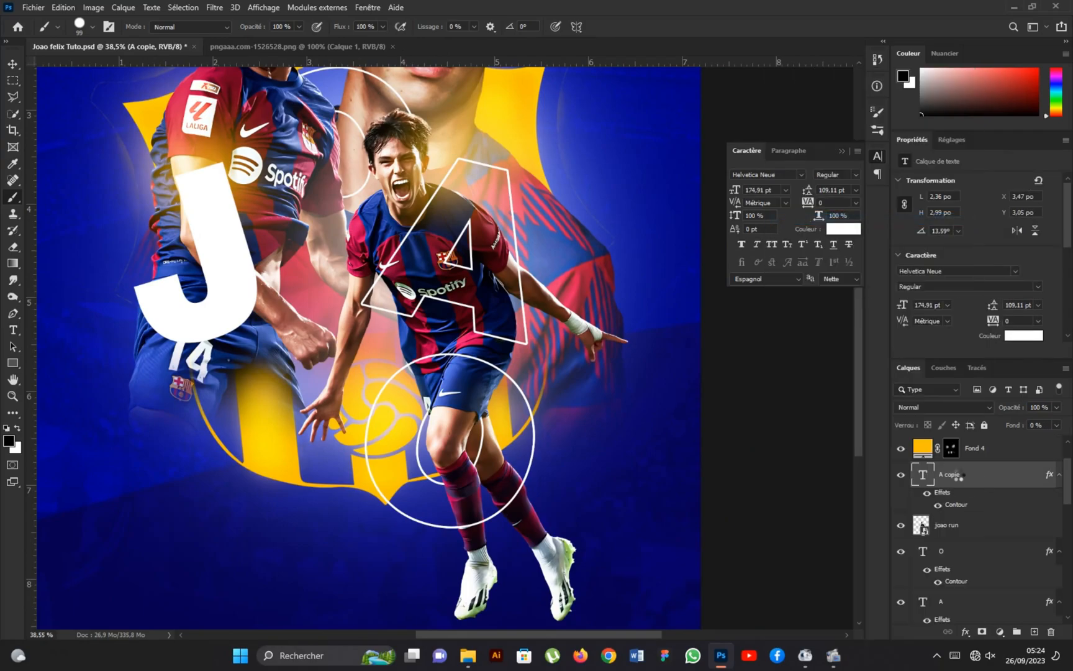
{"action": "left_click", "coordinate": [980, 631]}
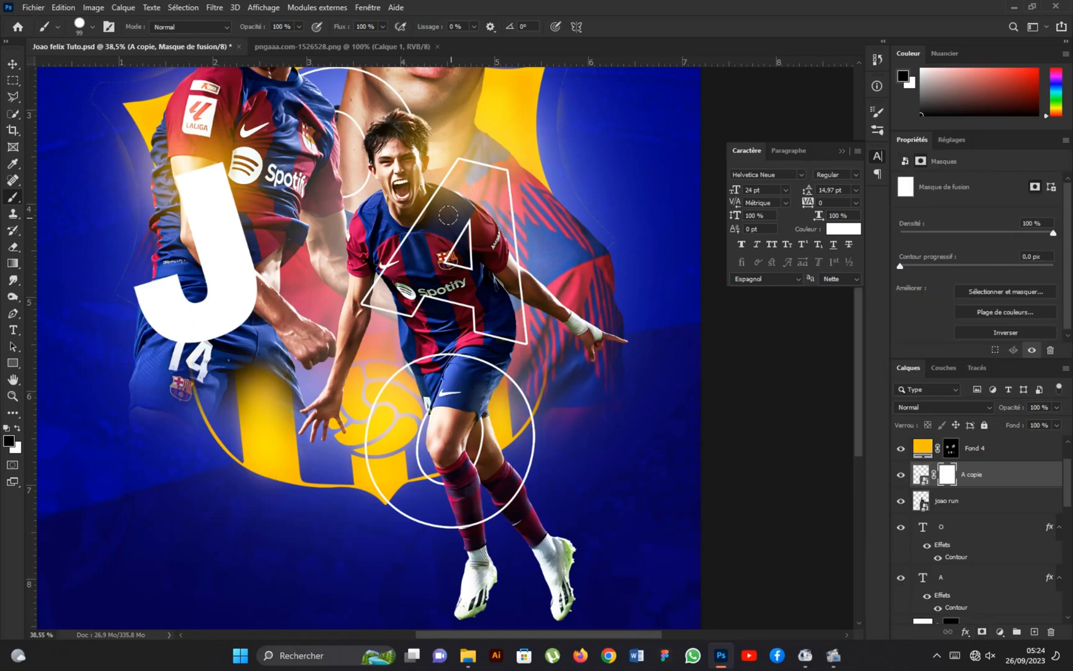
Mask out the A outline's upper diagonal and inner triangle over the running player's chest and shoulder.
{"action": "scroll", "coordinate": [444, 212], "scroll_direction": "up", "scroll_amount": 3}
{"action": "mouse_move", "coordinate": [410, 166]}
{"action": "left_mouse_down"}
{"action": "mouse_move", "coordinate": [409, 186]}
{"action": "mouse_move", "coordinate": [333, 294]}
{"action": "left_mouse_up"}
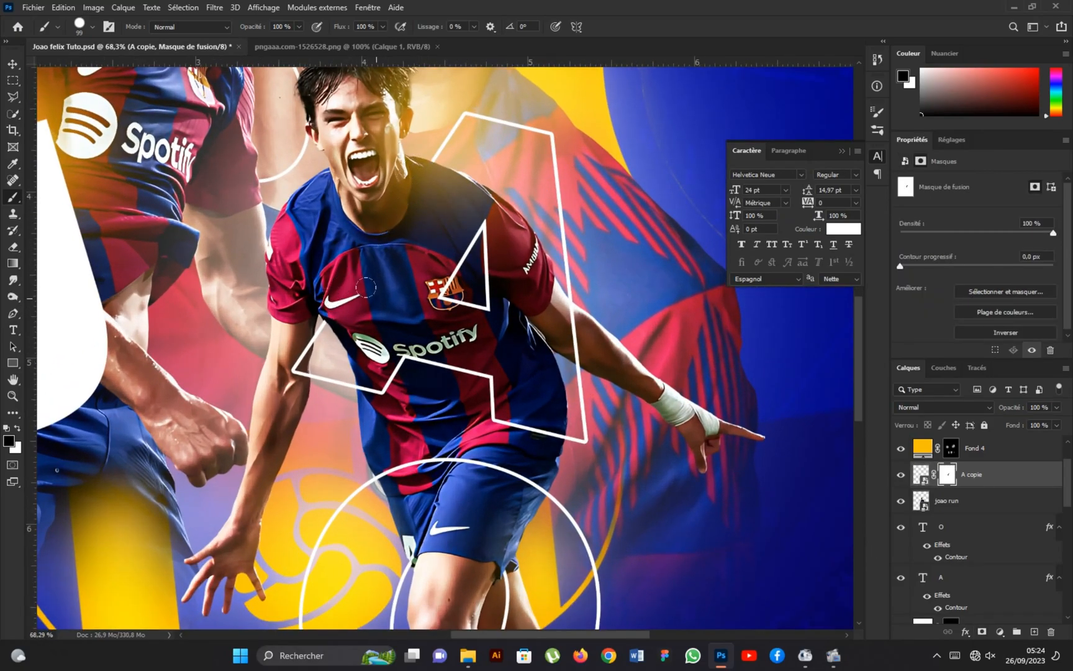
{"action": "mouse_move", "coordinate": [487, 307]}
{"action": "left_mouse_down"}
{"action": "mouse_move", "coordinate": [435, 296]}
{"action": "mouse_move", "coordinate": [471, 283]}
{"action": "left_mouse_up"}
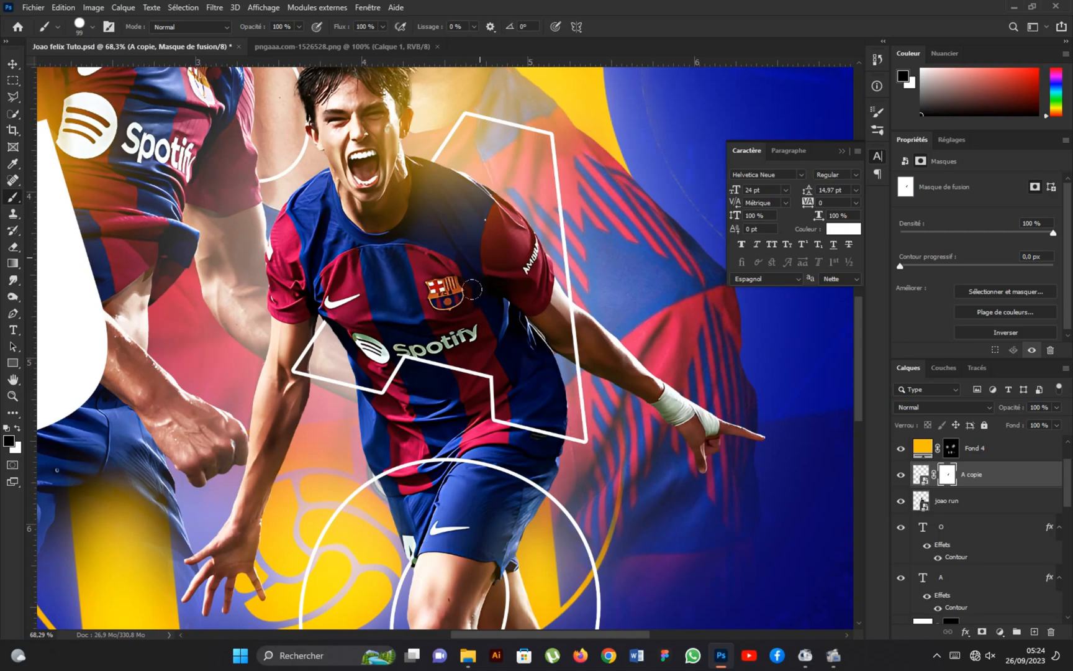
{"action": "scroll", "coordinate": [391, 365], "scroll_direction": "down", "scroll_amount": 5}
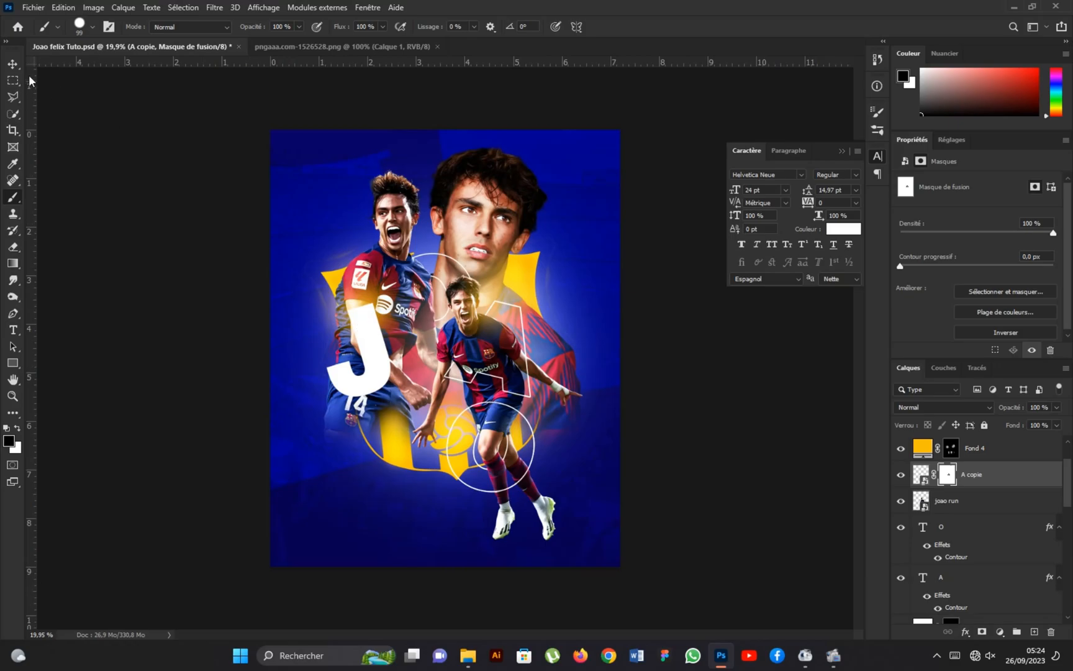
Add a white 24 pt FÉLIX text in all caps above the J layer and place it below the J.
{"action": "left_click", "coordinate": [12, 65]}
{"action": "scroll", "coordinate": [983, 510], "scroll_direction": "up", "scroll_amount": 2}
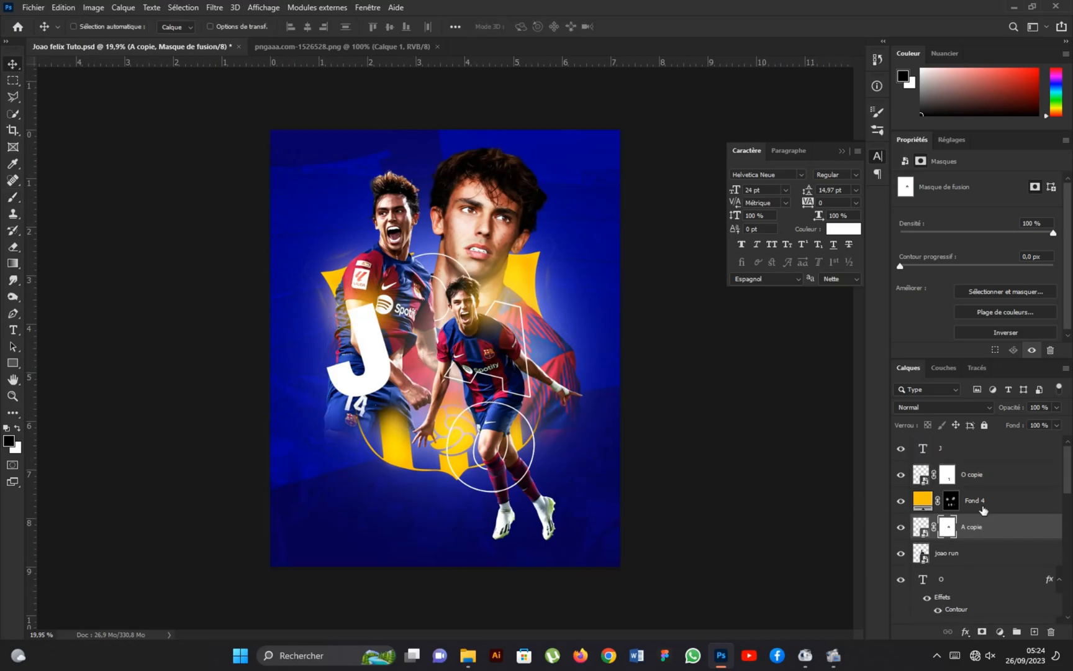
{"action": "left_click", "coordinate": [988, 457]}
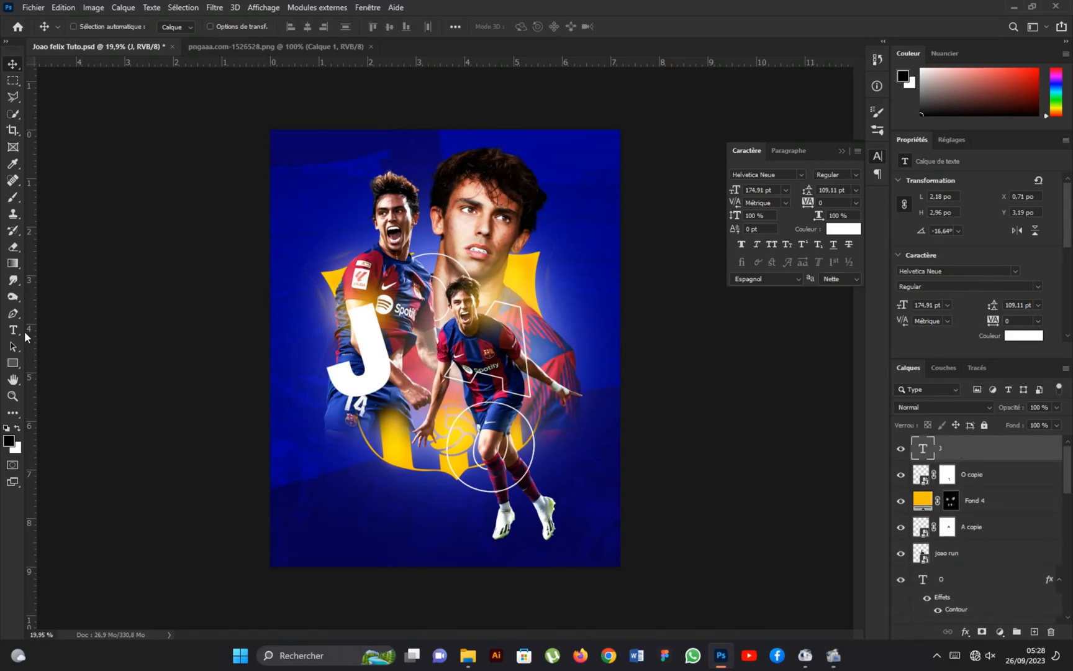
{"action": "key", "text": "t"}
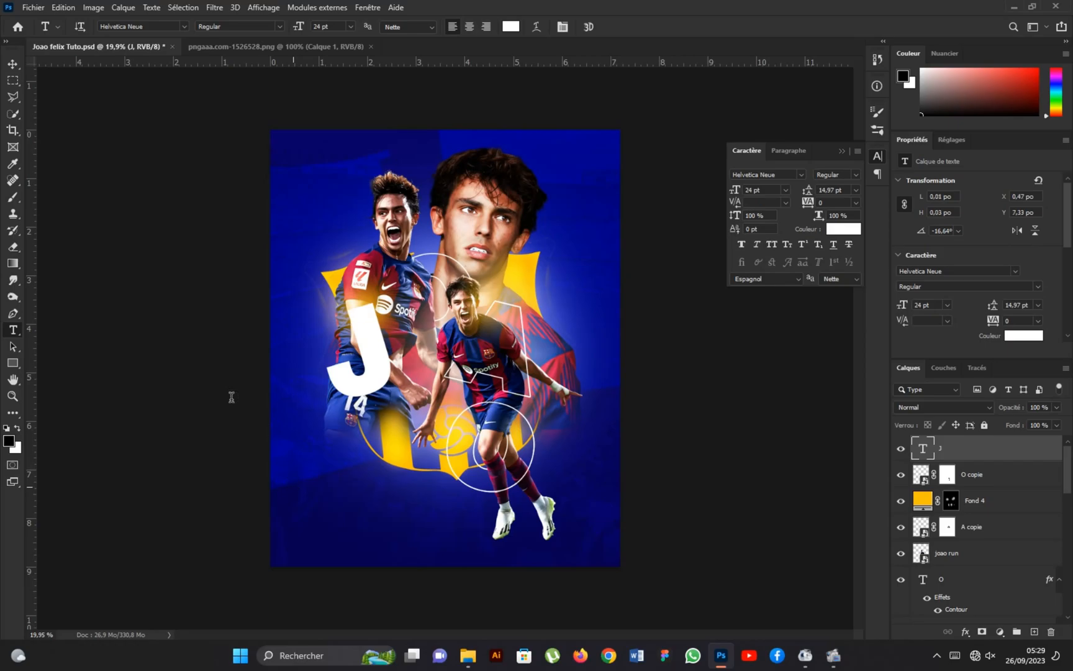
{"action": "left_click", "coordinate": [293, 487]}
{"action": "type", "text": "FéLIX"}
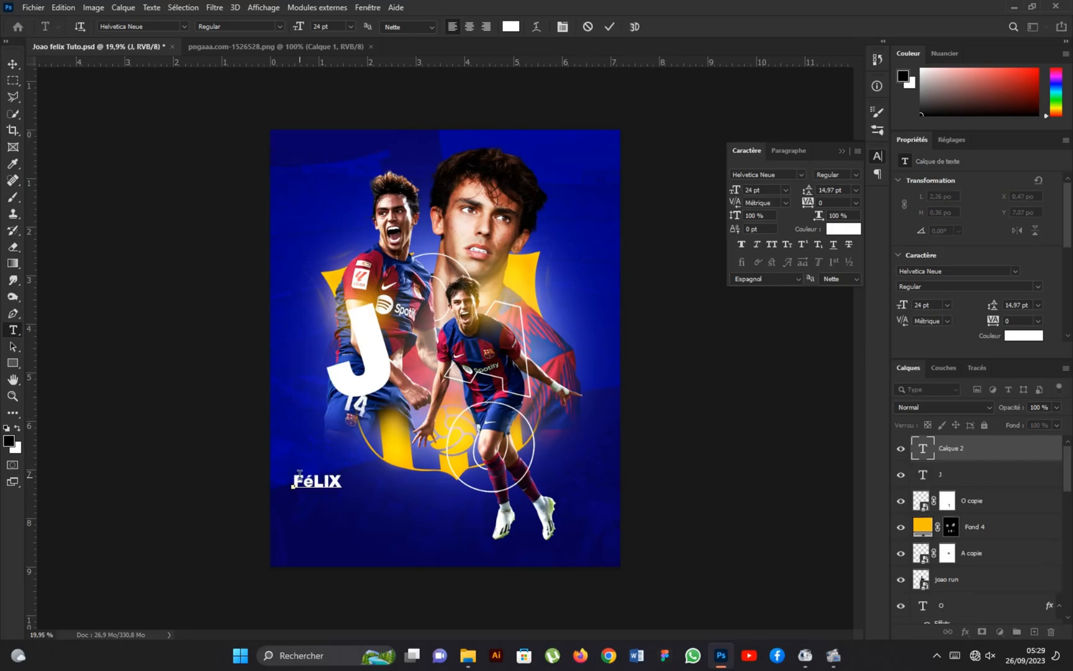
{"action": "left_click_drag", "start_coordinate": [302, 479], "coordinate": [311, 486]}
{"action": "left_click", "coordinate": [772, 244]}
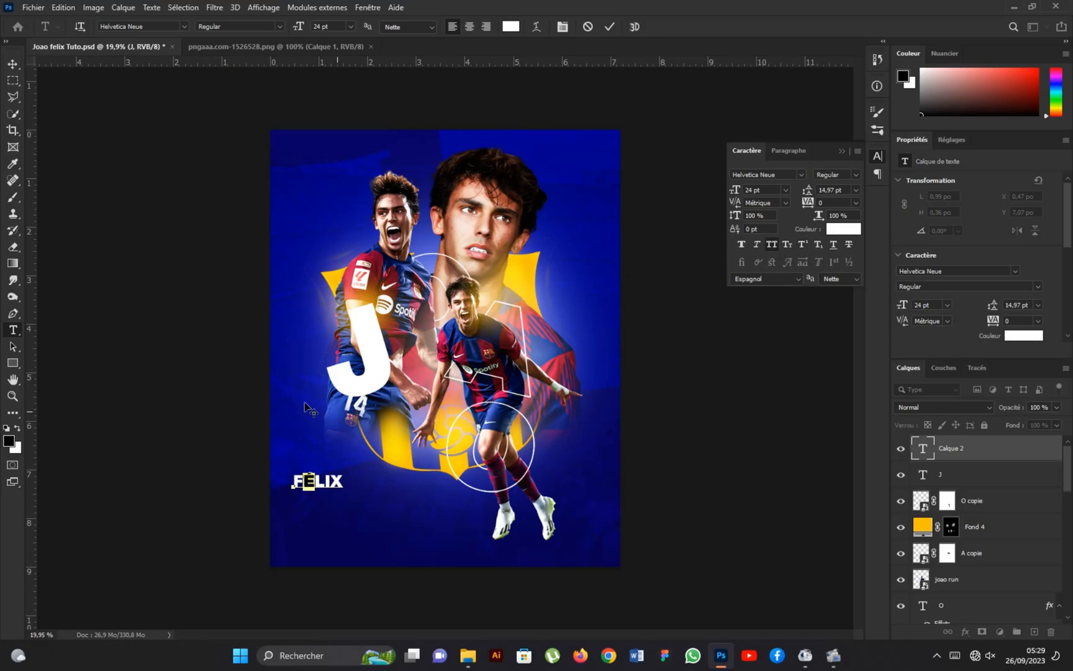
{"action": "left_click", "coordinate": [20, 65]}
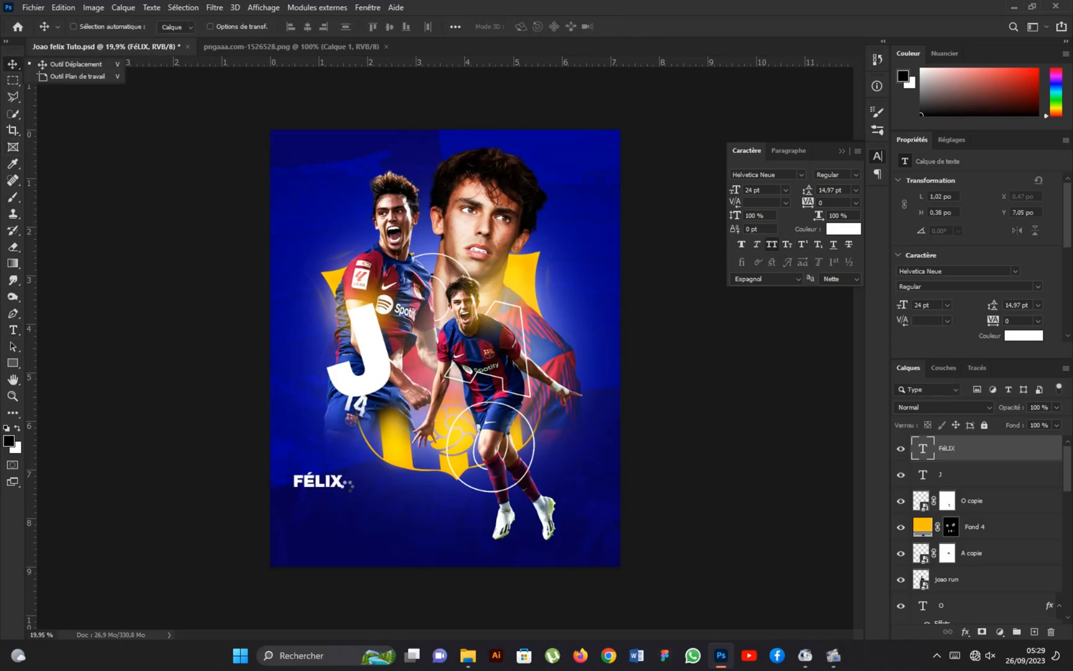
{"action": "left_click_drag", "start_coordinate": [336, 484], "coordinate": [364, 491]}
Place the Scribble_122 image in the poster, shrink it to 2.58% near FÉLIX and flip it.
{"action": "left_click", "coordinate": [32, 8]}
{"action": "left_click", "coordinate": [112, 248]}
{"action": "left_click", "coordinate": [581, 317]}
{"action": "left_click", "coordinate": [654, 498]}
{"action": "mouse_move", "coordinate": [617, 224]}
{"action": "left_mouse_down"}
{"action": "mouse_move", "coordinate": [323, 435]}
{"action": "mouse_move", "coordinate": [259, 415]}
{"action": "mouse_move", "coordinate": [247, 438]}
{"action": "left_mouse_up"}
{"action": "right_click", "coordinate": [296, 470]}
{"action": "left_click", "coordinate": [336, 444]}
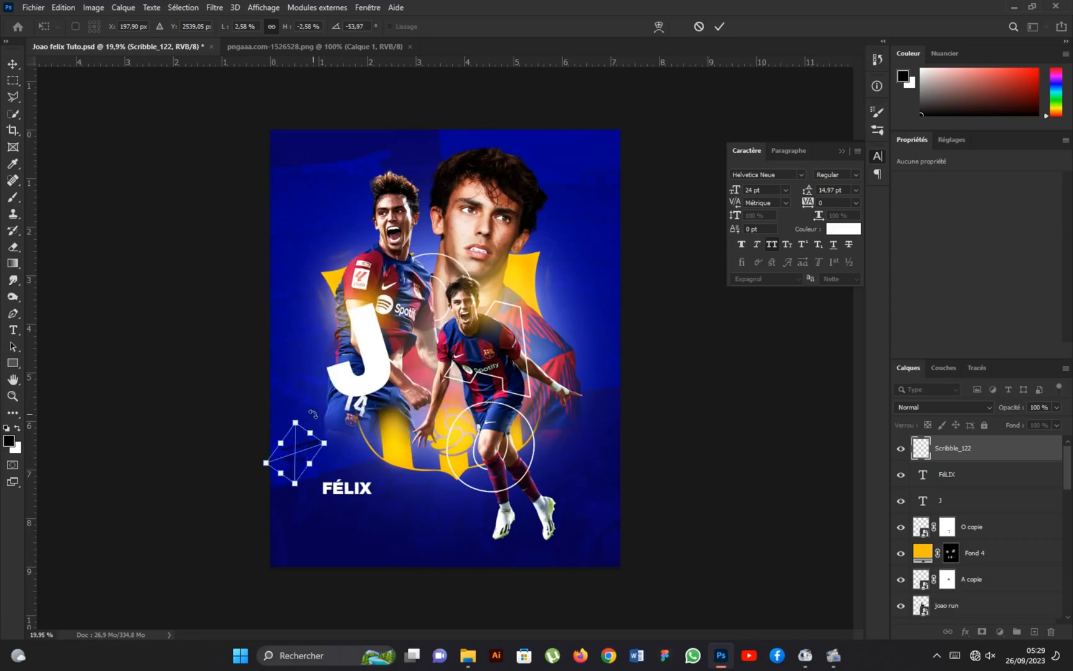
Scale the scribble to 1.13%, rotate it to -40.80° and position it beneath the end of FÉLIX.
{"action": "mouse_move", "coordinate": [313, 414]}
{"action": "left_mouse_down"}
{"action": "mouse_move", "coordinate": [304, 443]}
{"action": "mouse_move", "coordinate": [353, 506]}
{"action": "mouse_move", "coordinate": [366, 473]}
{"action": "left_mouse_up"}
{"action": "scroll", "coordinate": [358, 497], "scroll_direction": "up", "scroll_amount": 6}
{"action": "left_click_drag", "start_coordinate": [356, 525], "coordinate": [414, 470]}
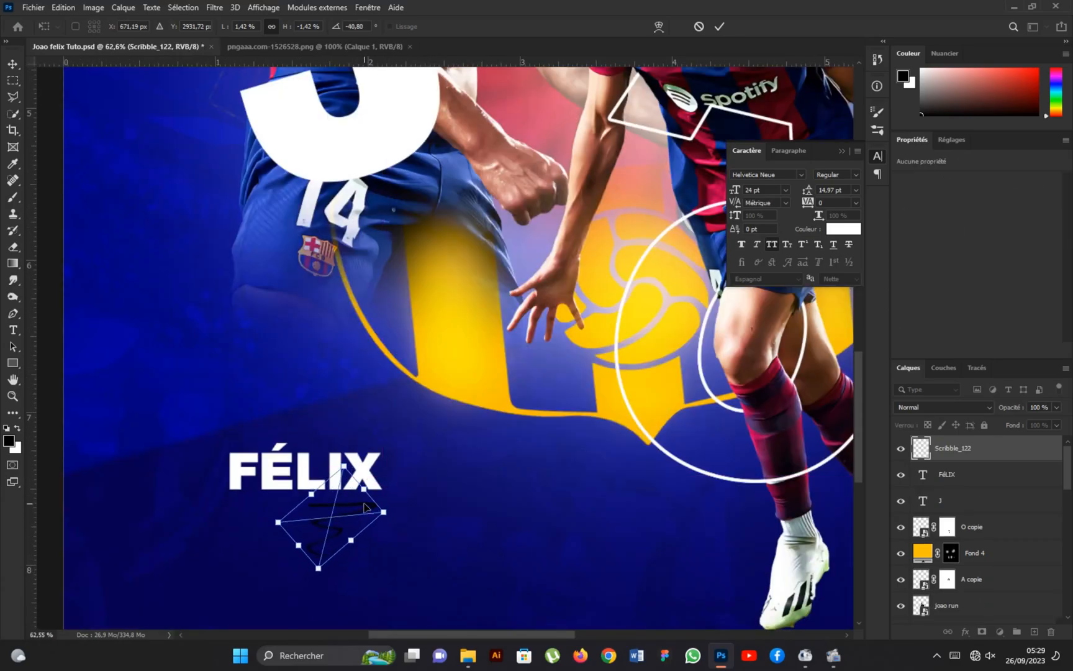
{"action": "left_click_drag", "start_coordinate": [364, 508], "coordinate": [365, 502]}
{"action": "left_click_drag", "start_coordinate": [279, 517], "coordinate": [300, 513]}
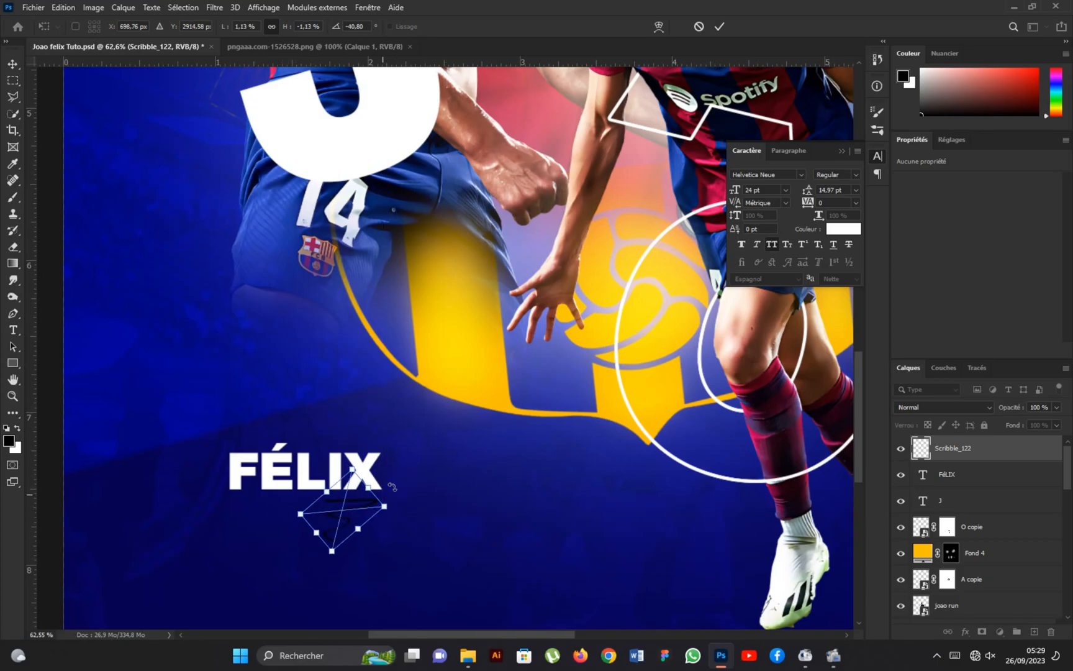
{"action": "left_click", "coordinate": [719, 26]}
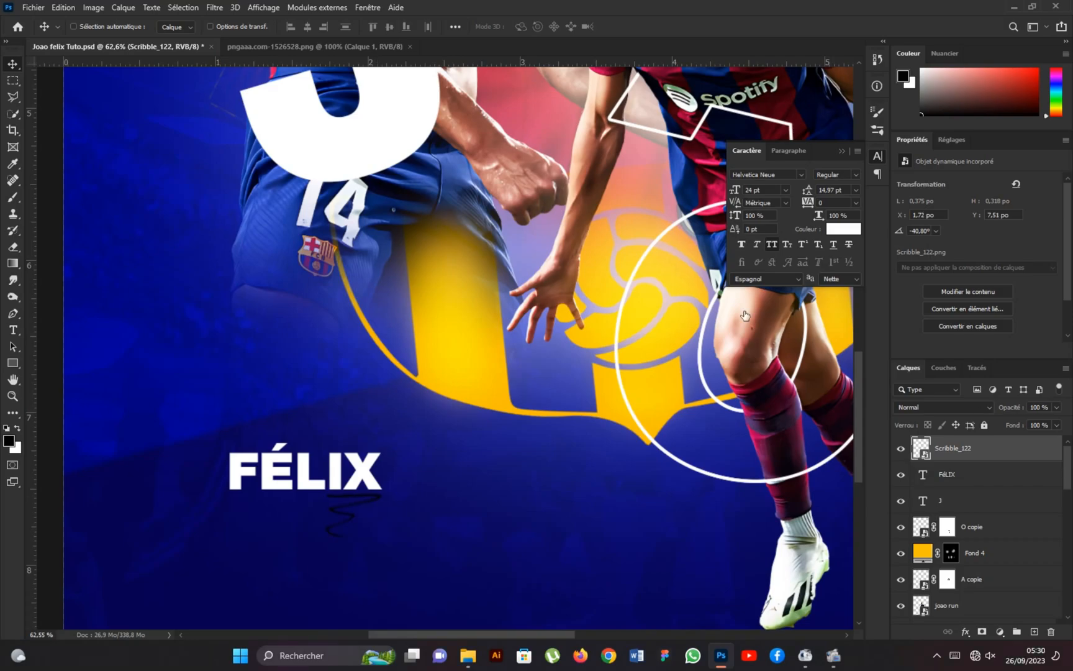
Apply a white color overlay to the Scribble_122 layer.
{"action": "left_click", "coordinate": [596, 360]}
{"action": "left_click", "coordinate": [822, 239]}
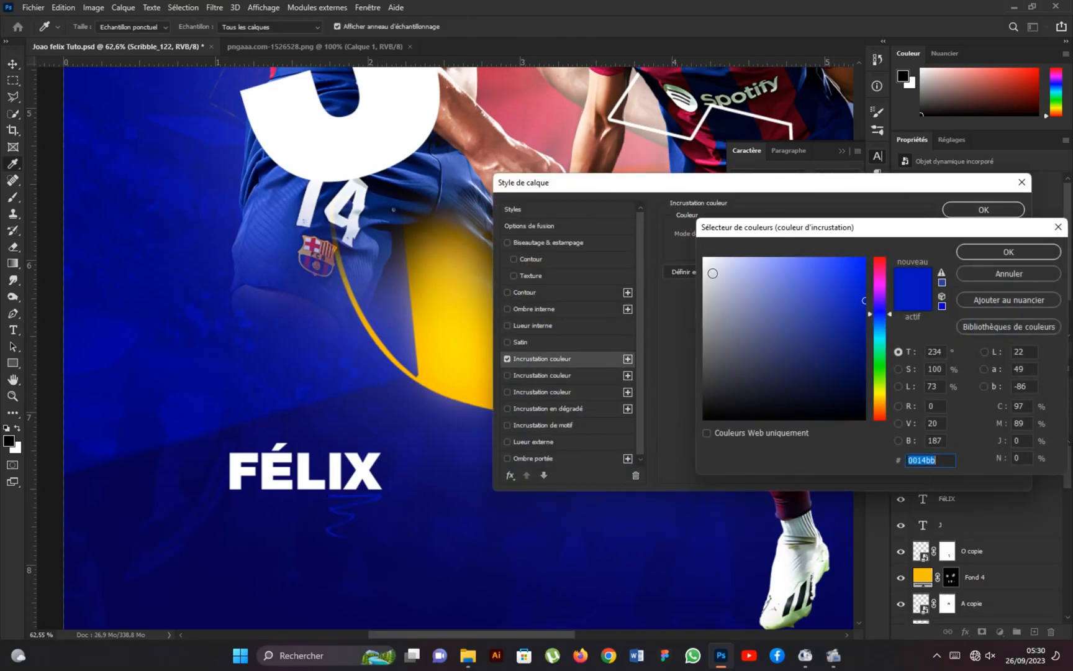
{"action": "left_click_drag", "start_coordinate": [711, 273], "coordinate": [701, 256]}
{"action": "left_click", "coordinate": [997, 251]}
{"action": "left_click", "coordinate": [983, 215]}
{"action": "scroll", "coordinate": [348, 481], "scroll_direction": "down", "scroll_amount": 5}
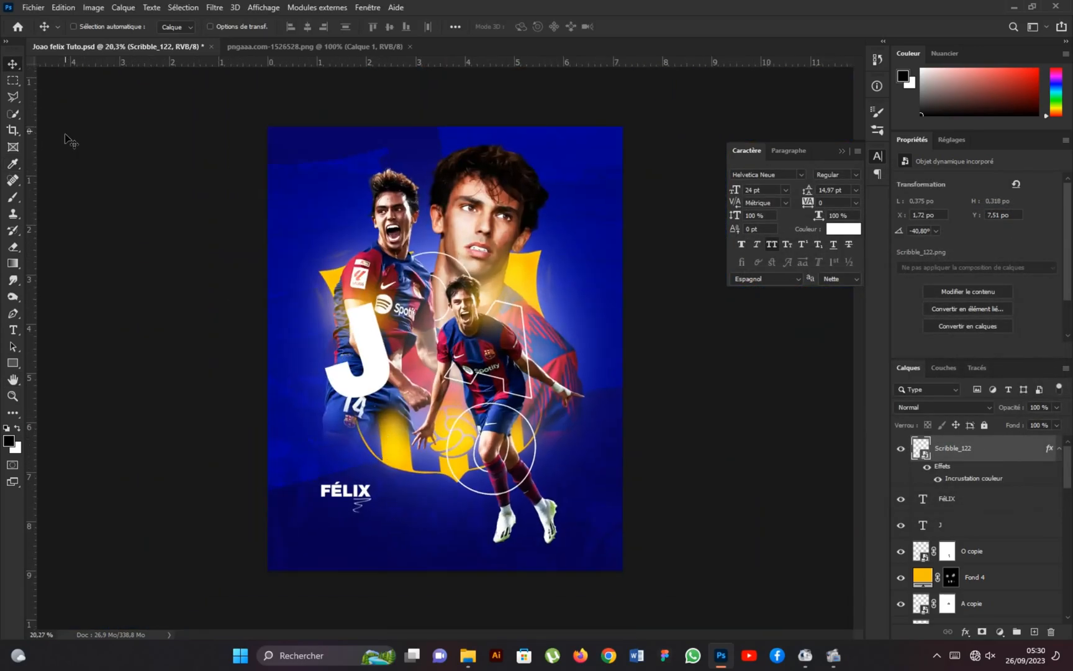
Place the Arrow_046 image at 0.81% scale, rotated to -102.99°, and position it above FÉLIX.
{"action": "left_click", "coordinate": [32, 7]}
{"action": "left_click", "coordinate": [93, 211]}
{"action": "left_click", "coordinate": [515, 223]}
{"action": "left_click", "coordinate": [655, 498]}
{"action": "left_click_drag", "start_coordinate": [622, 197], "coordinate": [294, 482]}
{"action": "key", "text": "Return"}
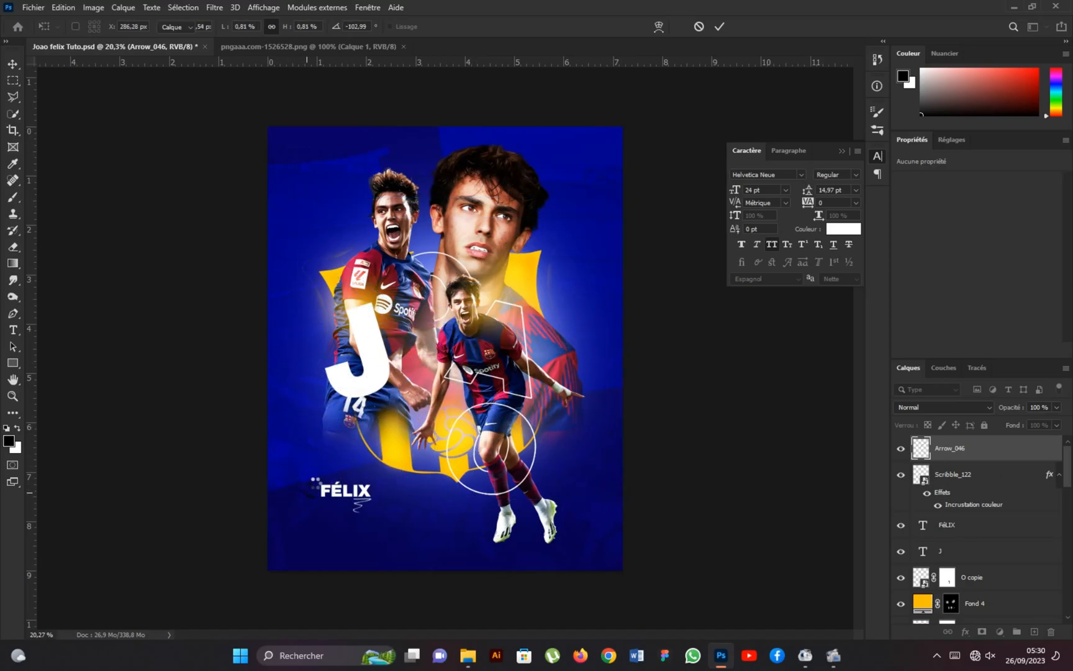
{"action": "scroll", "coordinate": [334, 474], "scroll_direction": "up", "scroll_amount": 4}
{"action": "left_click_drag", "start_coordinate": [301, 509], "coordinate": [311, 501]}
Apply a ffba00 color overlay to the arrow and move it slightly right above FÉLIX.
{"action": "double_click", "coordinate": [1048, 455]}
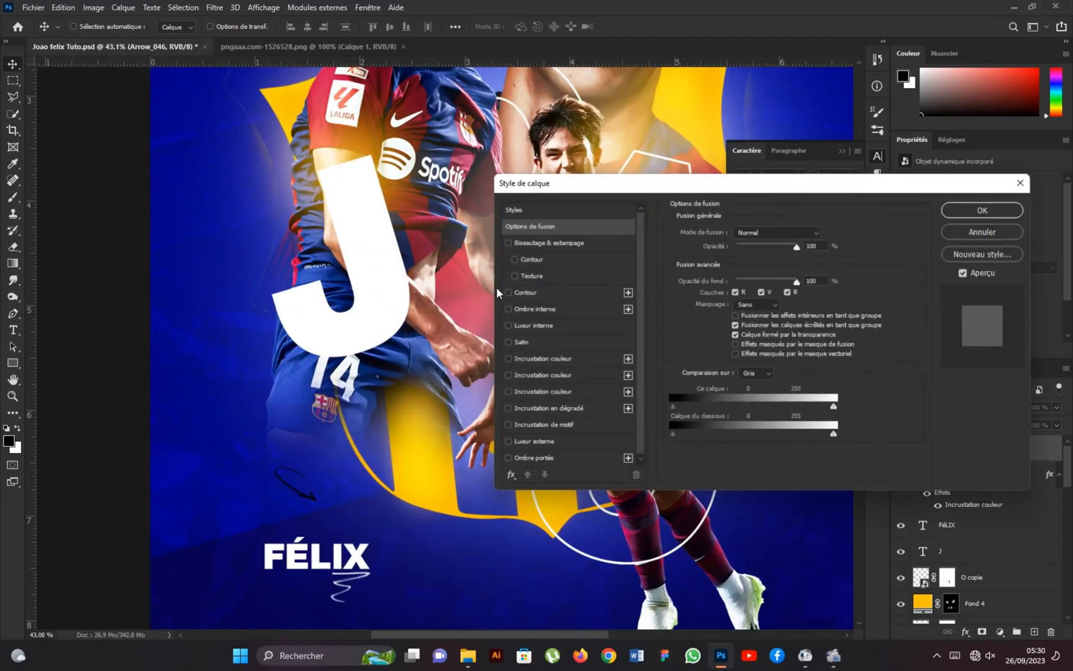
{"action": "left_click", "coordinate": [590, 358]}
{"action": "left_click", "coordinate": [831, 238]}
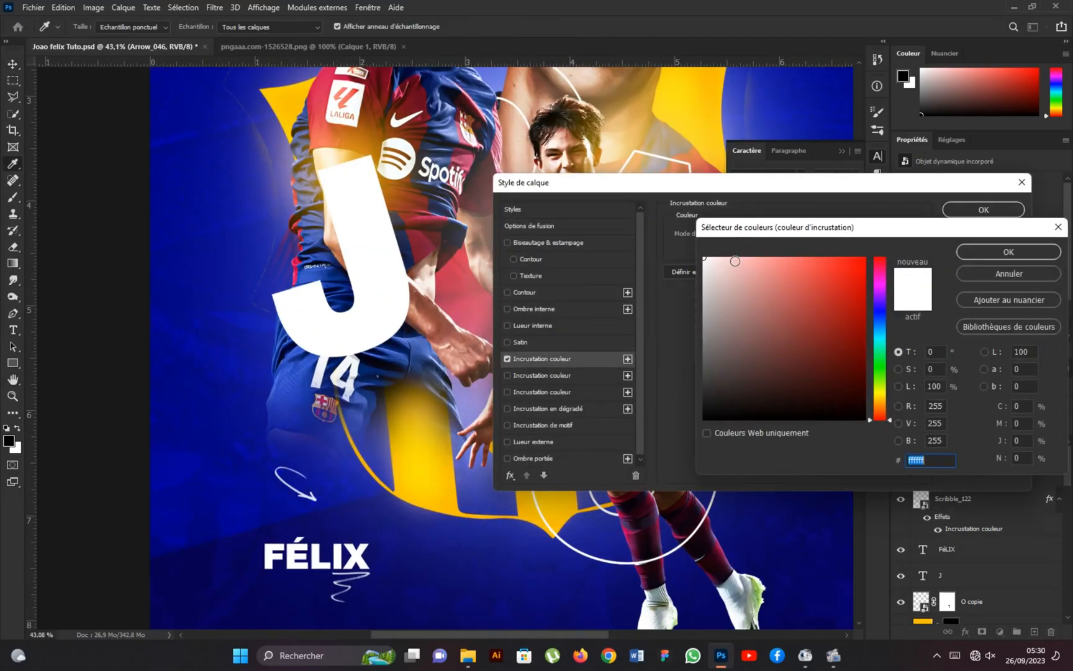
{"action": "left_click", "coordinate": [882, 402]}
{"action": "left_click_drag", "start_coordinate": [861, 262], "coordinate": [874, 239]}
{"action": "left_click", "coordinate": [883, 400]}
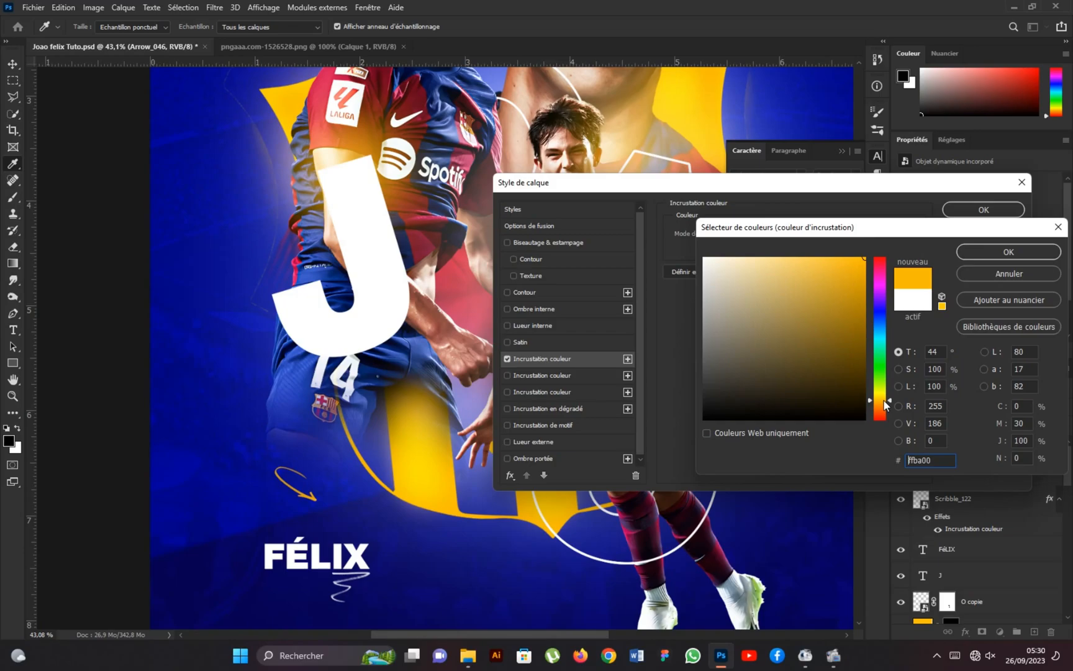
{"action": "left_click", "coordinate": [999, 252]}
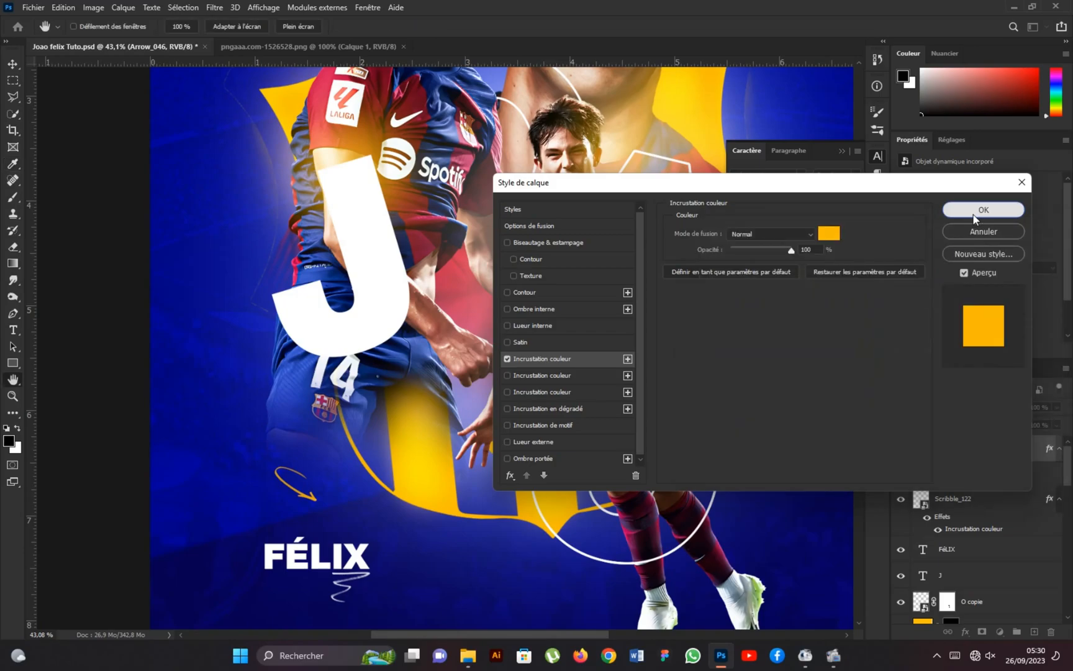
{"action": "left_click", "coordinate": [984, 209]}
{"action": "left_click_drag", "start_coordinate": [308, 494], "coordinate": [335, 493]}
Draw a narrow vertical rectangle about 0.06 by 0.23 inches in the blue area beside the player's shorts.
{"action": "scroll", "coordinate": [306, 520], "scroll_direction": "up", "scroll_amount": 3}
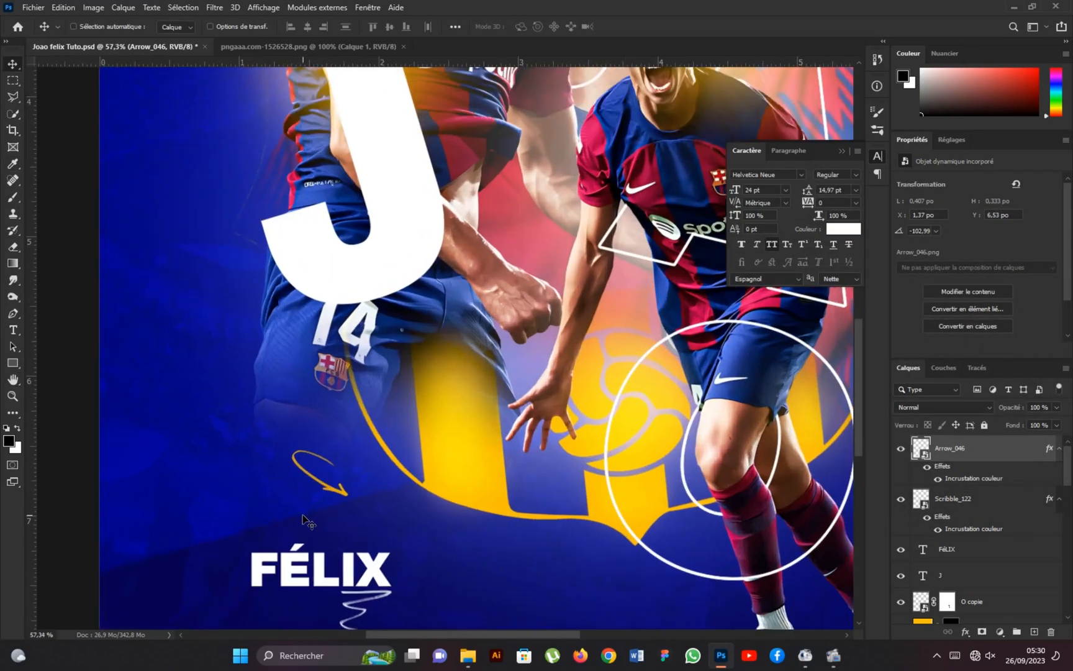
{"action": "left_click", "coordinate": [9, 365]}
{"action": "right_click", "coordinate": [12, 364]}
{"action": "left_click", "coordinate": [35, 367]}
{"action": "left_click_drag", "start_coordinate": [157, 358], "coordinate": [171, 398]}
{"action": "key", "text": "v"}
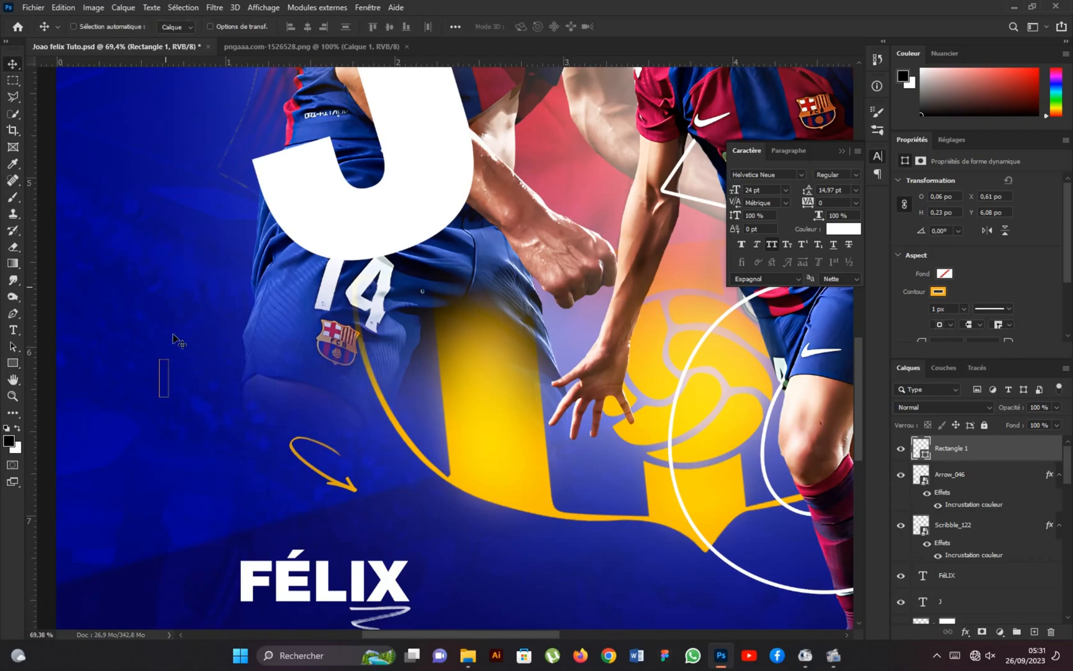
Remove the rectangle's outline and fill it with orange-yellow.
{"action": "scroll", "coordinate": [150, 391], "scroll_direction": "up", "scroll_amount": 2}
{"action": "left_click", "coordinate": [938, 292]}
{"action": "left_click", "coordinate": [904, 318]}
{"action": "left_click", "coordinate": [944, 273]}
{"action": "left_click", "coordinate": [895, 342]}
{"action": "left_click", "coordinate": [964, 262]}
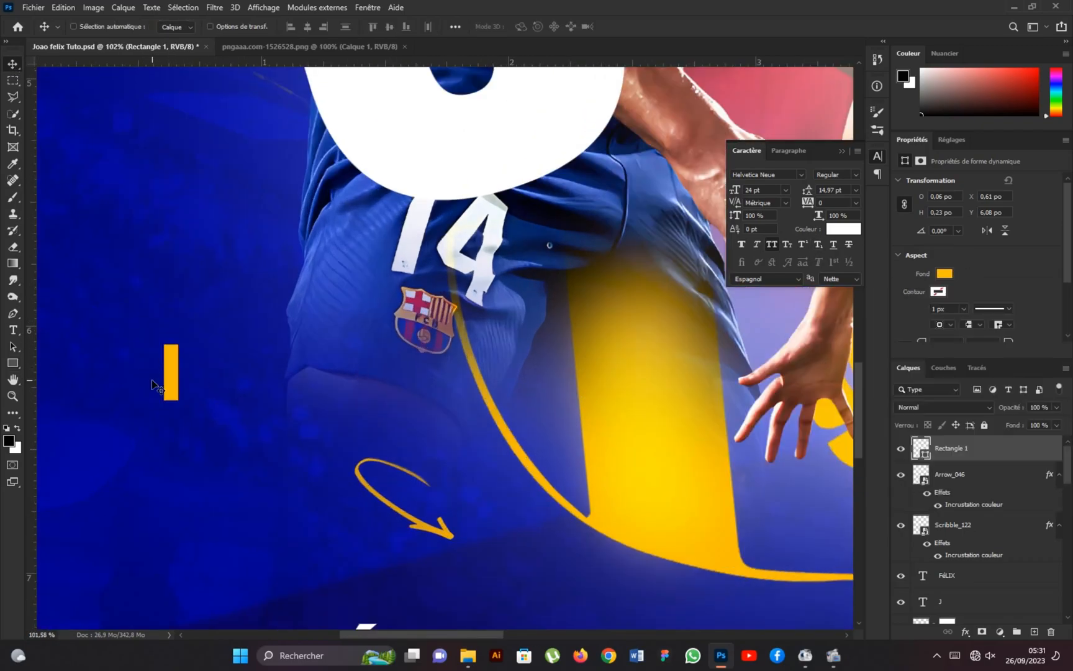
Duplicate the orange-yellow rectangle and rotate the copy 90° over the original to form a plus sign.
{"action": "scroll", "coordinate": [153, 382], "scroll_direction": "up", "scroll_amount": 2}
{"action": "key", "text": "ctrl+j"}
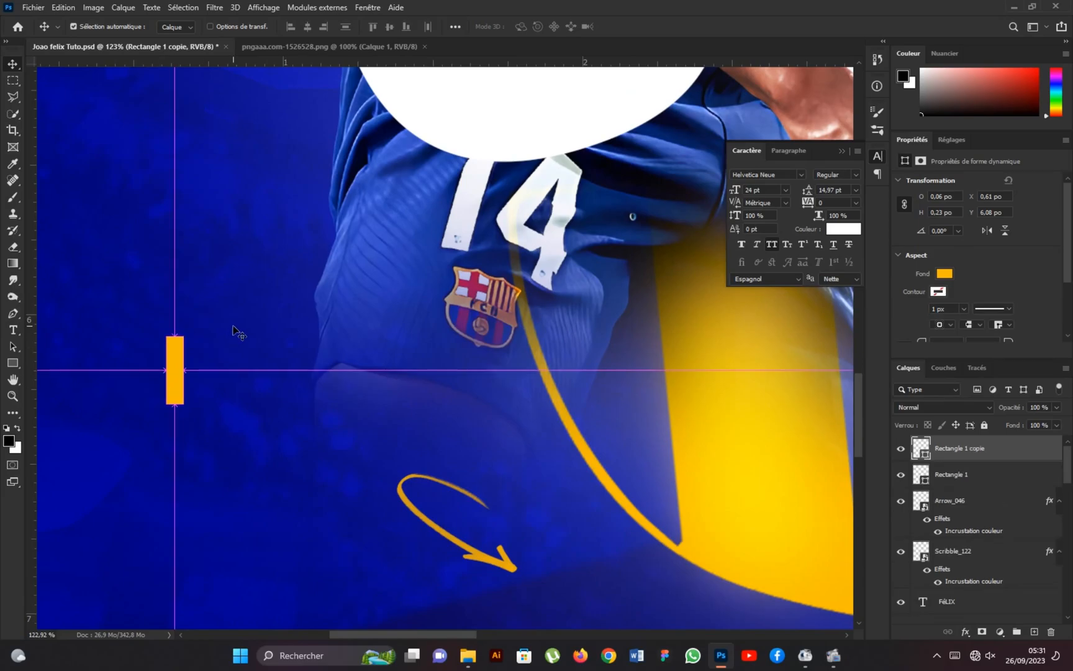
{"action": "key", "text": "ctrl+t"}
{"action": "type", "text": "9"}
{"action": "left_click", "coordinate": [344, 26]}
{"action": "type", "text": "9"}
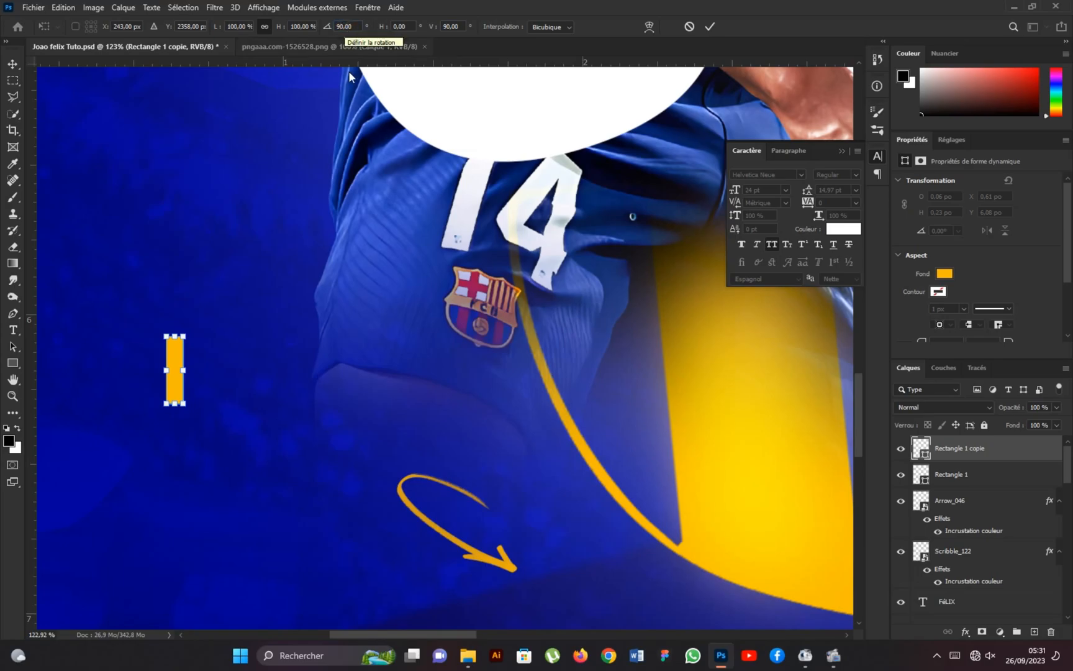
{"action": "left_click", "coordinate": [710, 26]}
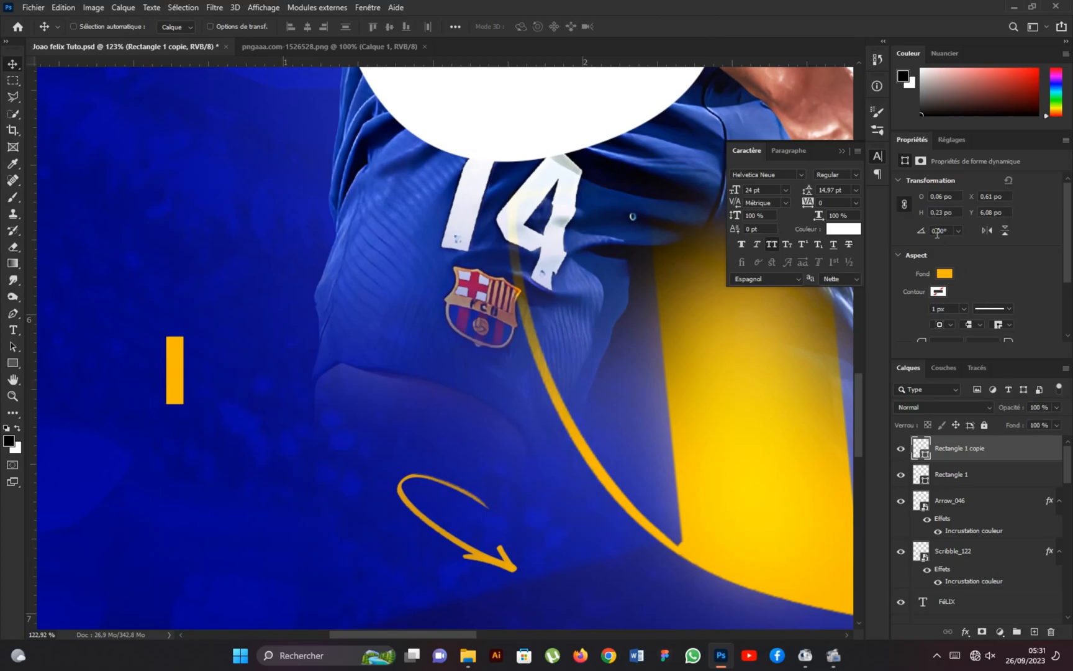
{"action": "type", "text": "90"}
{"action": "key", "text": "Return"}
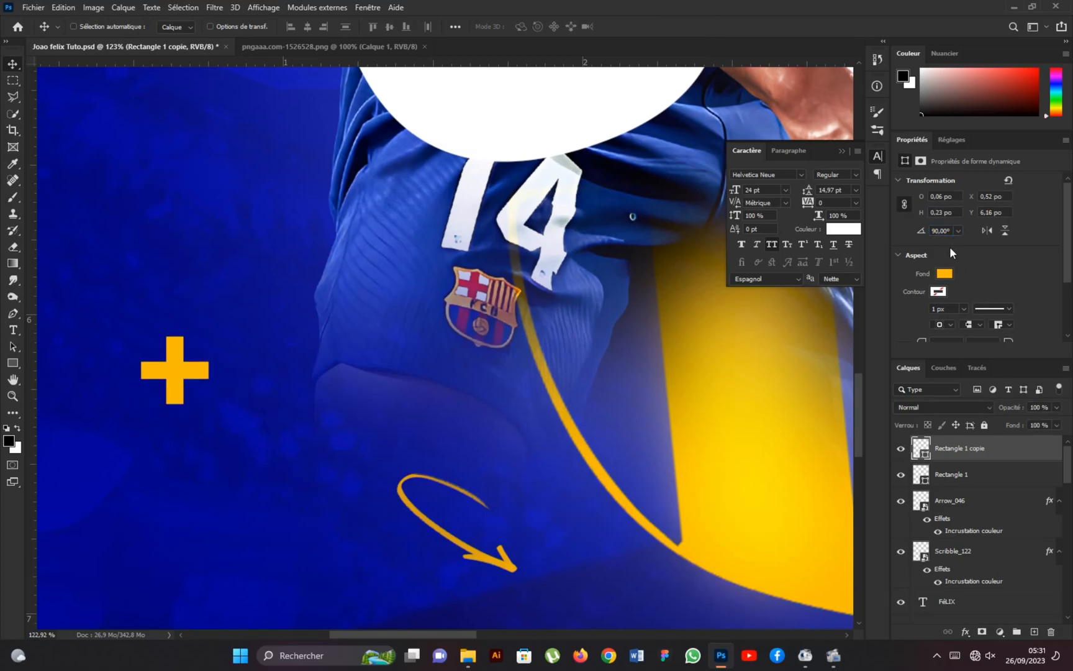
Convert the two crossed rectangles into a single smart object.
{"action": "left_click", "coordinate": [948, 475], "text": "shift"}
{"action": "right_click", "coordinate": [994, 472]}
{"action": "left_click", "coordinate": [820, 270]}
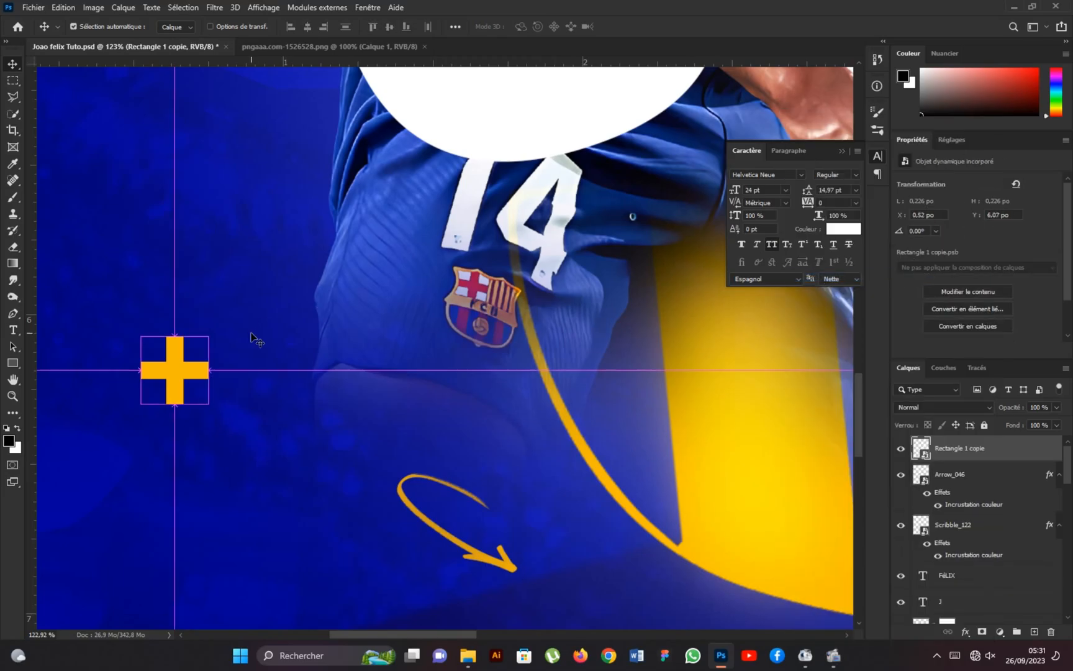
Scale the plus sign down to about 0.06 inch, move it to the arrow above FÉLIX and add a duplicate beside it.
{"action": "key", "text": "ctrl+t"}
{"action": "left_click_drag", "start_coordinate": [210, 336], "coordinate": [435, 566]}
{"action": "left_click", "coordinate": [719, 26]}
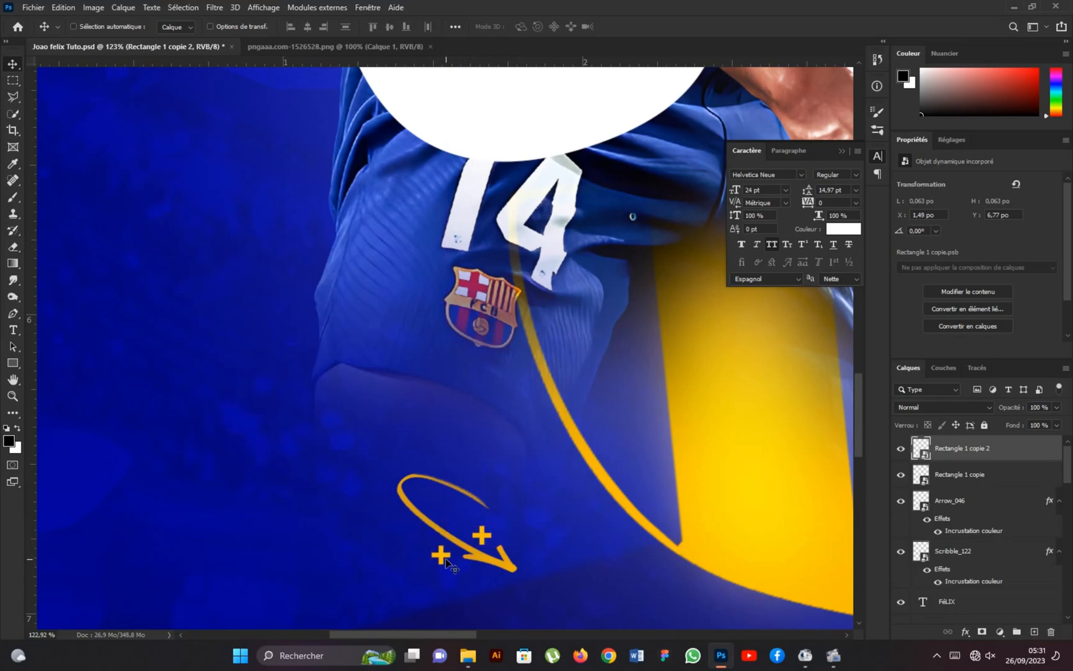
Place the Crown_031 image into the poster as an embedded object.
{"action": "key", "text": "ctrl+0"}
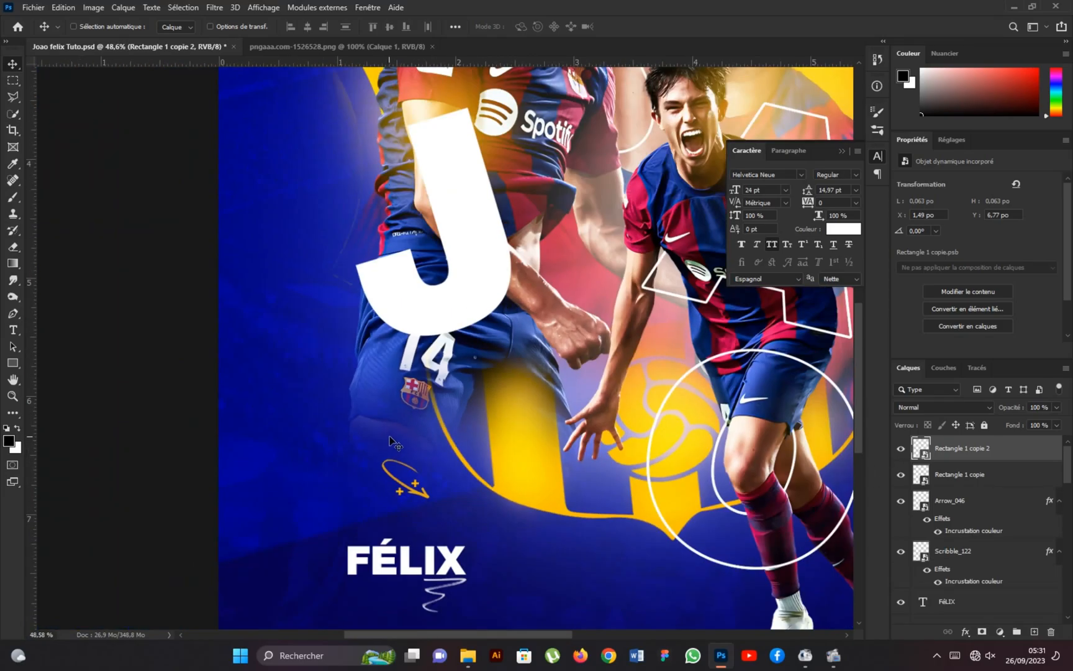
{"action": "scroll", "coordinate": [544, 305], "scroll_direction": "down", "scroll_amount": 2}
{"action": "scroll", "coordinate": [551, 185], "scroll_direction": "up", "scroll_amount": 2}
{"action": "scroll", "coordinate": [543, 152], "scroll_direction": "down", "scroll_amount": 3}
{"action": "scroll", "coordinate": [542, 156], "scroll_direction": "up", "scroll_amount": 2}
{"action": "left_click", "coordinate": [33, 8]}
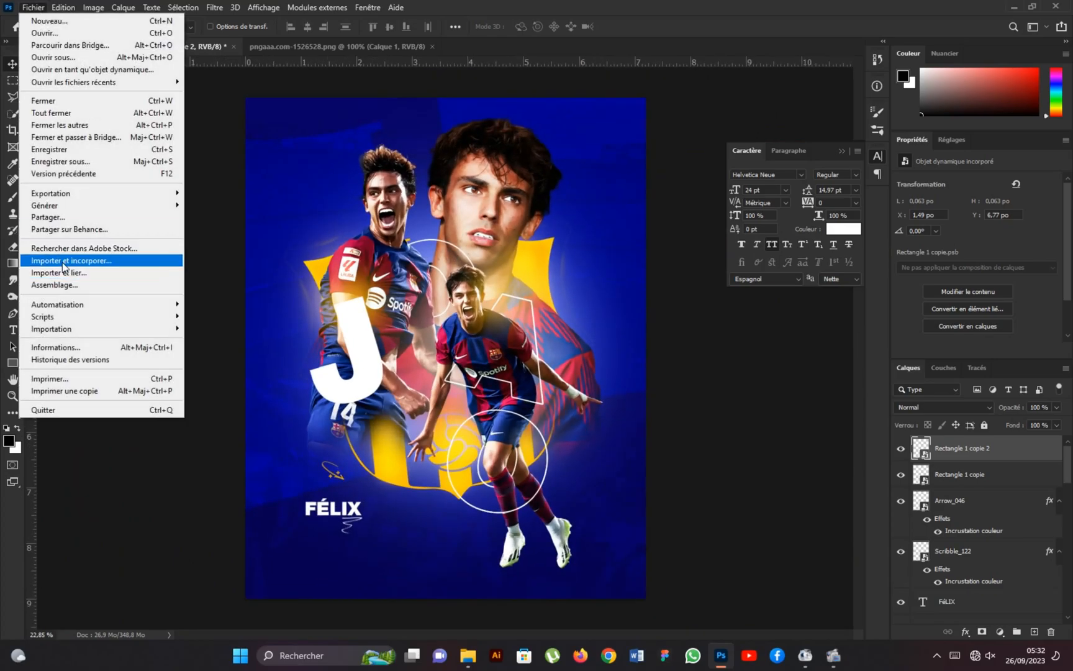
{"action": "left_click", "coordinate": [74, 192]}
{"action": "left_click", "coordinate": [580, 216]}
{"action": "left_click", "coordinate": [659, 498]}
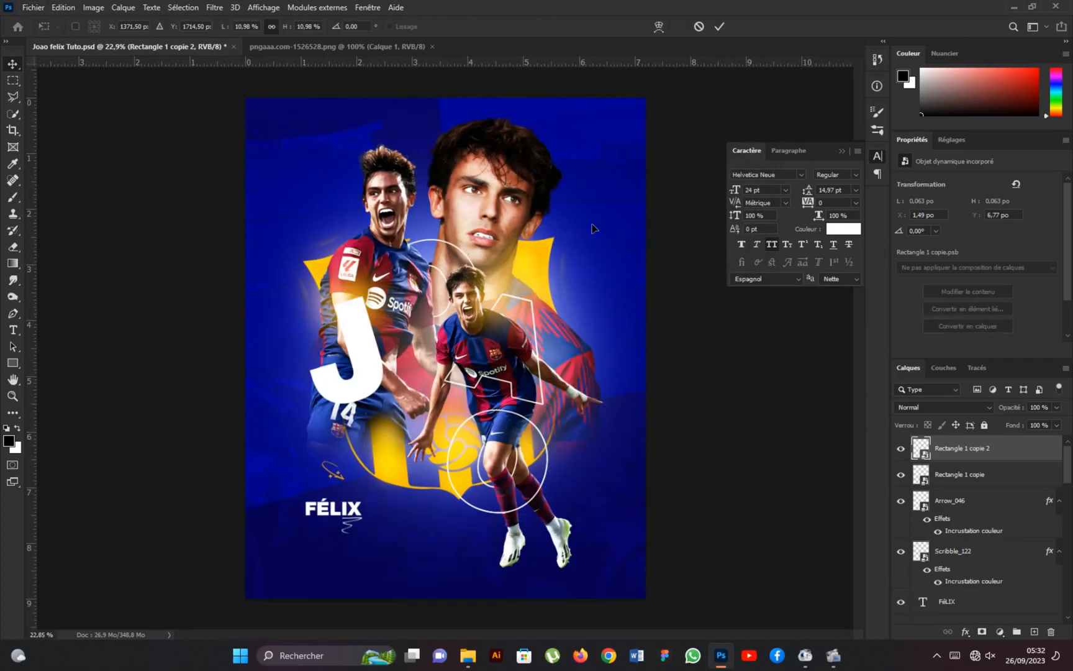
Shrink the crown to about 0.57 by 0.42 inches, rotate it 37.27° and position it beside the large portrait's hair.
{"action": "left_click_drag", "start_coordinate": [646, 209], "coordinate": [355, 410]}
{"action": "left_click_drag", "start_coordinate": [245, 411], "coordinate": [366, 445]}
{"action": "left_click_drag", "start_coordinate": [334, 482], "coordinate": [569, 165]}
{"action": "left_click", "coordinate": [720, 26]}
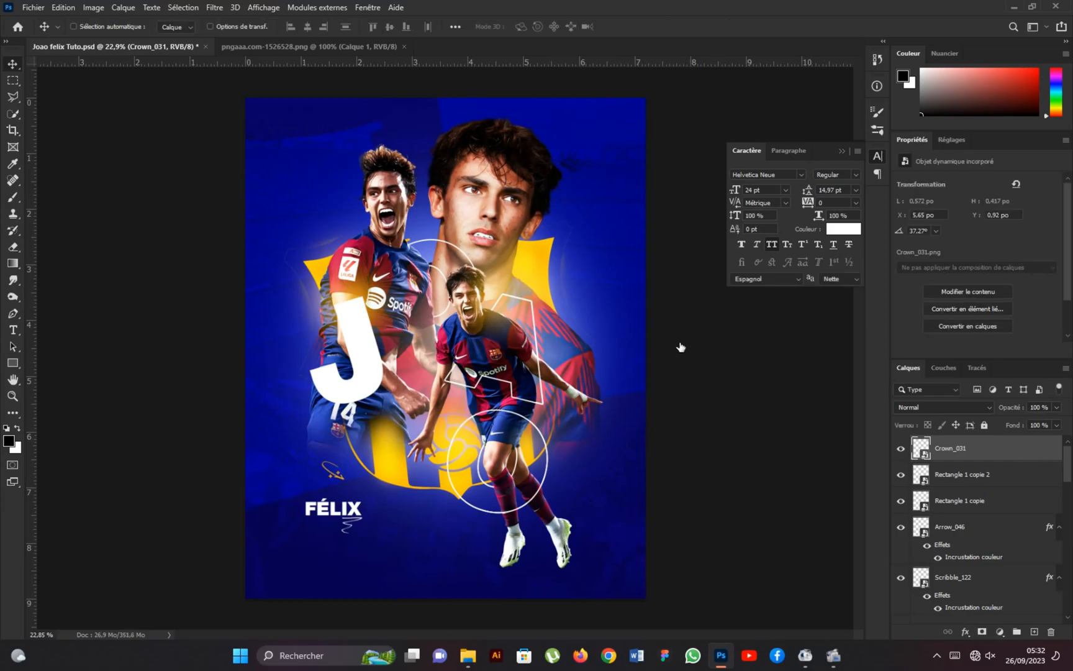
Apply an orange-yellow color overlay to the crown.
{"action": "double_click", "coordinate": [1003, 449]}
{"action": "left_click", "coordinate": [550, 358]}
{"action": "left_click", "coordinate": [979, 211]}
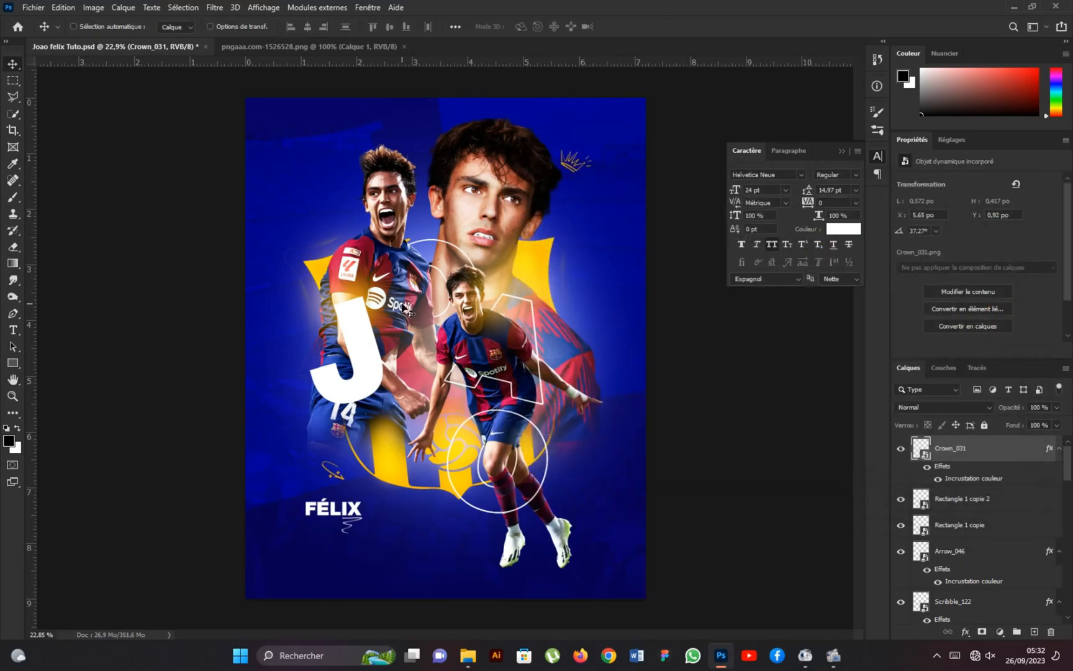
Embed the Star_016 image, shrink it beside the large portrait's right-hand shoulder and copy the crown's color overlay onto it.
{"action": "left_click", "coordinate": [33, 8]}
{"action": "left_click", "coordinate": [64, 243]}
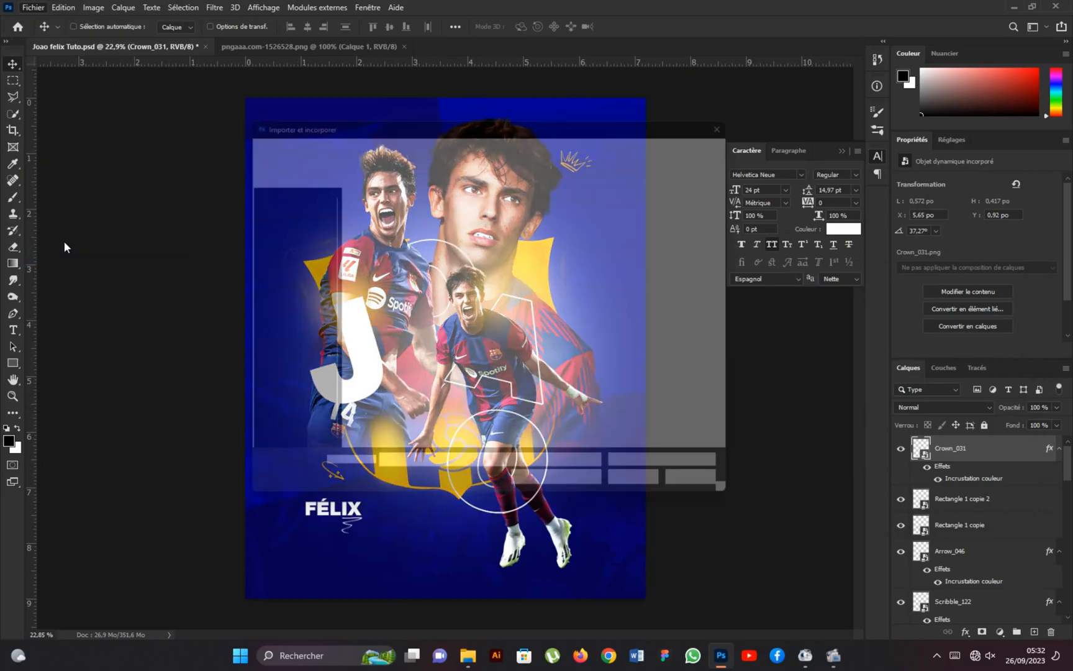
{"action": "left_click", "coordinate": [646, 320]}
{"action": "left_click", "coordinate": [656, 498]}
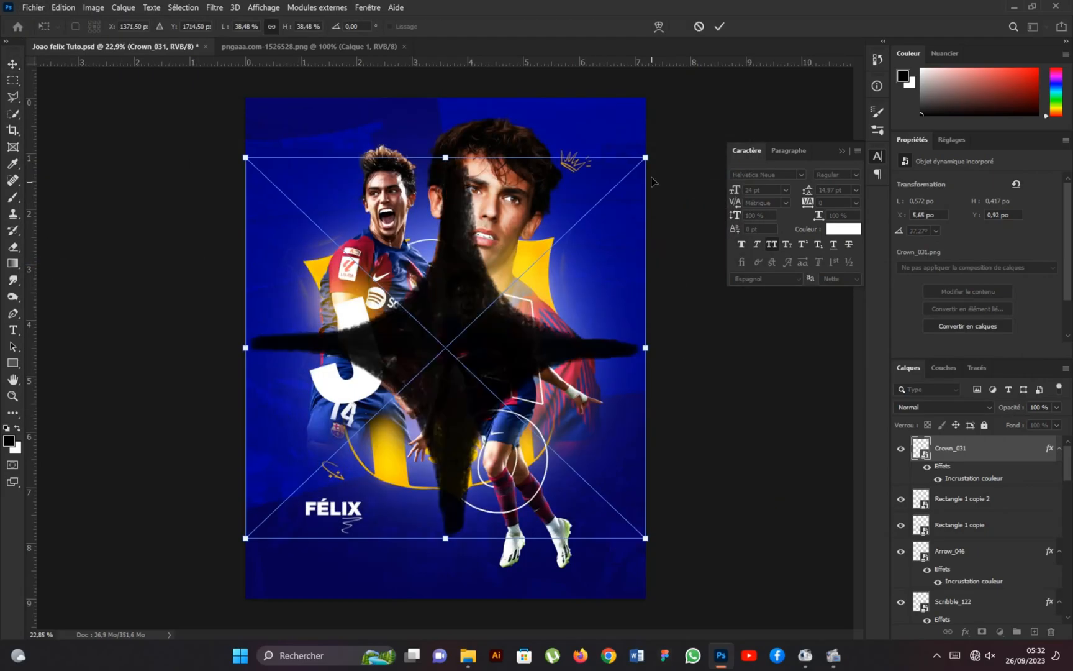
{"action": "left_click_drag", "start_coordinate": [645, 159], "coordinate": [600, 281]}
{"action": "left_click", "coordinate": [719, 26]}
{"action": "left_click_drag", "start_coordinate": [973, 504], "coordinate": [1011, 460]}
Duplicate the star, scale the copy to about 0.25 by 0.24 inches and place it above the shouting player's left-hand shoulder.
{"action": "left_click_drag", "start_coordinate": [590, 300], "coordinate": [328, 221]}
{"action": "key", "text": "ctrl+t"}
{"action": "left_click", "coordinate": [719, 27]}
{"action": "scroll", "coordinate": [474, 257], "scroll_direction": "down", "scroll_amount": 1}
{"action": "scroll", "coordinate": [344, 238], "scroll_direction": "up", "scroll_amount": 3}
{"action": "left_click_drag", "start_coordinate": [318, 211], "coordinate": [320, 208]}
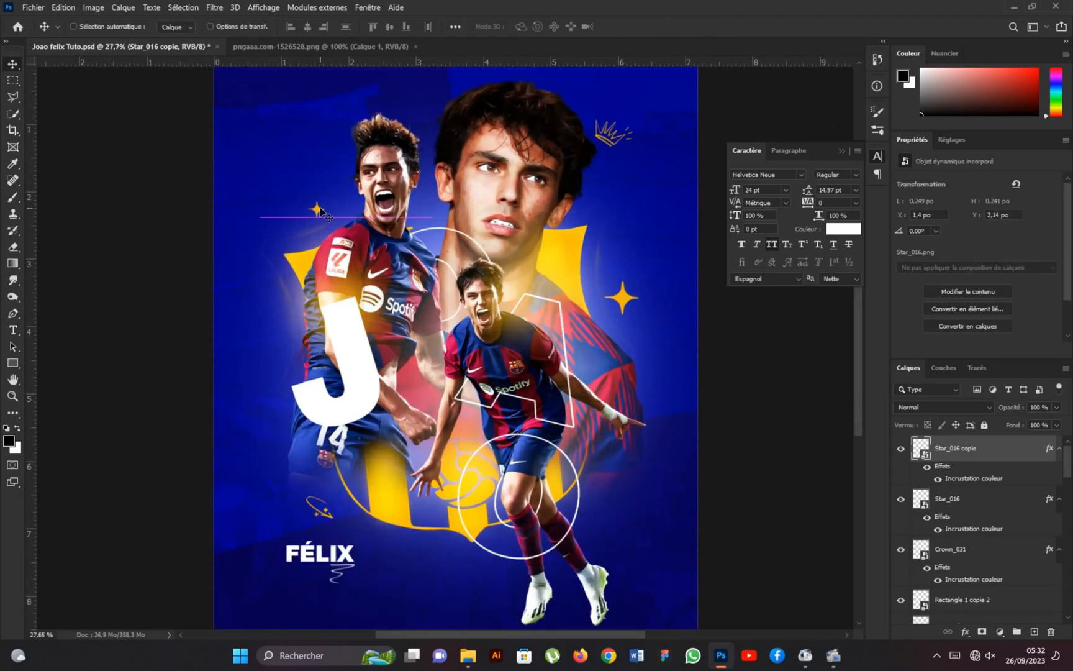
Embed the pngaaa.com-1526528 crest, scale it to about 0.67 inch and place it in the poster's upper-left corner.
{"action": "scroll", "coordinate": [427, 254], "scroll_direction": "down", "scroll_amount": 1}
{"action": "scroll", "coordinate": [427, 253], "scroll_direction": "down", "scroll_amount": 1}
{"action": "scroll", "coordinate": [428, 253], "scroll_direction": "up", "scroll_amount": 1}
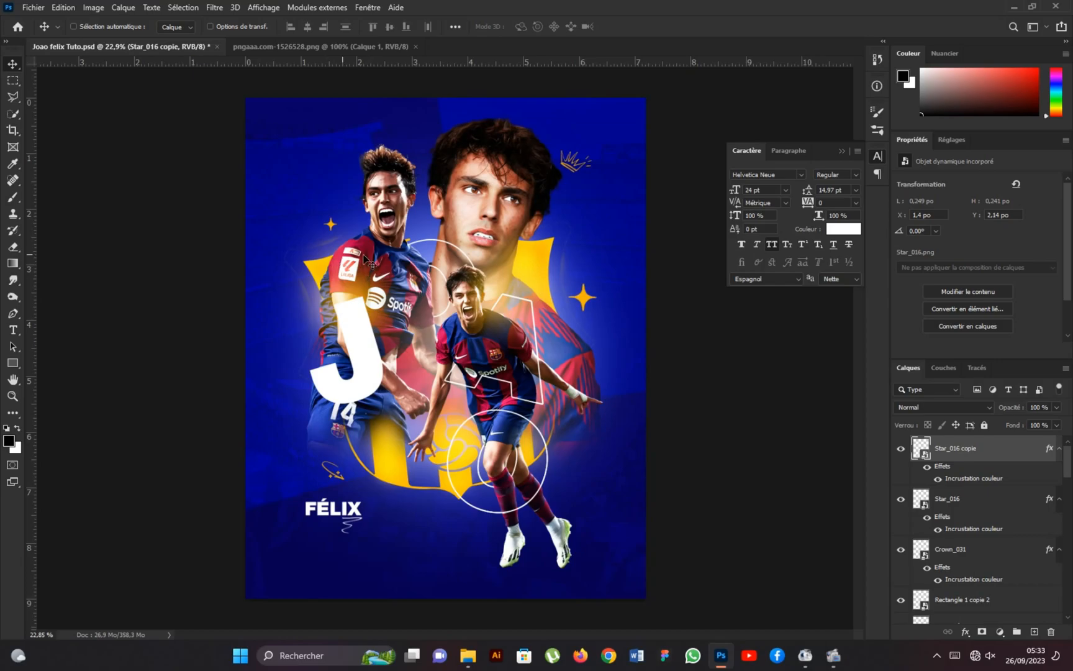
{"action": "left_click", "coordinate": [33, 7]}
{"action": "left_click", "coordinate": [74, 259]}
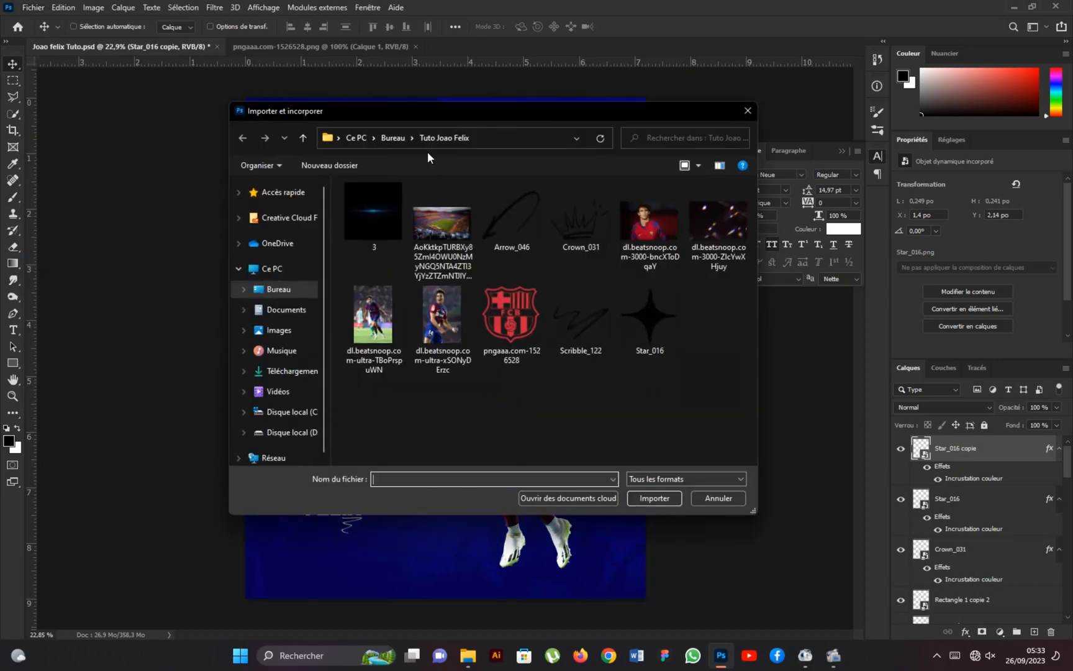
{"action": "left_click", "coordinate": [523, 299]}
{"action": "left_click", "coordinate": [632, 497]}
{"action": "left_click_drag", "start_coordinate": [646, 546], "coordinate": [293, 127]}
{"action": "left_click", "coordinate": [719, 27]}
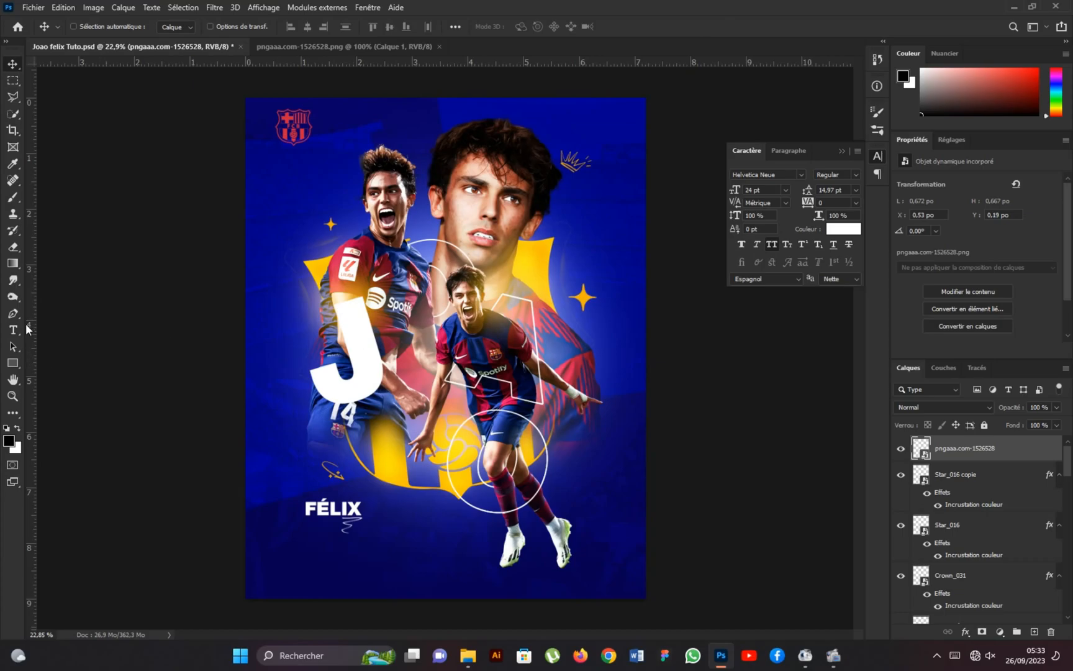
Draw a vertical rectangle about 0.31 by 1.05 inches over the poster's lower-right corner and remove its outline.
{"action": "left_click", "coordinate": [13, 363]}
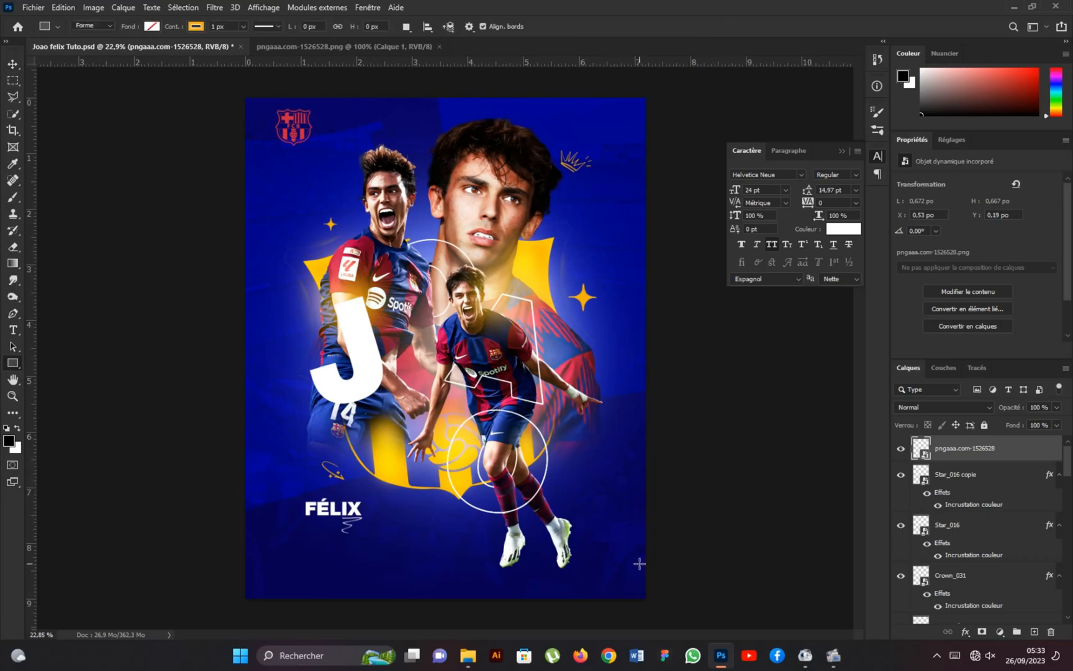
{"action": "left_click_drag", "start_coordinate": [639, 550], "coordinate": [656, 607]}
{"action": "left_click", "coordinate": [938, 291]}
{"action": "left_click", "coordinate": [901, 317]}
Fill the corner rectangle with red b70027, based on the crest's color.
{"action": "left_click", "coordinate": [944, 274]}
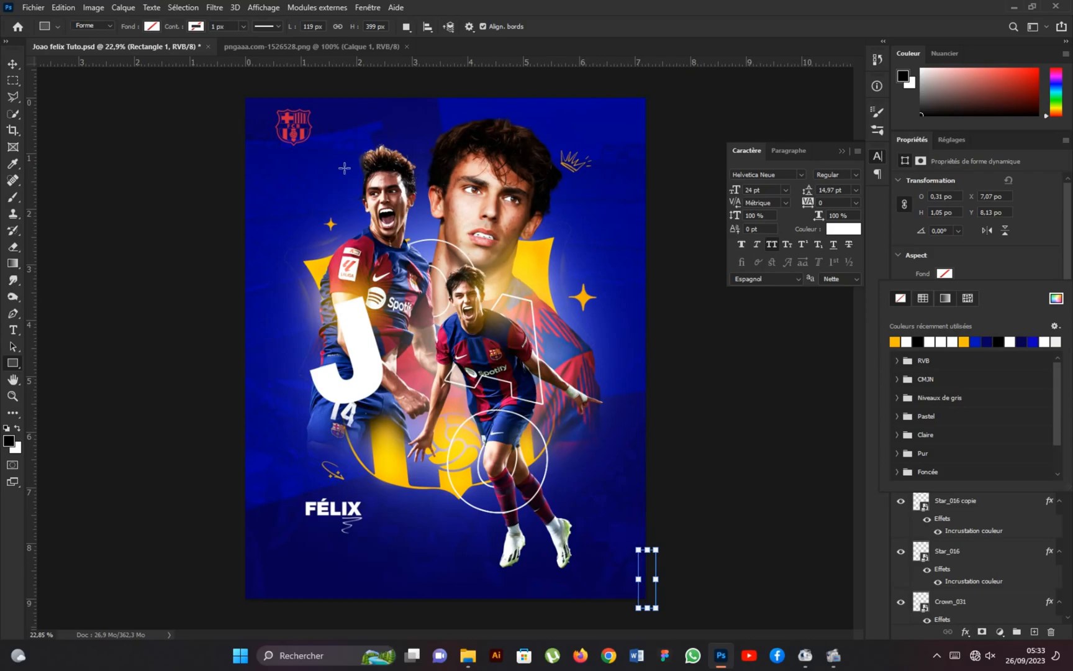
{"action": "left_click", "coordinate": [1056, 299]}
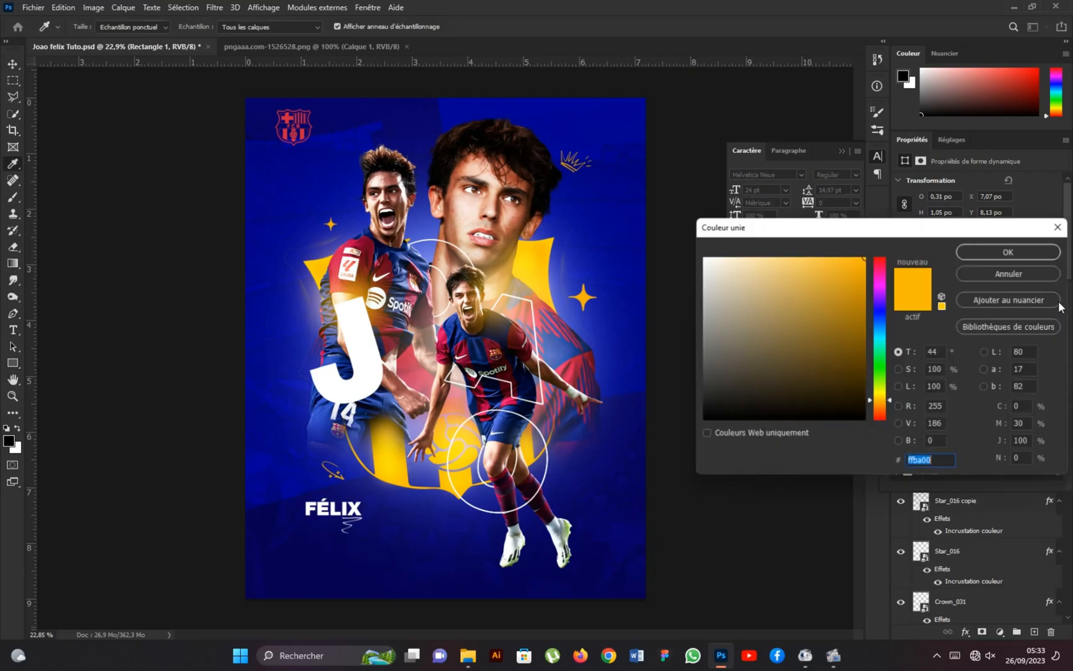
{"action": "left_click", "coordinate": [304, 130]}
{"action": "mouse_move", "coordinate": [853, 282]}
{"action": "left_mouse_down"}
{"action": "mouse_move", "coordinate": [879, 290]}
{"action": "mouse_move", "coordinate": [878, 308]}
{"action": "left_mouse_up"}
{"action": "left_click", "coordinate": [1009, 251]}
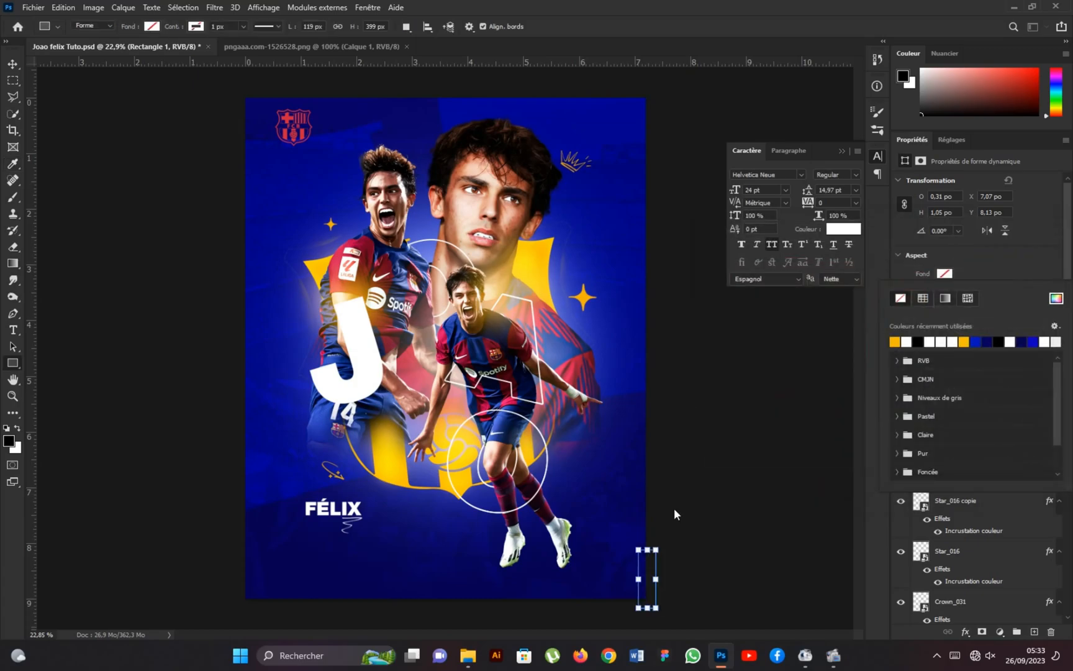
Duplicate the red rectangle and shift the lower one left to X 6.99 inches.
{"action": "left_click", "coordinate": [13, 66]}
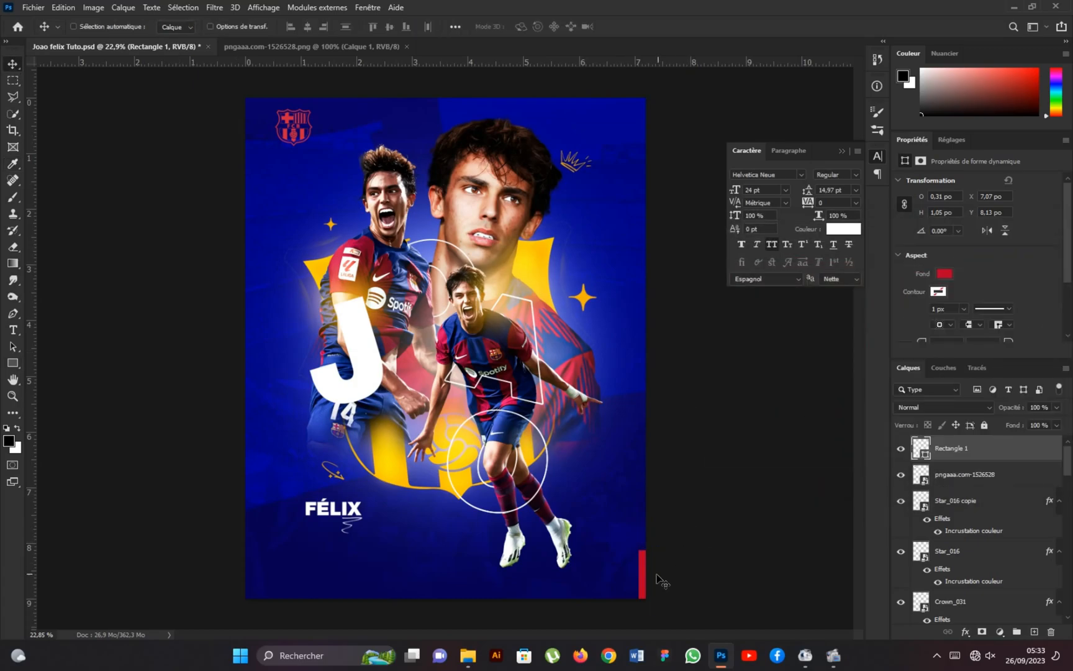
{"action": "left_click_drag", "start_coordinate": [977, 442], "coordinate": [976, 438]}
{"action": "left_click", "coordinate": [957, 475]}
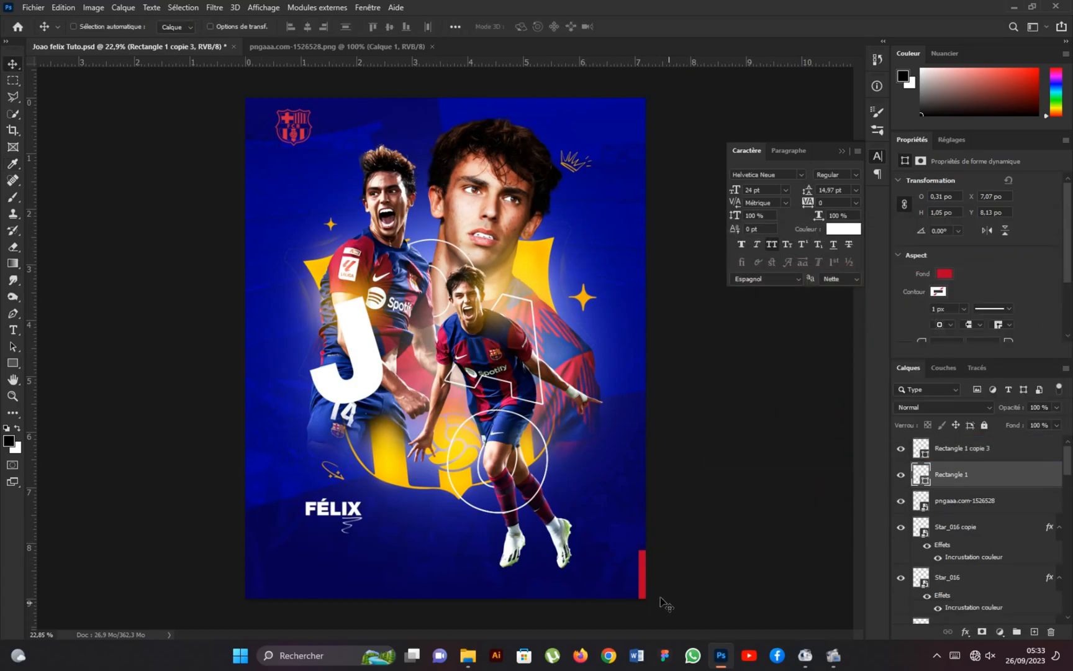
{"action": "key", "text": "shift+Left"}
{"action": "key", "text": "shift+Left"}
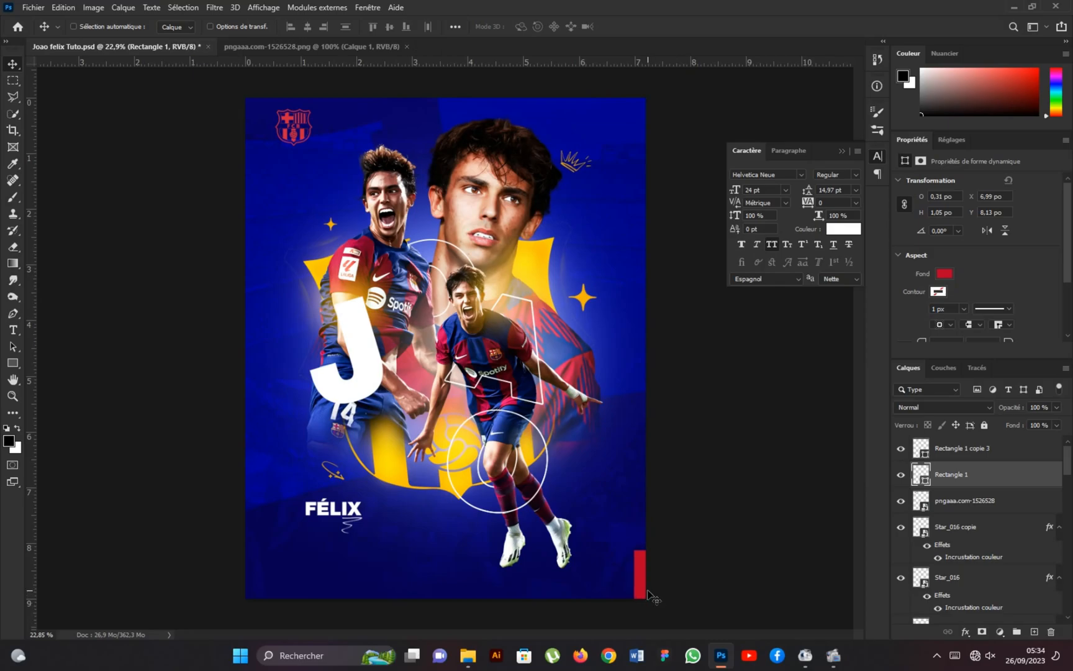
Recolor the duplicate rectangle at the poster's edge to blue 0117be.
{"action": "double_click", "coordinate": [925, 452]}
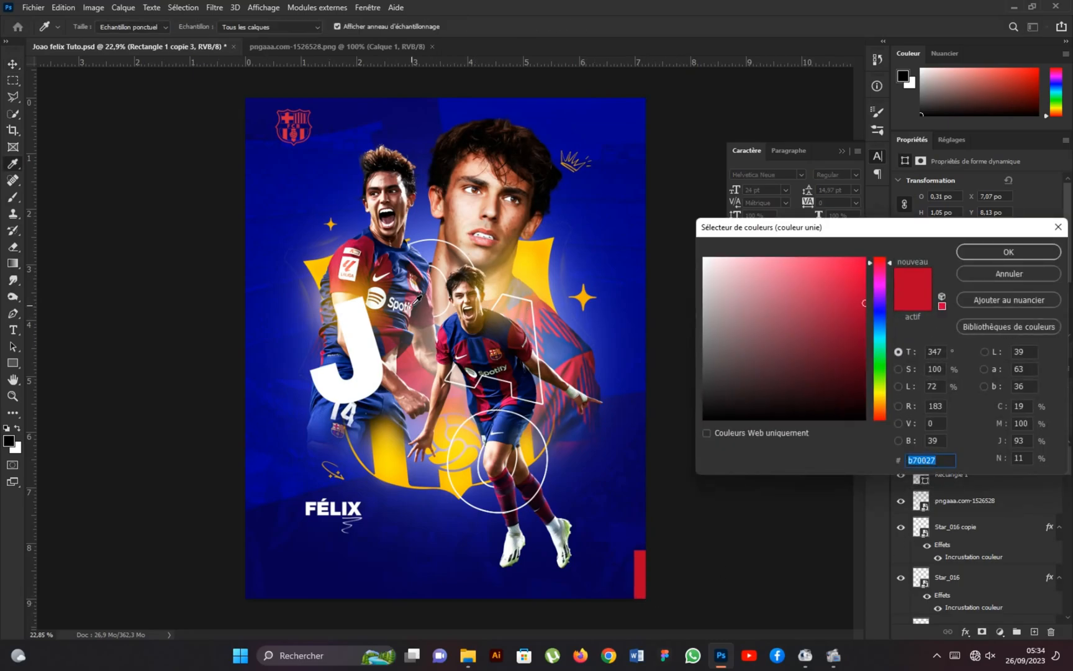
{"action": "left_click", "coordinate": [407, 258]}
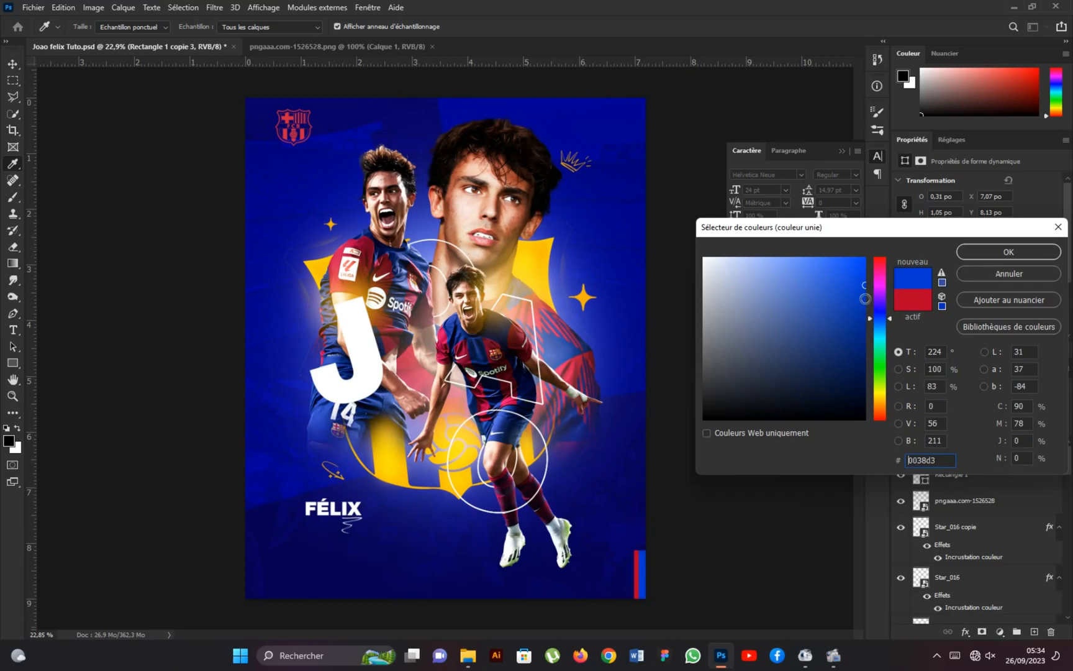
{"action": "left_click", "coordinate": [996, 252]}
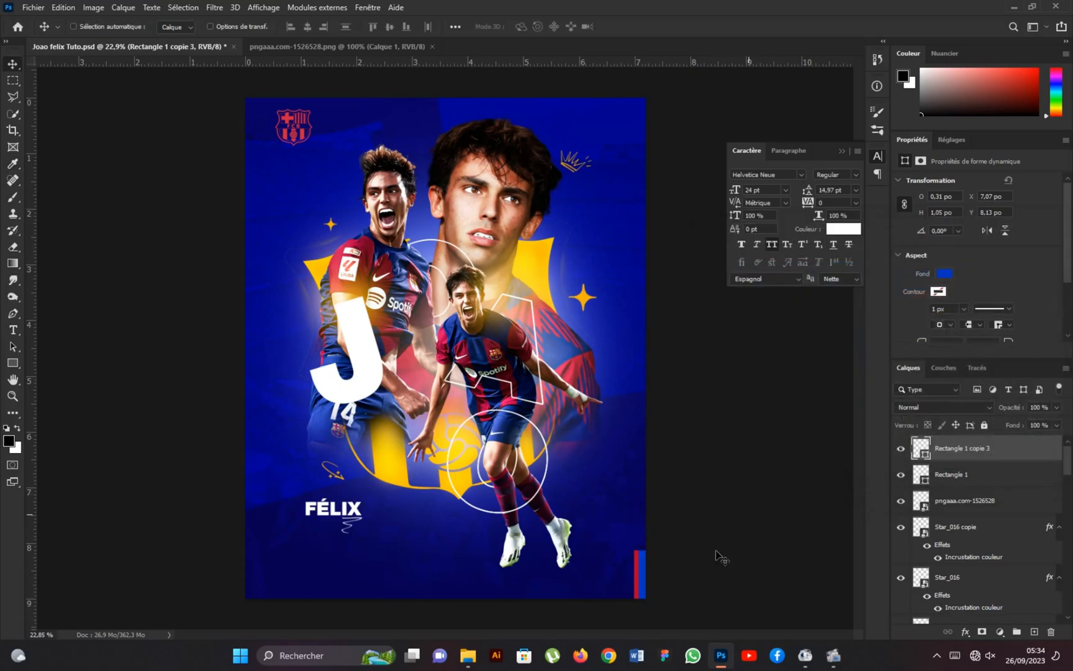
{"action": "left_click", "coordinate": [962, 477]}
{"action": "double_click", "coordinate": [923, 451]}
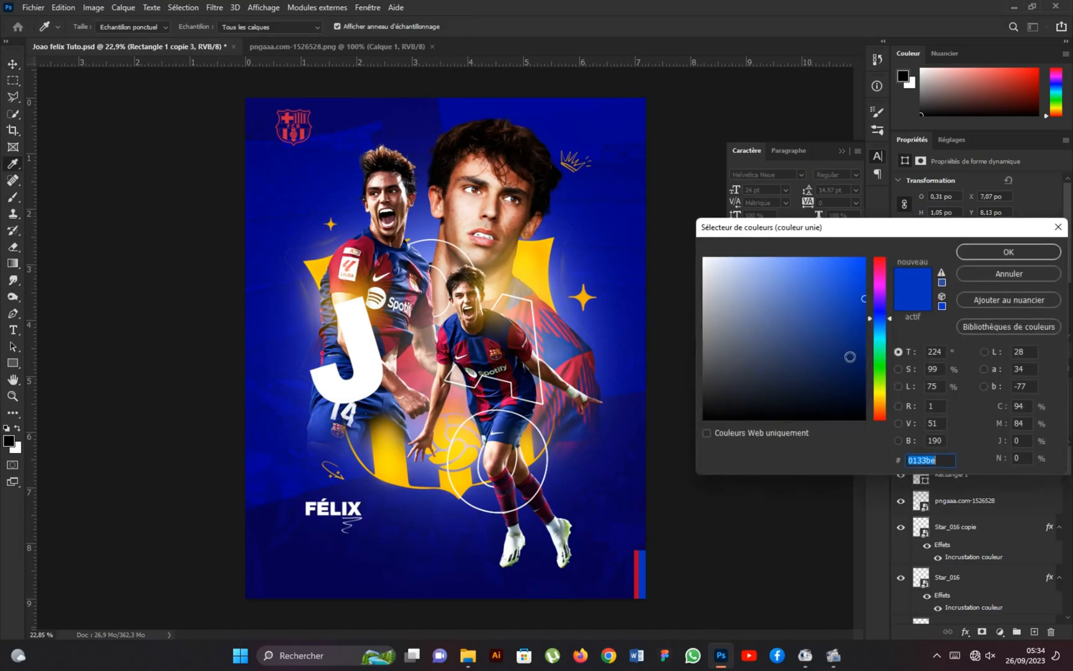
{"action": "left_click", "coordinate": [877, 314]}
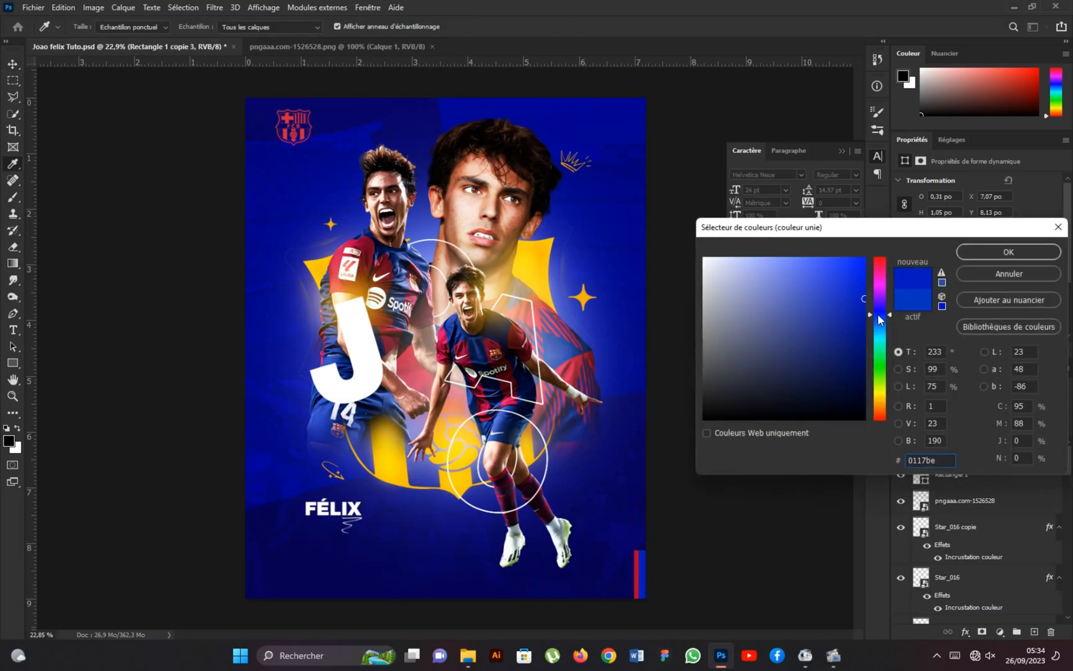
{"action": "left_click", "coordinate": [993, 252]}
Nudge the red rectangle left to X 6.95 inches and convert both stripes into one smart object.
{"action": "left_click", "coordinate": [958, 479]}
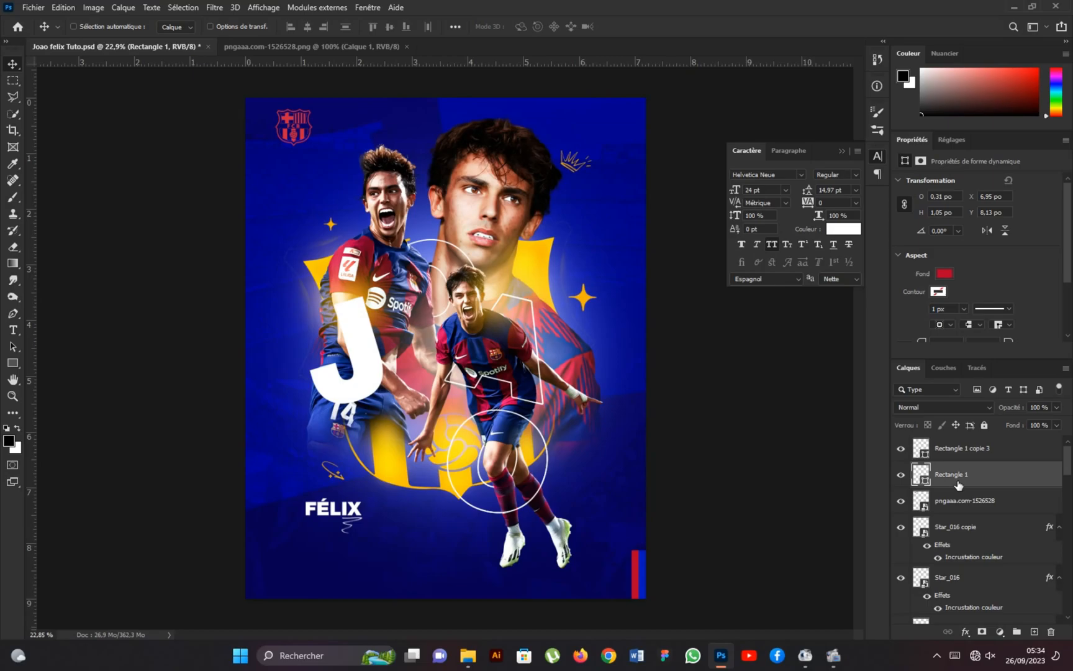
{"action": "left_click", "coordinate": [994, 456], "text": "shift"}
{"action": "right_click", "coordinate": [990, 475]}
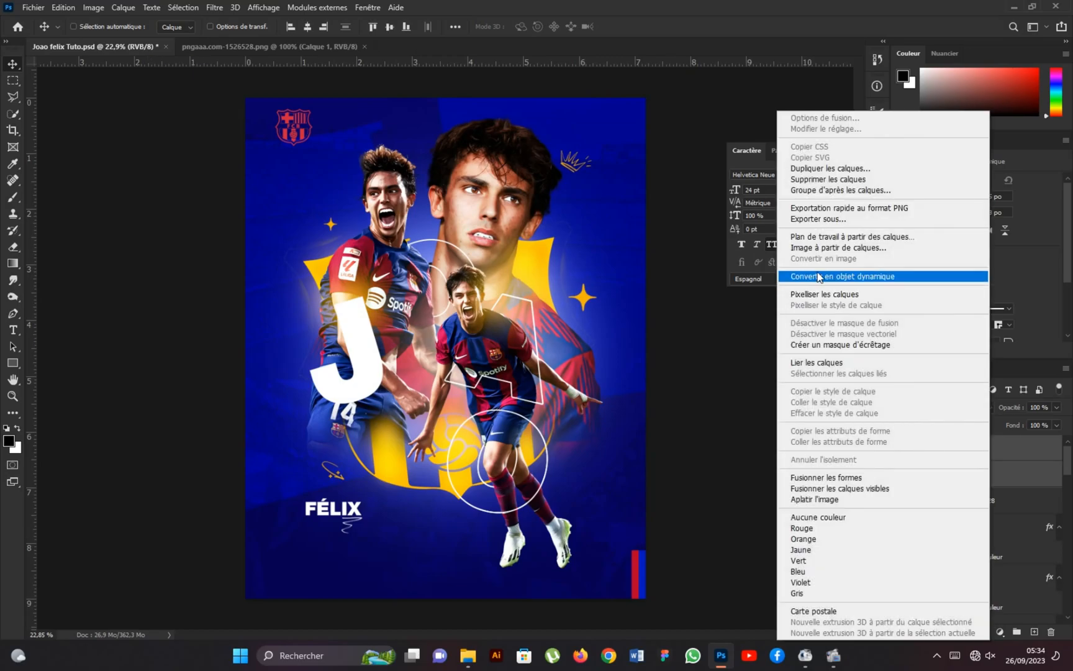
{"action": "left_click", "coordinate": [820, 271]}
Add a layer mask to the red and blue stripes and fade out their upper part with a gradient.
{"action": "left_click", "coordinate": [982, 632]}
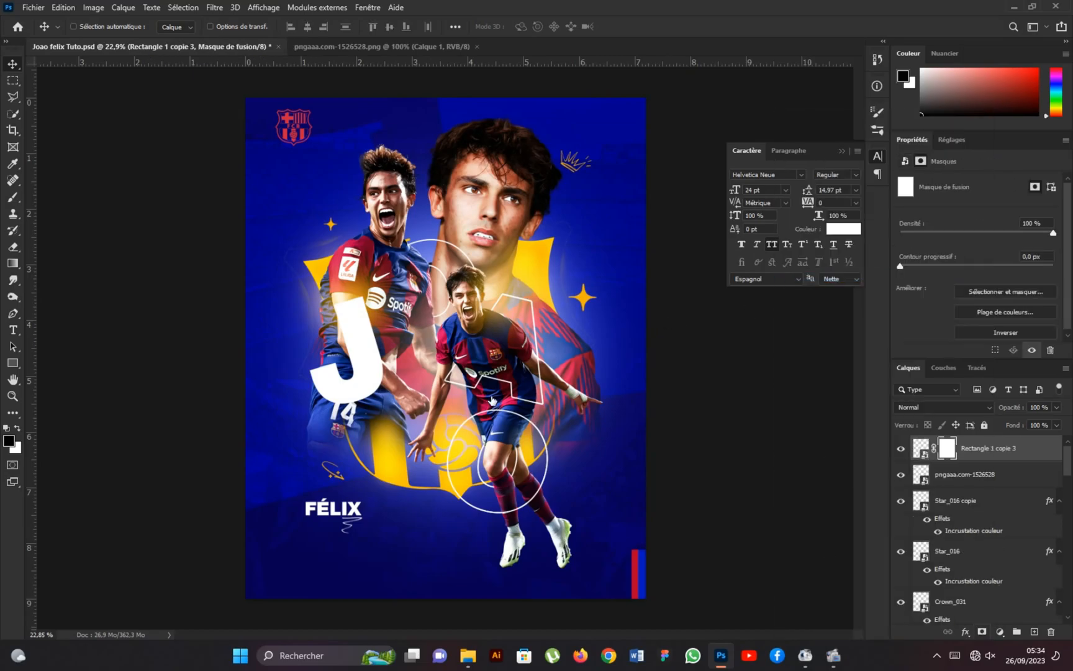
{"action": "left_click", "coordinate": [11, 266]}
{"action": "left_click_drag", "start_coordinate": [639, 530], "coordinate": [639, 577]}
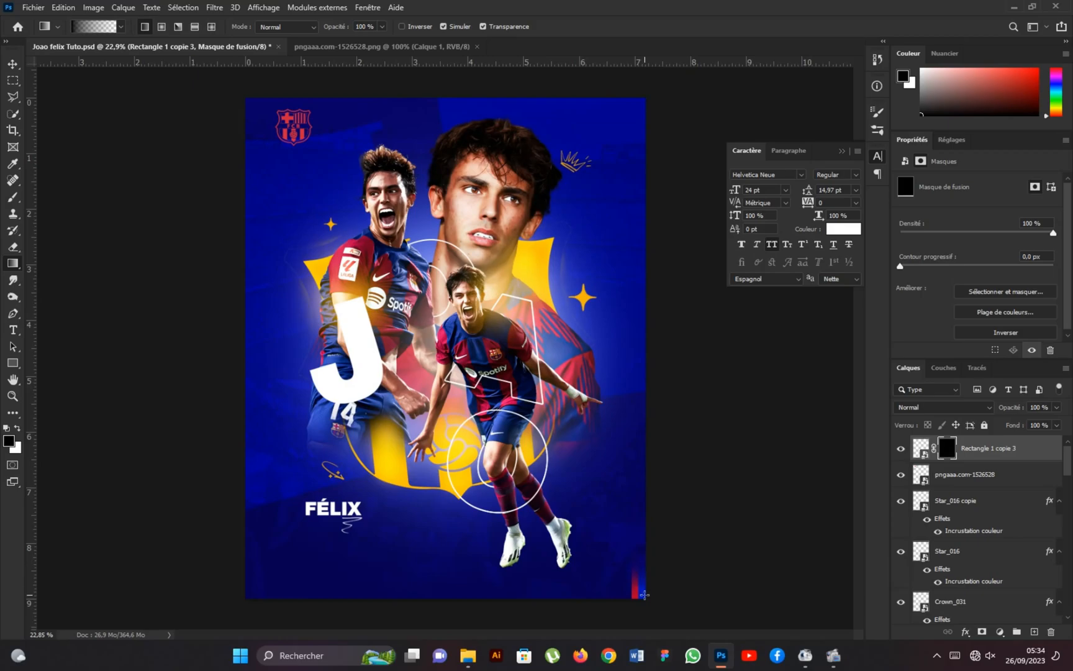
Group the crest, stripes, accents and FÉLIX text layers as "Logo + text" and expand the group.
{"action": "left_click", "coordinate": [11, 64]}
{"action": "scroll", "coordinate": [963, 496], "scroll_direction": "down", "scroll_amount": 5}
{"action": "scroll", "coordinate": [964, 509], "scroll_direction": "down", "scroll_amount": 3}
{"action": "left_click", "coordinate": [974, 552], "text": "shift"}
{"action": "left_click", "coordinate": [1016, 632]}
{"action": "double_click", "coordinate": [951, 443]}
{"action": "type", "text": "Loo"}
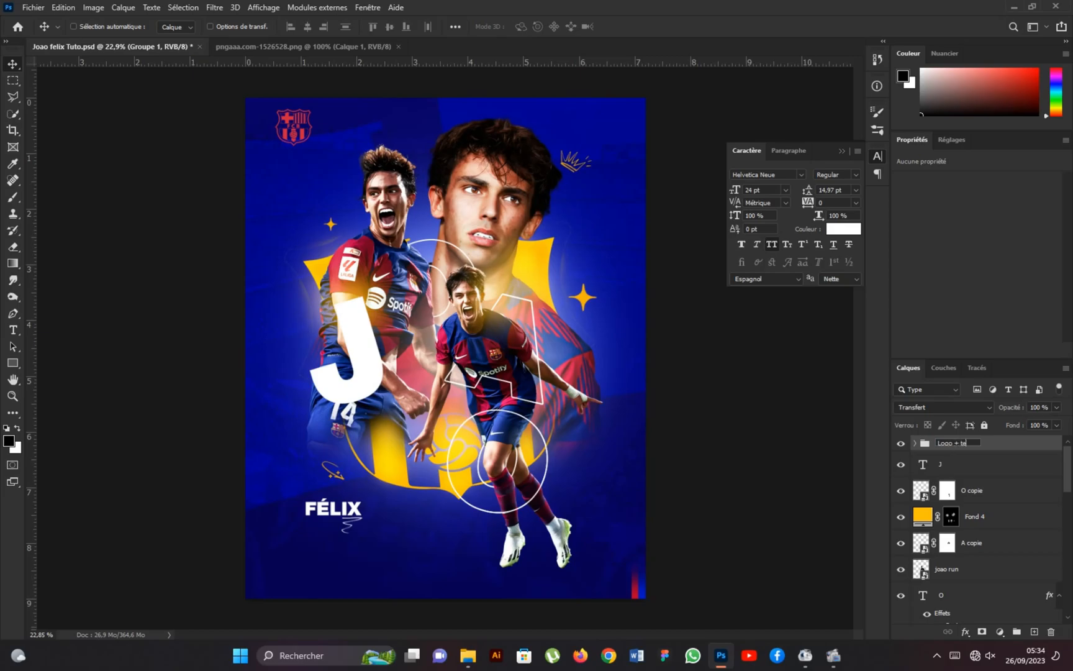
{"action": "left_click", "coordinate": [912, 444]}
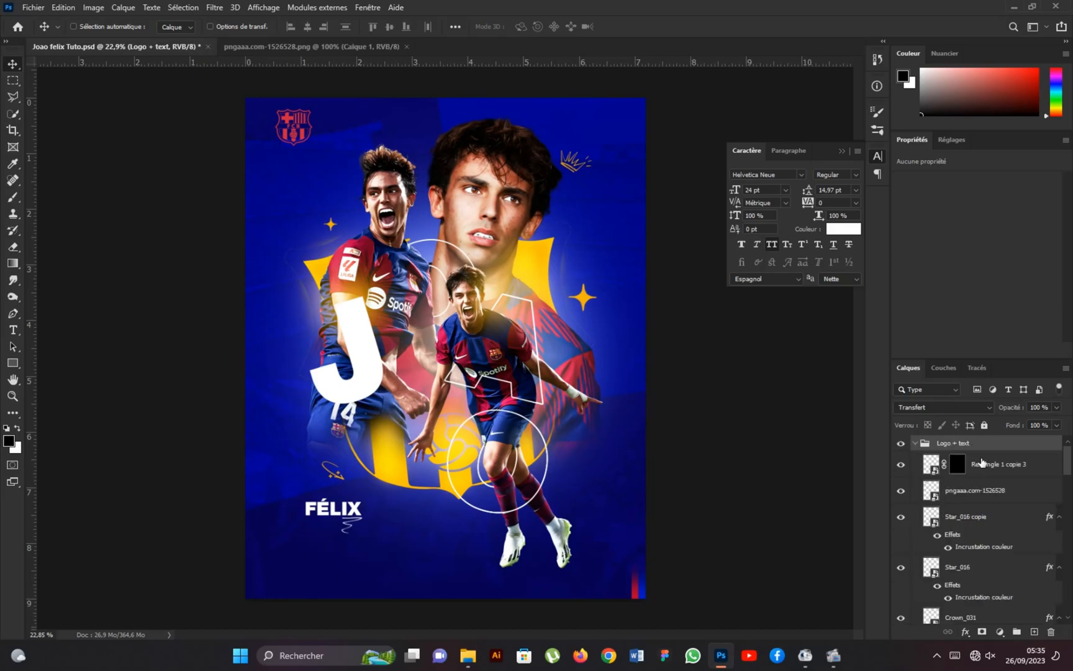
Duplicate the FÉLIX text layer at the top of the "Logo + text" group and place the copy beside the large J.
{"action": "left_click", "coordinate": [1005, 472]}
{"action": "scroll", "coordinate": [993, 508], "scroll_direction": "down", "scroll_amount": 5}
{"action": "scroll", "coordinate": [992, 508], "scroll_direction": "down", "scroll_amount": 2}
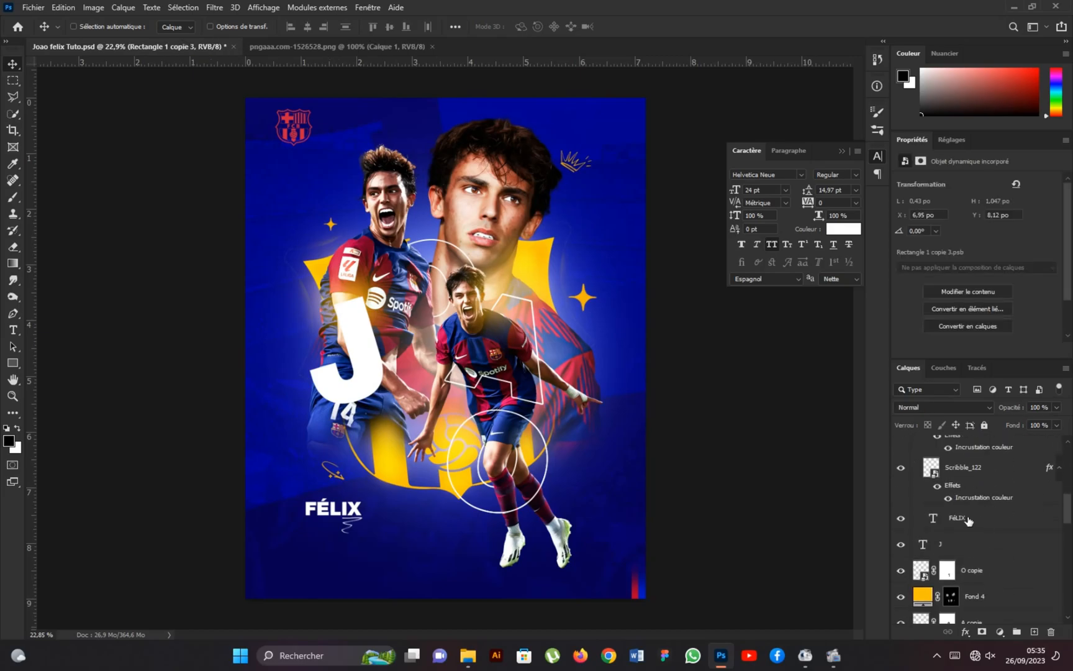
{"action": "left_click", "coordinate": [965, 519]}
{"action": "left_click_drag", "start_coordinate": [964, 521], "coordinate": [972, 454]}
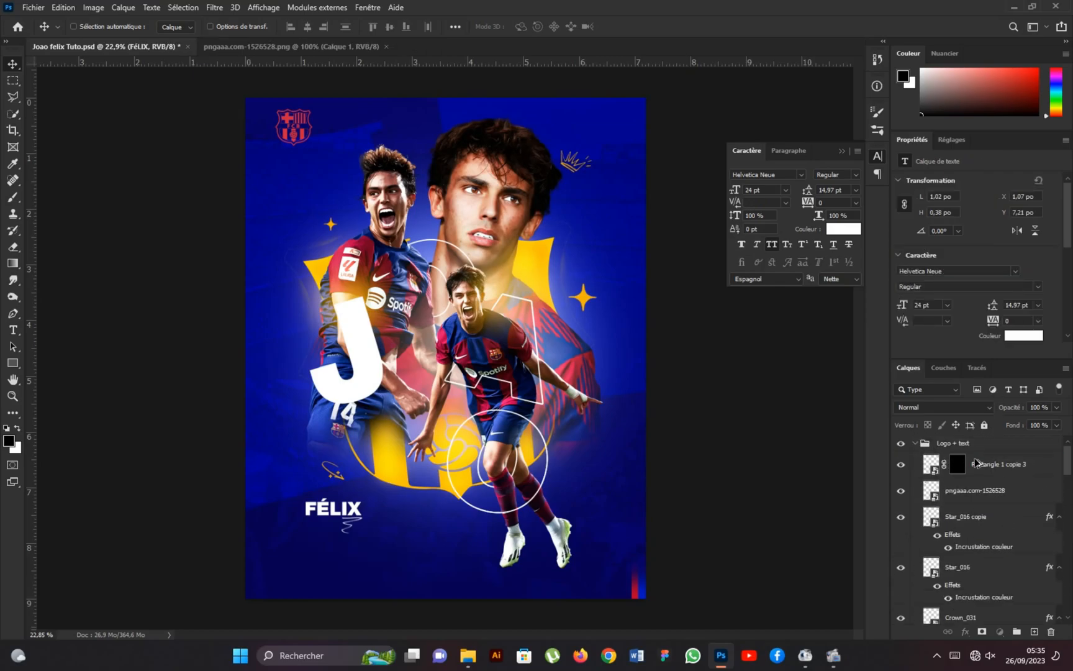
{"action": "left_click_drag", "start_coordinate": [343, 506], "coordinate": [307, 368]}
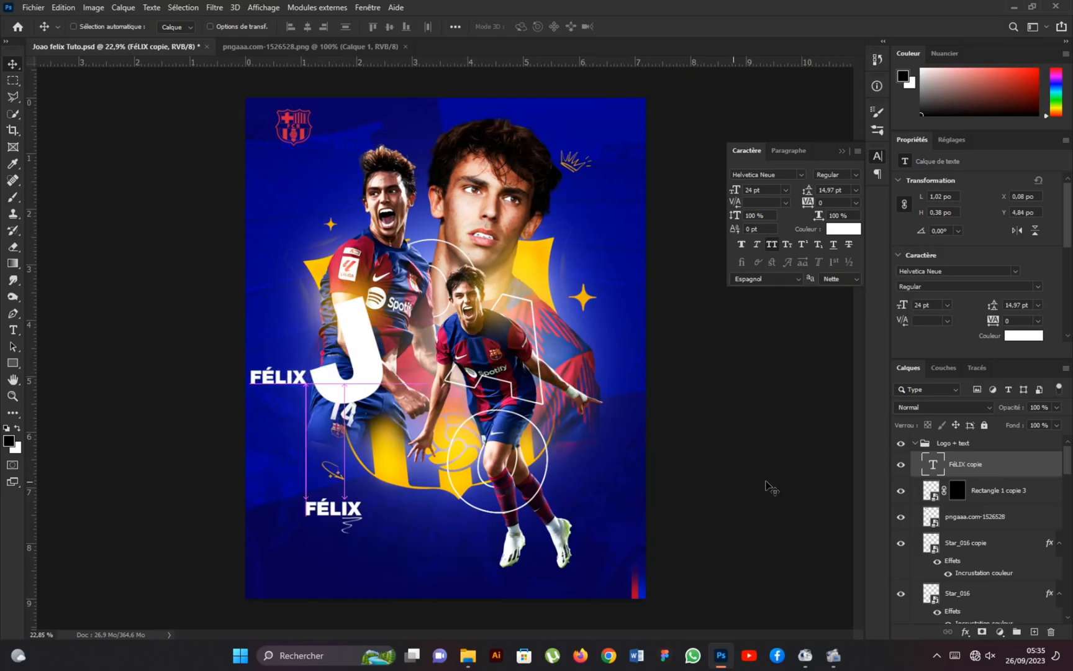
Change the copied text to JOAO and rotate it by -90° so it reads vertically.
{"action": "double_click", "coordinate": [304, 380]}
{"action": "type", "text": "JOAO"}
{"action": "left_click", "coordinate": [12, 64]}
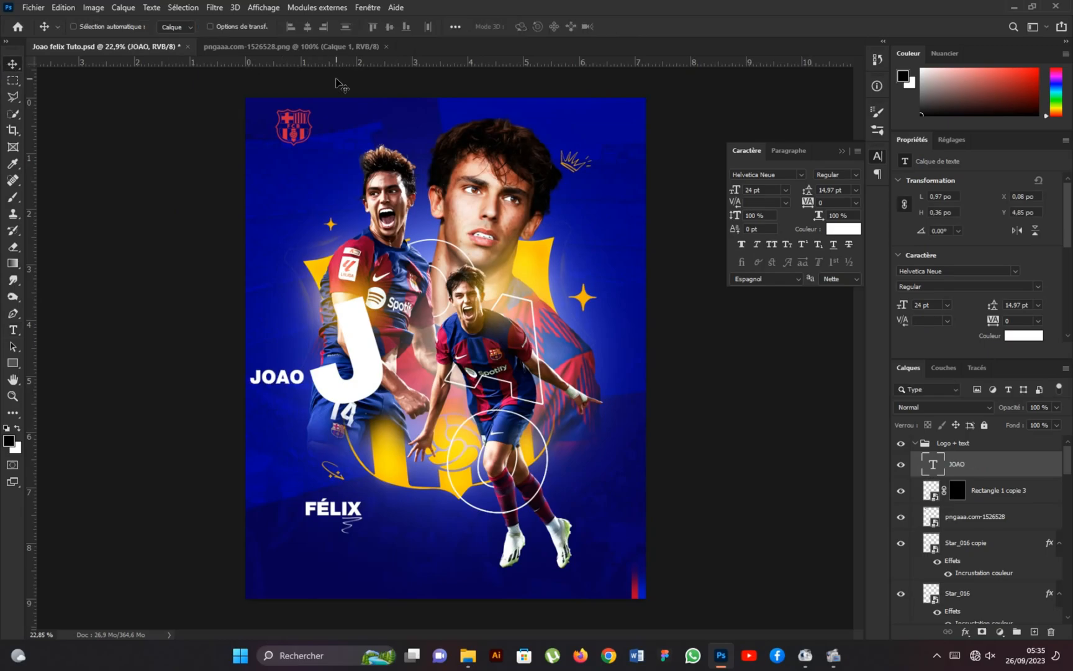
{"action": "key", "text": "ctrl+t"}
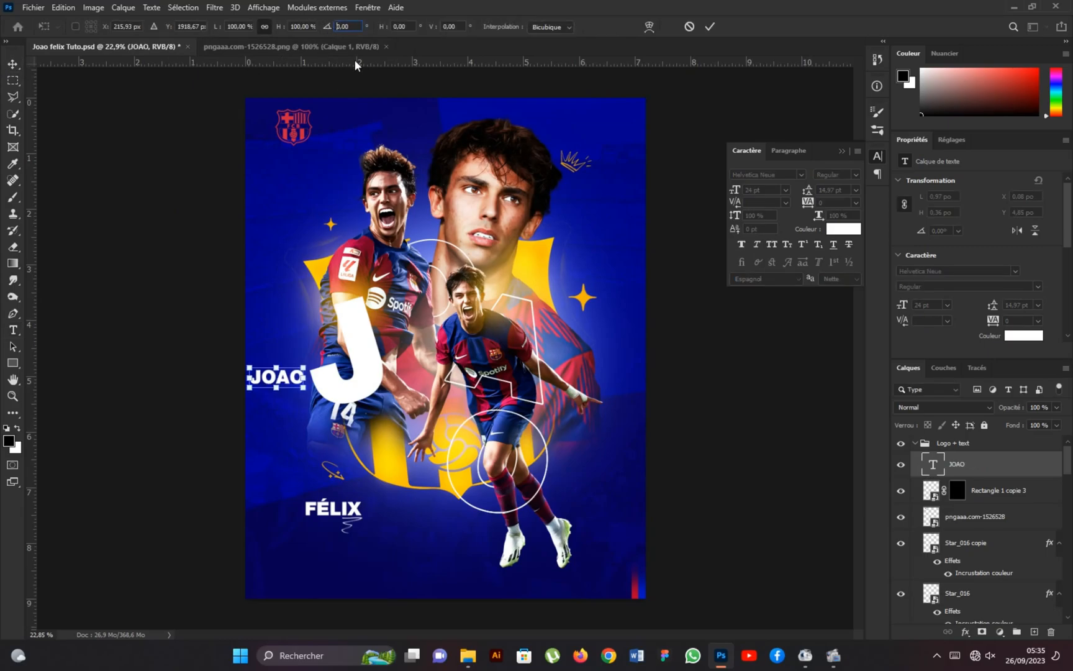
{"action": "type", "text": "-9"}
{"action": "key", "text": "Return"}
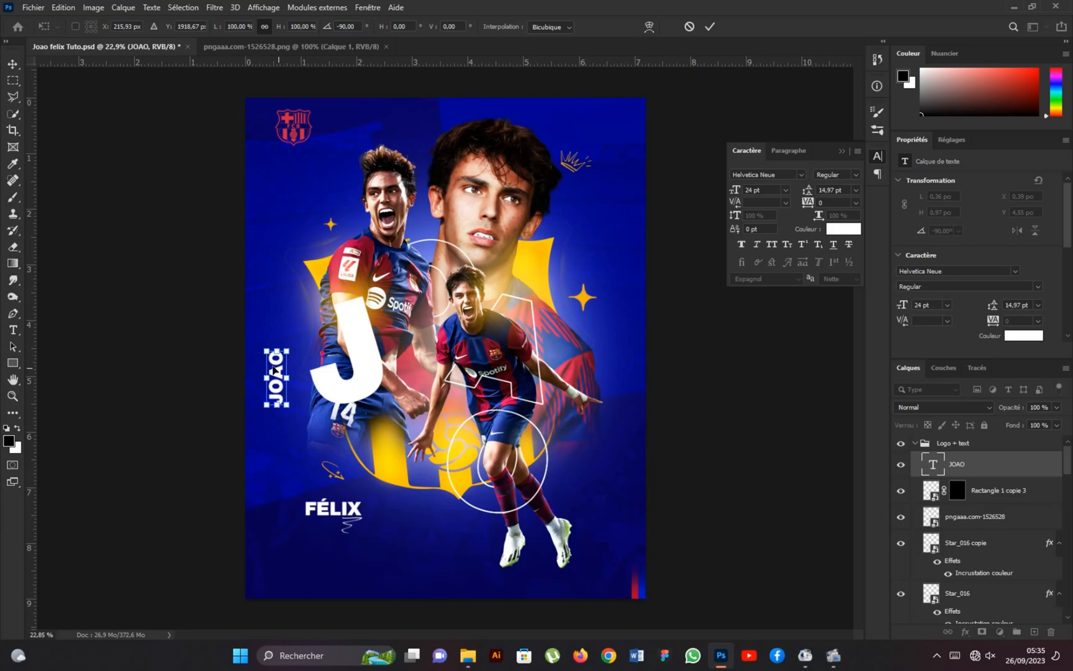
Enlarge the vertical JOAO text to about 229 pt so it spans the poster's full height along the left edge.
{"action": "key", "text": "ctrl+minus"}
{"action": "left_click_drag", "start_coordinate": [307, 343], "coordinate": [247, 179]}
{"action": "left_click_drag", "start_coordinate": [287, 392], "coordinate": [287, 531]}
{"action": "left_click_drag", "start_coordinate": [287, 170], "coordinate": [287, 146]}
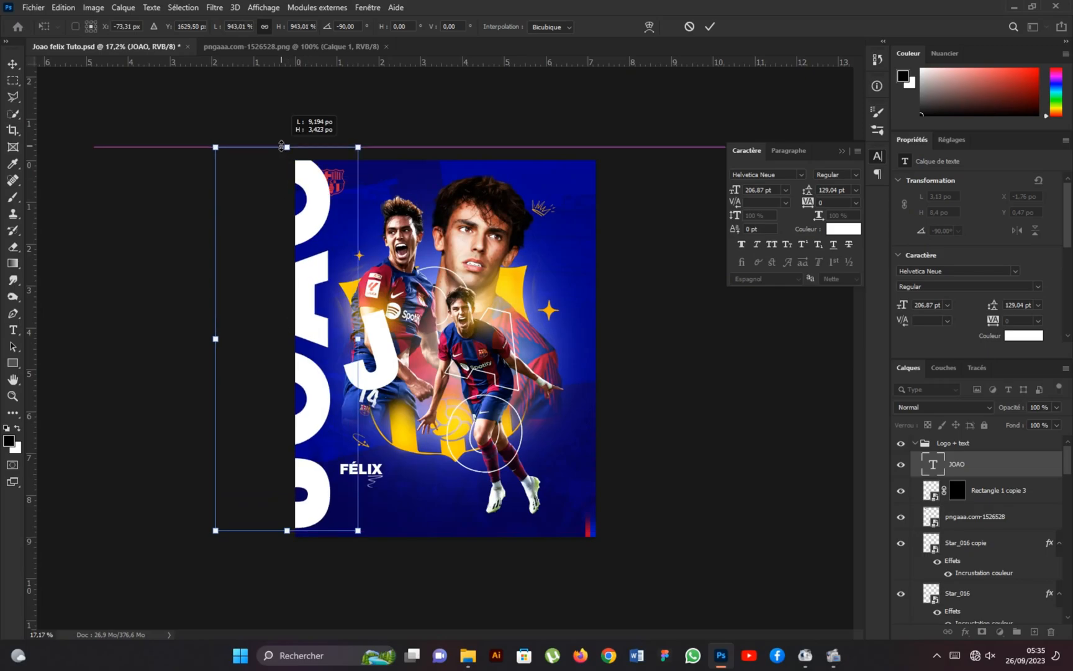
{"action": "left_click_drag", "start_coordinate": [287, 531], "coordinate": [287, 536]}
{"action": "left_click", "coordinate": [709, 26]}
Shift the vertical JOAO text outward to about X -2.6 inches so only slivers of the letters overlap the poster.
{"action": "scroll", "coordinate": [319, 400], "scroll_direction": "up", "scroll_amount": 1}
{"action": "left_click_drag", "start_coordinate": [297, 424], "coordinate": [280, 424]}
{"action": "scroll", "coordinate": [443, 349], "scroll_direction": "down", "scroll_amount": 2}
{"action": "scroll", "coordinate": [472, 442], "scroll_direction": "up", "scroll_amount": 2}
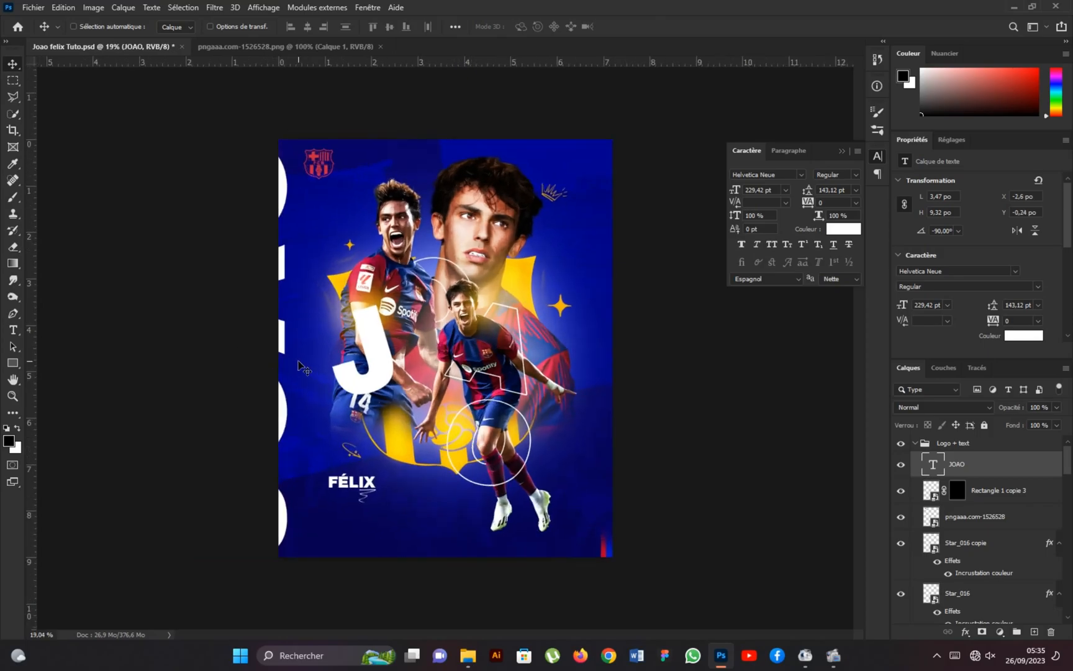
Scale the vertical JOAO text up to about 110% from its center and move it slightly further off the poster's left edge.
{"action": "key", "text": "ctrl+t"}
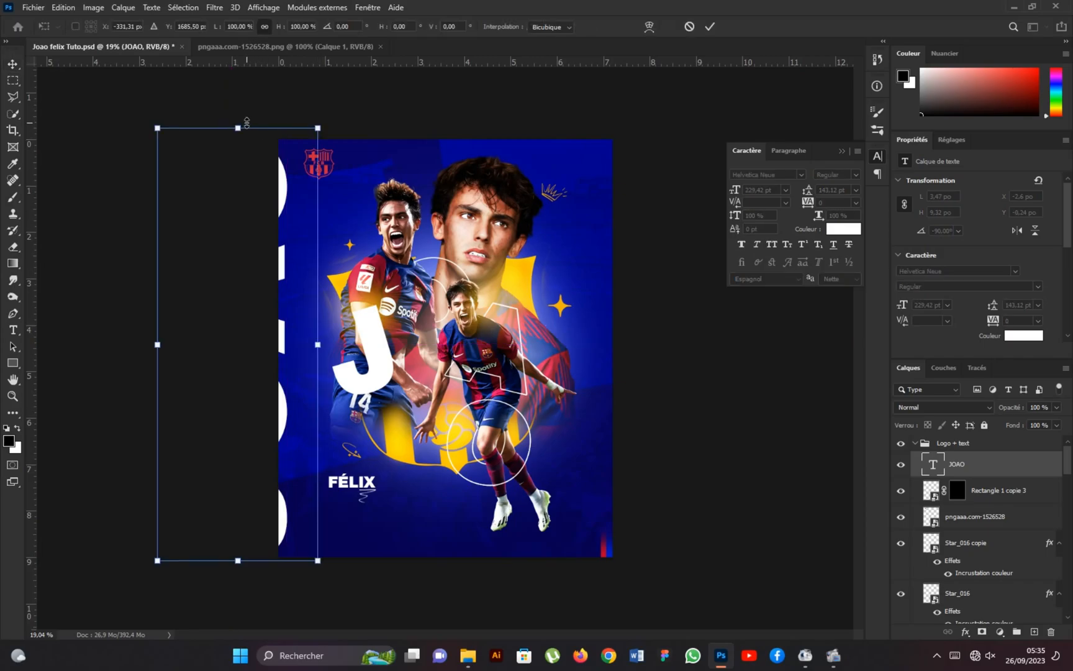
{"action": "left_click_drag", "start_coordinate": [318, 127], "coordinate": [326, 106]}
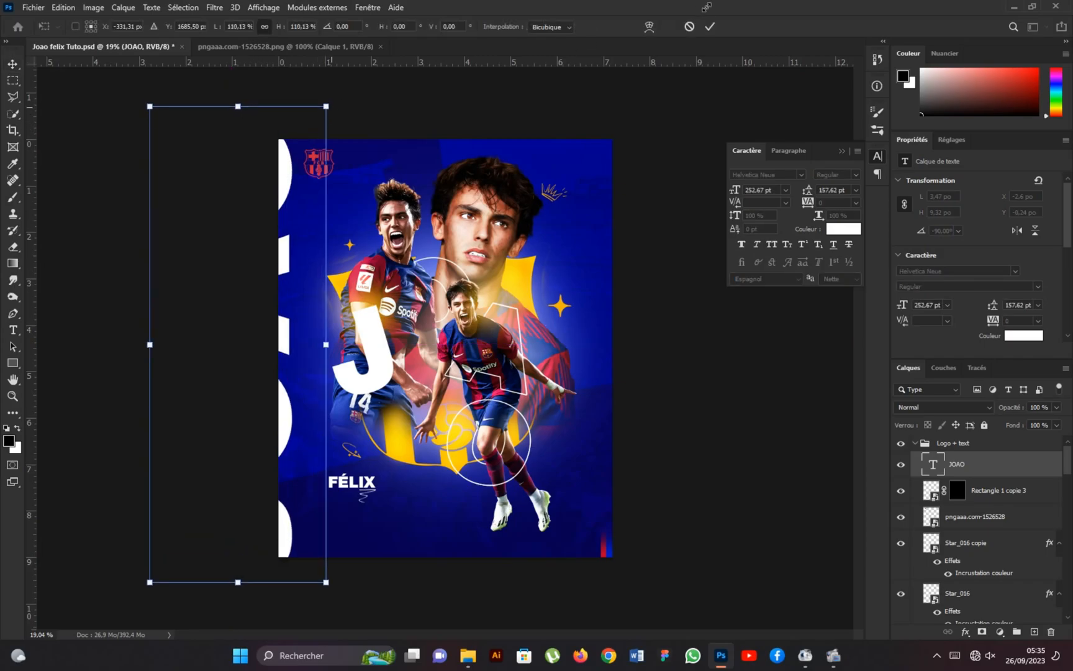
{"action": "left_click", "coordinate": [710, 28]}
{"action": "left_click_drag", "start_coordinate": [288, 428], "coordinate": [282, 429]}
{"action": "scroll", "coordinate": [443, 350], "scroll_direction": "down", "scroll_amount": 2}
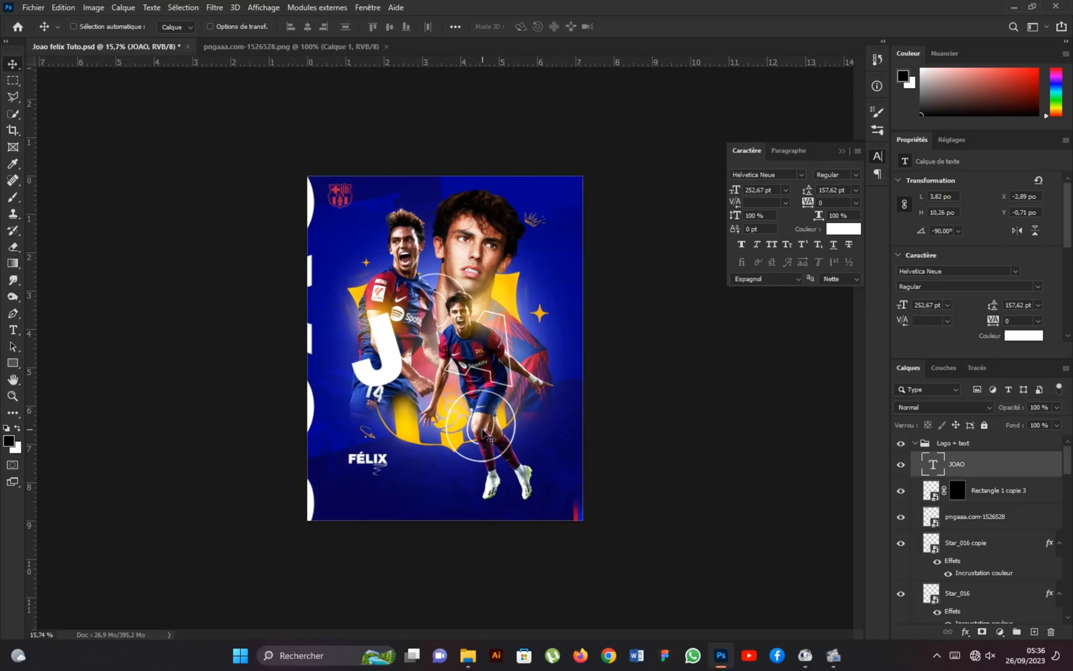
{"action": "scroll", "coordinate": [483, 430], "scroll_direction": "up", "scroll_amount": 1}
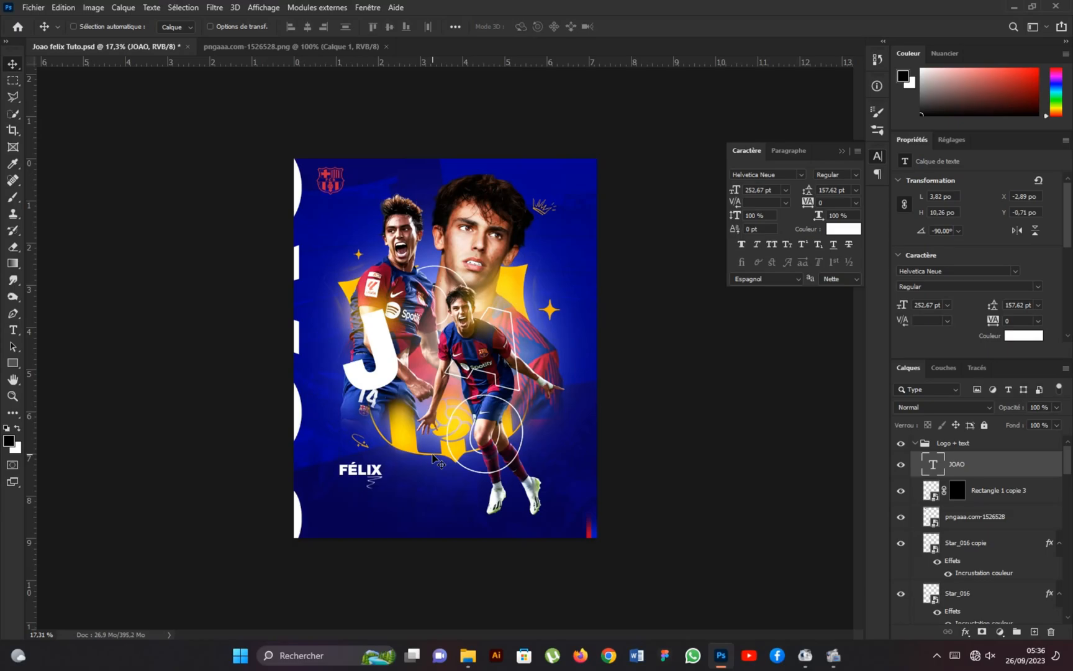
Collapse the Logo + text group, embed the dl.beatsnoop.com-3000 light-flare image above it, and rotate the image 90°.
{"action": "left_click", "coordinate": [915, 443]}
{"action": "left_click", "coordinate": [33, 7]}
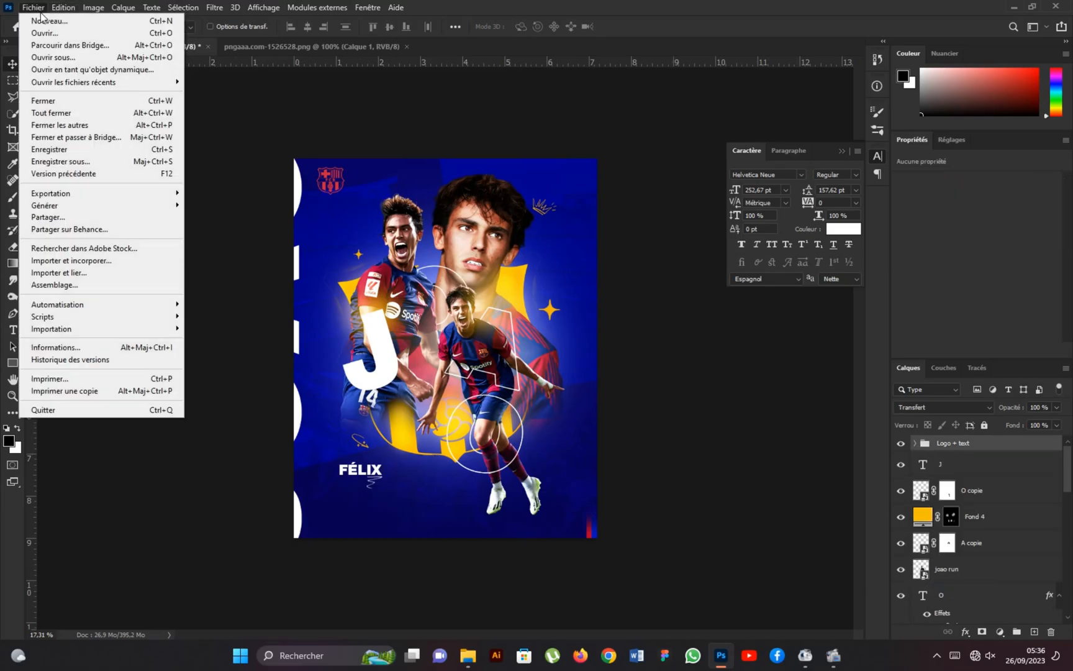
{"action": "left_click", "coordinate": [56, 259]}
{"action": "left_click", "coordinate": [717, 222]}
{"action": "left_click", "coordinate": [654, 498]}
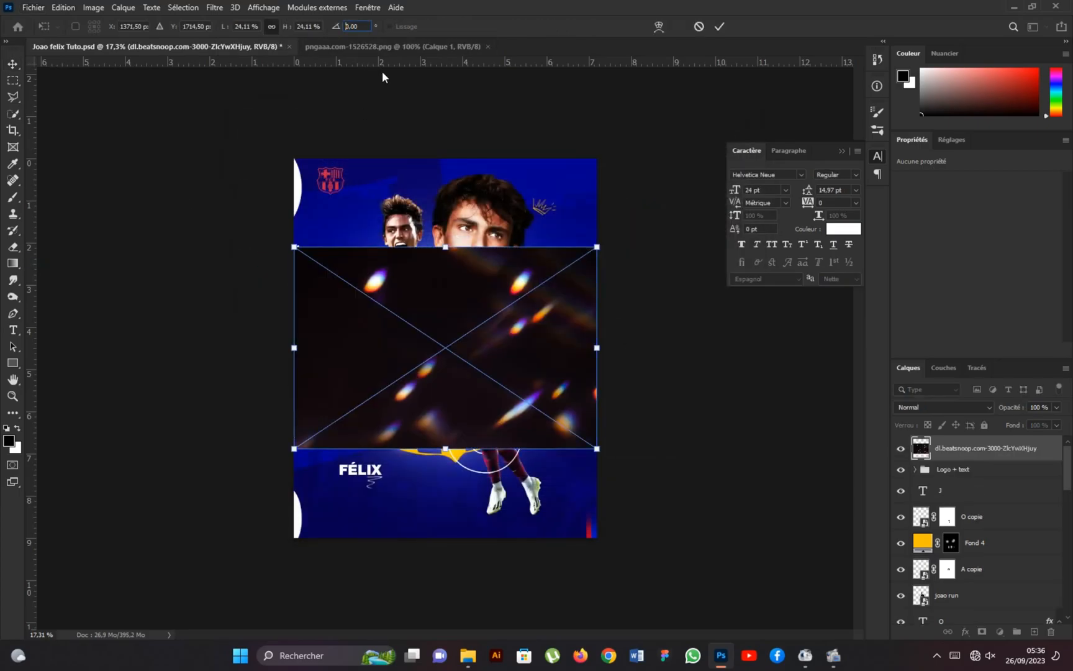
{"action": "left_click_drag", "start_coordinate": [382, 79], "coordinate": [482, 339]}
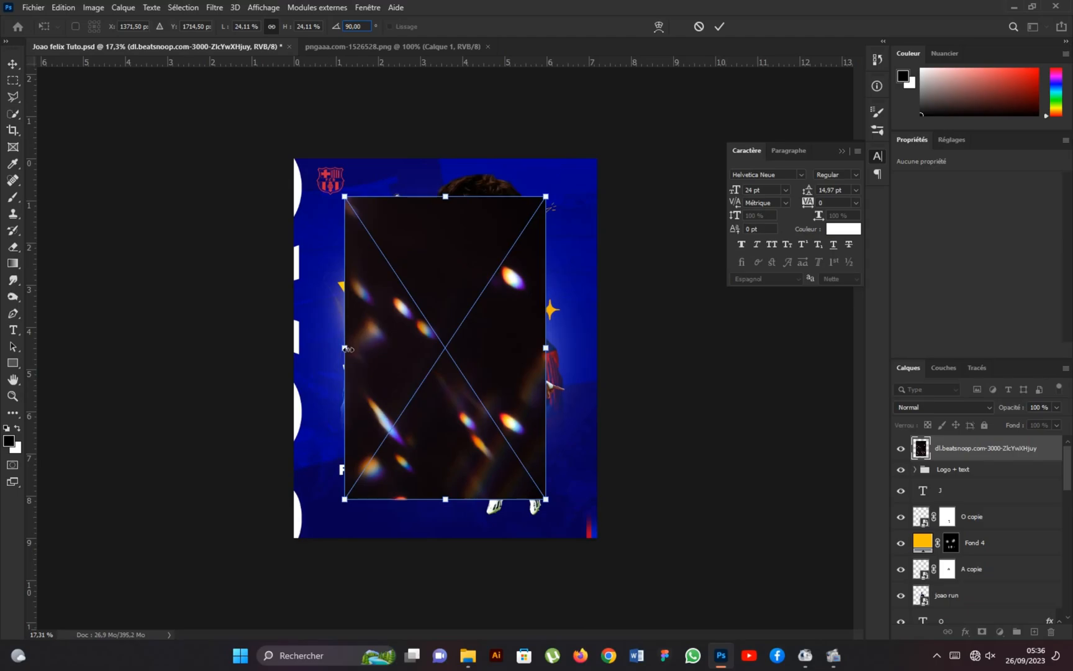
Enlarge the light-flare image to about 55.65% and shift it down and slightly left over the poster.
{"action": "left_click_drag", "start_coordinate": [346, 349], "coordinate": [202, 349]}
{"action": "left_click_drag", "start_coordinate": [546, 347], "coordinate": [668, 347]}
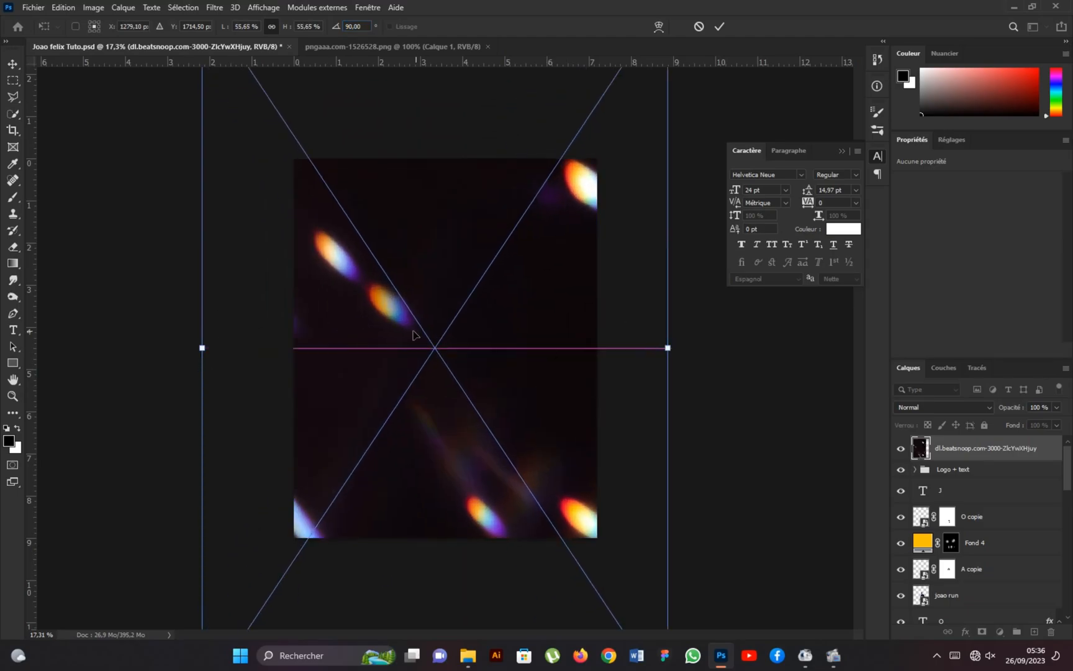
{"action": "scroll", "coordinate": [448, 346], "scroll_direction": "down", "scroll_amount": 2}
{"action": "left_click_drag", "start_coordinate": [447, 346], "coordinate": [447, 439]}
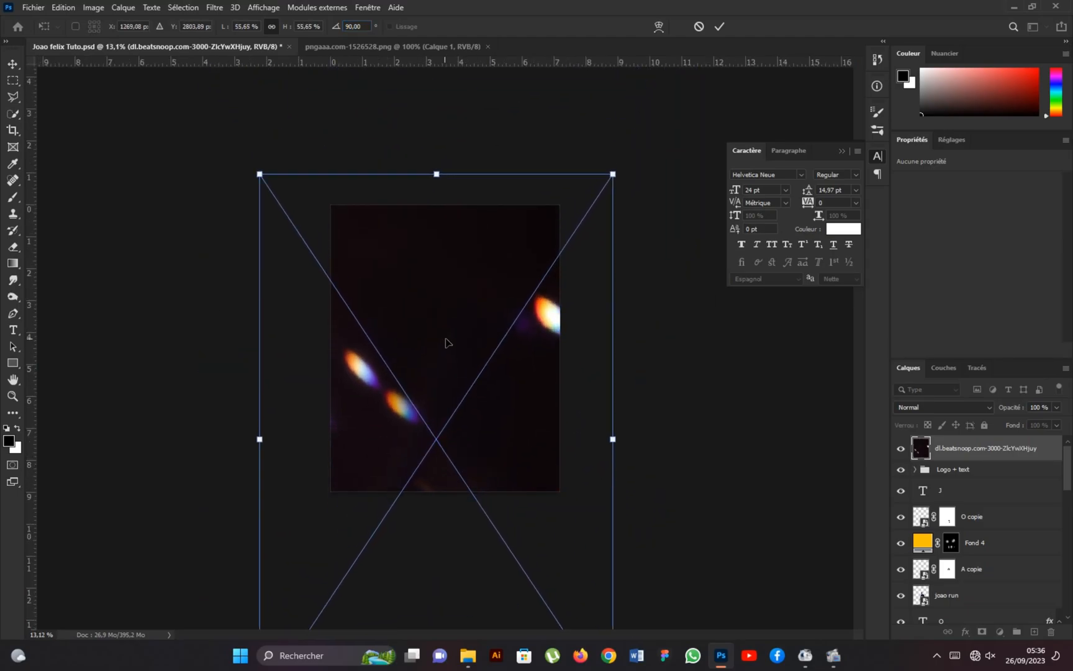
{"action": "left_click_drag", "start_coordinate": [470, 287], "coordinate": [448, 313]}
Scale the light-flare image up to about 64.1%, covering the poster with flares at the lower left and right edge, and apply the transform.
{"action": "scroll", "coordinate": [448, 313], "scroll_direction": "down", "scroll_amount": 1}
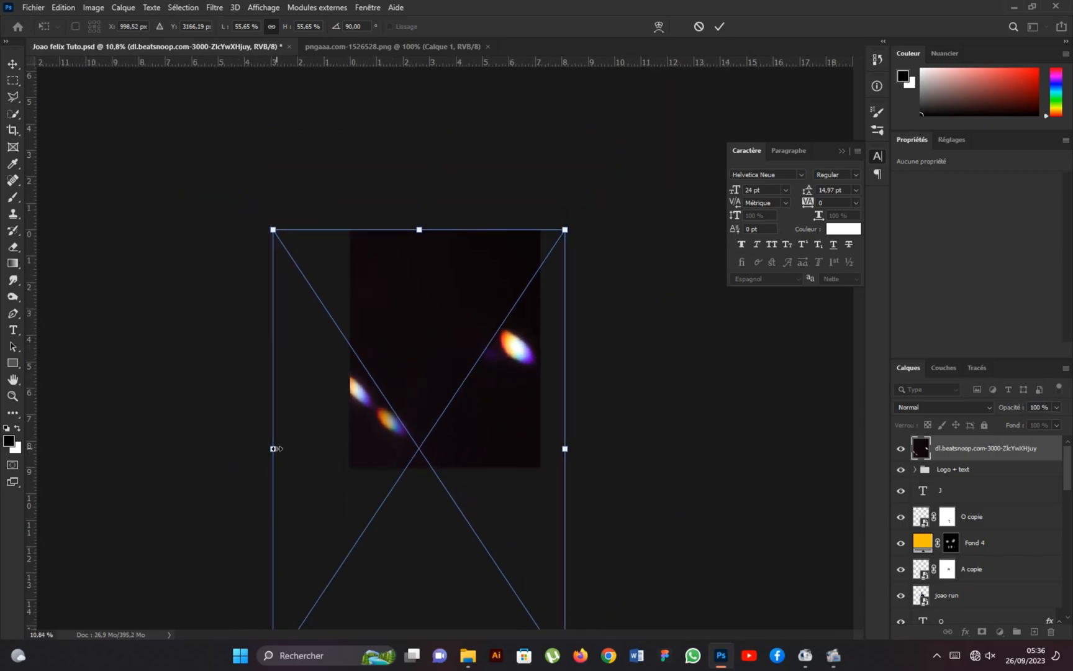
{"action": "left_click_drag", "start_coordinate": [274, 448], "coordinate": [266, 448]}
{"action": "scroll", "coordinate": [444, 331], "scroll_direction": "down", "scroll_amount": 1}
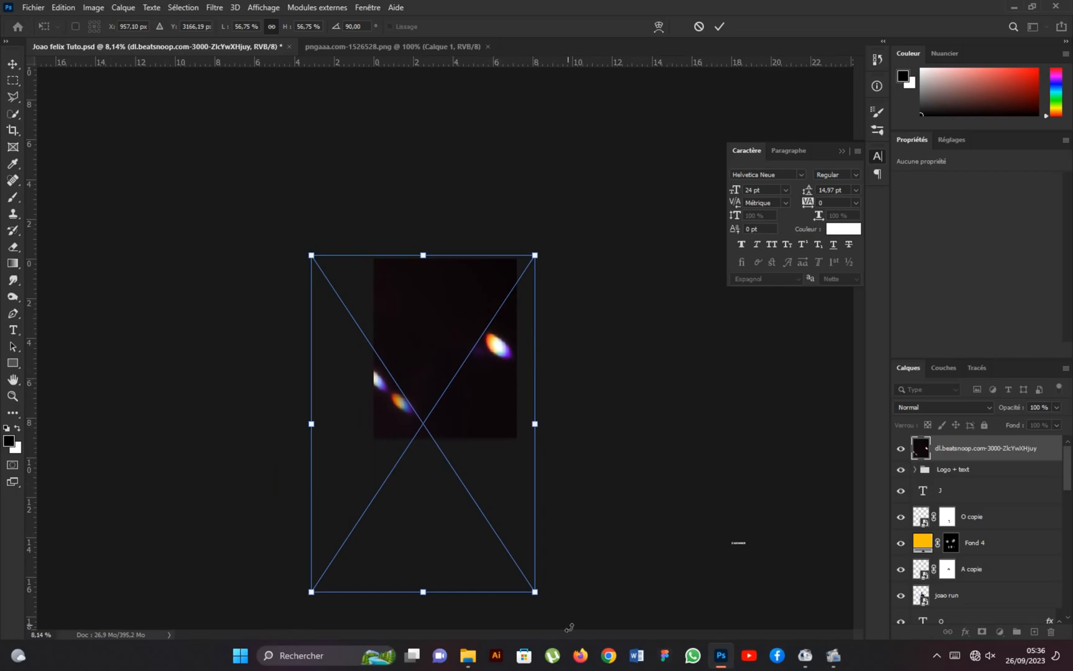
{"action": "left_click_drag", "start_coordinate": [537, 593], "coordinate": [582, 617]}
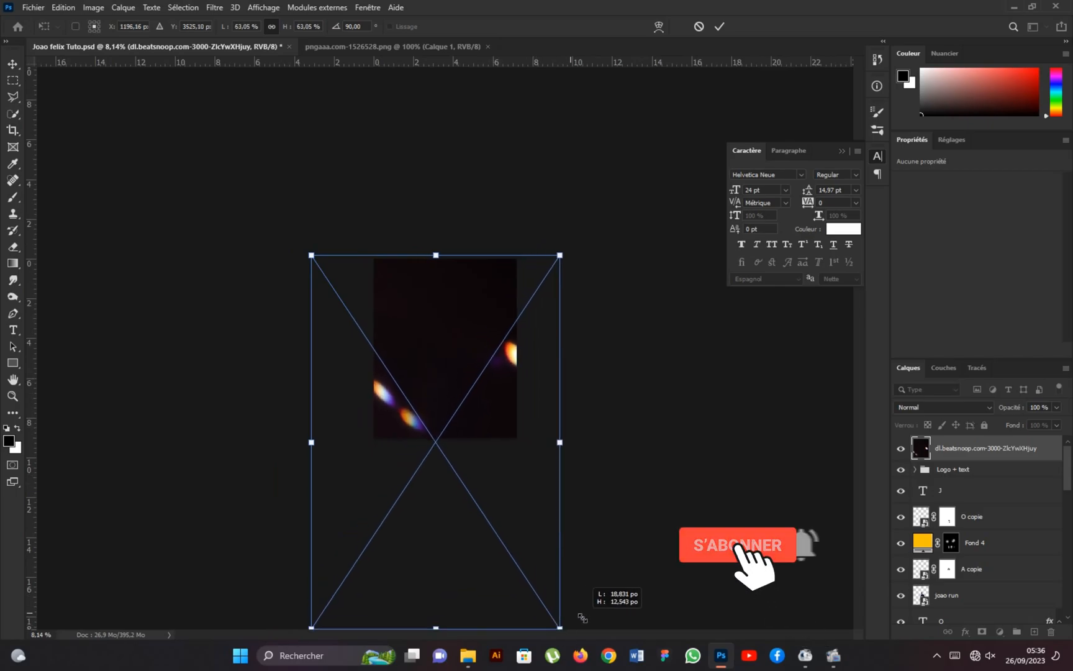
{"action": "left_click_drag", "start_coordinate": [311, 256], "coordinate": [307, 249]}
{"action": "left_click_drag", "start_coordinate": [433, 374], "coordinate": [430, 376]}
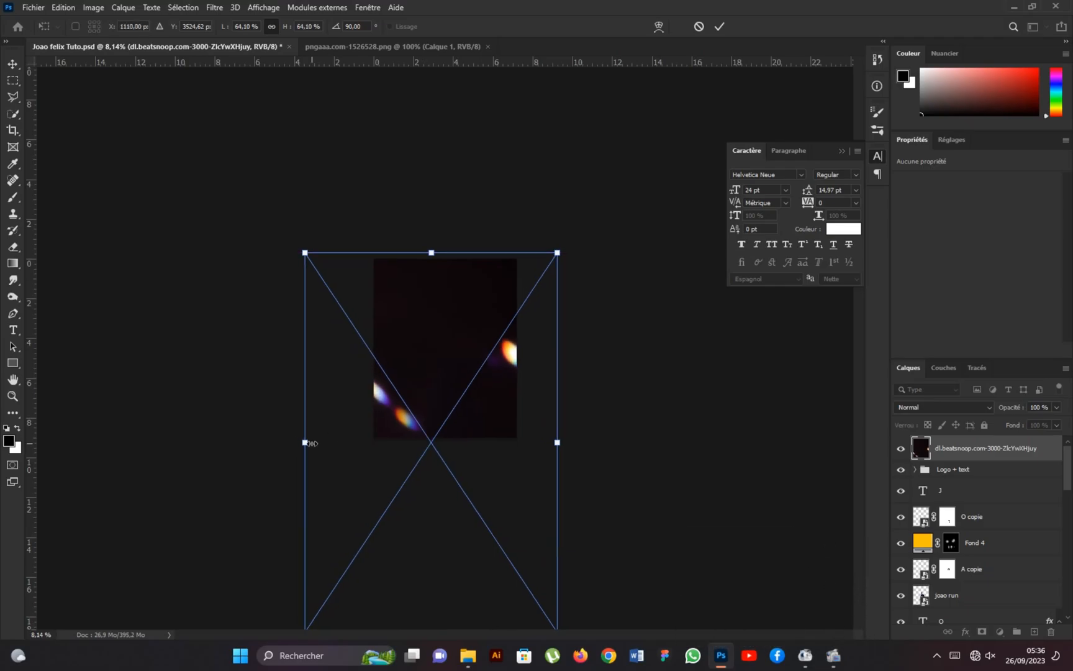
{"action": "left_click", "coordinate": [719, 27]}
Set the light-flare layer's blending mode to Superposition (Screen) so the poster shows through its dark areas.
{"action": "key", "text": "ctrl+plus"}
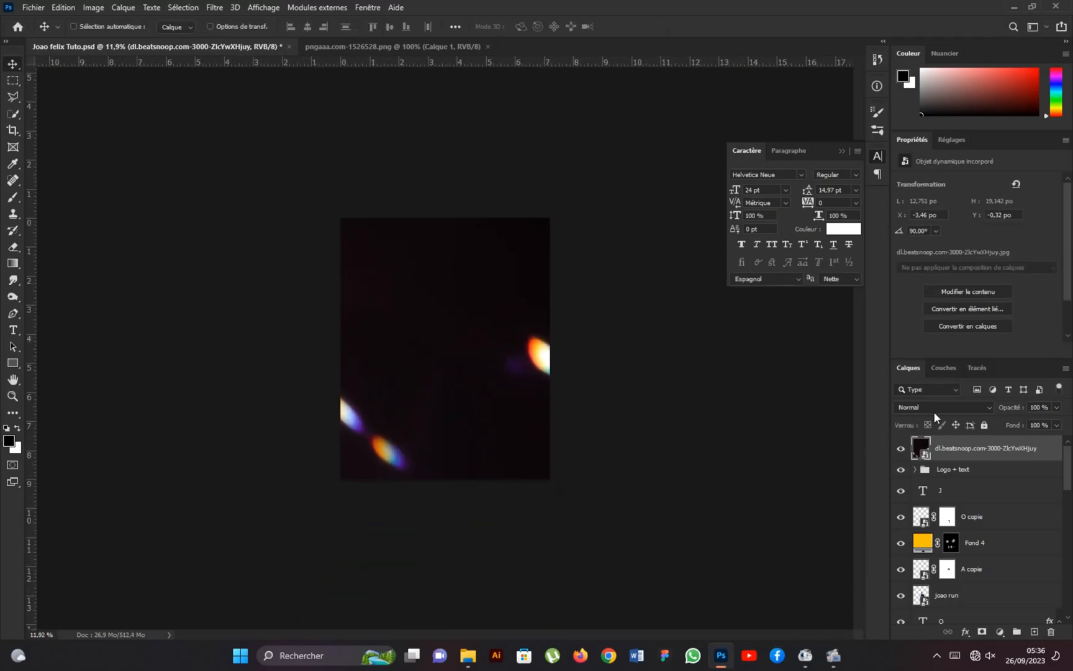
{"action": "left_click", "coordinate": [932, 408]}
{"action": "left_click", "coordinate": [925, 424]}
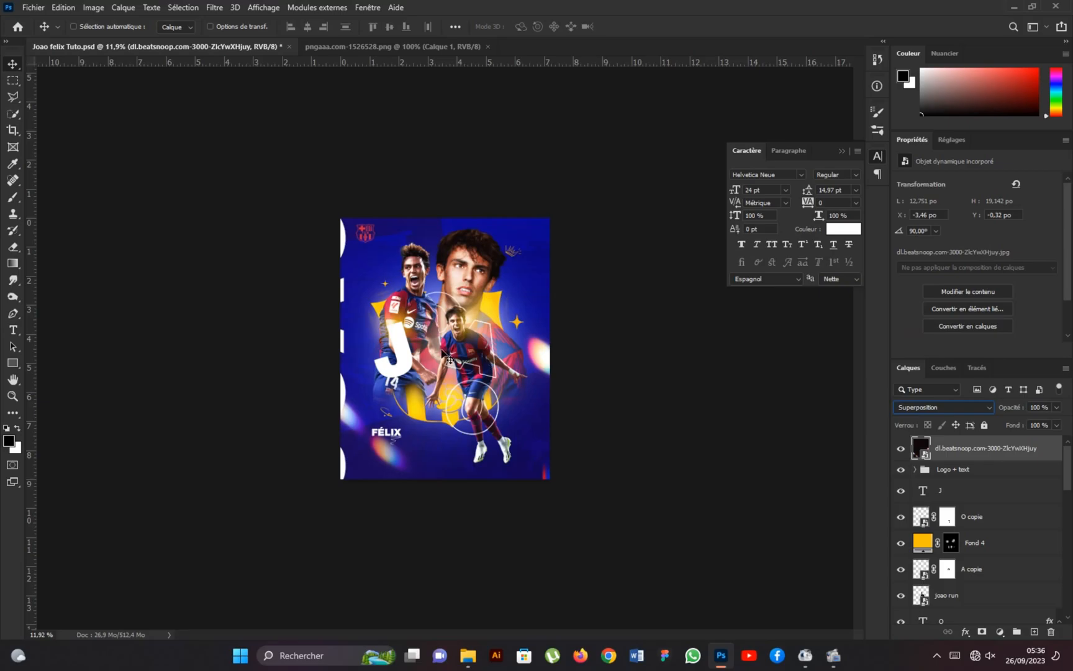
{"action": "scroll", "coordinate": [442, 353], "scroll_direction": "up", "scroll_amount": 3}
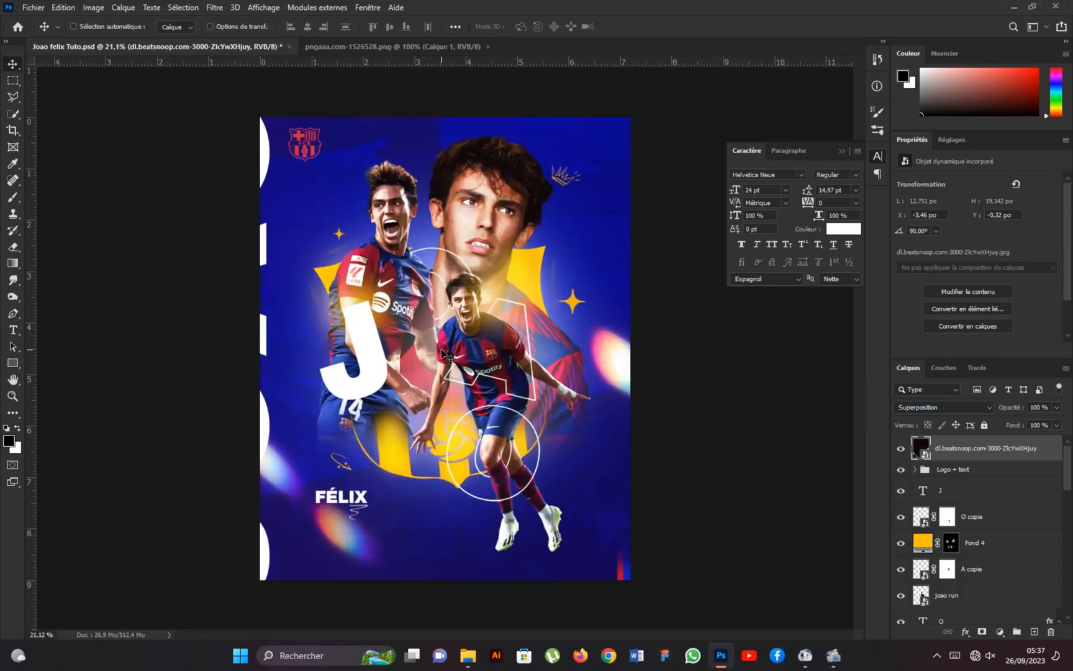
Change the stroke colour of the O text layer just above Joao big to yellow #ffc000.
{"action": "scroll", "coordinate": [442, 353], "scroll_direction": "down", "scroll_amount": 1}
{"action": "scroll", "coordinate": [972, 521], "scroll_direction": "down", "scroll_amount": 3}
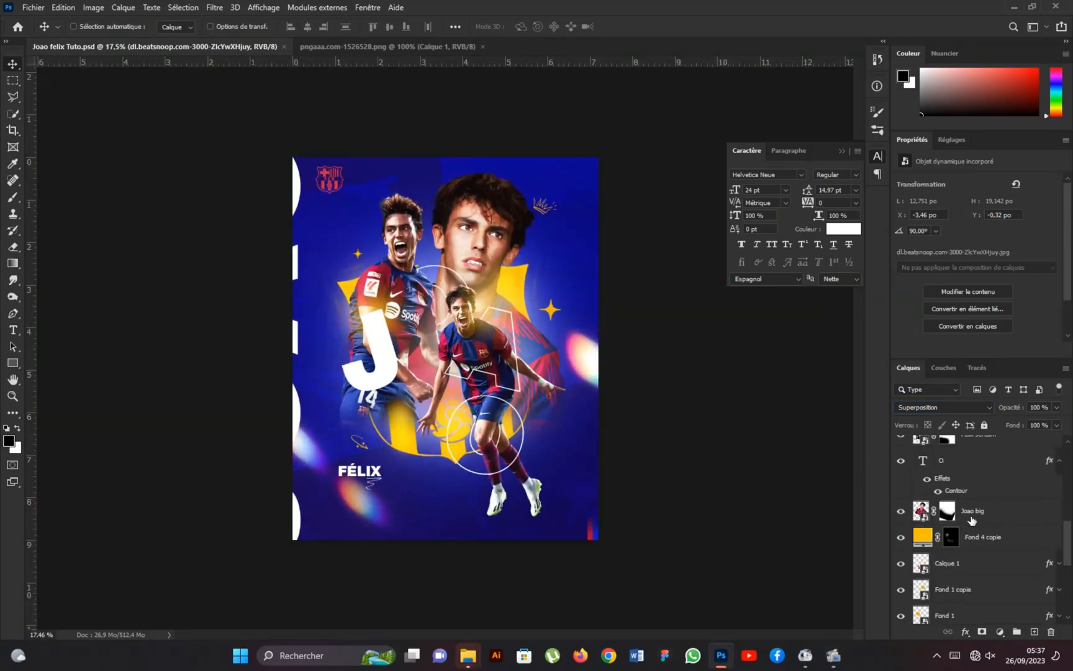
{"action": "double_click", "coordinate": [956, 491]}
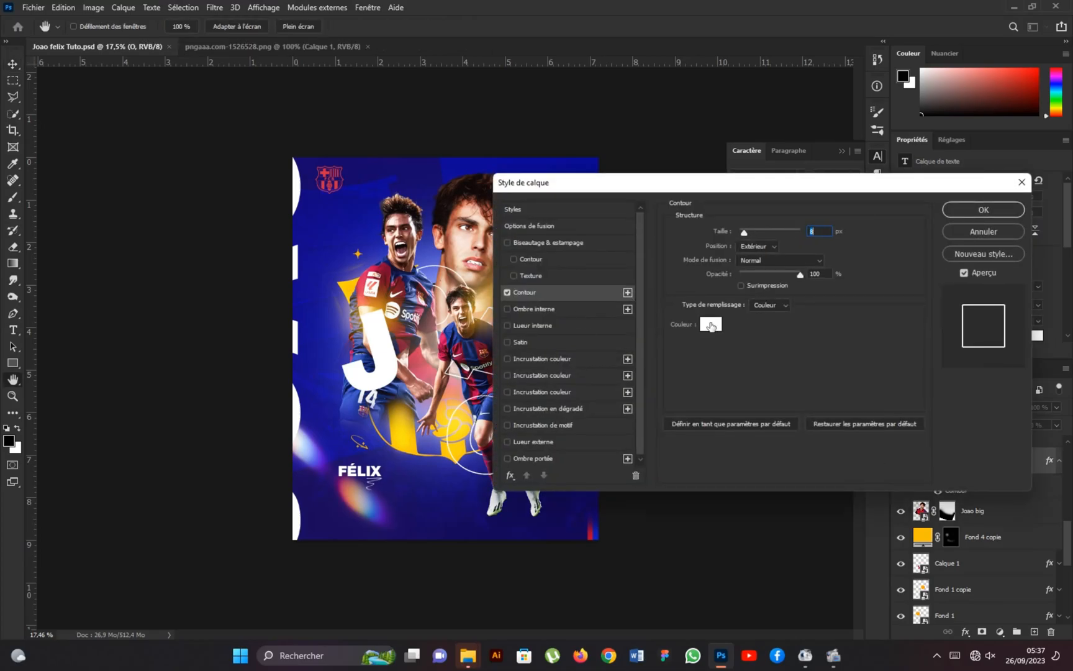
{"action": "left_click", "coordinate": [711, 325]}
{"action": "left_click", "coordinate": [880, 400]}
{"action": "left_click", "coordinate": [865, 258]}
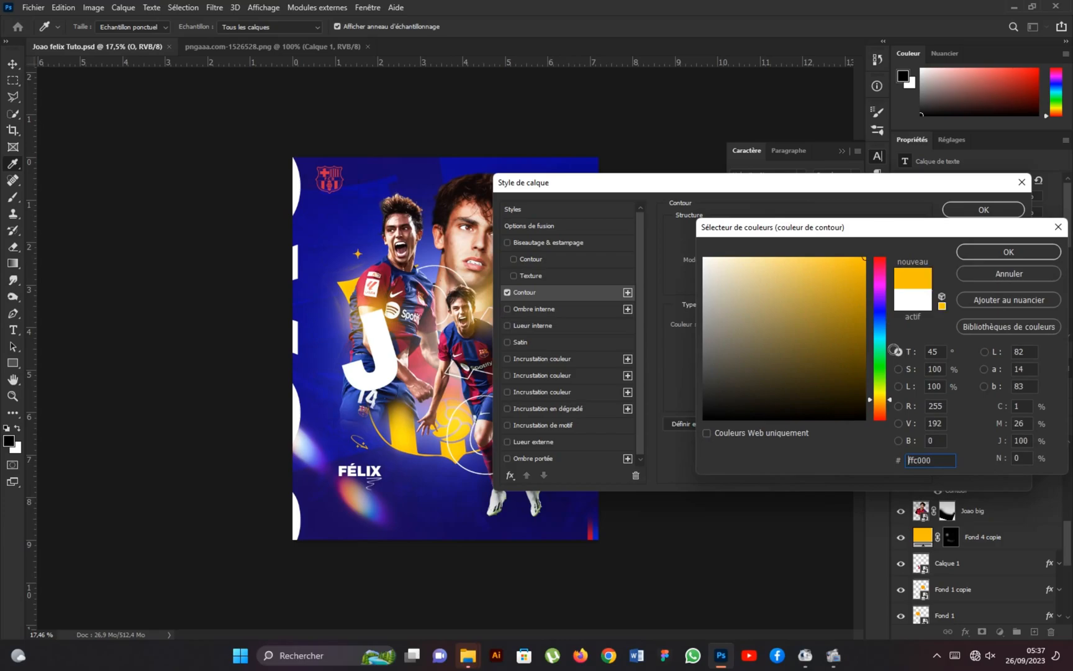
{"action": "left_click", "coordinate": [1008, 251]}
{"action": "key", "text": "Return"}
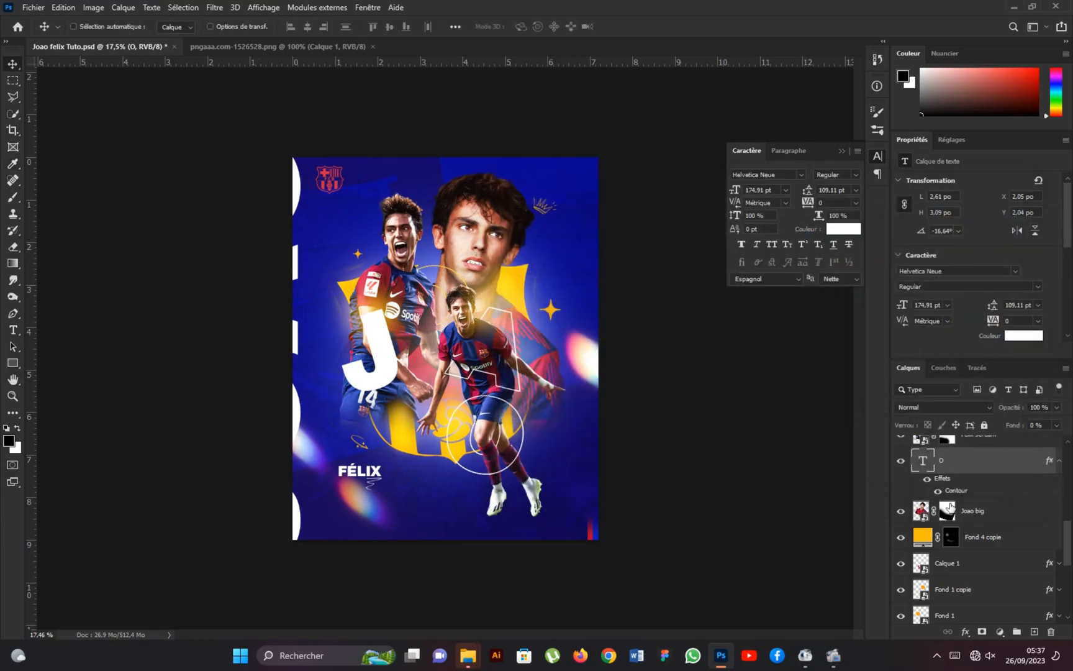
Change the stroke colour of the O text layer just below joao run to orange-yellow #ffa800.
{"action": "scroll", "coordinate": [947, 550], "scroll_direction": "down", "scroll_amount": 3}
{"action": "scroll", "coordinate": [950, 556], "scroll_direction": "up", "scroll_amount": 5}
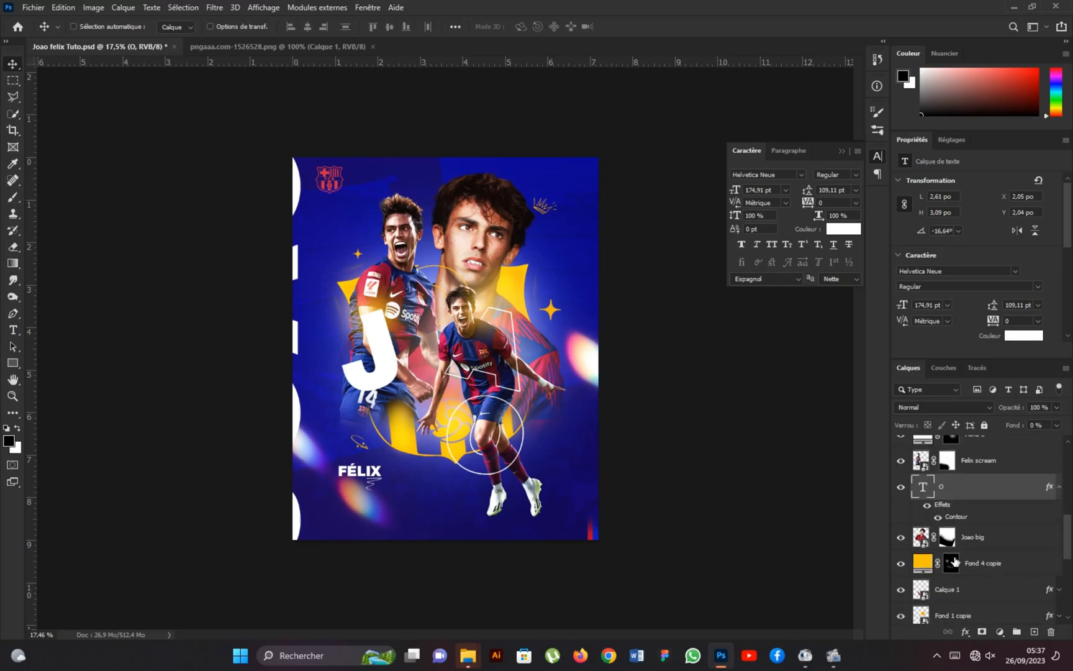
{"action": "scroll", "coordinate": [956, 546], "scroll_direction": "up", "scroll_amount": 3}
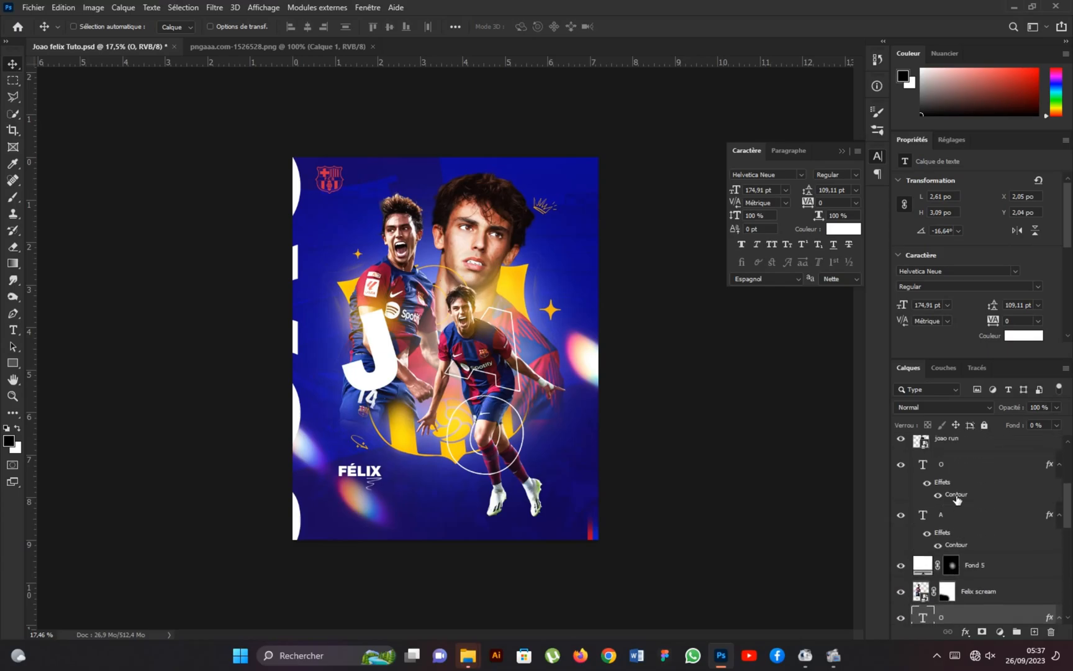
{"action": "left_click", "coordinate": [957, 497]}
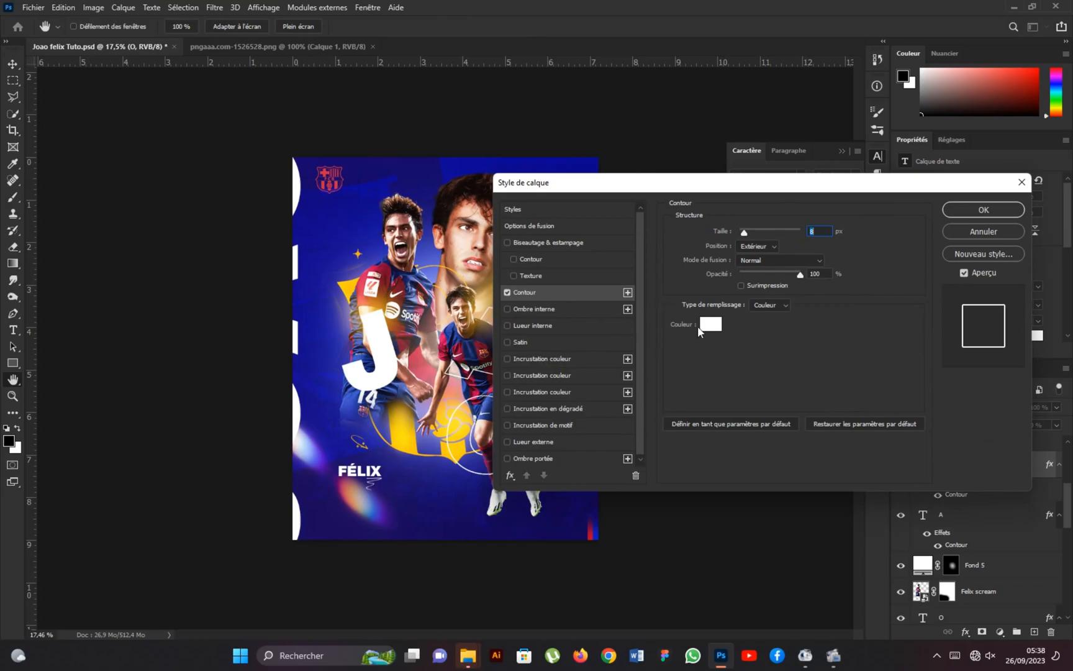
{"action": "left_click", "coordinate": [707, 324]}
{"action": "left_click", "coordinate": [438, 260]}
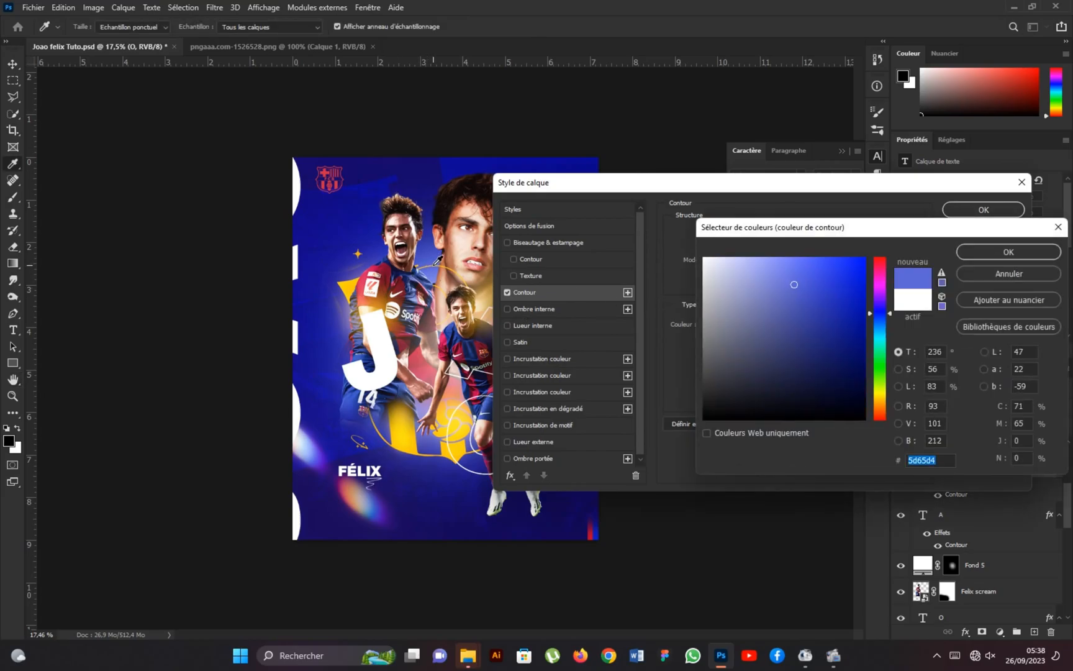
{"action": "left_click", "coordinate": [884, 402]}
{"action": "left_click_drag", "start_coordinate": [852, 302], "coordinate": [878, 248]}
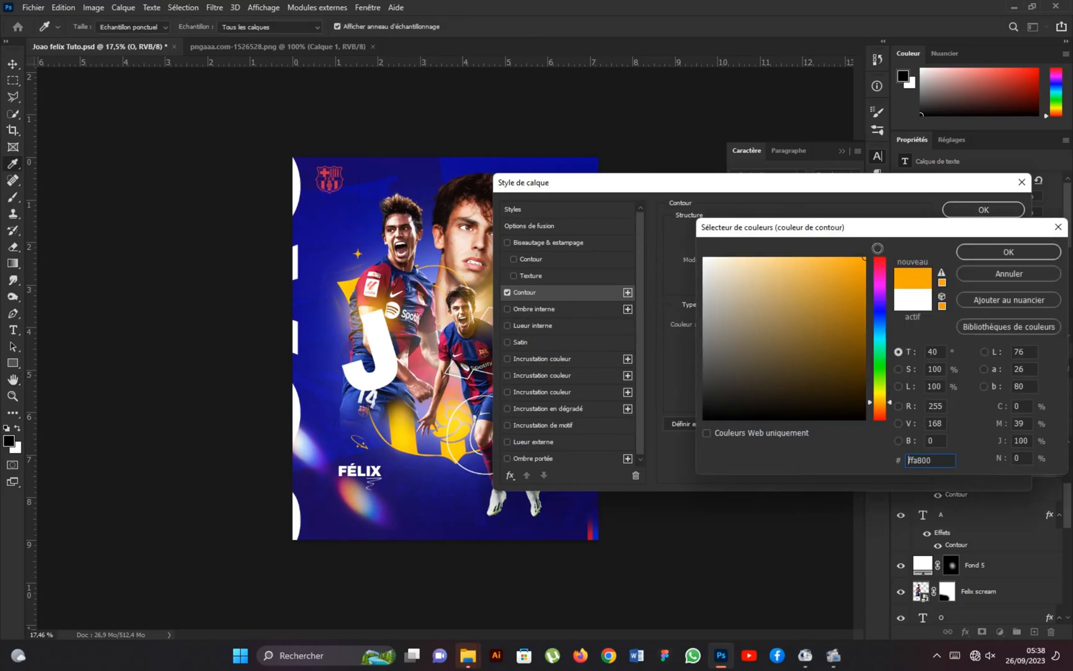
{"action": "left_click", "coordinate": [988, 252]}
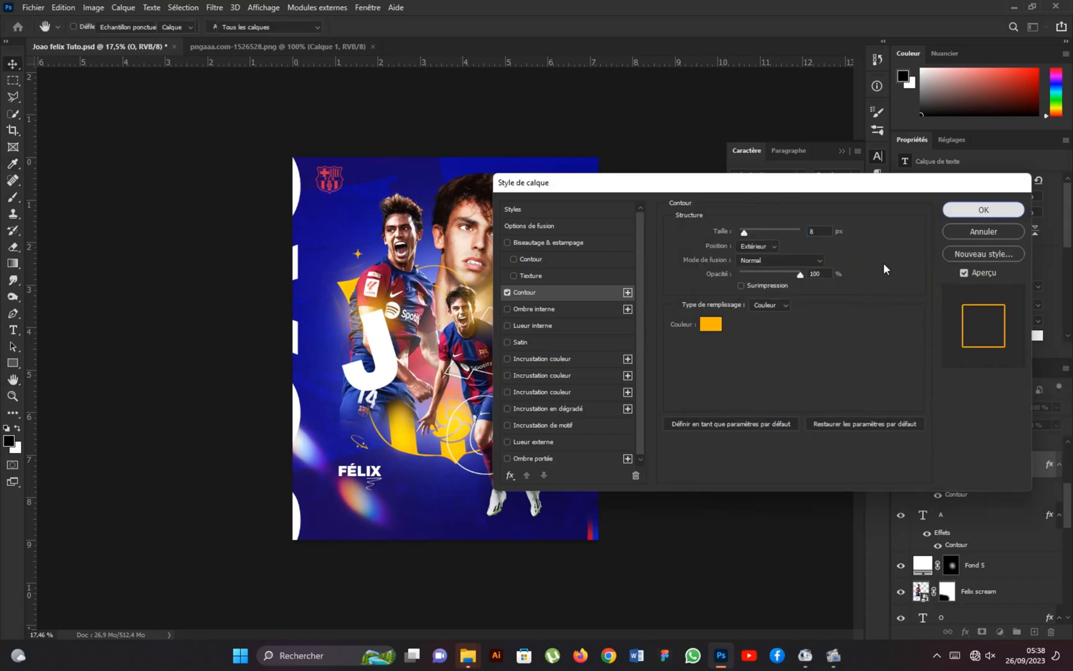
{"action": "left_click", "coordinate": [987, 210]}
Recolour the stroke inside the O copie smart object to yellow #ffc000, then save and close its contents.
{"action": "scroll", "coordinate": [973, 508], "scroll_direction": "up", "scroll_amount": 5}
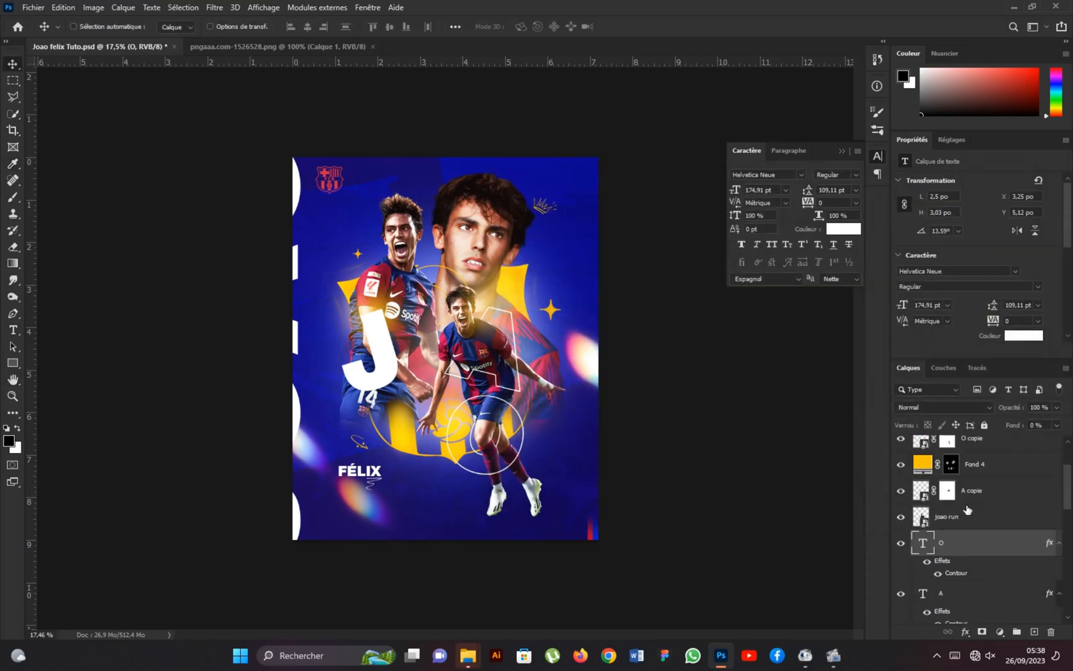
{"action": "scroll", "coordinate": [947, 496], "scroll_direction": "down", "scroll_amount": 1}
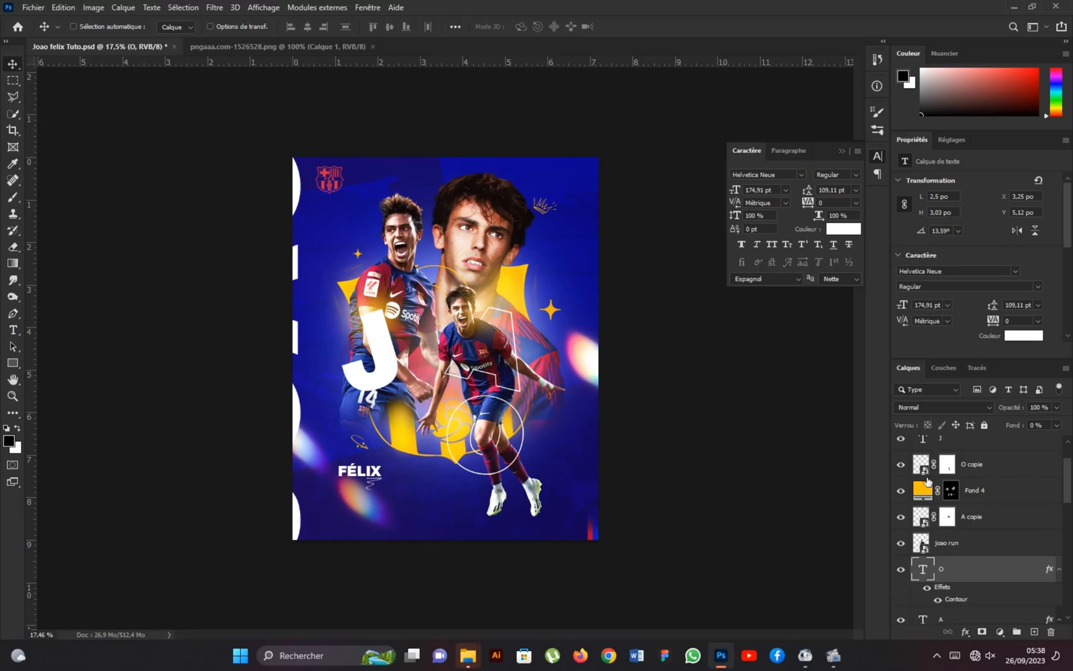
{"action": "double_click", "coordinate": [922, 464]}
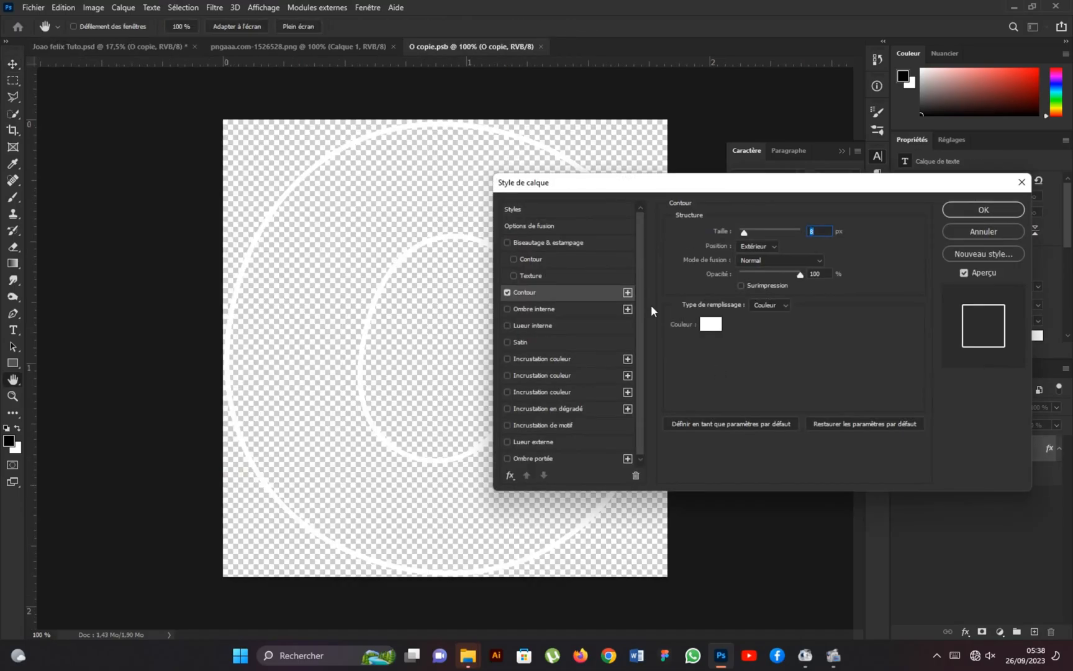
{"action": "left_click", "coordinate": [712, 329]}
{"action": "left_click", "coordinate": [880, 398]}
{"action": "left_click_drag", "start_coordinate": [857, 268], "coordinate": [882, 233]}
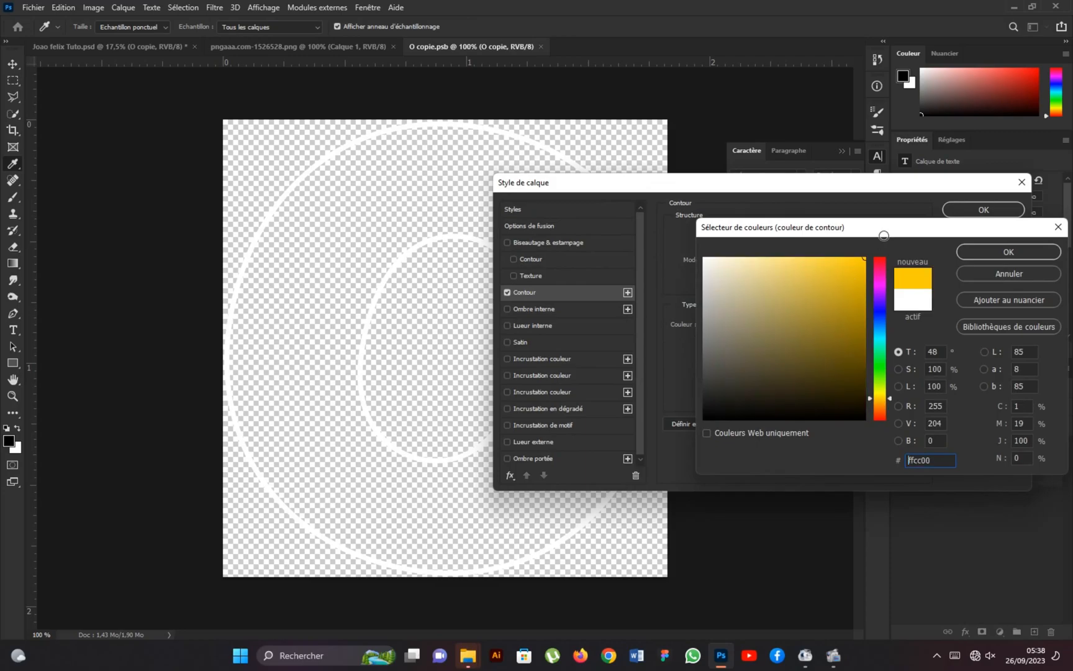
{"action": "left_click_drag", "start_coordinate": [881, 400], "coordinate": [880, 400]}
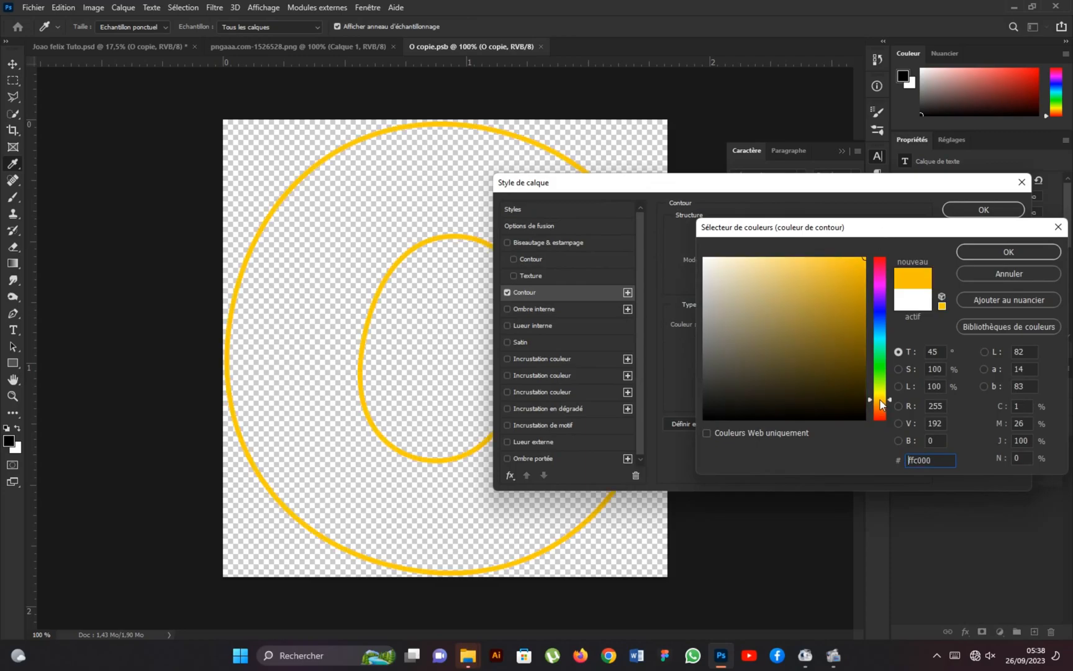
{"action": "left_click", "coordinate": [982, 254]}
{"action": "left_click", "coordinate": [991, 210]}
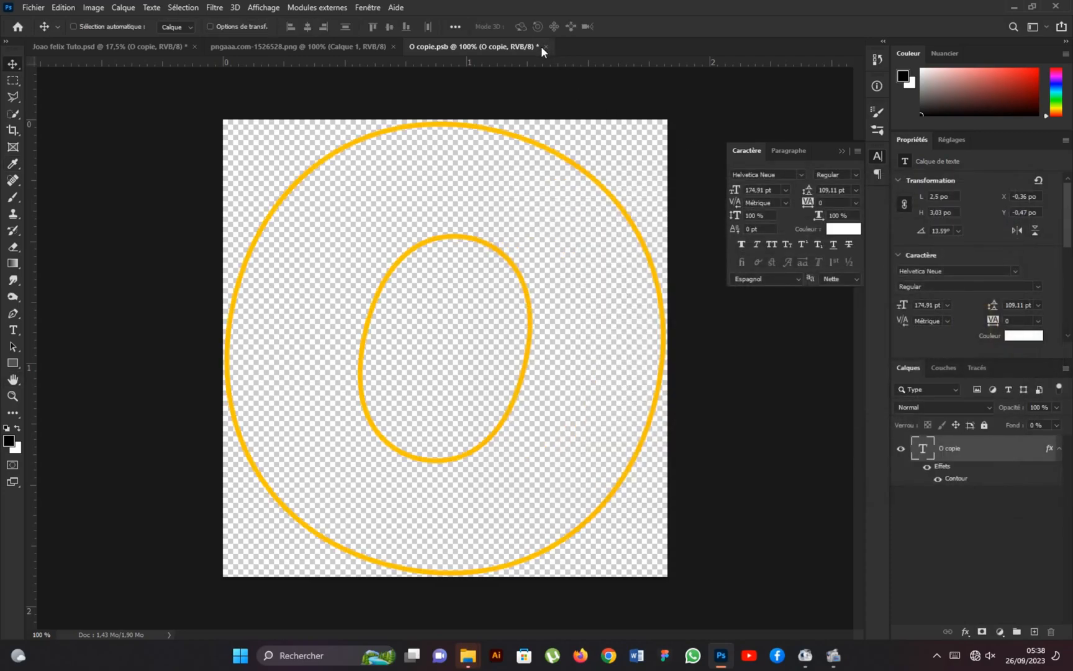
{"action": "left_click", "coordinate": [546, 47]}
{"action": "key", "text": "Return"}
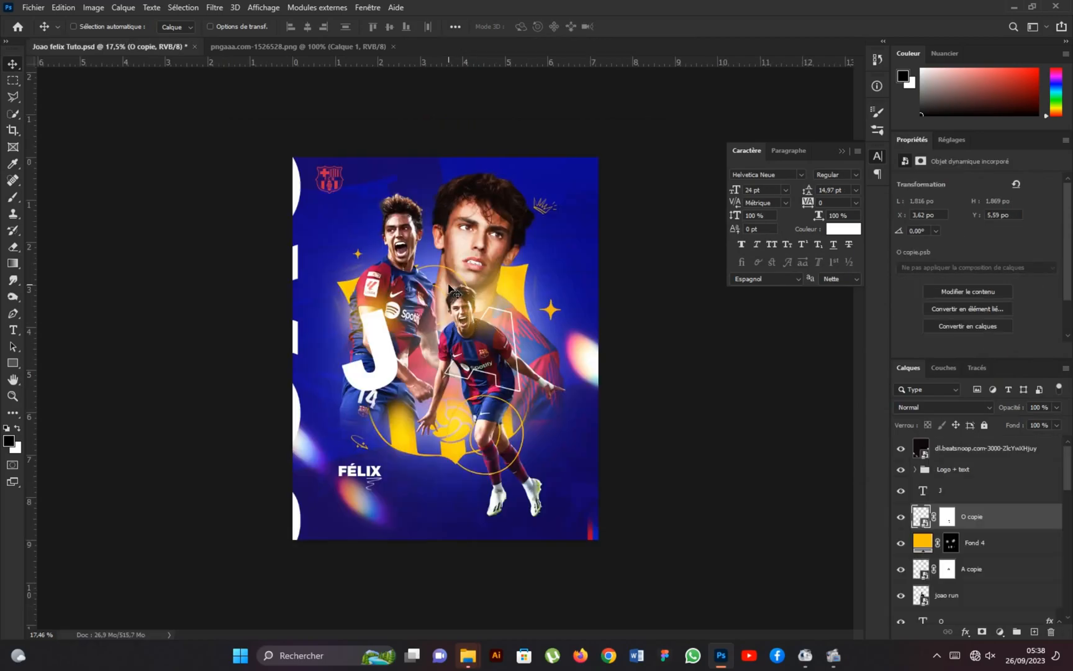
Enlarge the light-flare layer to about 13.9 by 20.9 inches, moving its flares closer to the poster's edges.
{"action": "scroll", "coordinate": [449, 288], "scroll_direction": "up", "scroll_amount": 1}
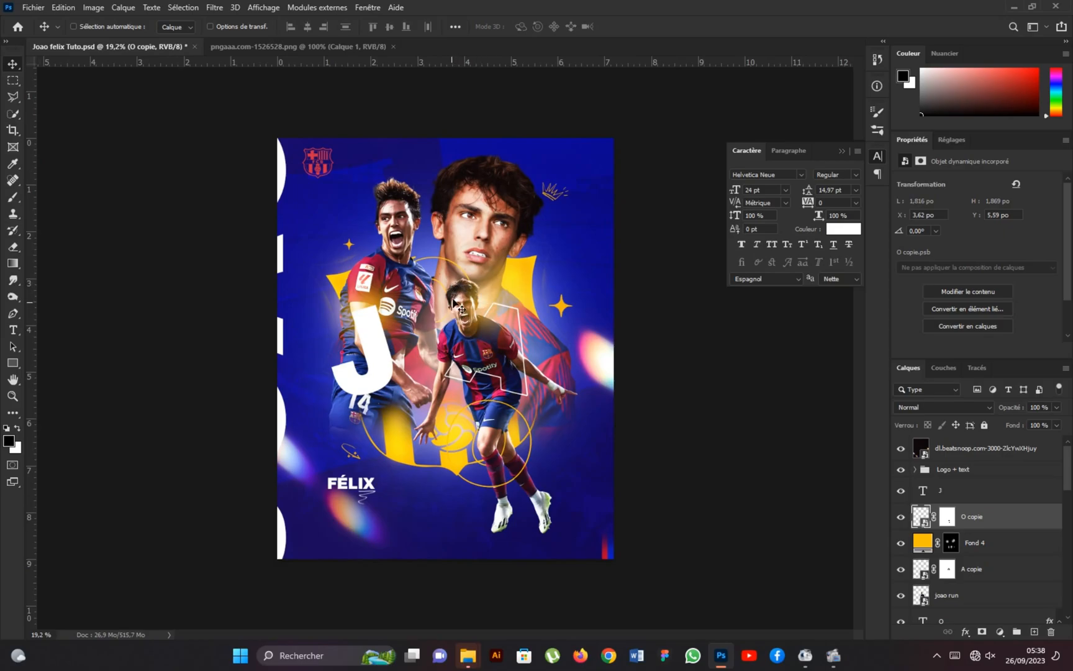
{"action": "left_click", "coordinate": [928, 447]}
{"action": "key", "text": "ctrl+t"}
{"action": "scroll", "coordinate": [296, 370], "scroll_direction": "down", "scroll_amount": 3}
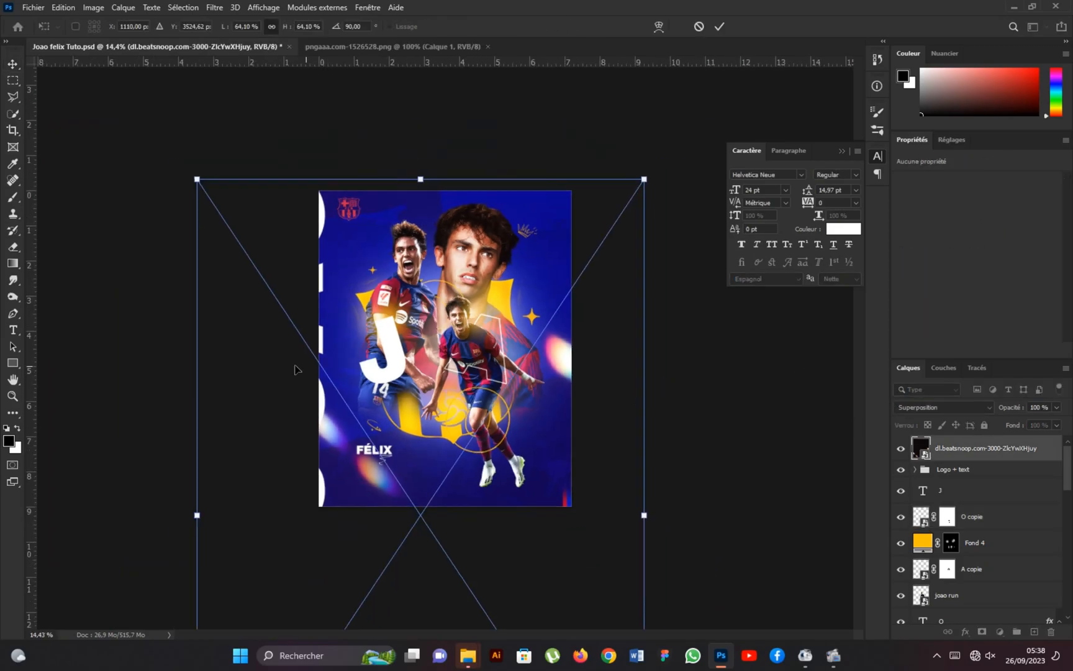
{"action": "scroll", "coordinate": [244, 374], "scroll_direction": "down", "scroll_amount": 3}
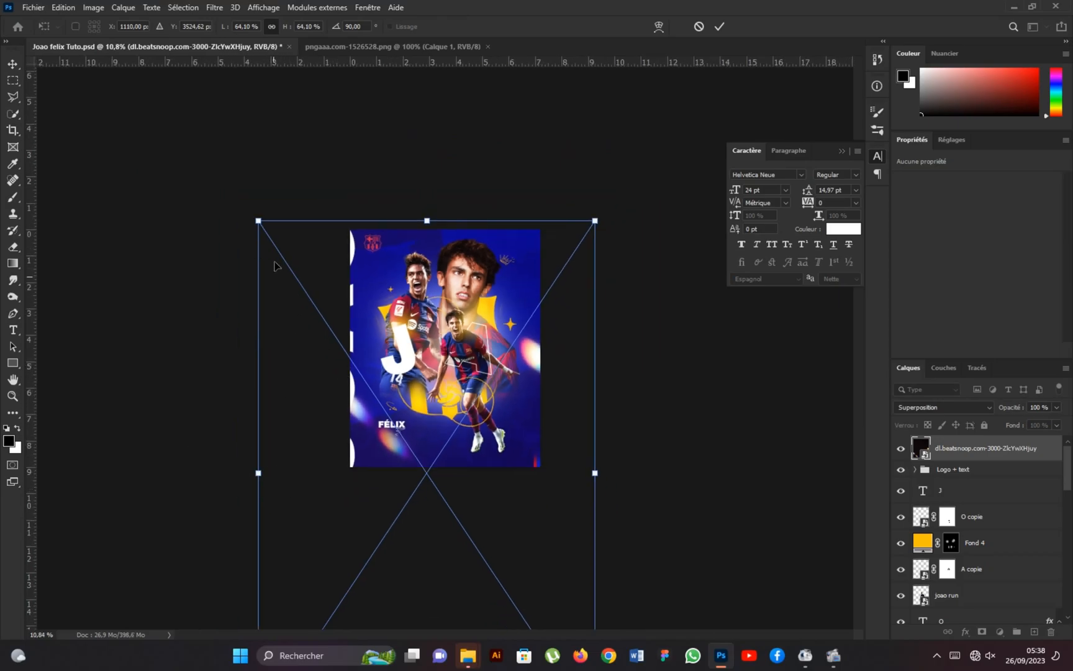
{"action": "left_click_drag", "start_coordinate": [595, 220], "coordinate": [611, 198]}
{"action": "left_click_drag", "start_coordinate": [543, 324], "coordinate": [541, 321]}
{"action": "left_click", "coordinate": [720, 26]}
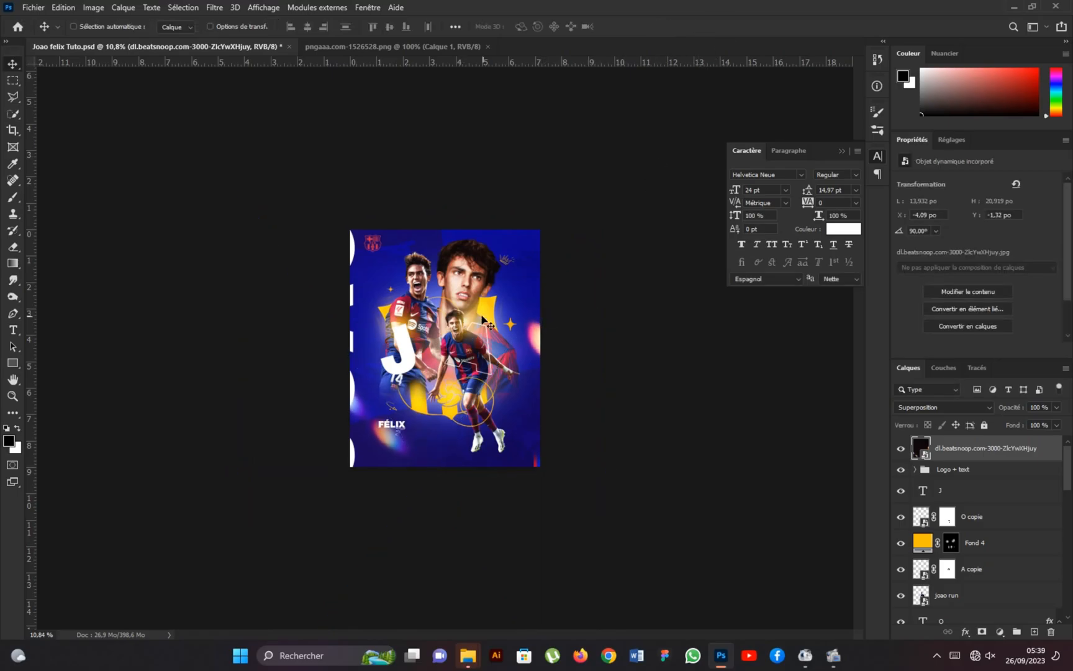
{"action": "scroll", "coordinate": [482, 320], "scroll_direction": "up", "scroll_amount": 6}
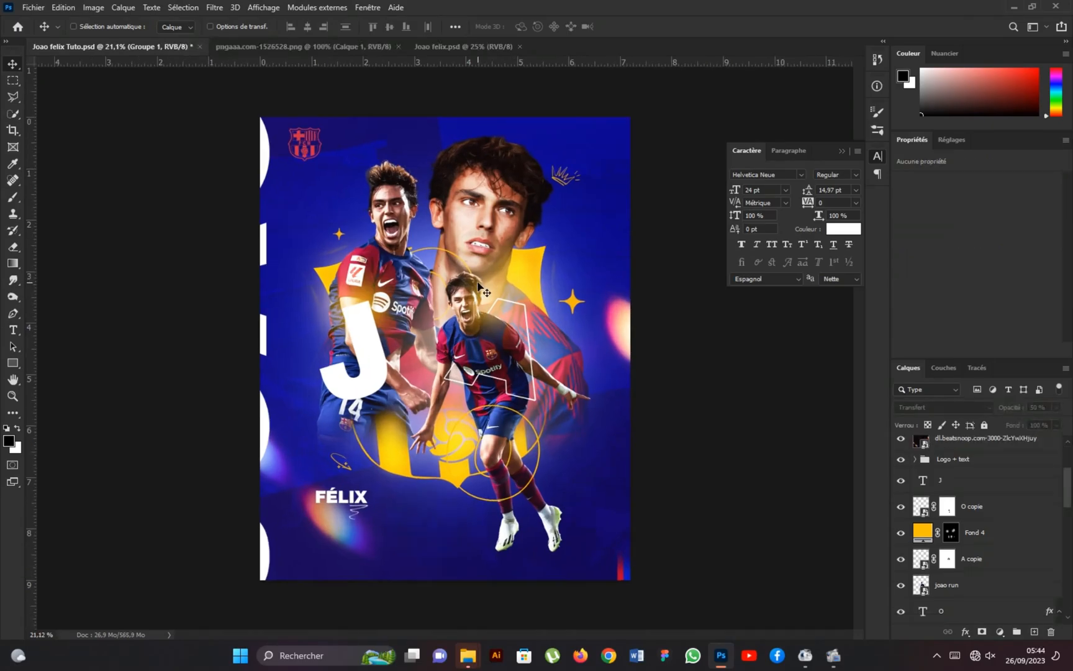
{"action": "scroll", "coordinate": [986, 585], "scroll_direction": "down", "scroll_amount": 5}
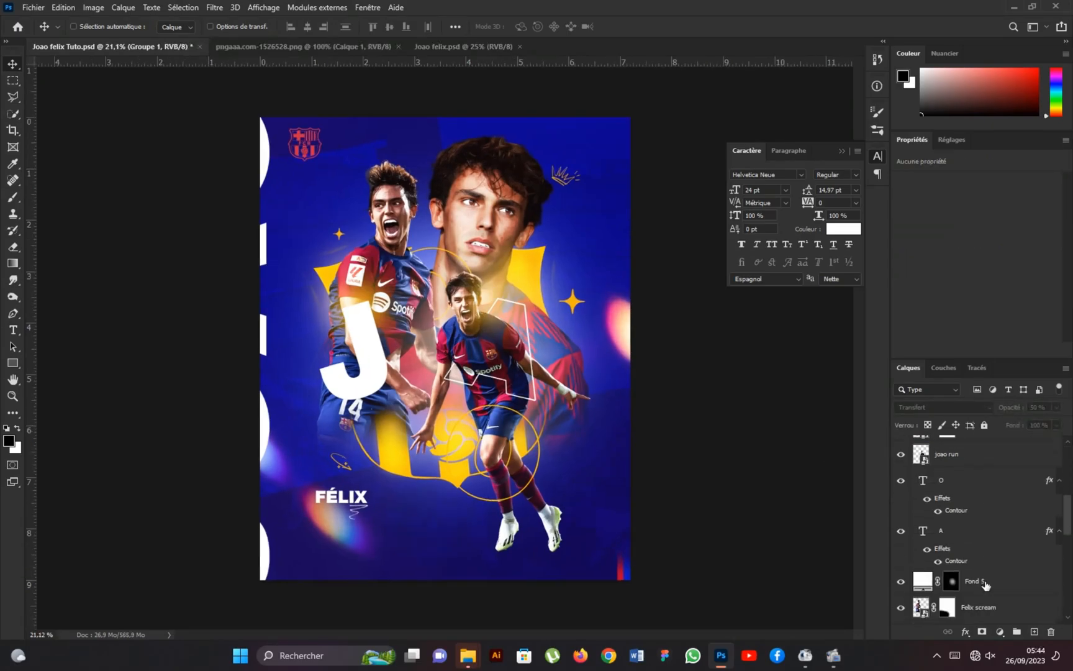
{"action": "left_click", "coordinate": [985, 583]}
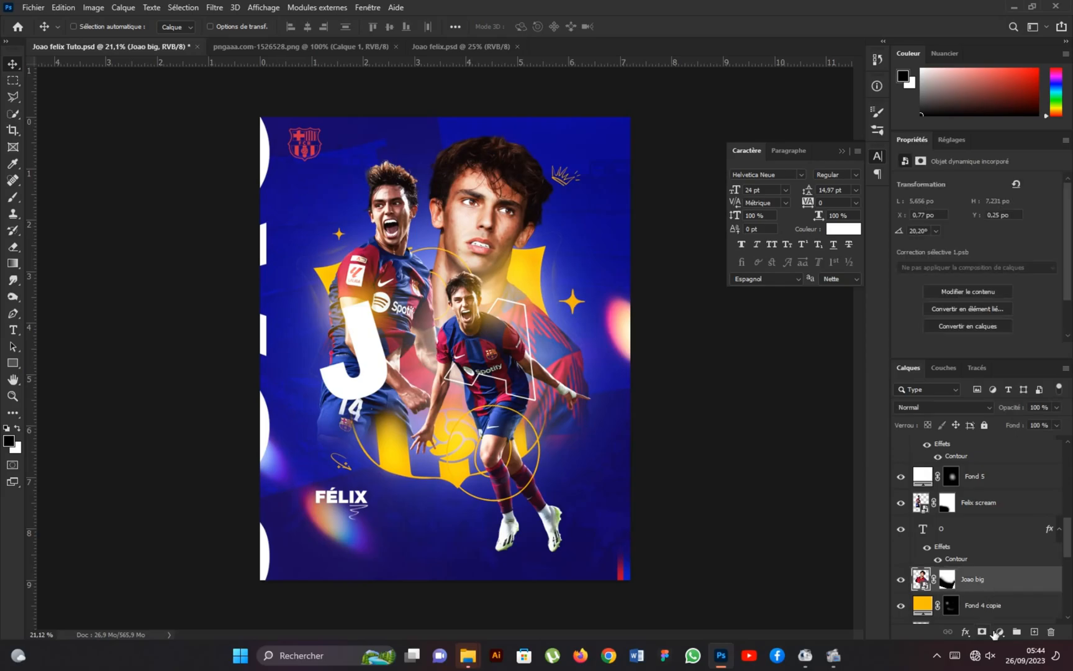
{"action": "left_click", "coordinate": [1000, 632]}
{"action": "left_click", "coordinate": [980, 507]}
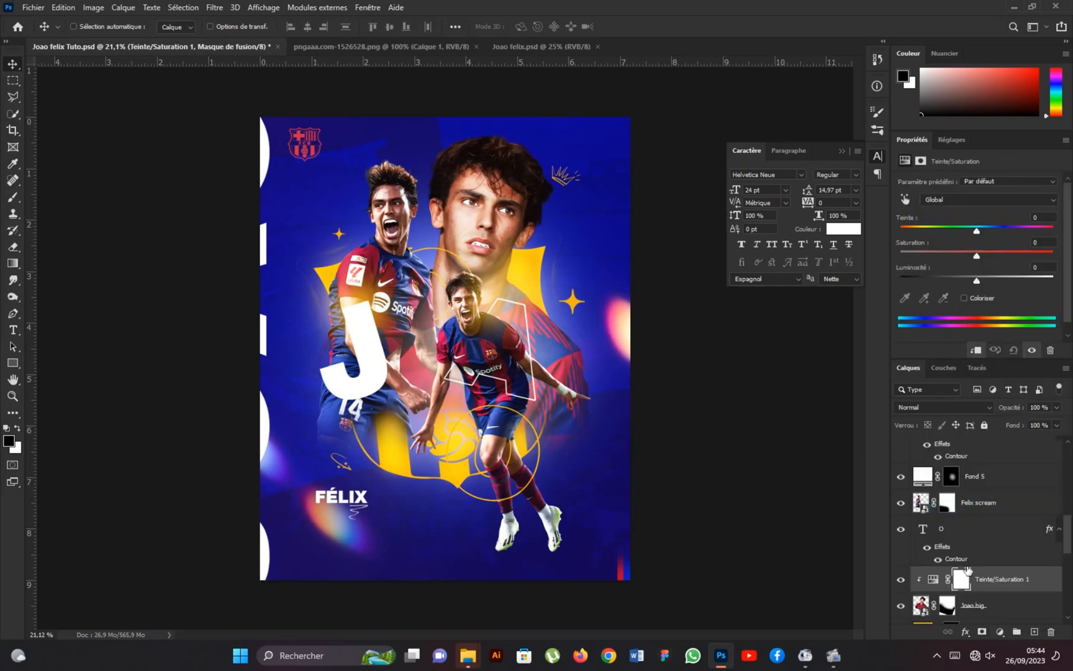
{"action": "key", "text": "ctrl+z"}
{"action": "key", "text": "ctrl+z"}
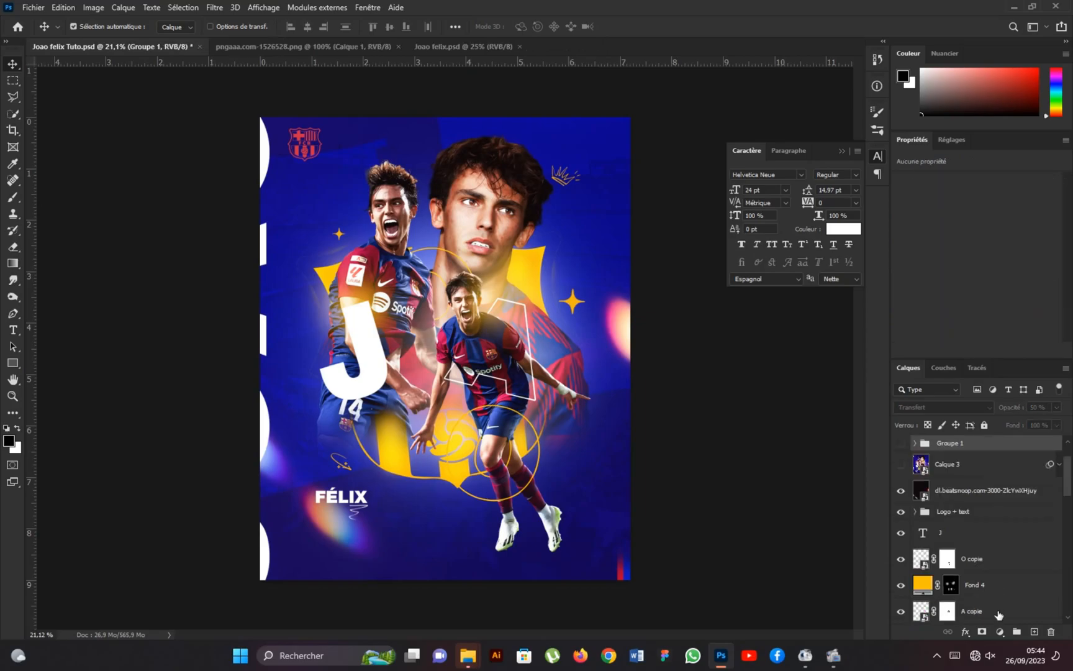
Add a Black & White adjustment clipped to the joao run layer and invert its mask to hide the effect.
{"action": "scroll", "coordinate": [994, 571], "scroll_direction": "down", "scroll_amount": 2}
{"action": "scroll", "coordinate": [991, 547], "scroll_direction": "up", "scroll_amount": 2}
{"action": "scroll", "coordinate": [988, 548], "scroll_direction": "down", "scroll_amount": 2}
{"action": "scroll", "coordinate": [984, 546], "scroll_direction": "up", "scroll_amount": 2}
{"action": "scroll", "coordinate": [984, 542], "scroll_direction": "down", "scroll_amount": 2}
{"action": "left_click", "coordinate": [984, 543]}
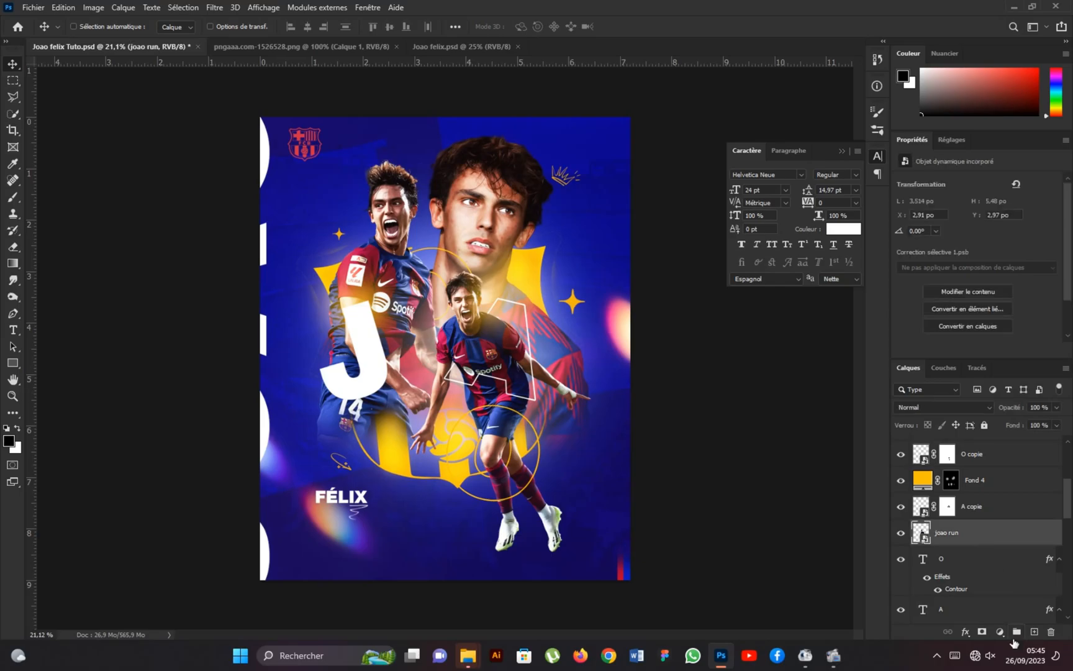
{"action": "left_click", "coordinate": [1000, 632]}
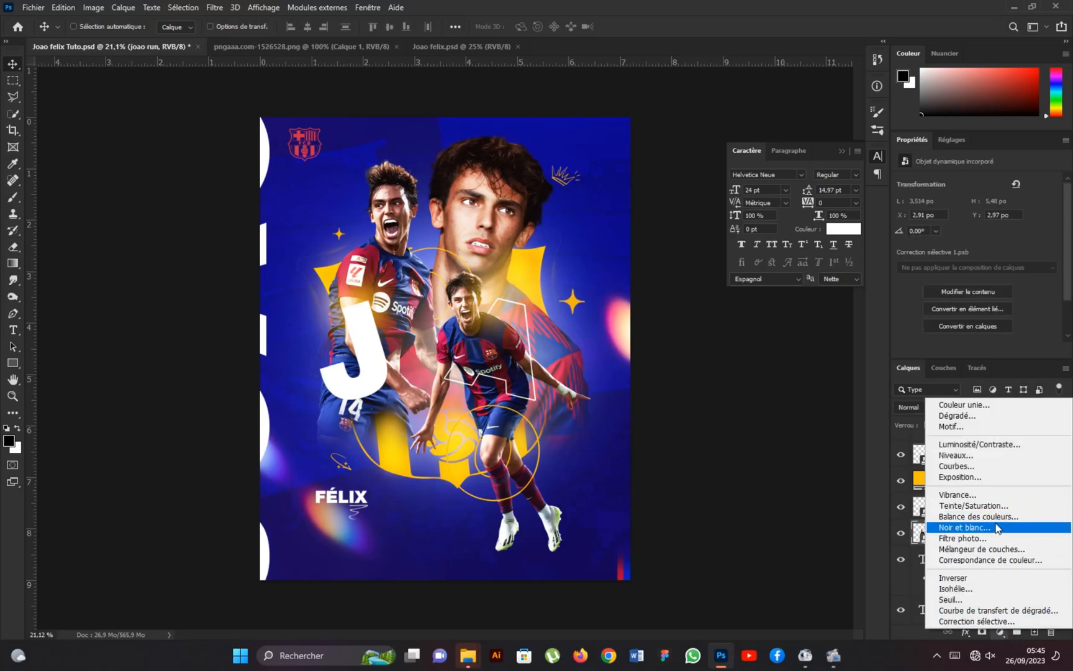
{"action": "left_click", "coordinate": [996, 528]}
{"action": "left_click", "coordinate": [924, 547], "text": "alt"}
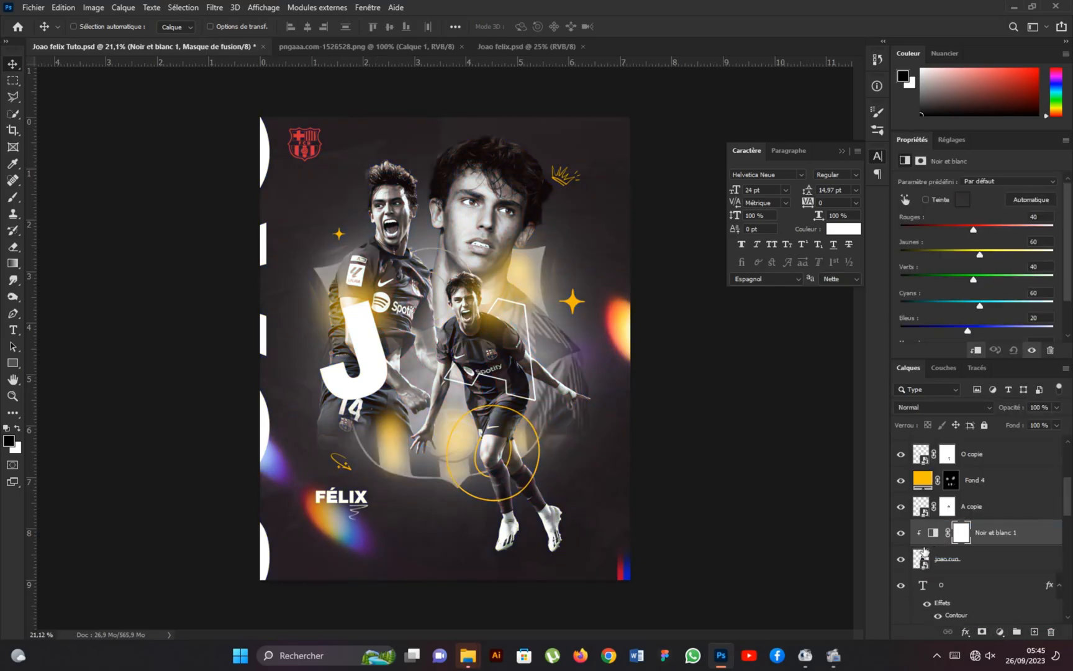
{"action": "left_click", "coordinate": [961, 534]}
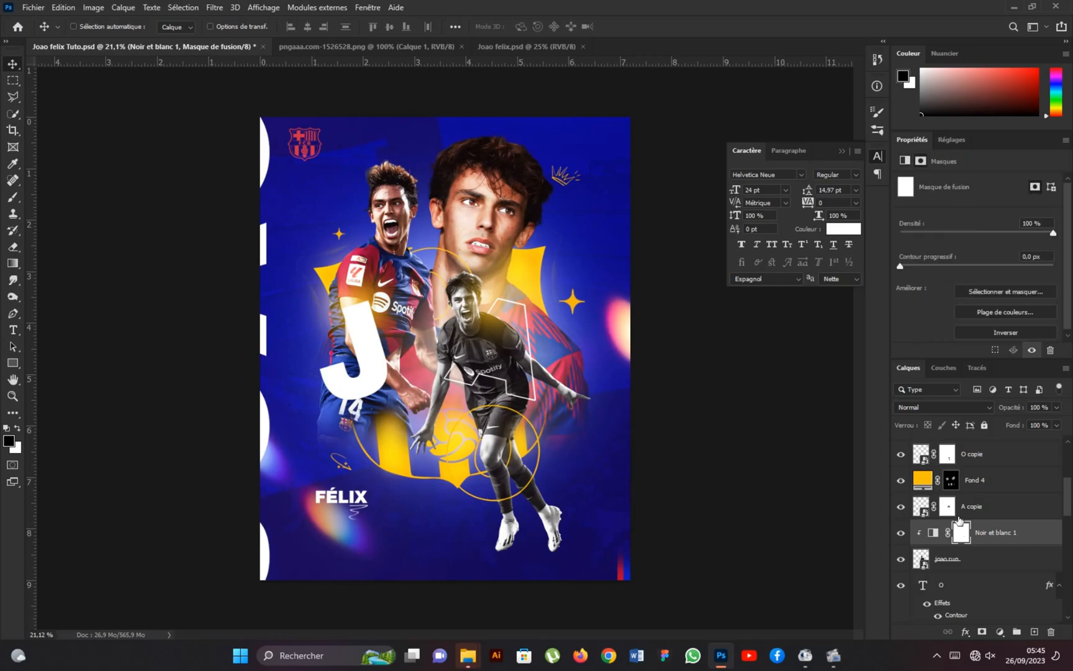
{"action": "left_click", "coordinate": [1005, 332]}
Paint white on the adjustment mask over the running player's face, hair and neck to turn them black and white.
{"action": "left_click", "coordinate": [13, 197]}
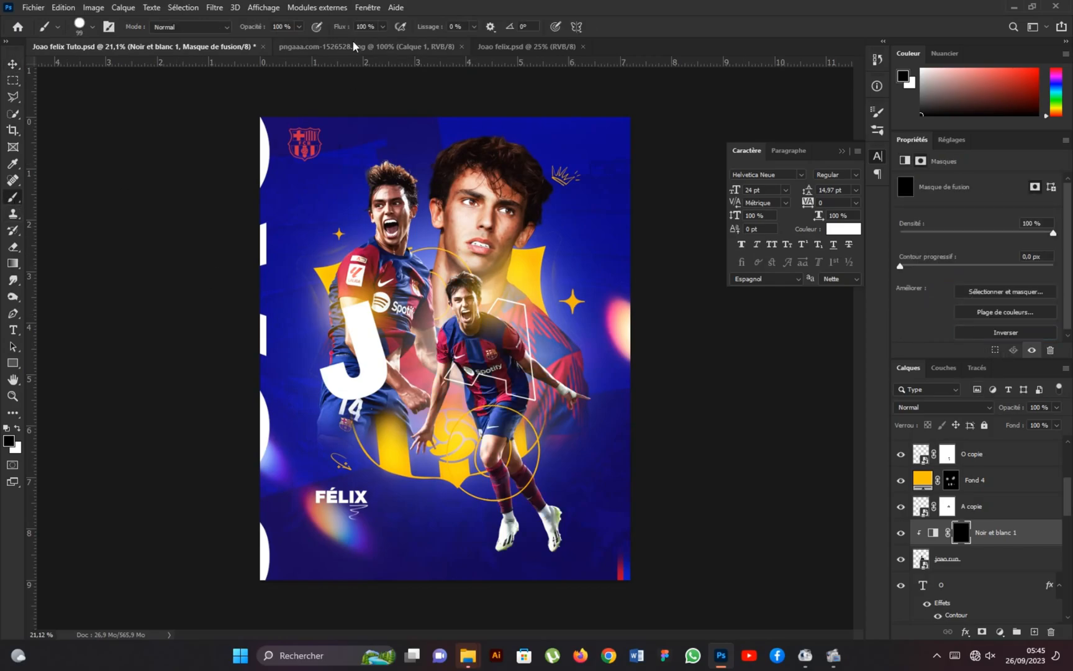
{"action": "scroll", "coordinate": [472, 280], "scroll_direction": "up", "scroll_amount": 3}
{"action": "scroll", "coordinate": [474, 281], "scroll_direction": "up", "scroll_amount": 5}
{"action": "key", "text": "x"}
{"action": "mouse_move", "coordinate": [471, 264]}
{"action": "left_mouse_down"}
{"action": "mouse_move", "coordinate": [477, 215]}
{"action": "mouse_move", "coordinate": [511, 198]}
{"action": "left_mouse_up"}
{"action": "left_click_drag", "start_coordinate": [476, 295], "coordinate": [478, 295]}
{"action": "left_click_drag", "start_coordinate": [479, 236], "coordinate": [464, 248]}
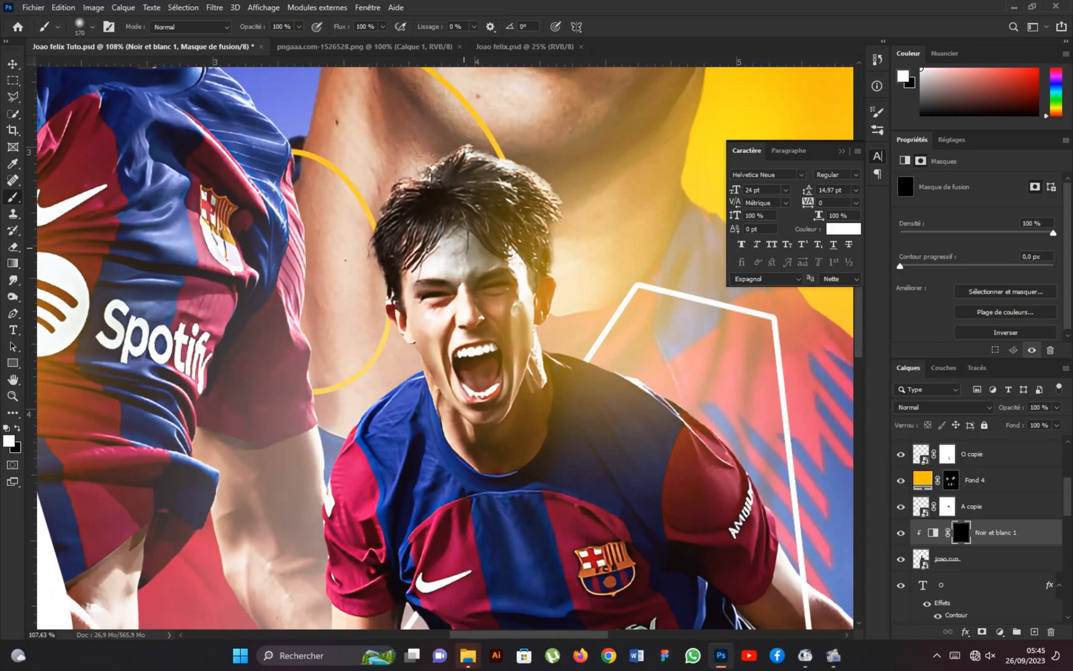
{"action": "scroll", "coordinate": [489, 442], "scroll_direction": "up", "scroll_amount": 3}
{"action": "left_click_drag", "start_coordinate": [492, 359], "coordinate": [446, 356]}
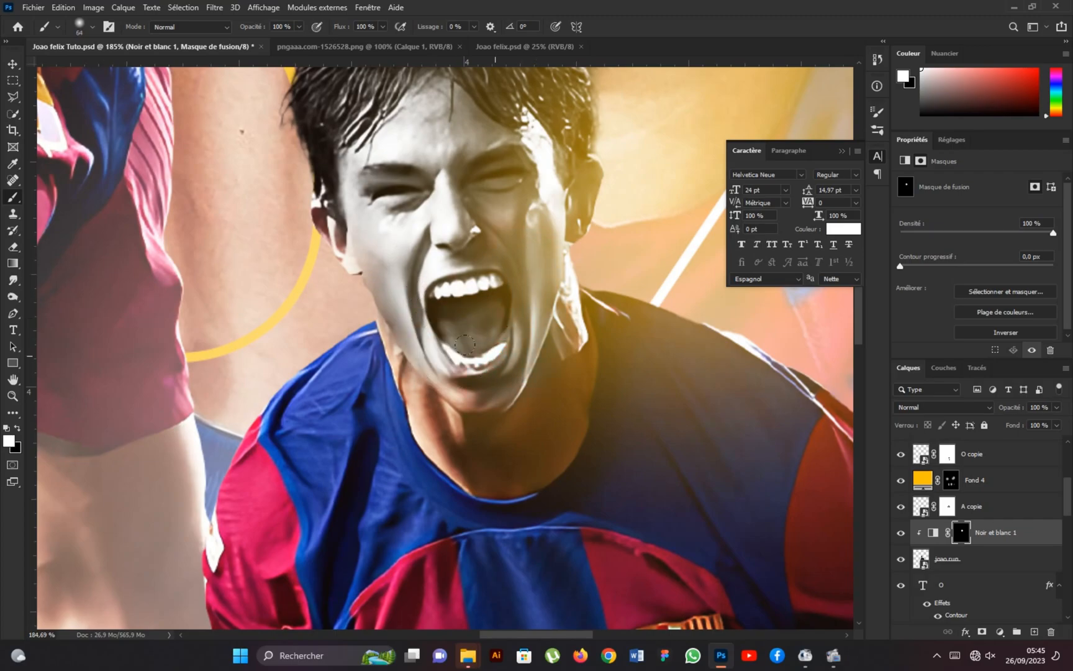
{"action": "scroll", "coordinate": [536, 261], "scroll_direction": "up", "scroll_amount": 1}
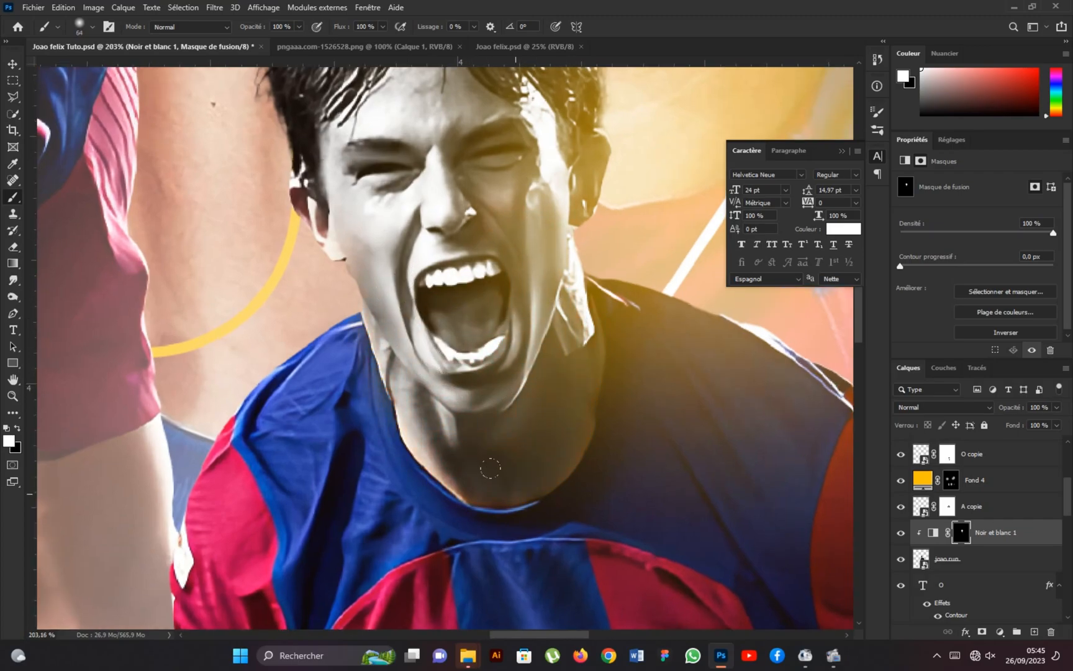
{"action": "scroll", "coordinate": [490, 471], "scroll_direction": "up", "scroll_amount": 2}
{"action": "left_click_drag", "start_coordinate": [344, 200], "coordinate": [406, 200]}
{"action": "scroll", "coordinate": [444, 280], "scroll_direction": "down", "scroll_amount": 12}
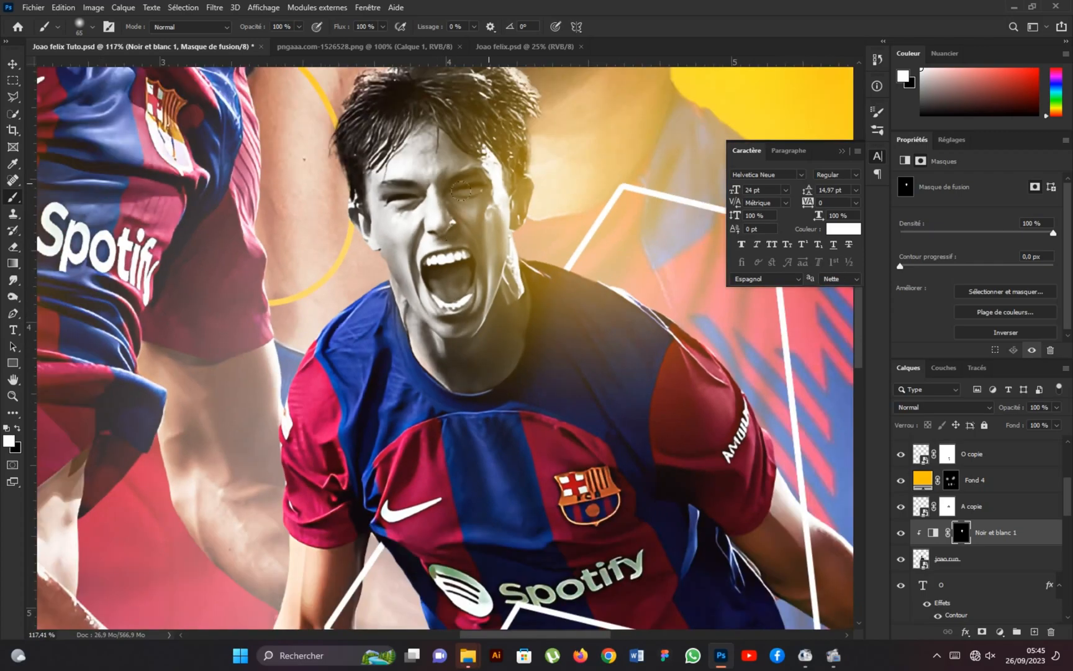
Paint white on the mask over the running player's lowered arm and hand, beneath the short sleeve.
{"action": "left_click_drag", "start_coordinate": [348, 559], "coordinate": [416, 404]}
{"action": "scroll", "coordinate": [442, 271], "scroll_direction": "up", "scroll_amount": 15}
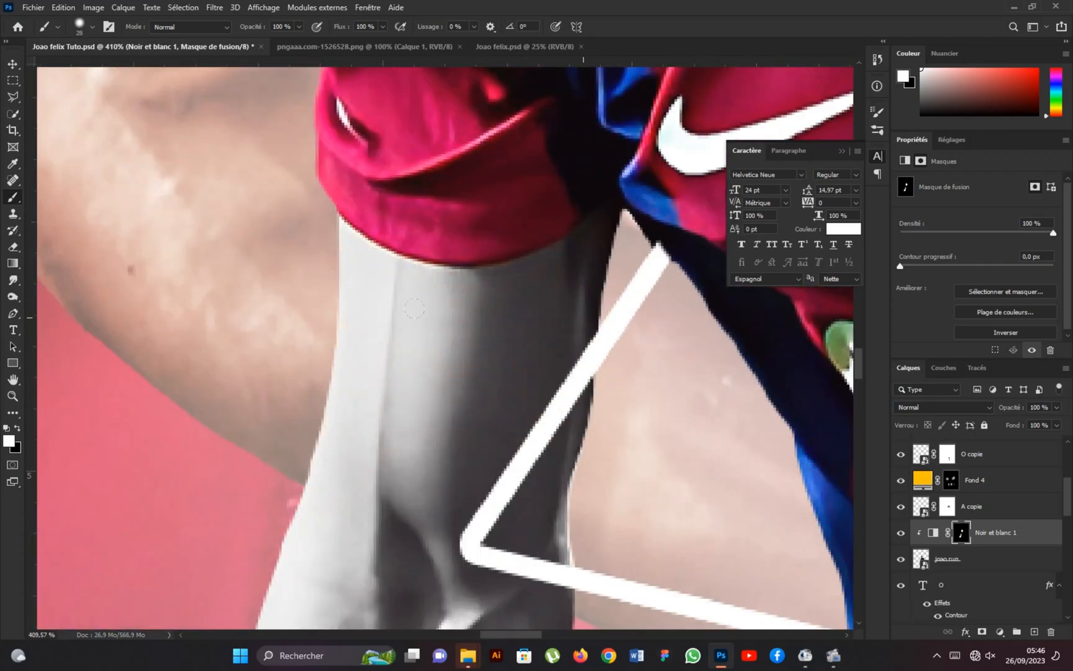
{"action": "scroll", "coordinate": [555, 291], "scroll_direction": "down", "scroll_amount": 10}
Paint white on the mask over the running player's knees and lower thighs above the socks.
{"action": "scroll", "coordinate": [534, 333], "scroll_direction": "up", "scroll_amount": 7}
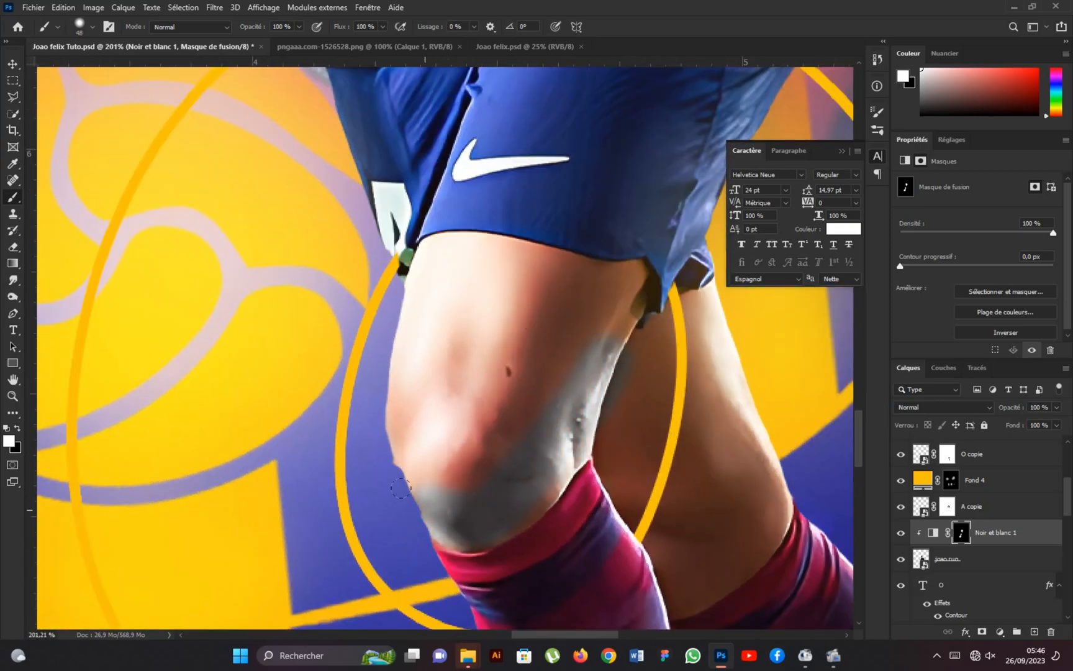
{"action": "mouse_move", "coordinate": [482, 488]}
{"action": "left_mouse_down"}
{"action": "mouse_move", "coordinate": [483, 340]}
{"action": "mouse_move", "coordinate": [626, 429]}
{"action": "mouse_move", "coordinate": [713, 403]}
{"action": "left_mouse_up"}
{"action": "scroll", "coordinate": [658, 435], "scroll_direction": "up", "scroll_amount": 2}
{"action": "scroll", "coordinate": [683, 444], "scroll_direction": "up", "scroll_amount": 3}
{"action": "left_click_drag", "start_coordinate": [628, 515], "coordinate": [601, 525]}
{"action": "left_click_drag", "start_coordinate": [677, 478], "coordinate": [570, 556]}
{"action": "scroll", "coordinate": [614, 389], "scroll_direction": "down", "scroll_amount": 3}
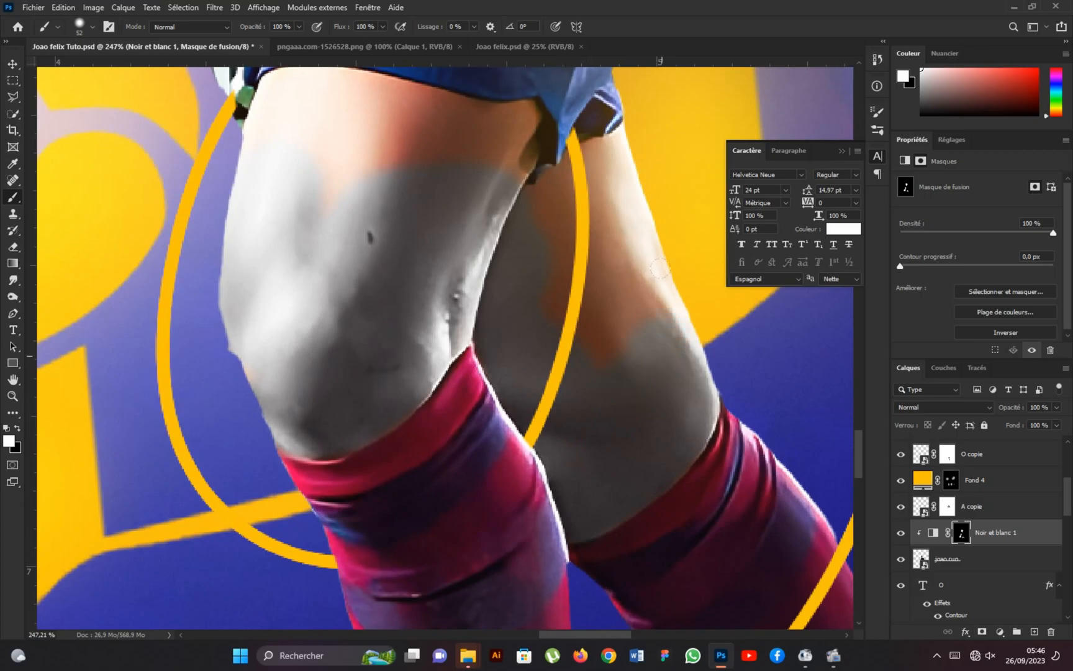
Extend the black-and-white mask painting over the running player's upper thighs up to the shorts, using a smaller brush along the edges.
{"action": "scroll", "coordinate": [506, 195], "scroll_direction": "up", "scroll_amount": 5}
{"action": "key", "text": "bracketleft"}
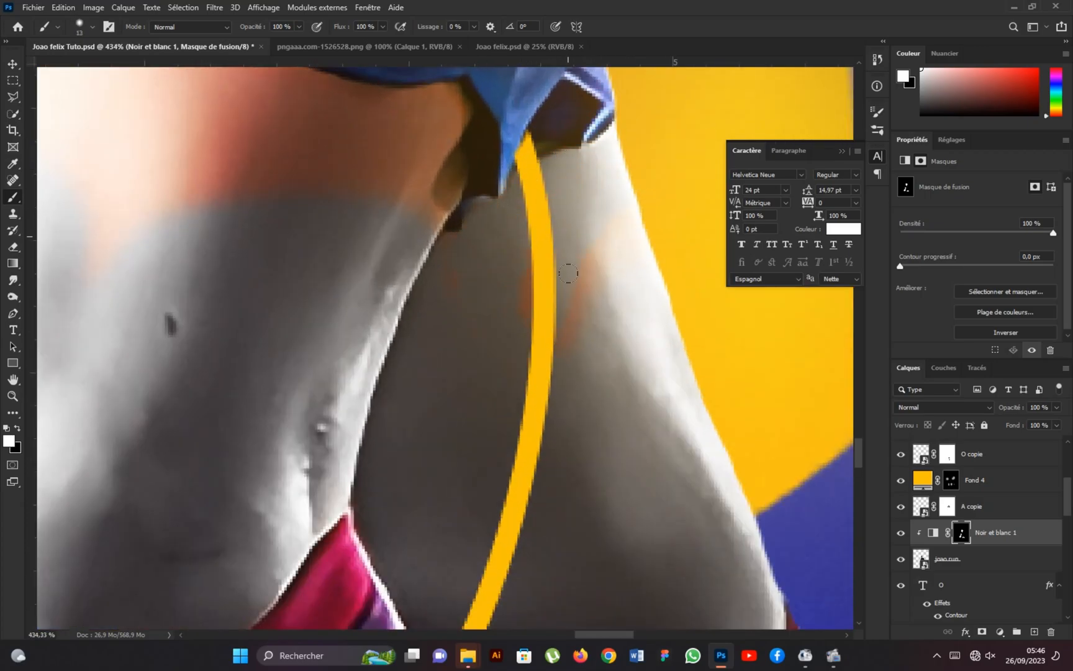
{"action": "scroll", "coordinate": [455, 234], "scroll_direction": "down", "scroll_amount": 4}
{"action": "scroll", "coordinate": [320, 178], "scroll_direction": "up", "scroll_amount": 3}
{"action": "mouse_move", "coordinate": [642, 224]}
{"action": "left_mouse_down"}
{"action": "mouse_move", "coordinate": [452, 194]}
{"action": "mouse_move", "coordinate": [391, 210]}
{"action": "left_mouse_up"}
{"action": "scroll", "coordinate": [275, 177], "scroll_direction": "up", "scroll_amount": 2}
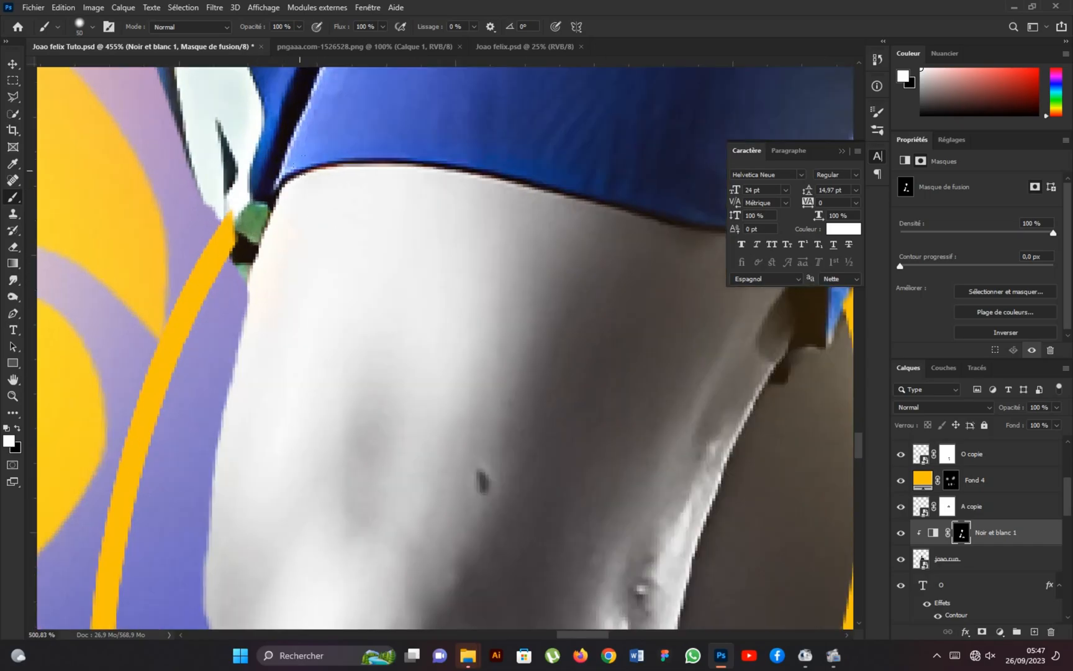
{"action": "scroll", "coordinate": [383, 233], "scroll_direction": "down", "scroll_amount": 3}
{"action": "scroll", "coordinate": [383, 233], "scroll_direction": "up", "scroll_amount": 2}
{"action": "scroll", "coordinate": [486, 114], "scroll_direction": "down", "scroll_amount": 6}
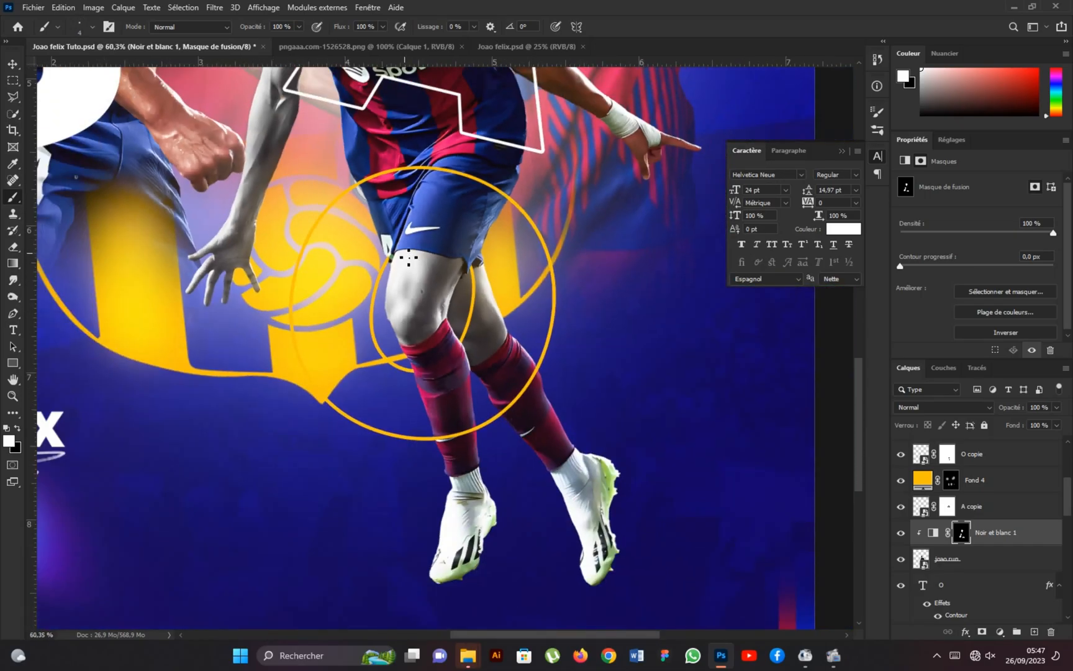
Paint white on the mask over the running player's outstretched arm and pointing hand up to the sleeve.
{"action": "scroll", "coordinate": [485, 113], "scroll_direction": "up", "scroll_amount": 2}
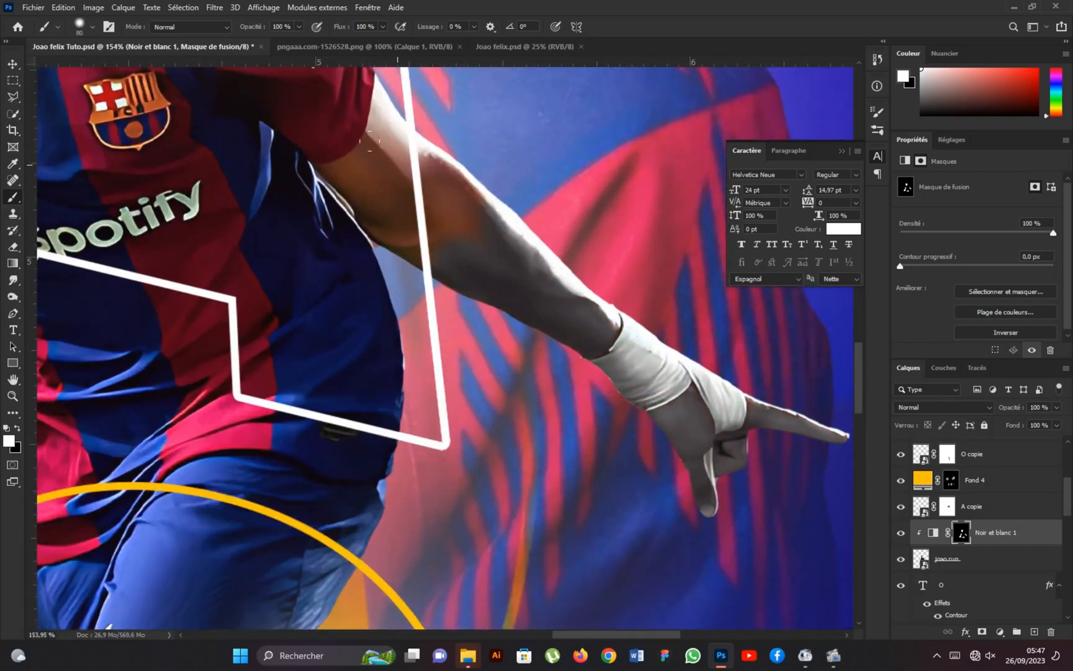
{"action": "scroll", "coordinate": [369, 140], "scroll_direction": "up", "scroll_amount": 2}
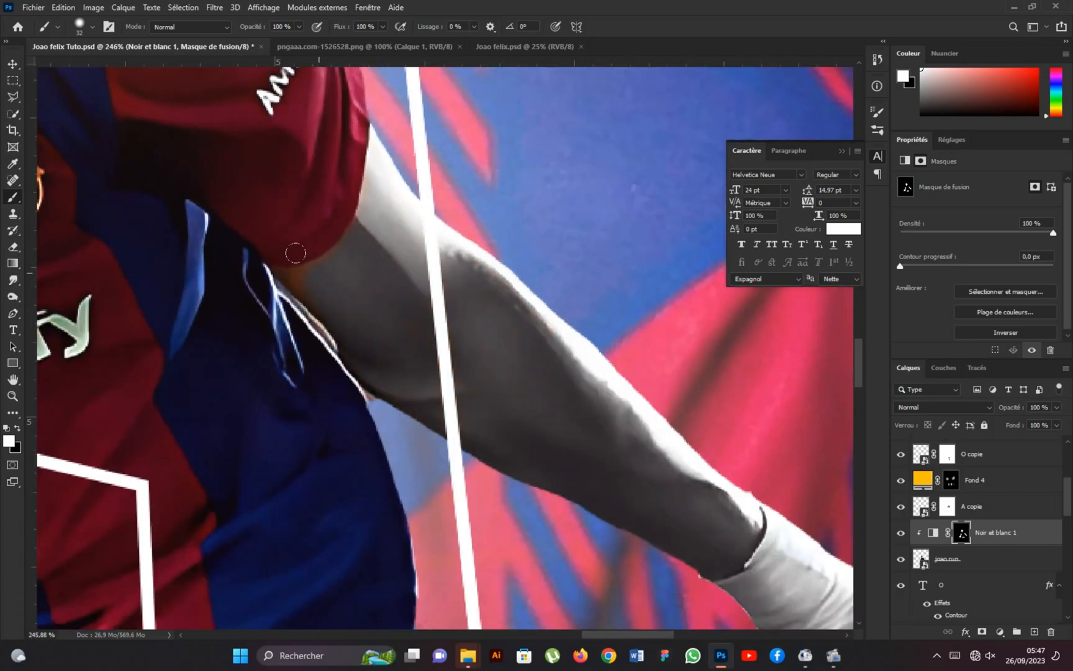
{"action": "scroll", "coordinate": [274, 264], "scroll_direction": "up", "scroll_amount": 2}
{"action": "mouse_move", "coordinate": [274, 288]}
{"action": "left_mouse_down"}
{"action": "mouse_move", "coordinate": [367, 322]}
{"action": "mouse_move", "coordinate": [365, 250]}
{"action": "mouse_move", "coordinate": [329, 313]}
{"action": "left_mouse_up"}
{"action": "scroll", "coordinate": [372, 243], "scroll_direction": "down", "scroll_amount": 1}
{"action": "scroll", "coordinate": [590, 368], "scroll_direction": "down", "scroll_amount": 2}
{"action": "scroll", "coordinate": [589, 367], "scroll_direction": "down", "scroll_amount": 6}
{"action": "scroll", "coordinate": [952, 517], "scroll_direction": "down", "scroll_amount": 4}
Add a Black & White adjustment clipped to the Felix scream layer and invert its mask.
{"action": "left_click", "coordinate": [991, 506]}
{"action": "left_click", "coordinate": [1000, 632]}
{"action": "left_click", "coordinate": [974, 530]}
{"action": "left_click", "coordinate": [976, 350]}
{"action": "left_click", "coordinate": [920, 160]}
{"action": "left_click", "coordinate": [1001, 332]}
Paint white on the new mask over the screaming player's face, hair and neck down to the collar.
{"action": "scroll", "coordinate": [220, 315], "scroll_direction": "up", "scroll_amount": 2}
{"action": "scroll", "coordinate": [219, 315], "scroll_direction": "down", "scroll_amount": 2}
{"action": "left_click_drag", "start_coordinate": [220, 205], "coordinate": [267, 301]}
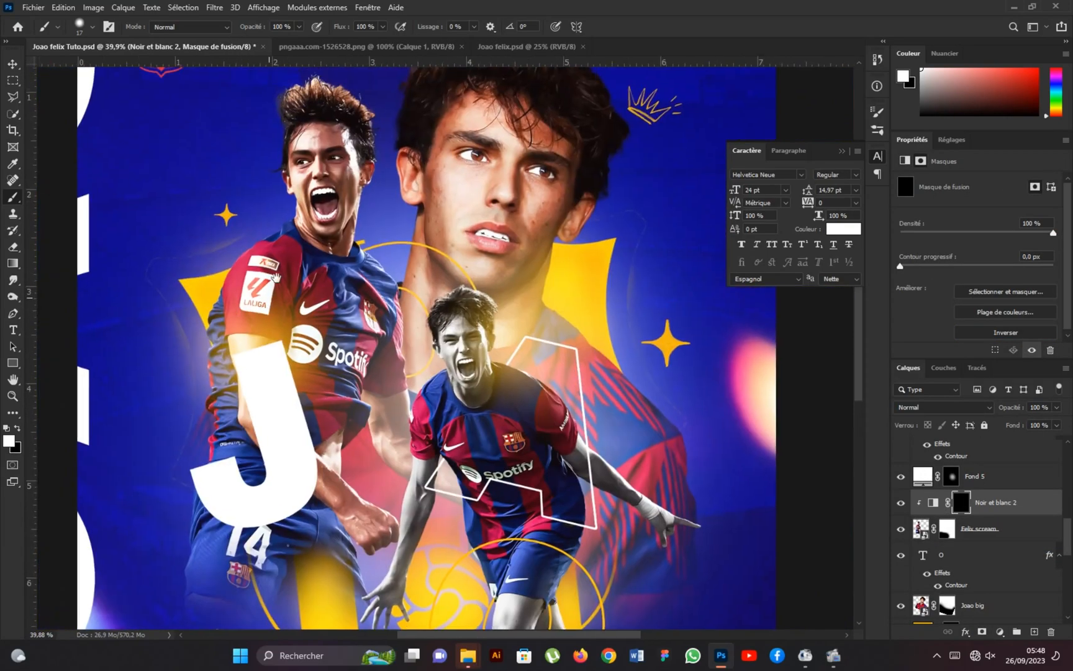
{"action": "scroll", "coordinate": [316, 112], "scroll_direction": "up", "scroll_amount": 2}
{"action": "scroll", "coordinate": [319, 258], "scroll_direction": "up", "scroll_amount": 4}
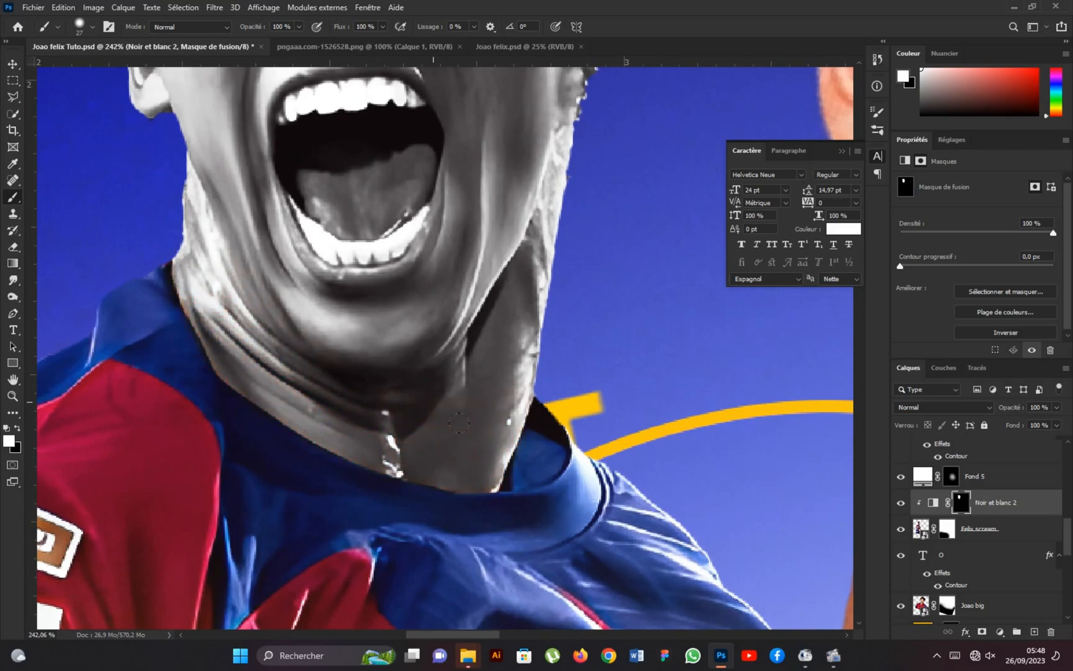
{"action": "scroll", "coordinate": [362, 253], "scroll_direction": "down", "scroll_amount": 5}
{"action": "scroll", "coordinate": [371, 570], "scroll_direction": "up", "scroll_amount": 3}
{"action": "scroll", "coordinate": [982, 549], "scroll_direction": "up", "scroll_amount": 6}
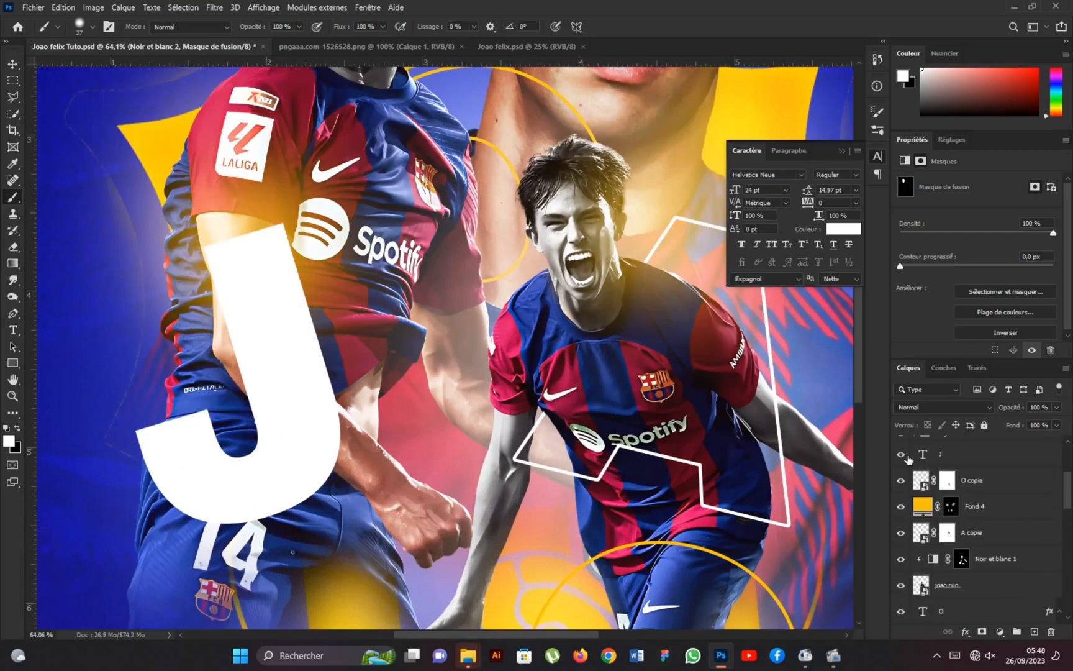
Hide the J text layer and paint white on the mask over the screaming player's near upper arm and elbow.
{"action": "left_click", "coordinate": [900, 454]}
{"action": "scroll", "coordinate": [175, 165], "scroll_direction": "up", "scroll_amount": 3}
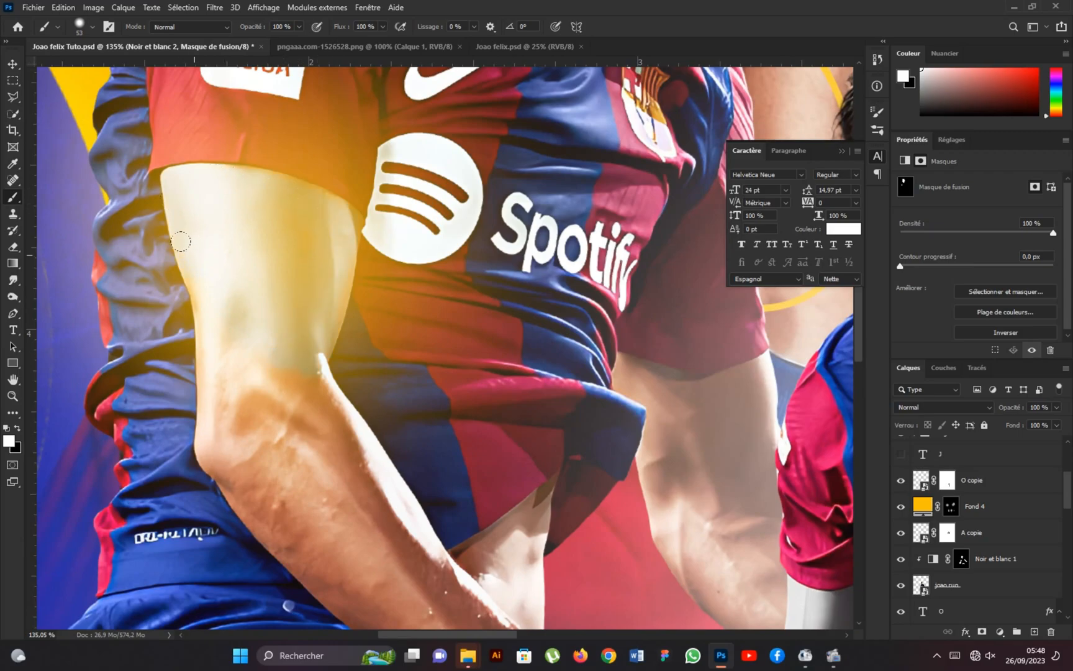
{"action": "scroll", "coordinate": [236, 346], "scroll_direction": "up", "scroll_amount": 1}
{"action": "scroll", "coordinate": [398, 305], "scroll_direction": "up", "scroll_amount": 1}
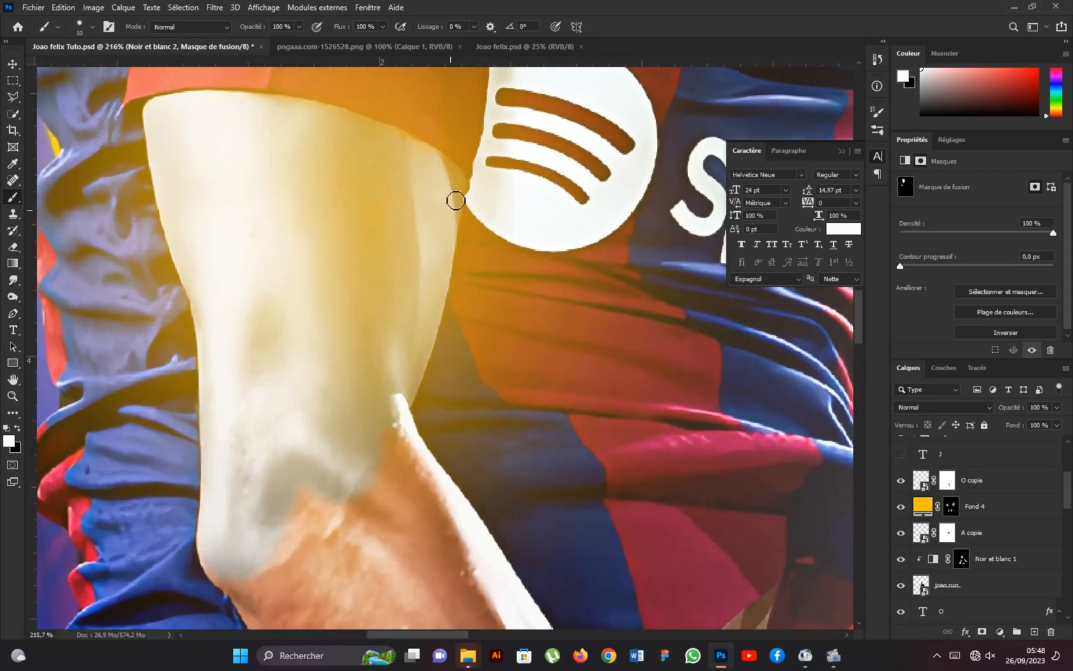
{"action": "right_click", "coordinate": [271, 339]}
{"action": "left_click_drag", "start_coordinate": [221, 565], "coordinate": [151, 252]}
{"action": "right_click", "coordinate": [151, 251], "text": "alt"}
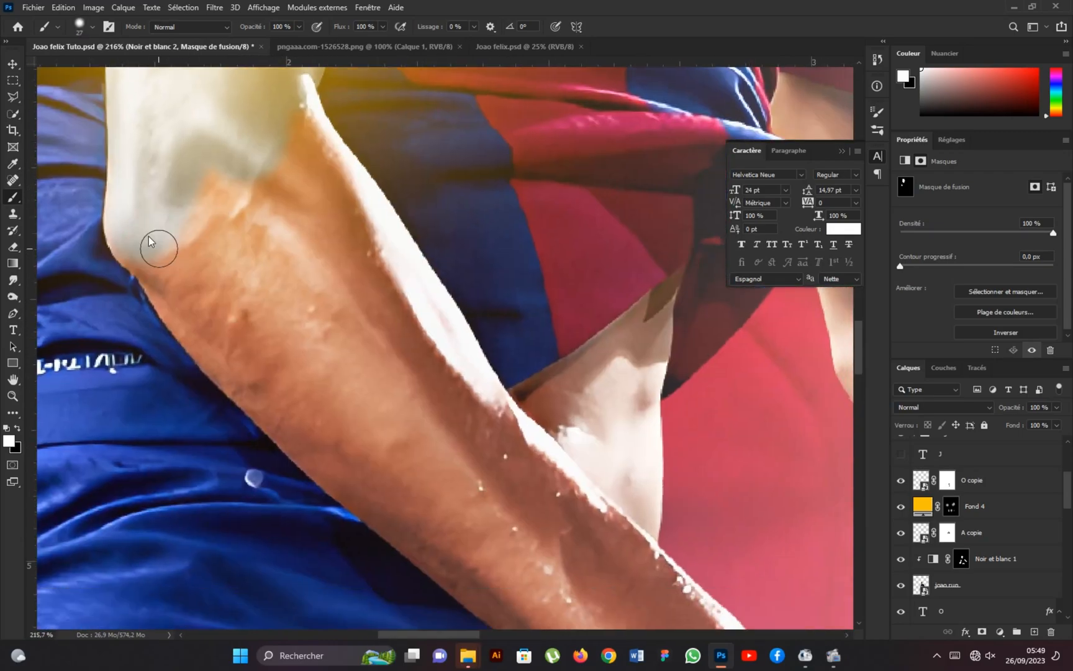
{"action": "scroll", "coordinate": [121, 160], "scroll_direction": "up", "scroll_amount": 1}
{"action": "right_click", "coordinate": [118, 160], "text": "alt"}
Paint white on the mask over the screaming player's near forearm and fist and the bare skin beside it.
{"action": "scroll", "coordinate": [322, 256], "scroll_direction": "down", "scroll_amount": 2}
{"action": "right_click", "coordinate": [586, 323], "text": "alt"}
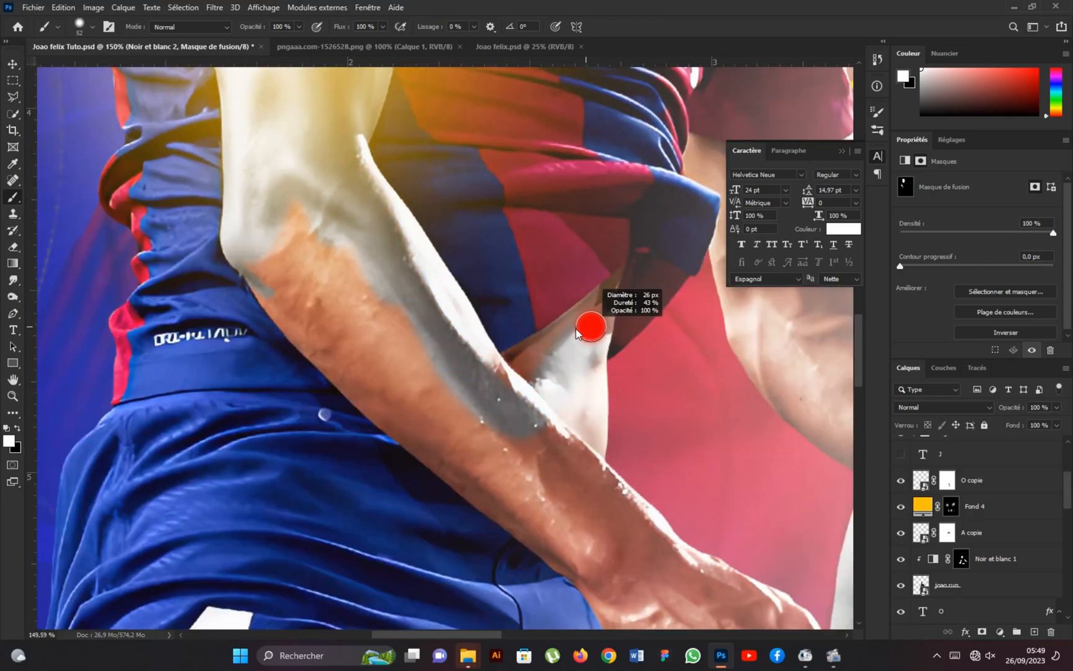
{"action": "scroll", "coordinate": [354, 434], "scroll_direction": "up", "scroll_amount": 1}
{"action": "left_click_drag", "start_coordinate": [604, 486], "coordinate": [410, 383]}
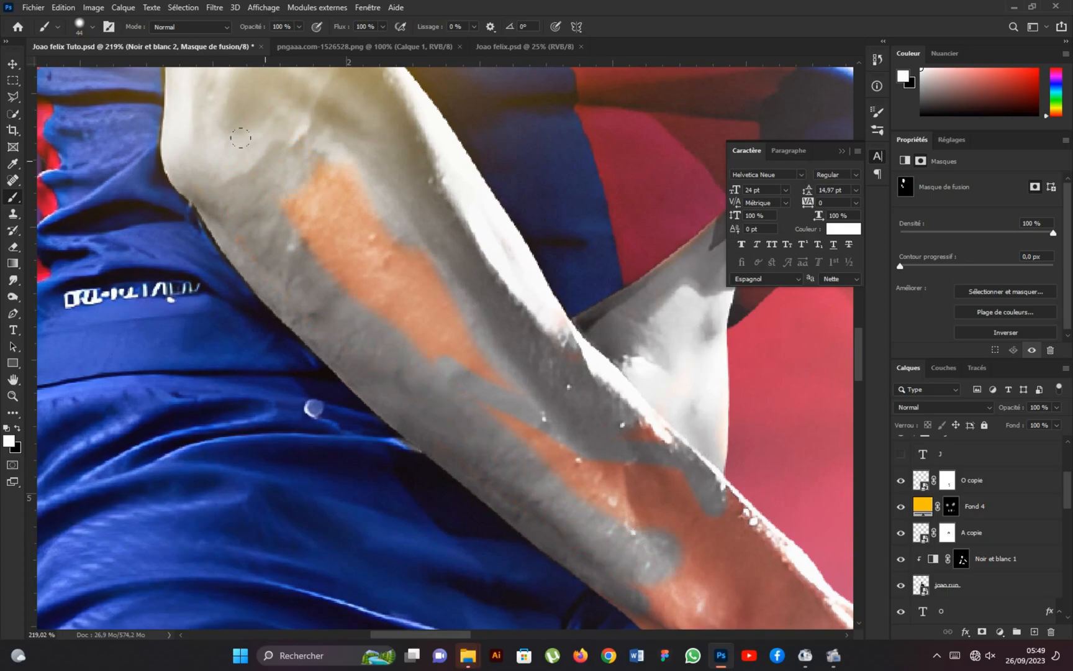
{"action": "left_click_drag", "start_coordinate": [684, 518], "coordinate": [421, 343]}
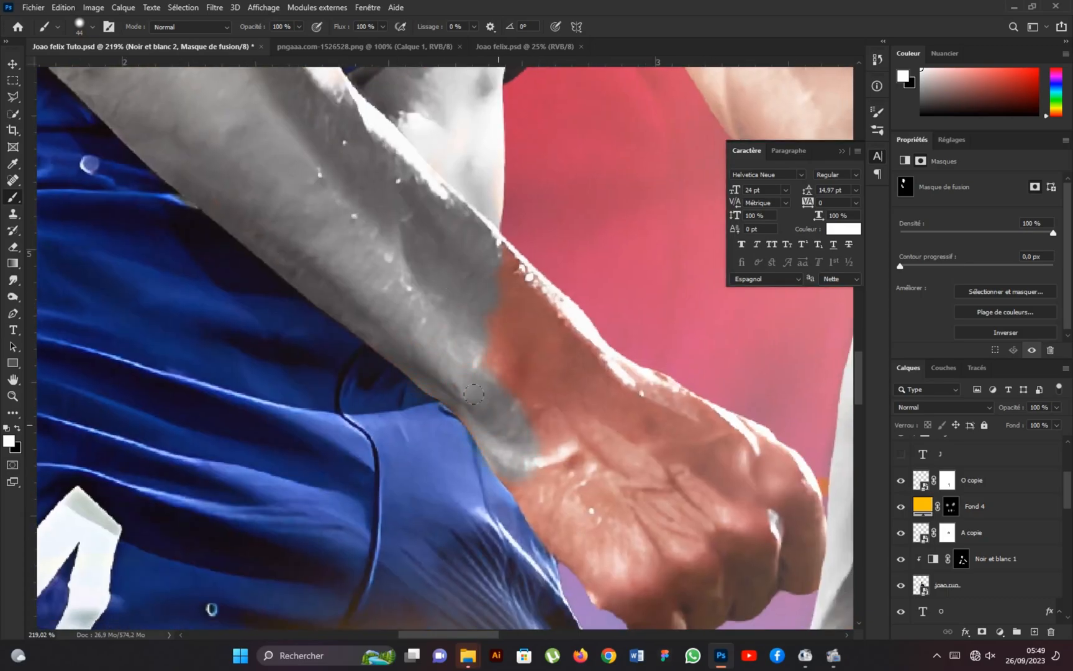
{"action": "scroll", "coordinate": [456, 388], "scroll_direction": "down", "scroll_amount": 1}
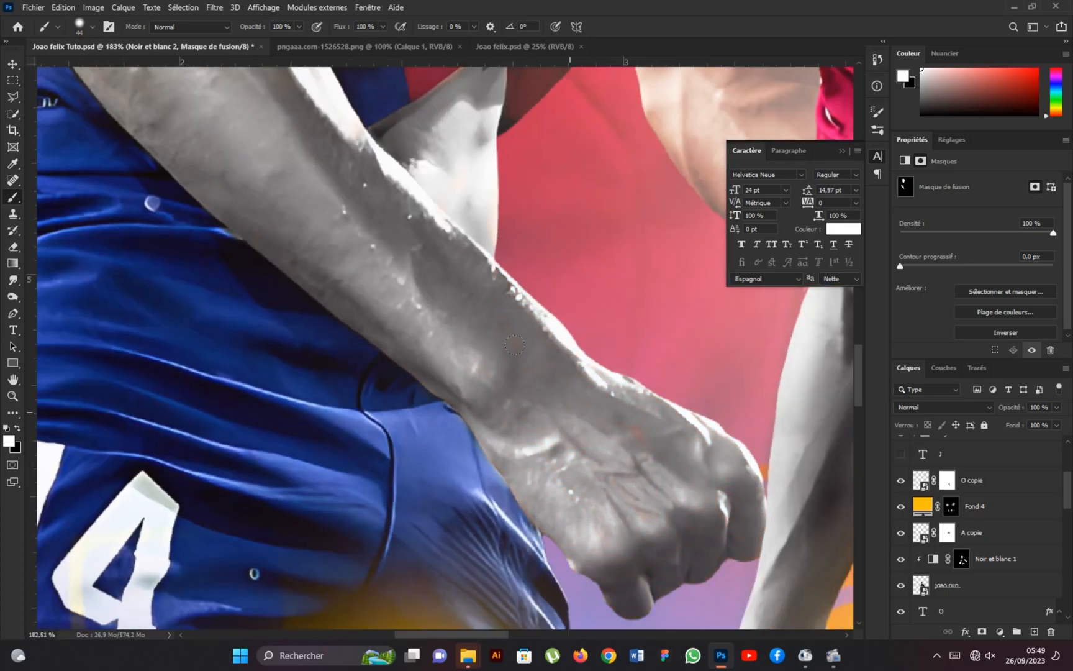
Paint white on the mask over the screaming player's far arm below the sleeve, then show the J layer again.
{"action": "scroll", "coordinate": [507, 341], "scroll_direction": "down", "scroll_amount": 7}
{"action": "scroll", "coordinate": [658, 323], "scroll_direction": "up", "scroll_amount": 4}
{"action": "scroll", "coordinate": [512, 373], "scroll_direction": "down", "scroll_amount": 3}
{"action": "scroll", "coordinate": [537, 323], "scroll_direction": "up", "scroll_amount": 8}
{"action": "left_click_drag", "start_coordinate": [539, 288], "coordinate": [456, 302]}
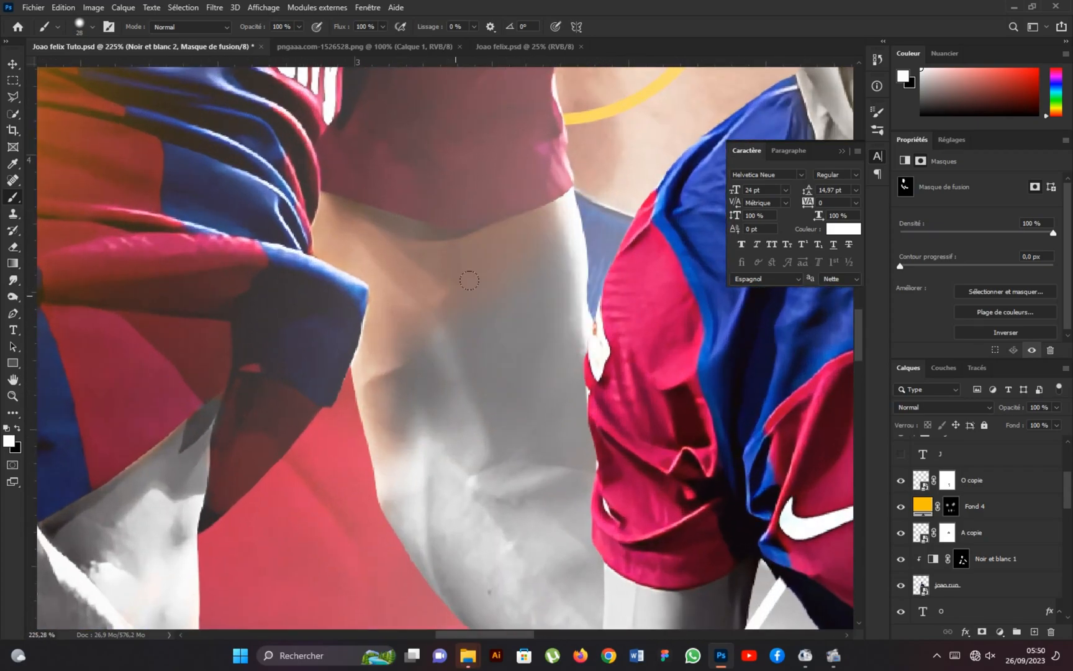
{"action": "scroll", "coordinate": [351, 271], "scroll_direction": "up", "scroll_amount": 2}
{"action": "left_click_drag", "start_coordinate": [406, 499], "coordinate": [412, 499]}
{"action": "mouse_move", "coordinate": [411, 481]}
{"action": "left_mouse_down"}
{"action": "mouse_move", "coordinate": [374, 404]}
{"action": "mouse_move", "coordinate": [542, 263]}
{"action": "left_mouse_up"}
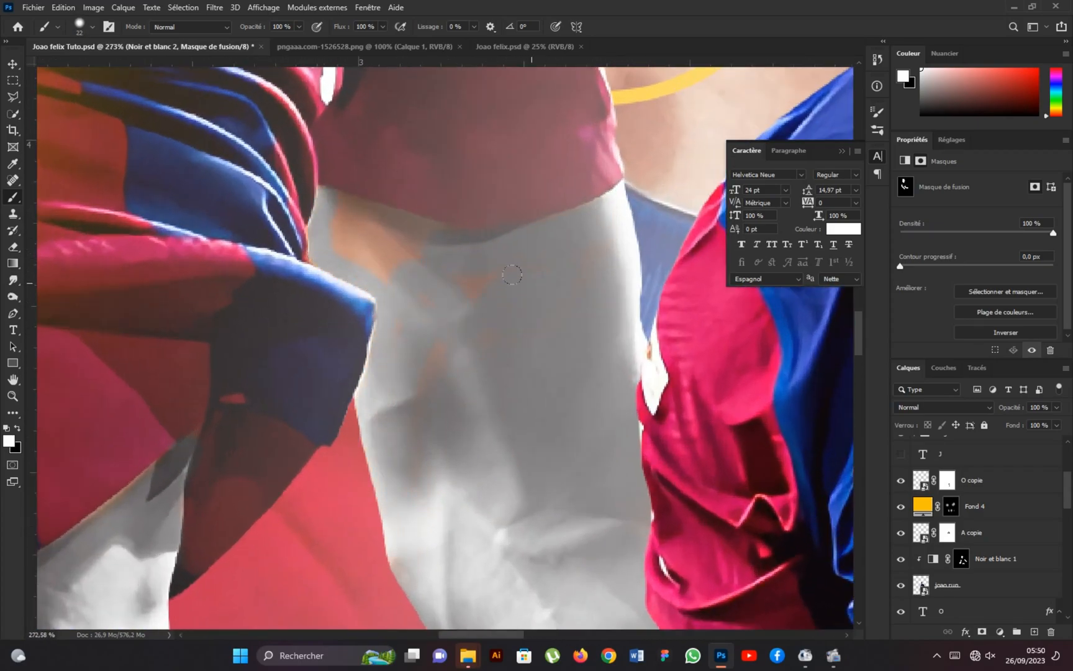
{"action": "scroll", "coordinate": [424, 299], "scroll_direction": "down", "scroll_amount": 12}
{"action": "left_click", "coordinate": [900, 454]}
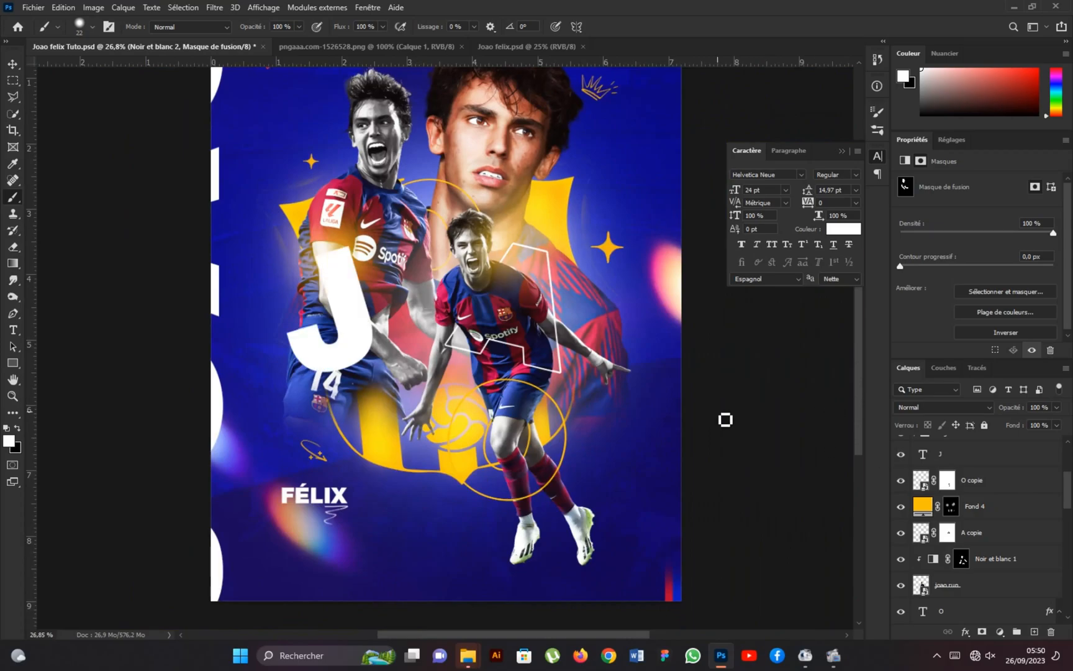
Add a Black & White adjustment clipped to the Joao big layer and invert its mask.
{"action": "scroll", "coordinate": [970, 550], "scroll_direction": "down", "scroll_amount": 5}
{"action": "left_click", "coordinate": [970, 553]}
{"action": "left_click", "coordinate": [1000, 631]}
{"action": "left_click", "coordinate": [976, 529]}
{"action": "left_click", "coordinate": [963, 564], "text": "alt"}
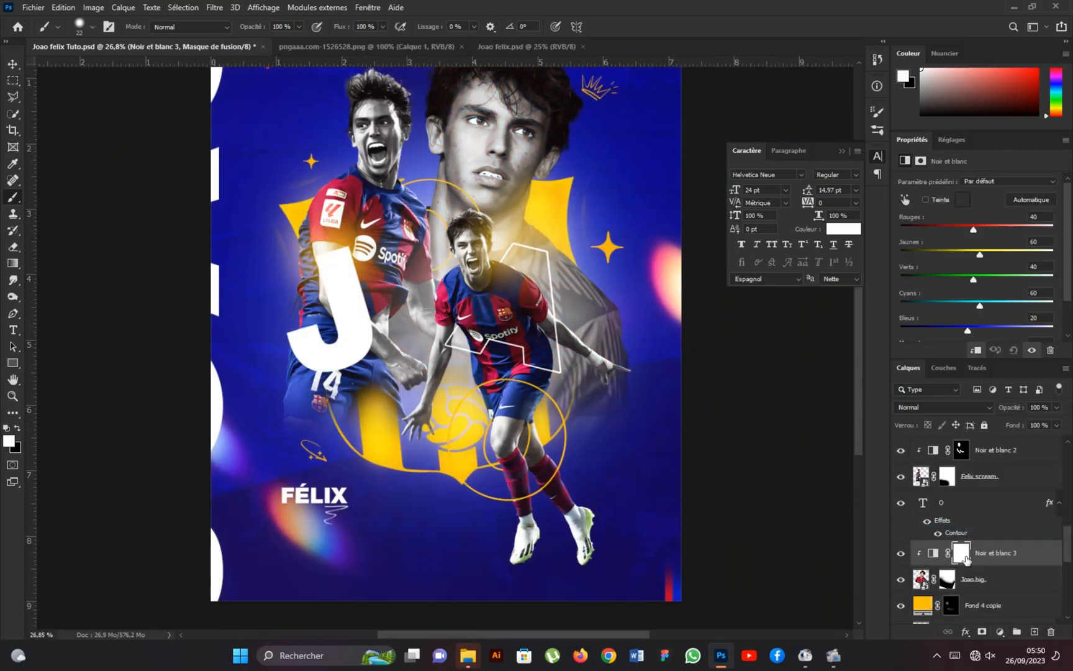
{"action": "left_click", "coordinate": [962, 554]}
{"action": "key", "text": "ctrl+i"}
Paint white on the Noir et blanc 3 mask over the big portrait's face, hair and neck.
{"action": "scroll", "coordinate": [448, 178], "scroll_direction": "up", "scroll_amount": 1}
{"action": "scroll", "coordinate": [450, 182], "scroll_direction": "up", "scroll_amount": 8}
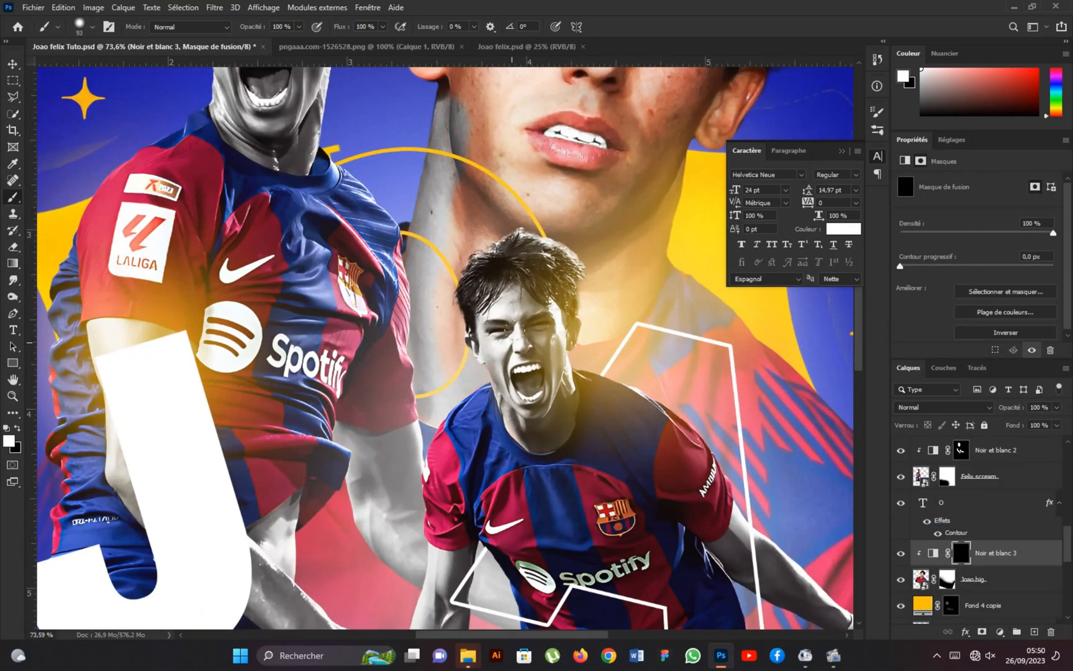
{"action": "scroll", "coordinate": [500, 373], "scroll_direction": "down", "scroll_amount": 7}
{"action": "mouse_move", "coordinate": [465, 227]}
{"action": "left_mouse_down"}
{"action": "mouse_move", "coordinate": [521, 153]}
{"action": "mouse_move", "coordinate": [501, 246]}
{"action": "mouse_move", "coordinate": [541, 125]}
{"action": "left_mouse_up"}
{"action": "scroll", "coordinate": [497, 161], "scroll_direction": "down", "scroll_amount": 4}
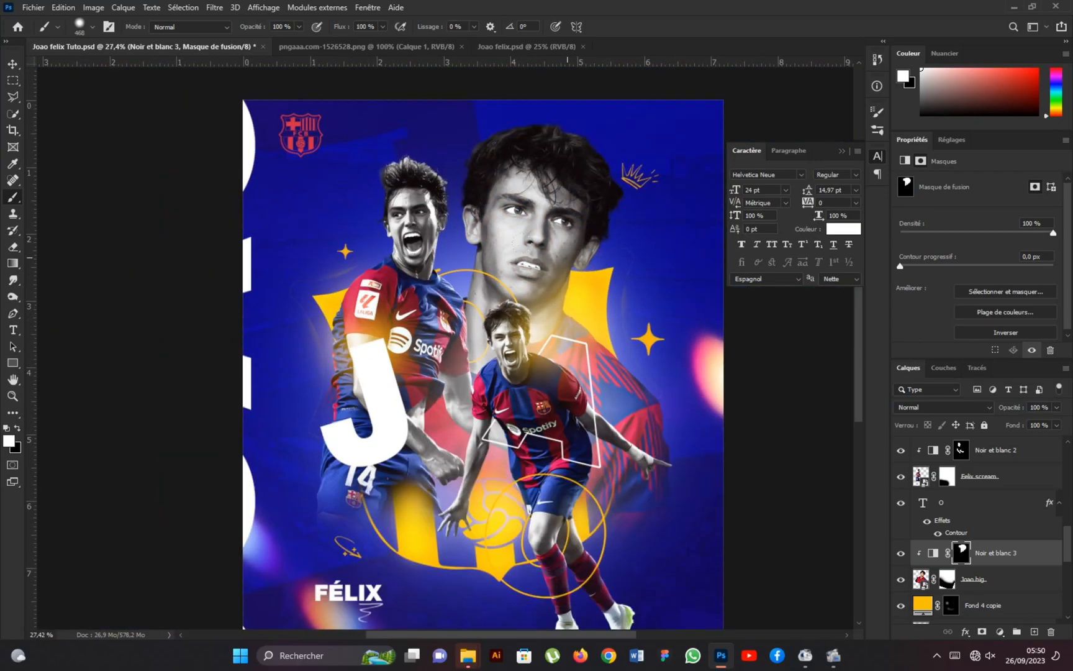
Lower the reds of the Black & White adjustments to 38 for the big portrait, 25 for the screaming player and 29 for the running player.
{"action": "left_click", "coordinate": [933, 553]}
{"action": "left_click_drag", "start_coordinate": [974, 230], "coordinate": [970, 230]}
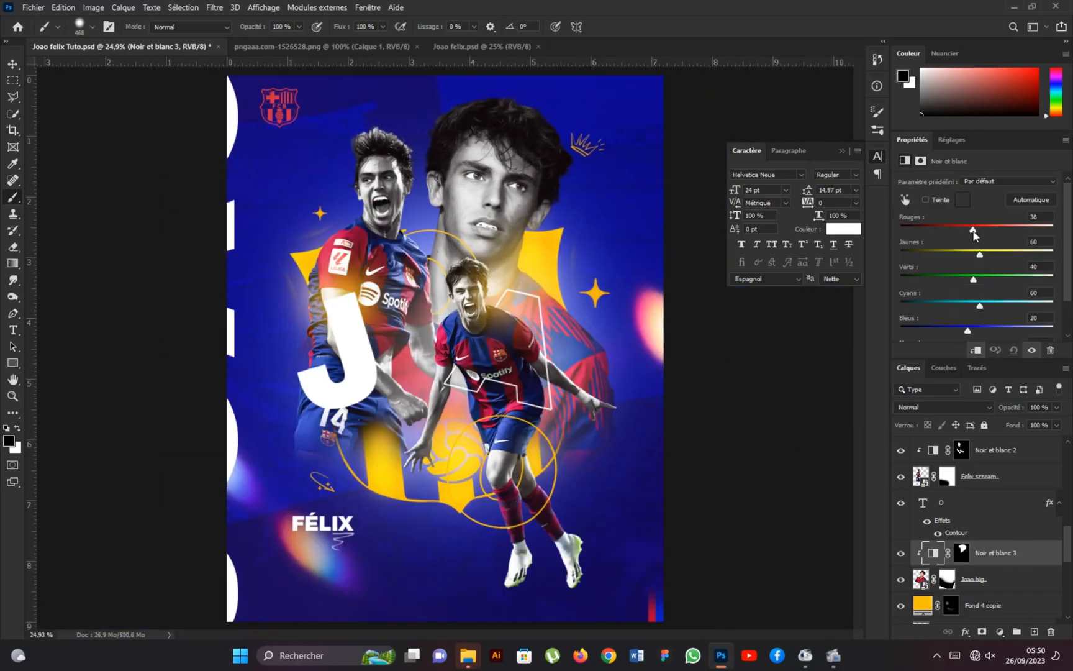
{"action": "left_click", "coordinate": [961, 450]}
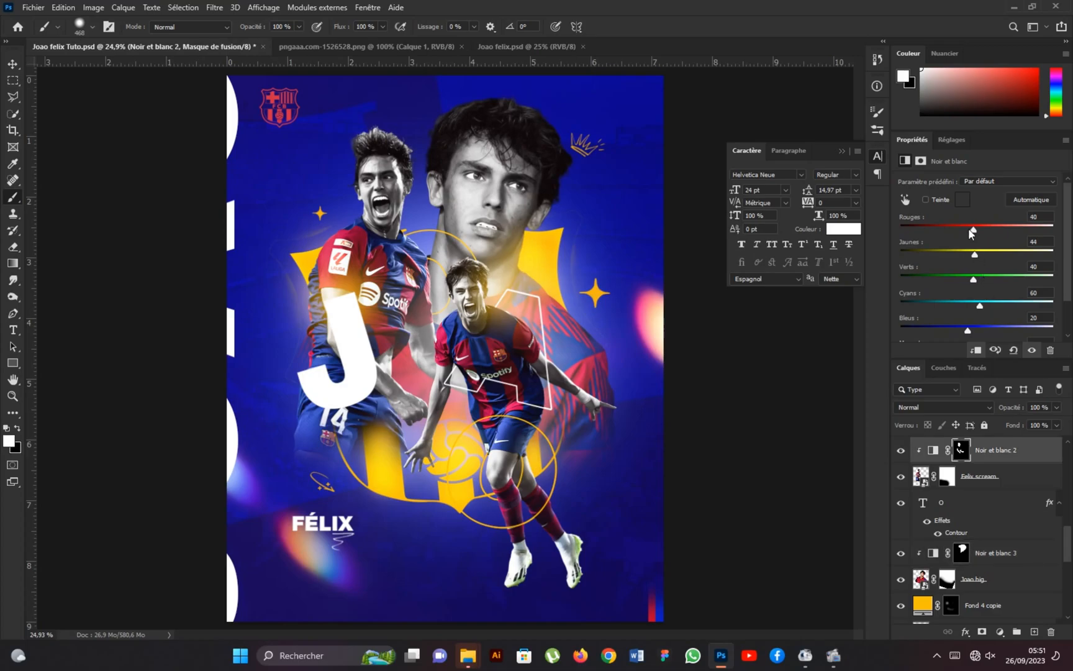
{"action": "left_click_drag", "start_coordinate": [971, 229], "coordinate": [967, 231]}
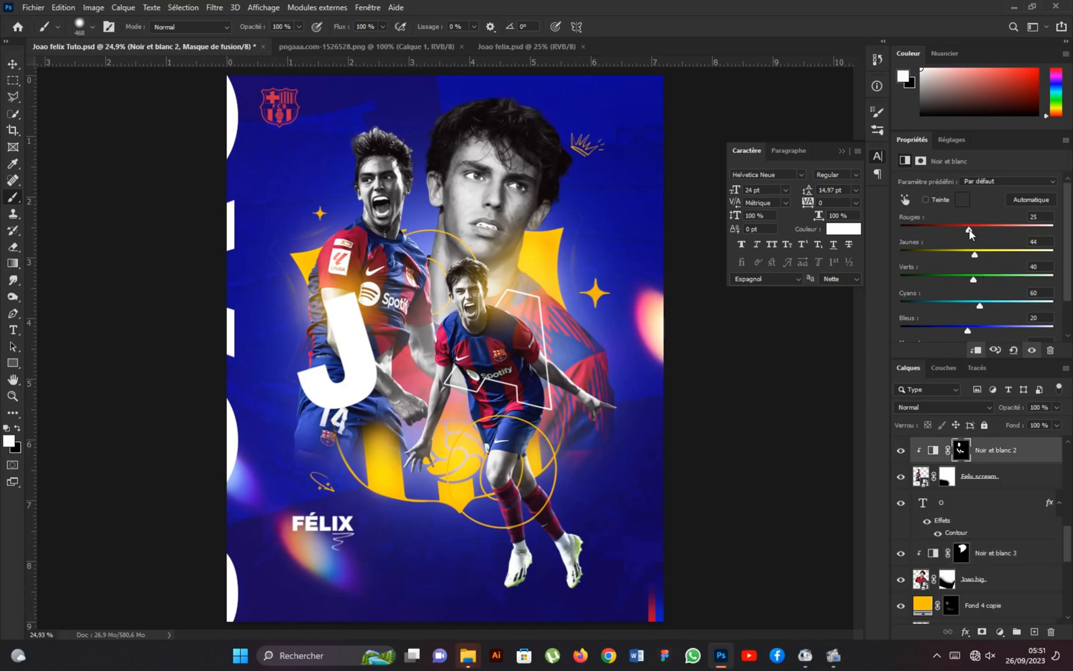
{"action": "scroll", "coordinate": [1019, 466], "scroll_direction": "up", "scroll_amount": 5}
{"action": "left_click", "coordinate": [1021, 458]}
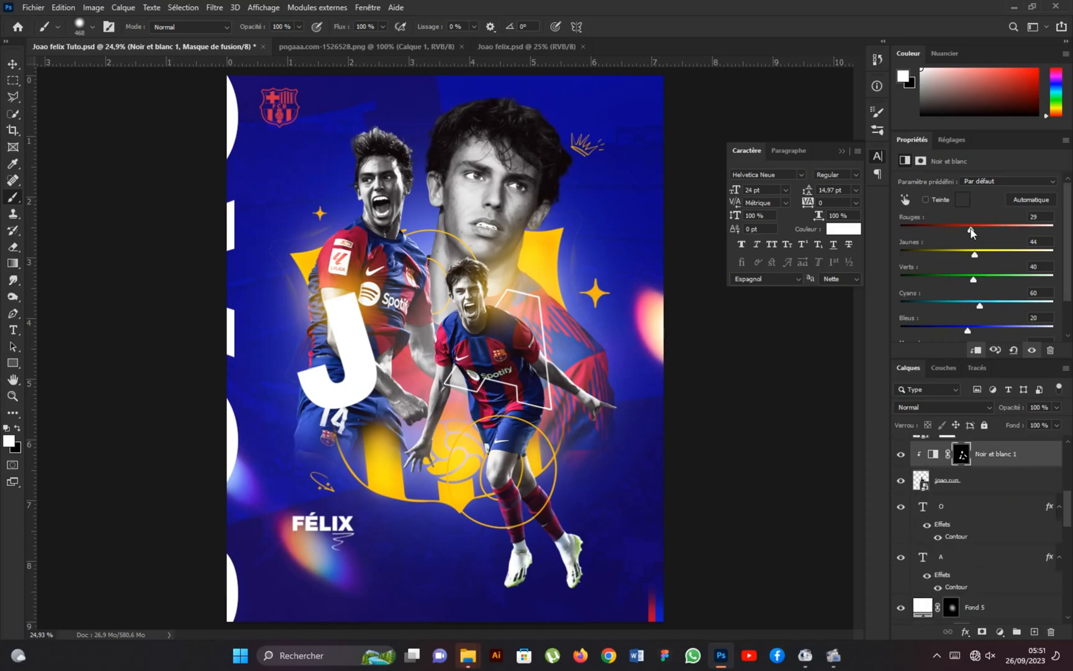
{"action": "scroll", "coordinate": [459, 251], "scroll_direction": "down", "scroll_amount": 2}
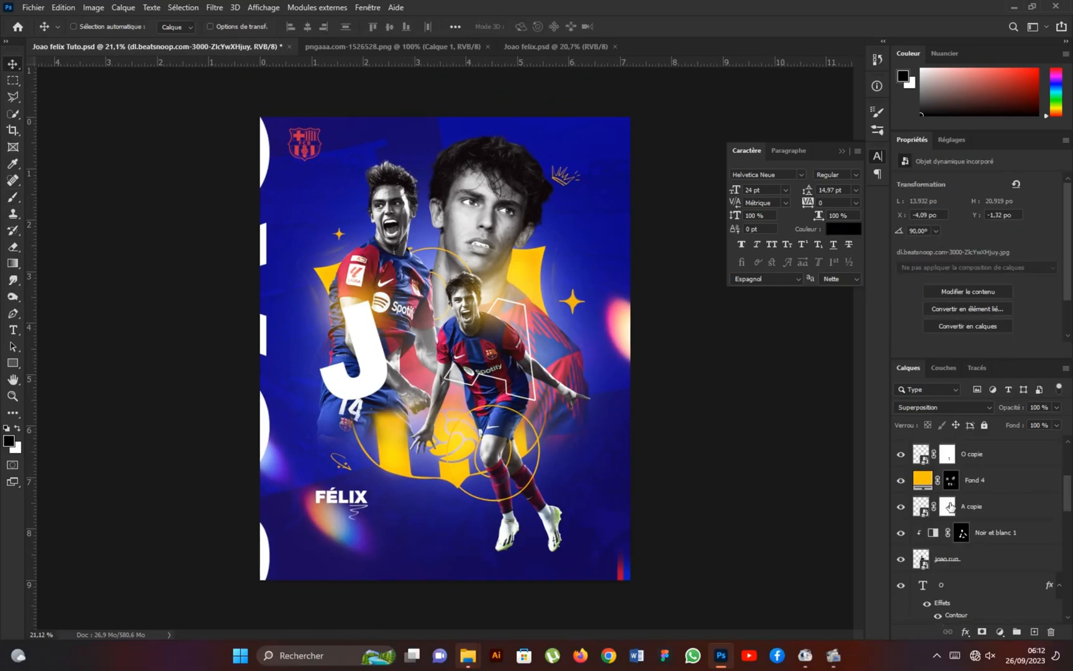
{"action": "scroll", "coordinate": [957, 523], "scroll_direction": "down", "scroll_amount": 1}
Add an empty layer above the Noir et blanc 1 adjustment and set the brush's foreground colour to dark blue 050047.
{"action": "scroll", "coordinate": [972, 529], "scroll_direction": "up", "scroll_amount": 1}
{"action": "left_click", "coordinate": [1021, 532]}
{"action": "left_click", "coordinate": [1034, 632]}
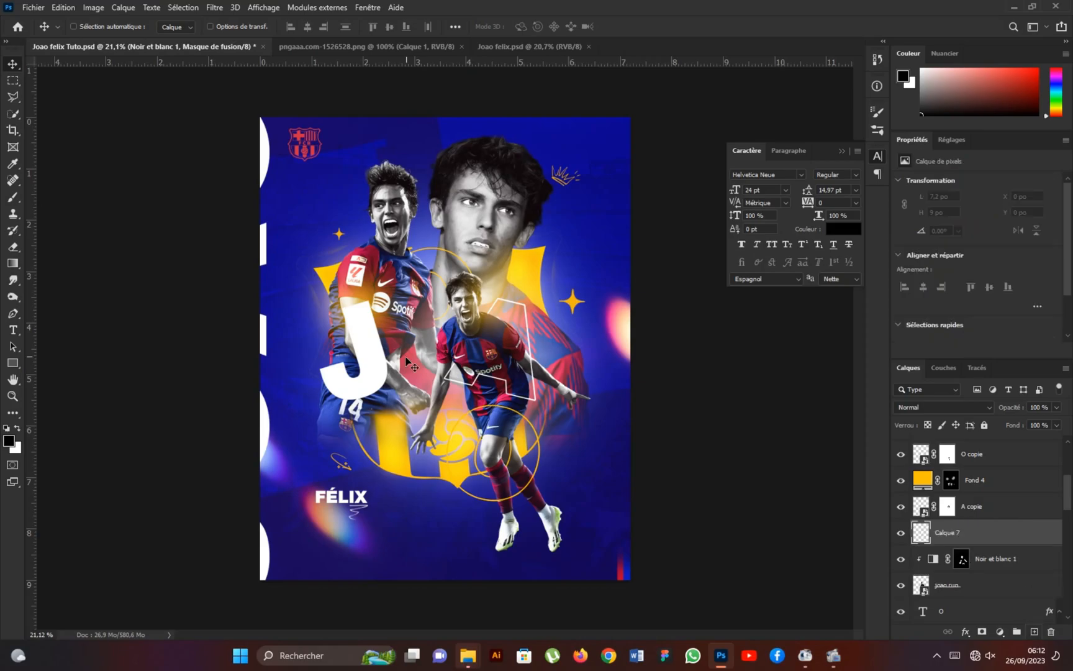
{"action": "key", "text": "b"}
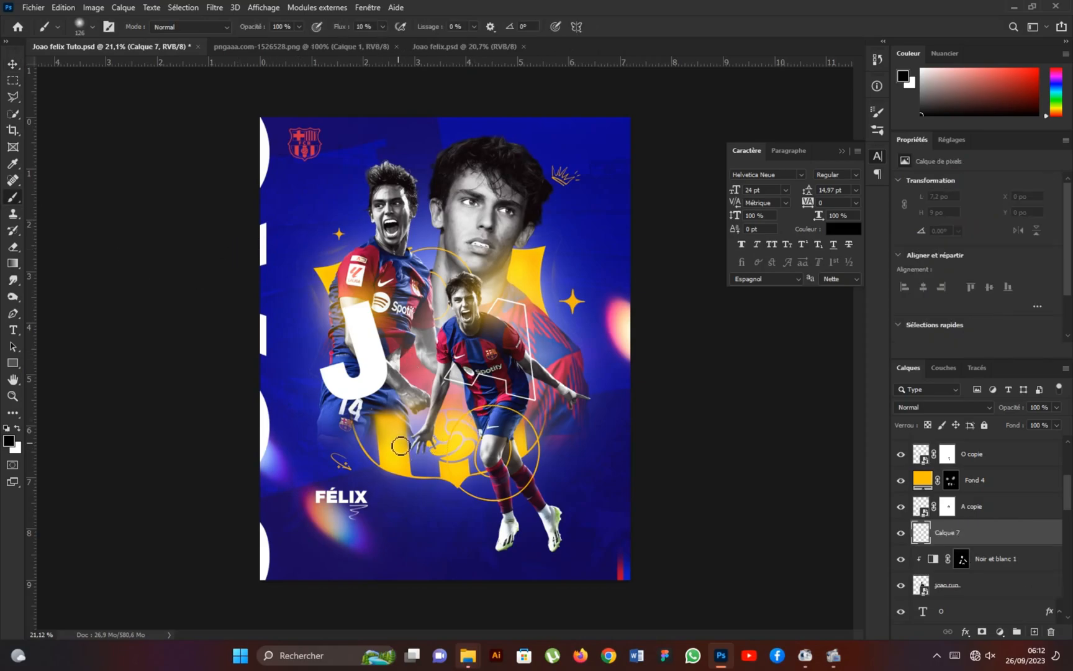
{"action": "left_click", "coordinate": [320, 465], "text": "alt"}
{"action": "left_click", "coordinate": [8, 441]}
{"action": "left_click", "coordinate": [867, 375]}
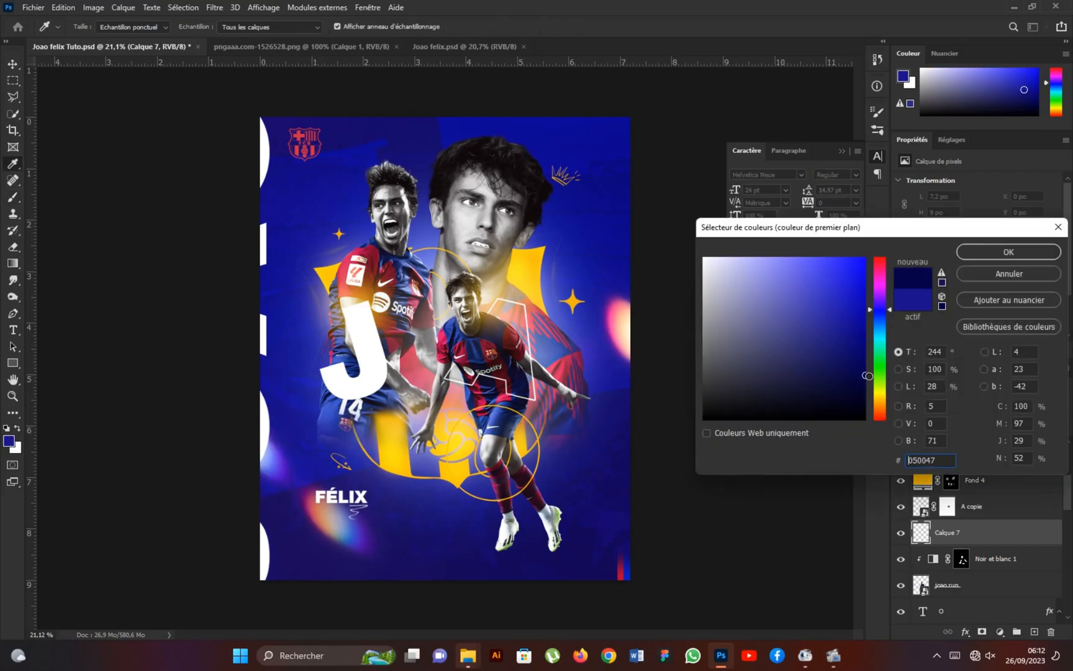
{"action": "left_click", "coordinate": [978, 252]}
Choose a brush from the Free Powder Photoshop Brushes 1 set and size it to 2922 px.
{"action": "left_click_drag", "start_coordinate": [351, 371], "coordinate": [422, 372]}
{"action": "mouse_move", "coordinate": [423, 416]}
{"action": "left_mouse_down"}
{"action": "mouse_move", "coordinate": [425, 438]}
{"action": "mouse_move", "coordinate": [419, 423]}
{"action": "left_mouse_up"}
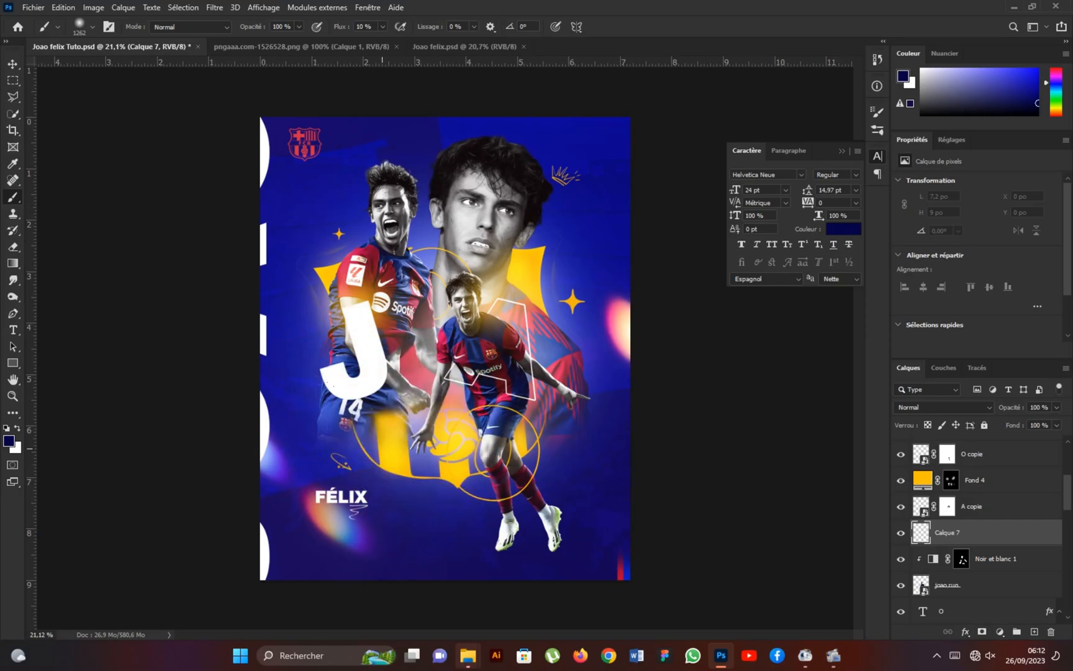
{"action": "left_click", "coordinate": [93, 26]}
{"action": "scroll", "coordinate": [70, 186], "scroll_direction": "down", "scroll_amount": 5}
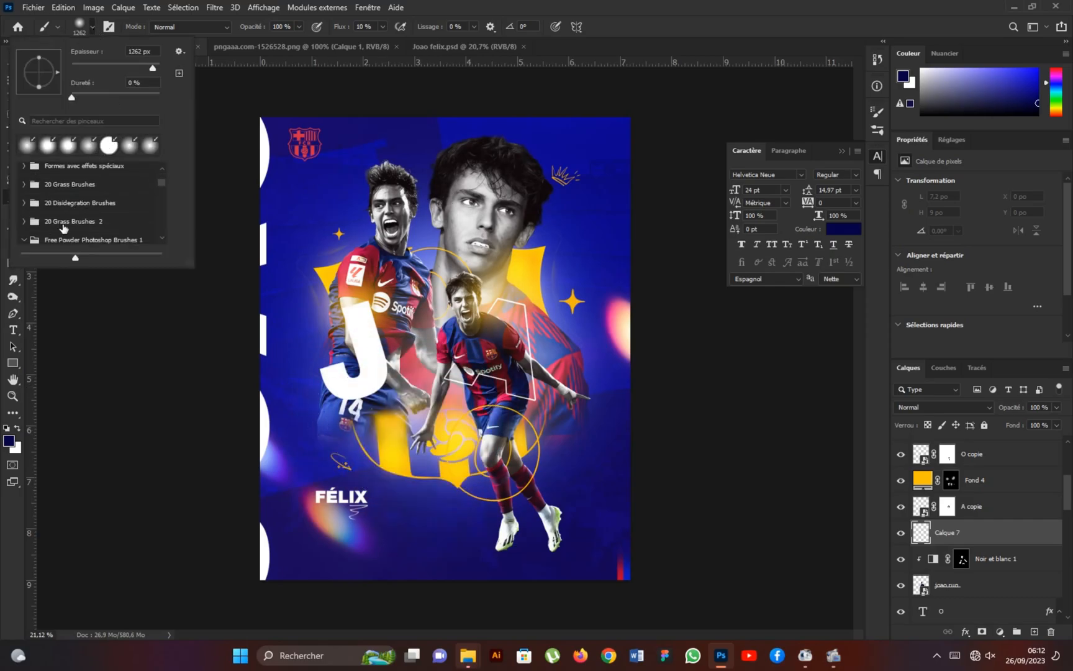
{"action": "left_click", "coordinate": [96, 227]}
{"action": "left_click", "coordinate": [99, 227]}
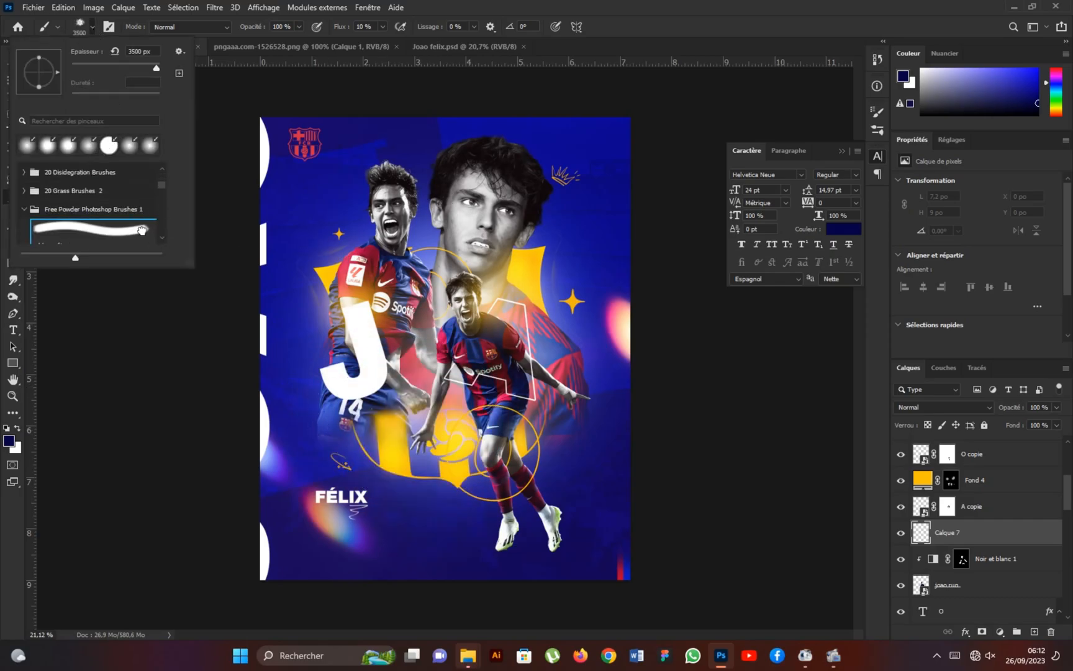
{"action": "left_click_drag", "start_coordinate": [375, 308], "coordinate": [338, 308]}
{"action": "scroll", "coordinate": [198, 415], "scroll_direction": "down", "scroll_amount": 2}
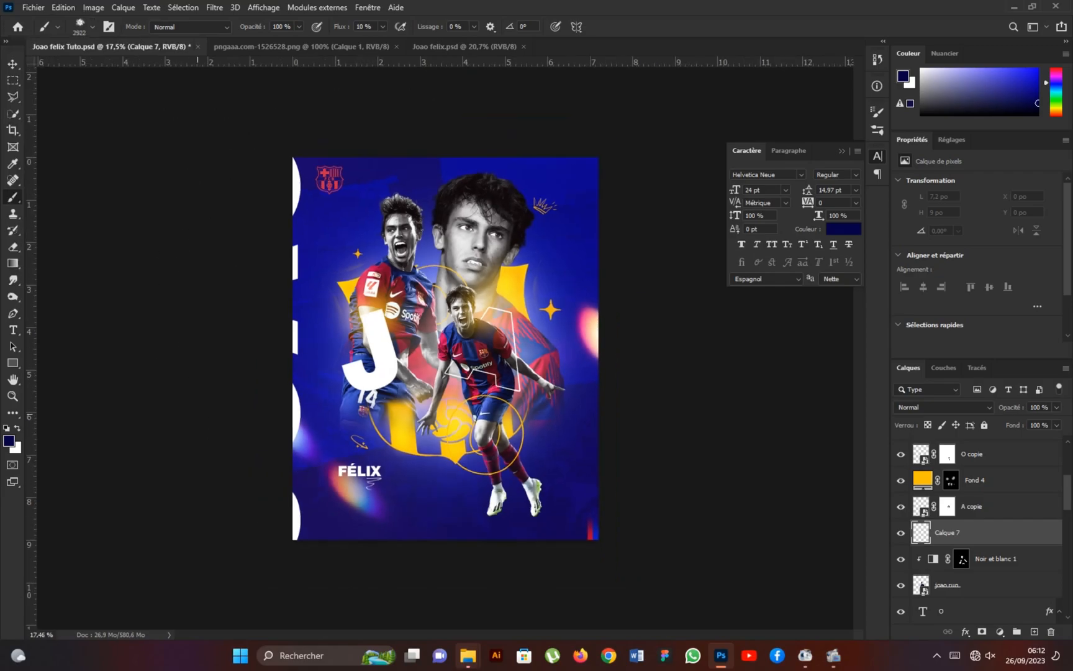
Paint dark blue powder along the poster's lower edge and over the running player's feet, reducing the brush to 1674 px.
{"action": "left_click", "coordinate": [8, 441]}
{"action": "left_click", "coordinate": [972, 257]}
{"action": "left_click", "coordinate": [463, 551]}
{"action": "left_click", "coordinate": [518, 546]}
{"action": "left_click", "coordinate": [591, 537]}
{"action": "right_click", "coordinate": [544, 525], "text": "alt"}
{"action": "left_click_drag", "start_coordinate": [547, 550], "coordinate": [478, 546]}
{"action": "left_click_drag", "start_coordinate": [427, 493], "coordinate": [509, 475]}
{"action": "left_click", "coordinate": [533, 487]}
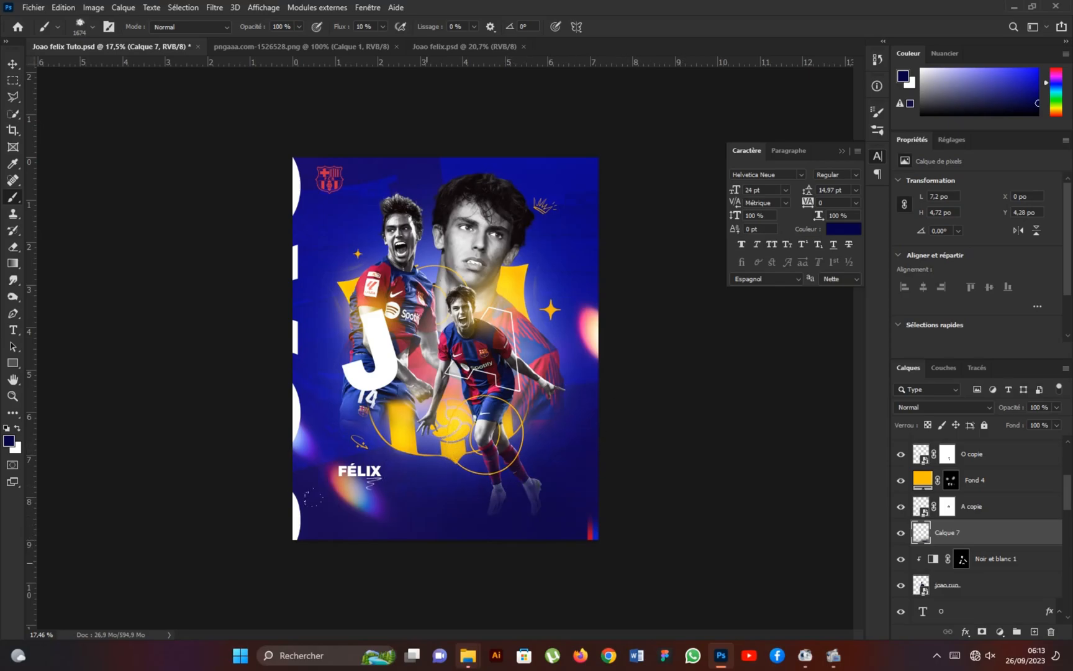
{"action": "scroll", "coordinate": [243, 438], "scroll_direction": "up", "scroll_amount": 2}
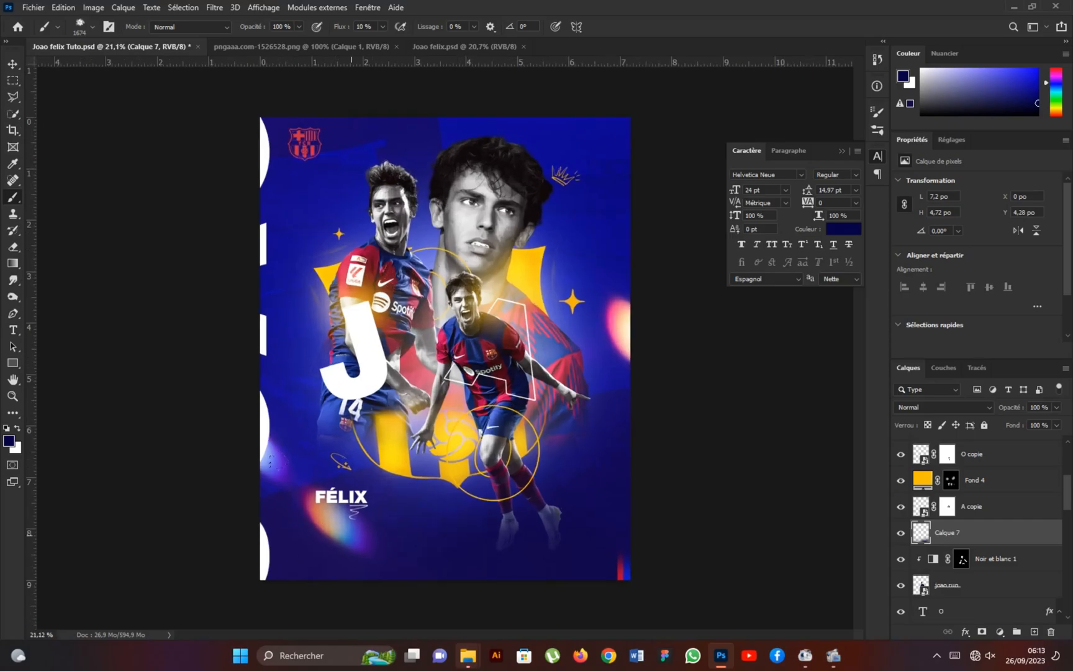
{"action": "scroll", "coordinate": [229, 520], "scroll_direction": "down", "scroll_amount": 1}
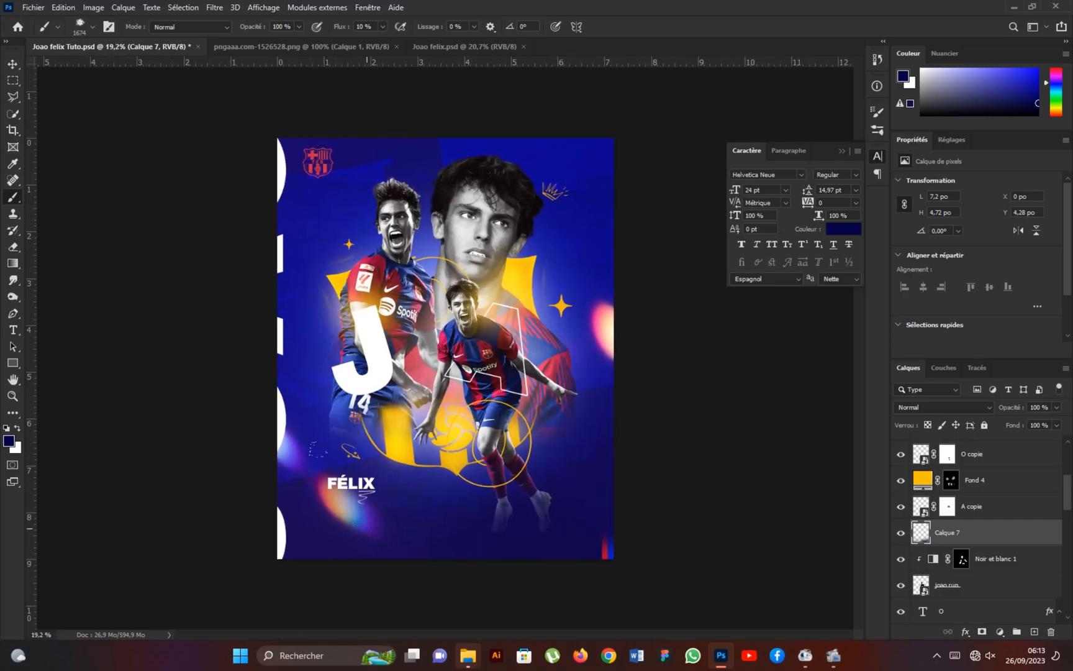
{"action": "scroll", "coordinate": [450, 349], "scroll_direction": "up", "scroll_amount": 1}
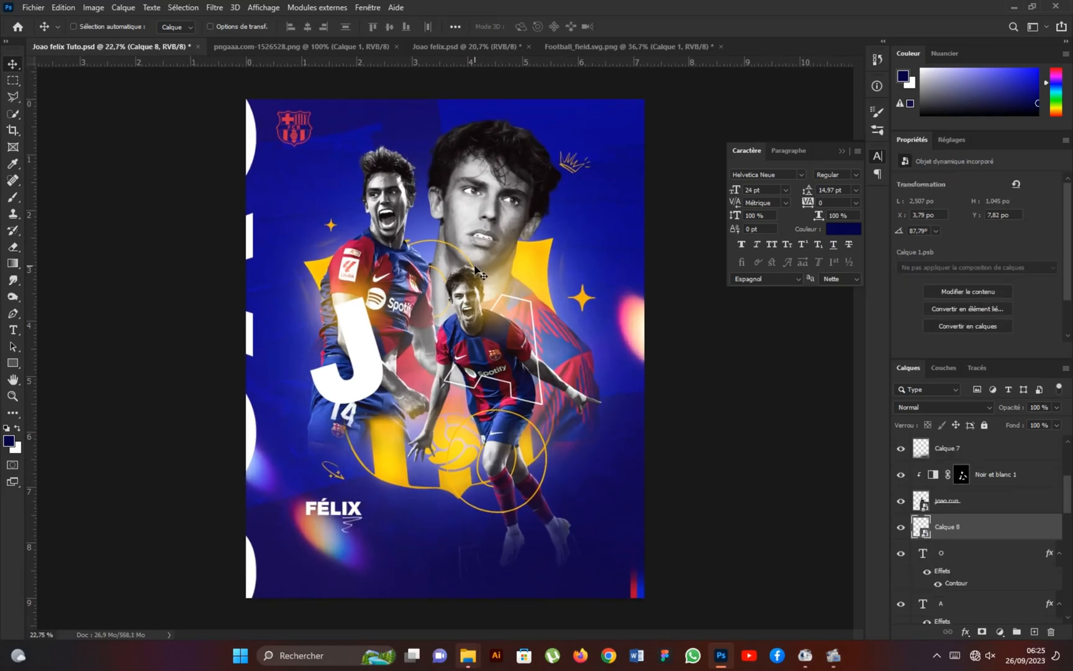
Place the blue light flare image 3 above the topmost layer and scale it down to about 4.47 in wide.
{"action": "scroll", "coordinate": [977, 524], "scroll_direction": "up", "scroll_amount": 4}
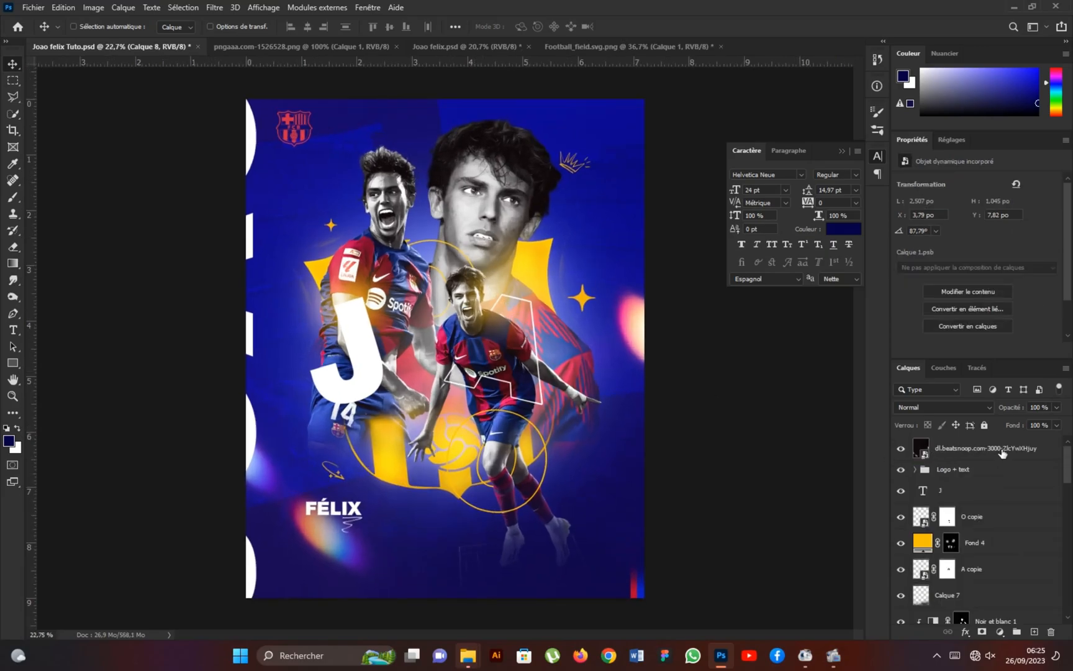
{"action": "left_click", "coordinate": [1002, 452]}
{"action": "left_click", "coordinate": [33, 7]}
{"action": "left_click", "coordinate": [87, 262]}
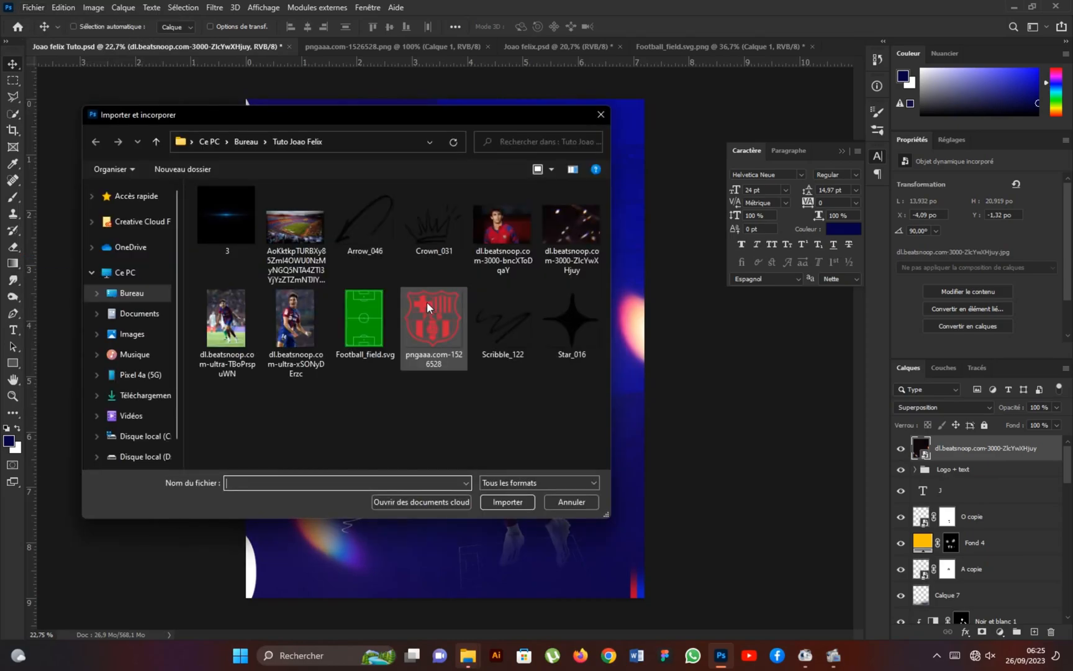
{"action": "left_click", "coordinate": [507, 501]}
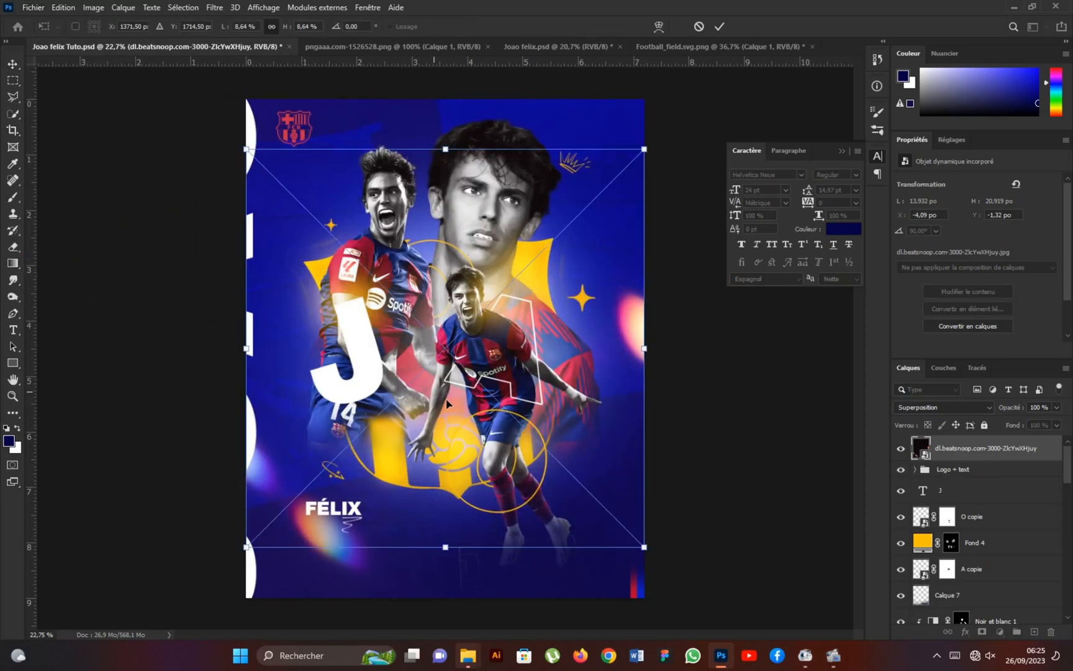
{"action": "left_click_drag", "start_coordinate": [644, 348], "coordinate": [493, 347]}
{"action": "left_click", "coordinate": [717, 27]}
Set the flare layer's blend mode to Superposition (Screen) and move it to about X 0.47 in, Y 2.52 in.
{"action": "left_click", "coordinate": [919, 408]}
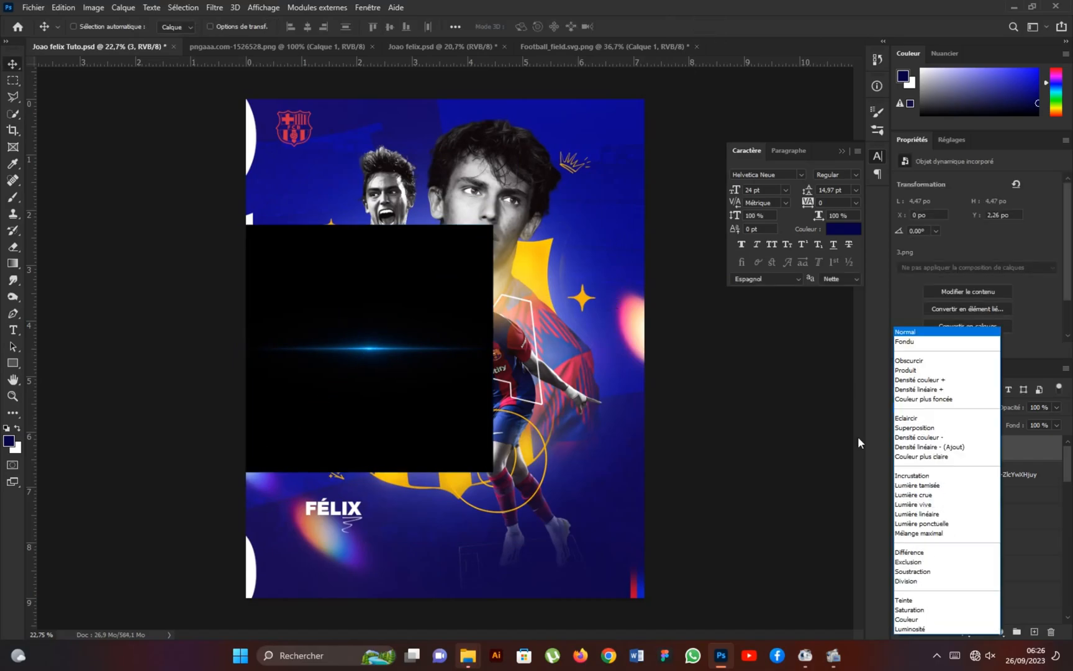
{"action": "left_click", "coordinate": [900, 429]}
{"action": "left_click_drag", "start_coordinate": [375, 354], "coordinate": [400, 366]}
{"action": "scroll", "coordinate": [444, 351], "scroll_direction": "down", "scroll_amount": 2}
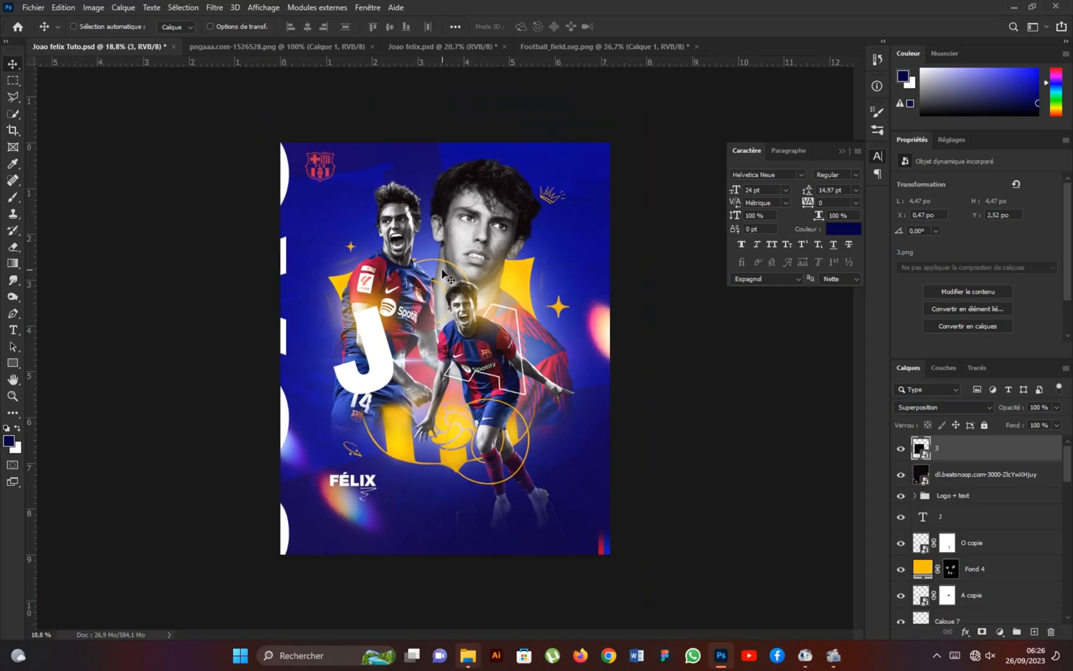
Stretch the Rectangle 1 copie 3 layer inside the Logo + text group upward to a height of about 1.344 in.
{"action": "scroll", "coordinate": [963, 553], "scroll_direction": "down", "scroll_amount": 1}
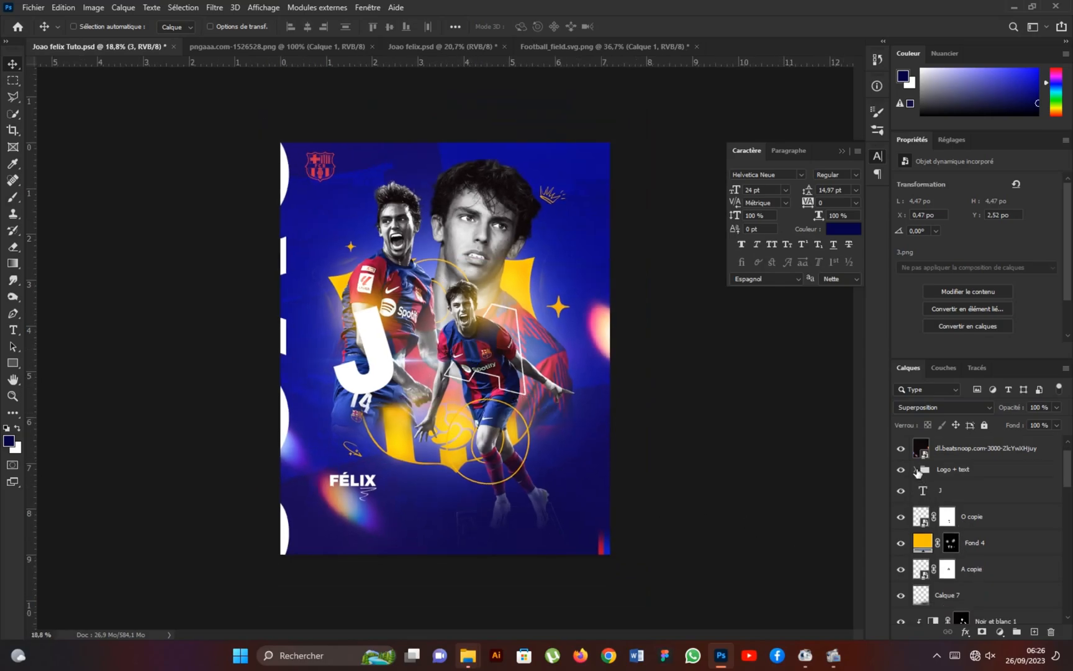
{"action": "left_click", "coordinate": [916, 470]}
{"action": "scroll", "coordinate": [980, 549], "scroll_direction": "down", "scroll_amount": 1}
{"action": "left_click", "coordinate": [1016, 500]}
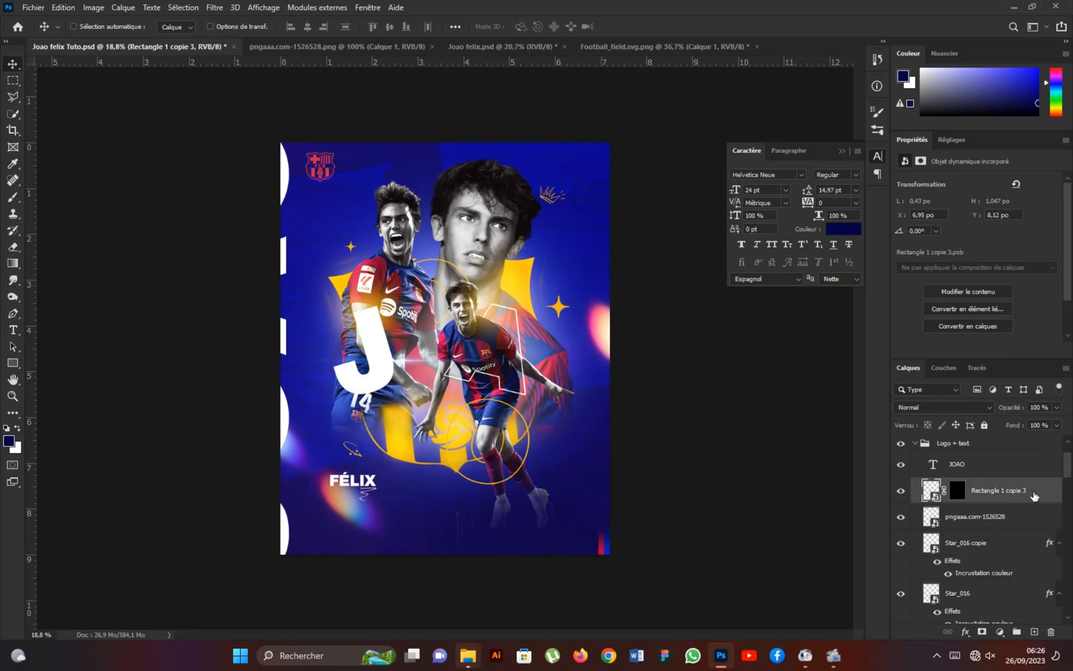
{"action": "key", "text": "ctrl+t"}
{"action": "left_click_drag", "start_coordinate": [610, 513], "coordinate": [609, 501]}
{"action": "left_click", "coordinate": [709, 26]}
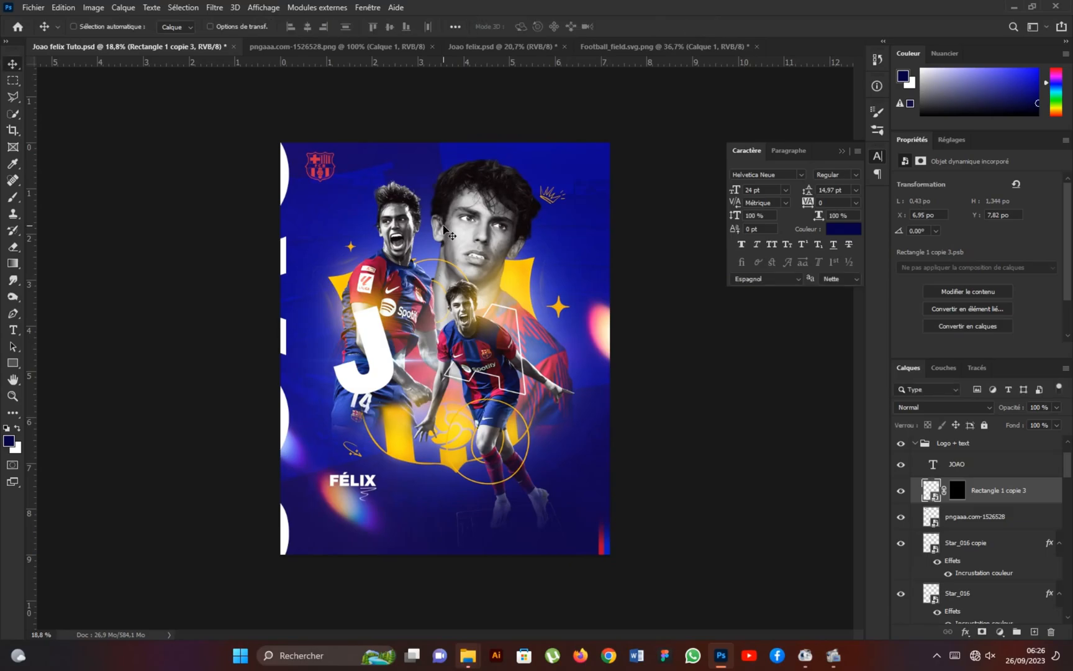